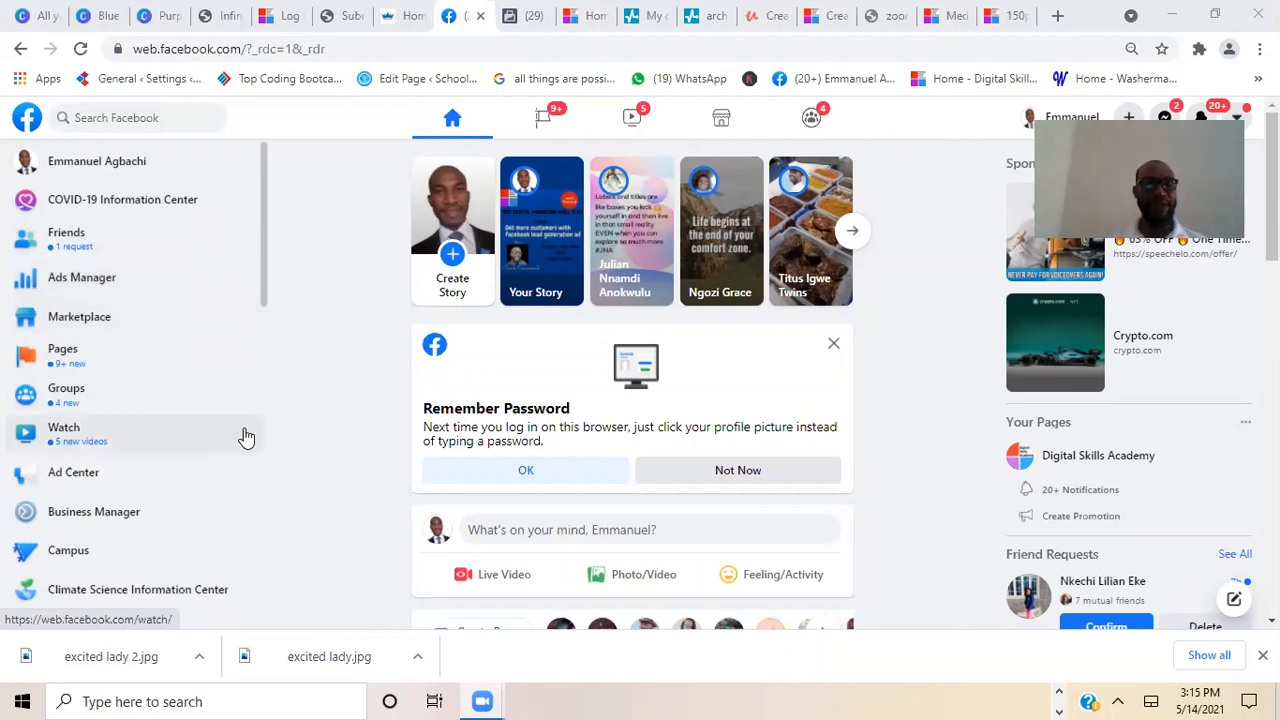
# Open Ads Manager from Facebook and create a new campaign with the Lead generation objective.
pyautogui.click(85, 285)
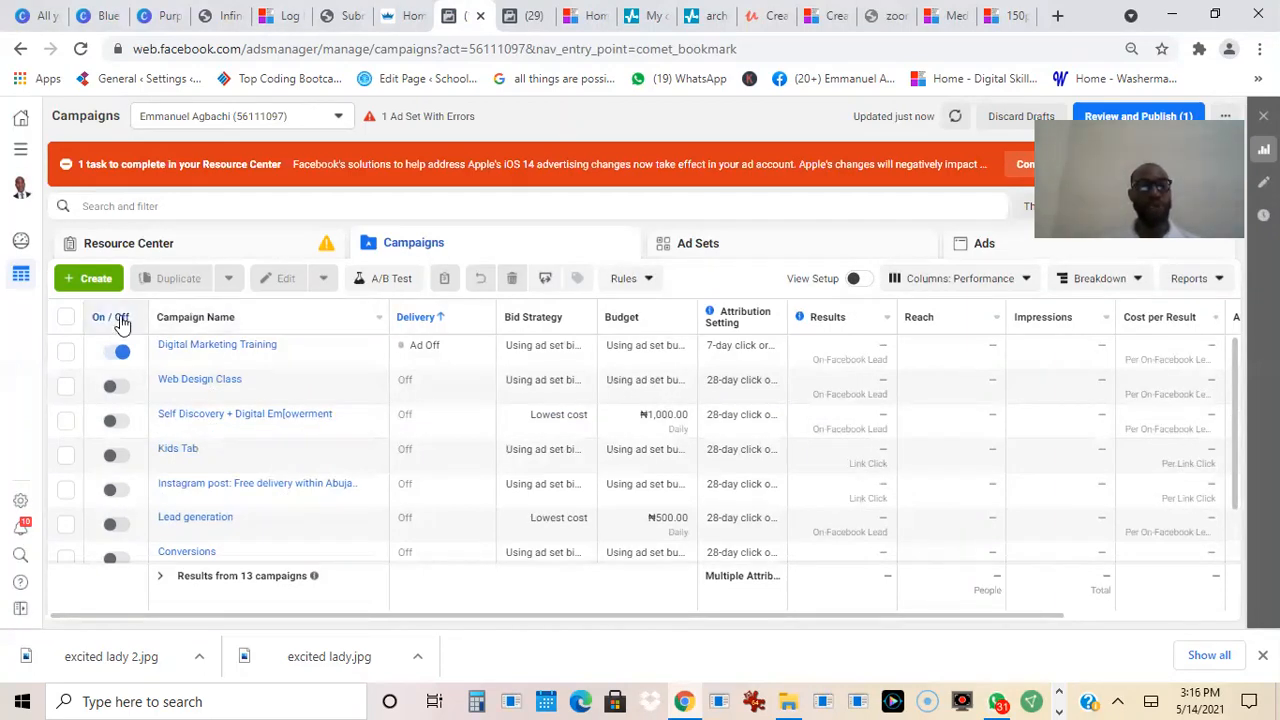
pyautogui.click(92, 283)
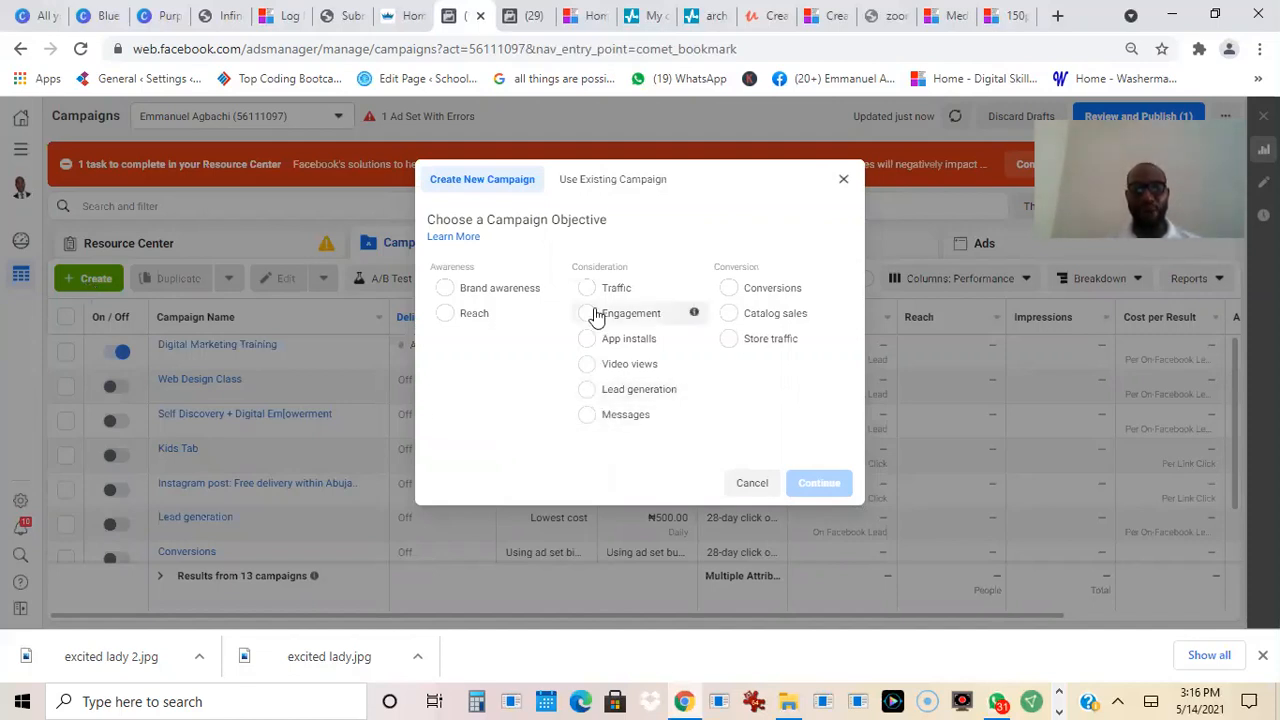
pyautogui.click(588, 390)
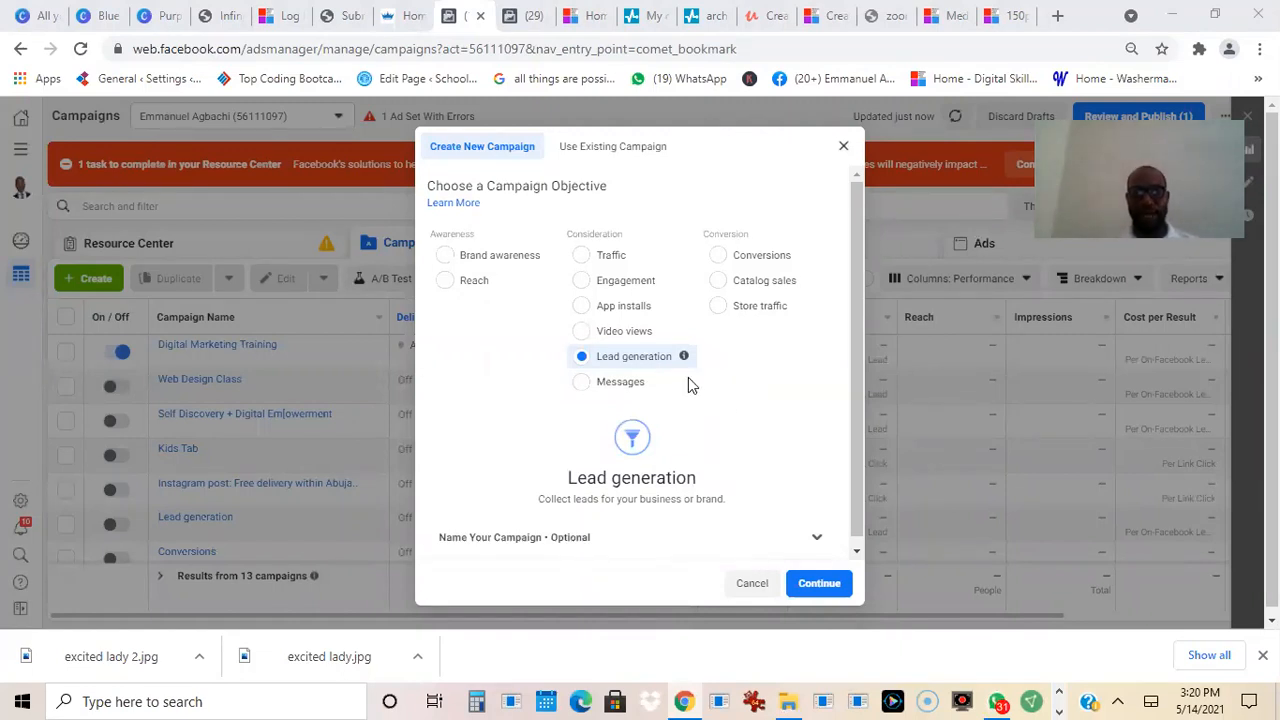
pyautogui.click(807, 593)
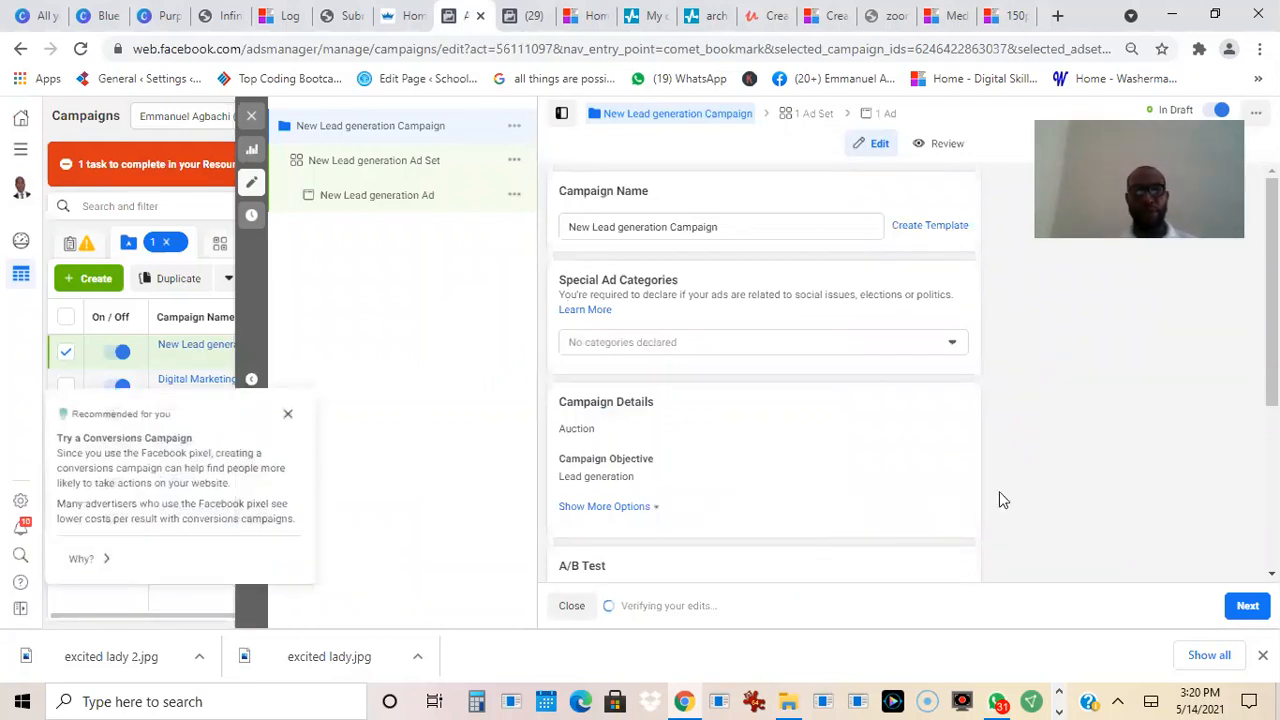
# Rename the campaign as "Digital Marketing Leads - May, 2021" and continue to the ad set settings.
pyautogui.click(736, 228)
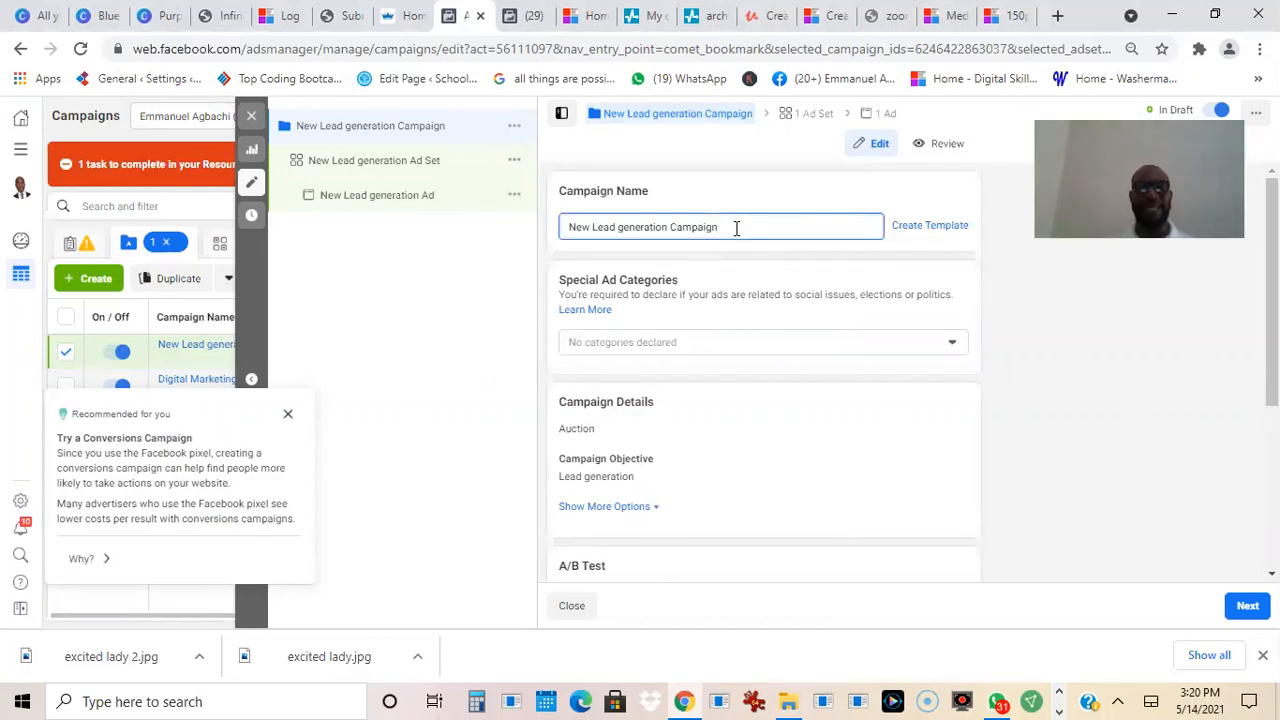
pyautogui.press('BackSpace')
pyautogui.press('BackSpace')
pyautogui.press('BackSpace')
pyautogui.press('BackSpace')
pyautogui.press('BackSpace')
pyautogui.press('BackSpace')
pyautogui.press('BackSpace')
pyautogui.press('BackSpace')
pyautogui.press('BackSpace')
pyautogui.press('BackSpace')
pyautogui.press('BackSpace')
pyautogui.press('BackSpace')
pyautogui.press('BackSpace')
pyautogui.press('BackSpace')
pyautogui.press('BackSpace')
pyautogui.press('BackSpace')
pyautogui.press('BackSpace')
pyautogui.press('BackSpace')
pyautogui.press('BackSpace')
pyautogui.press('BackSpace')
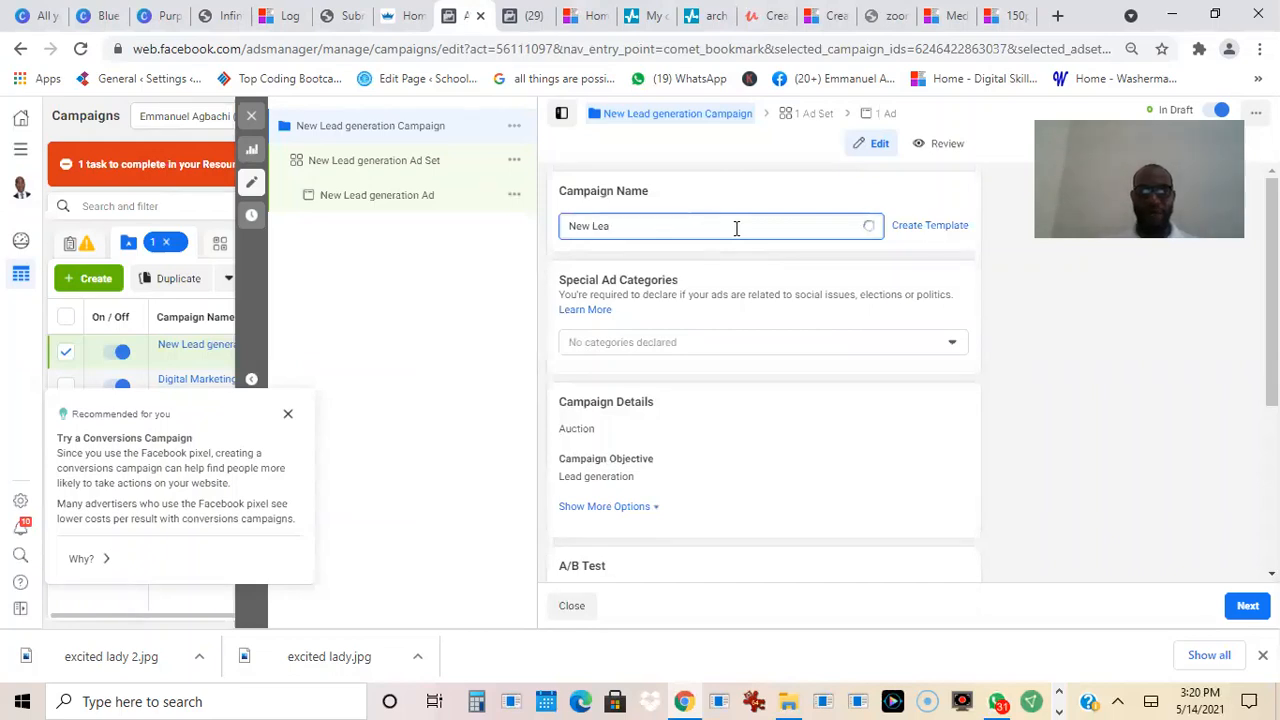
pyautogui.write('Di')
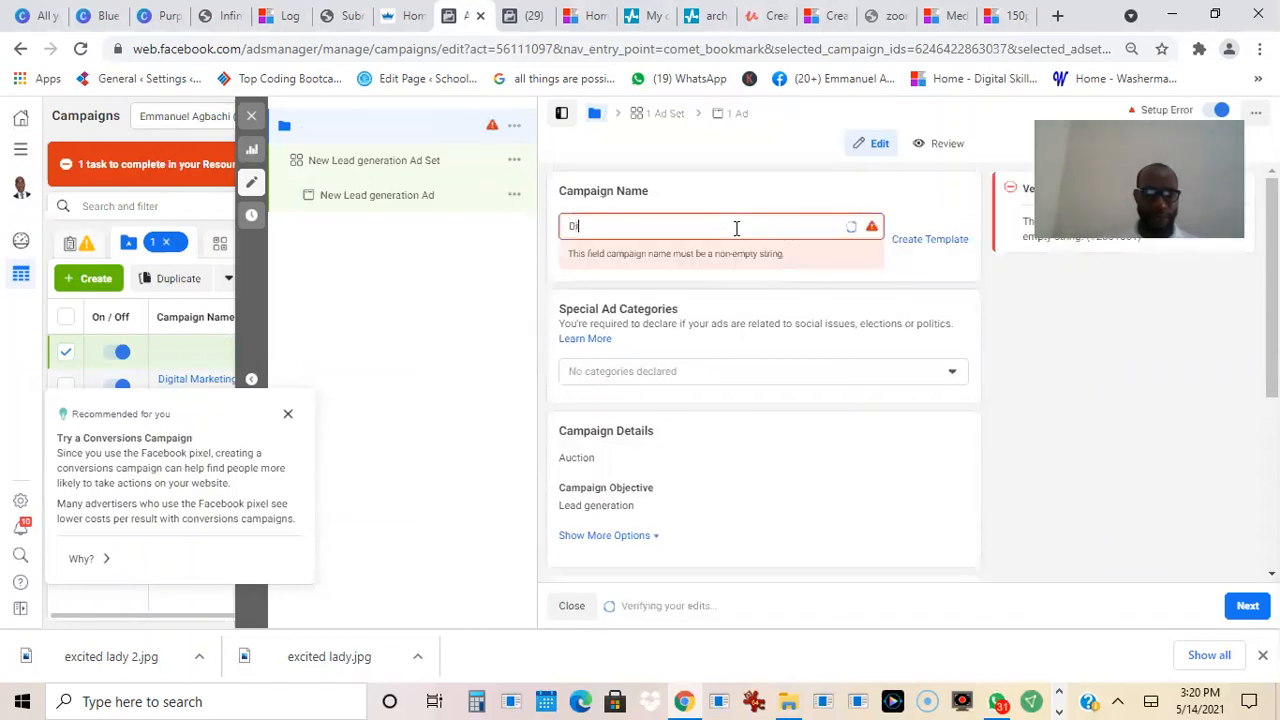
pyautogui.write('gital')
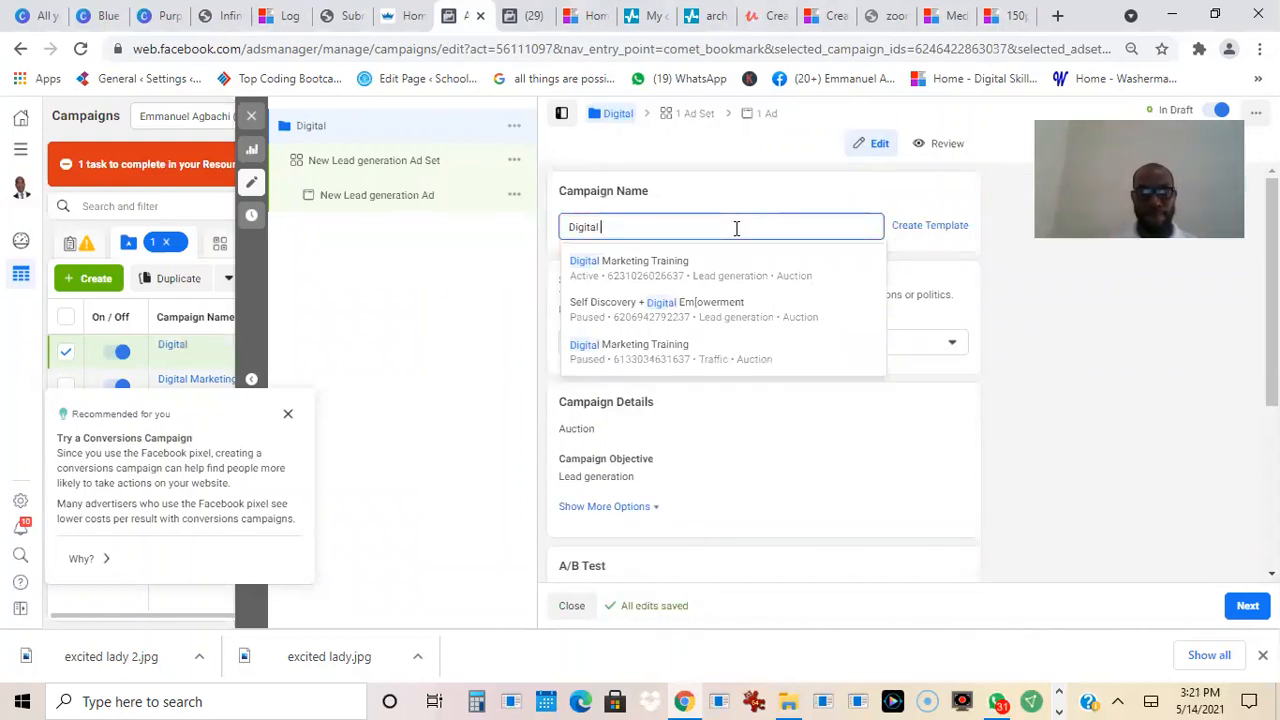
pyautogui.write(' Market')
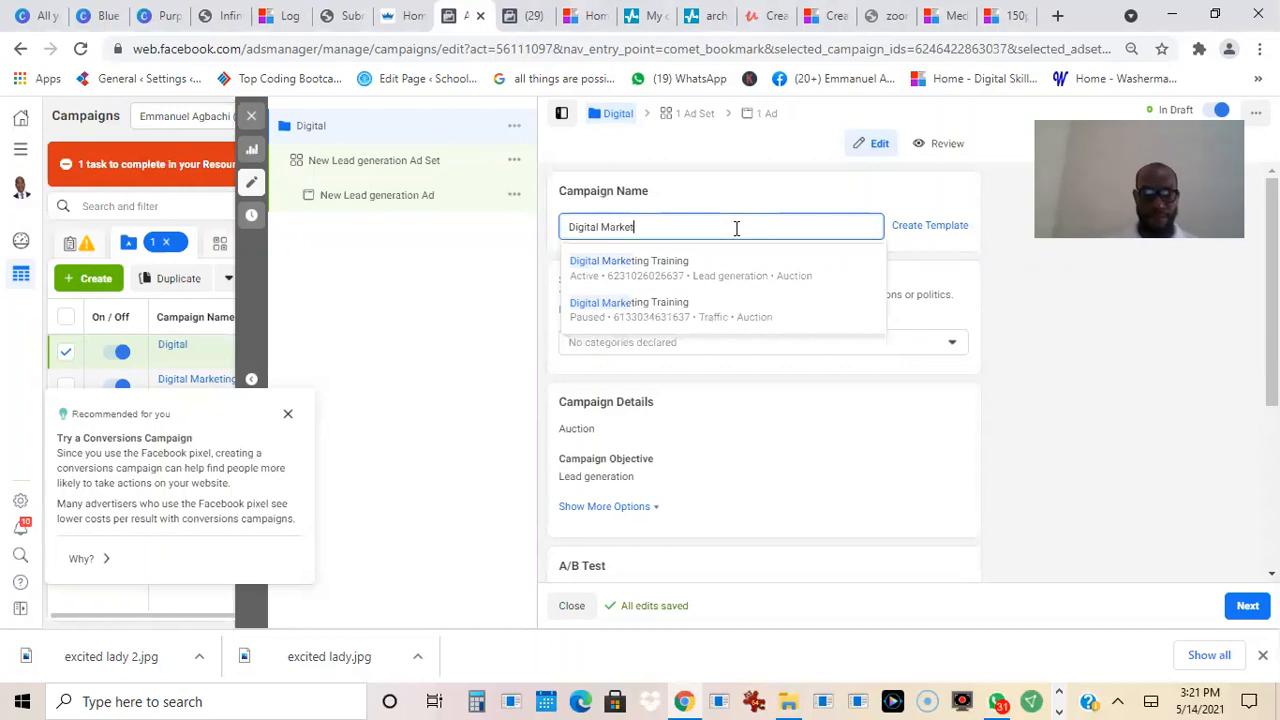
pyautogui.write('ing Leads')
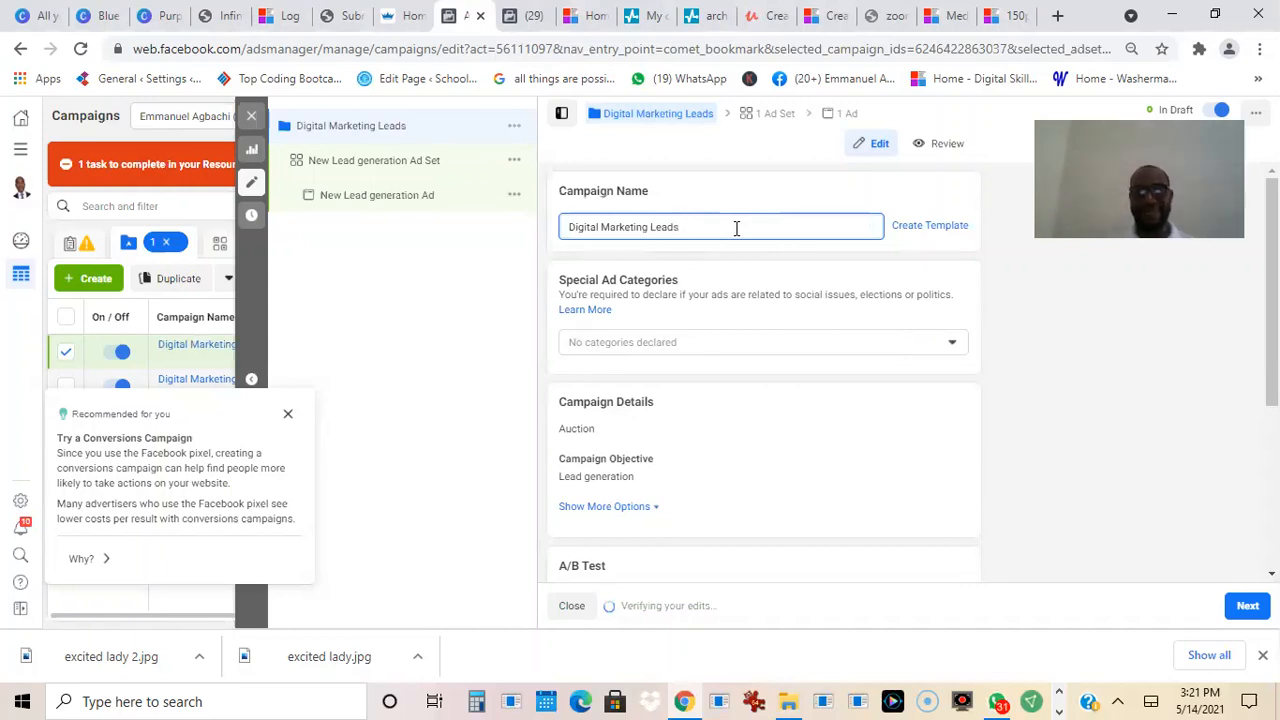
pyautogui.write(' - M')
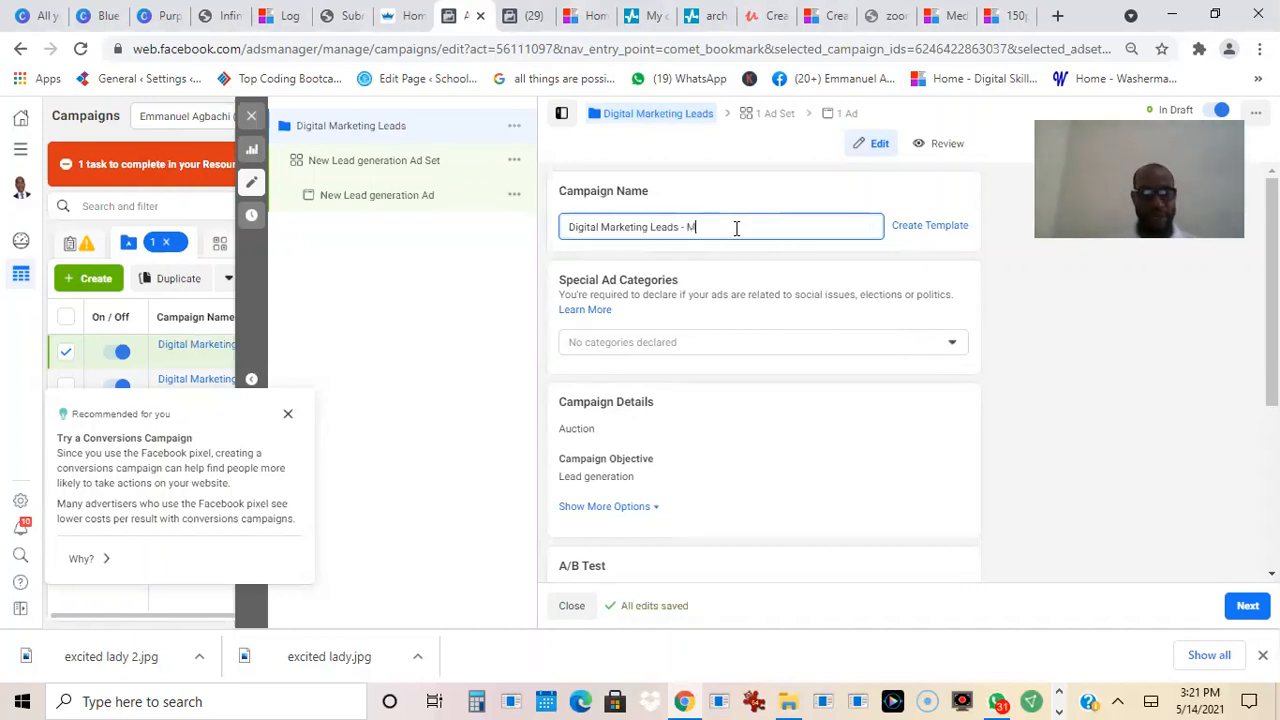
pyautogui.write('ay, 2021')
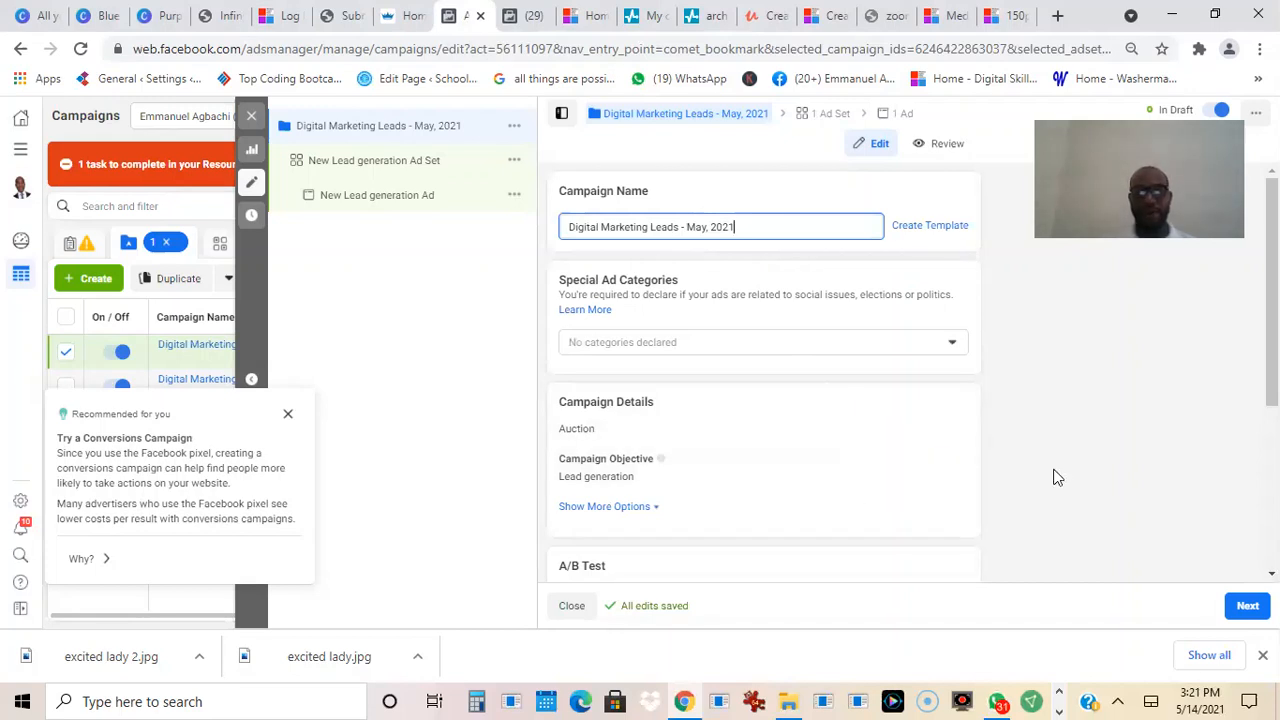
pyautogui.scroll(-1, 1000, 380)
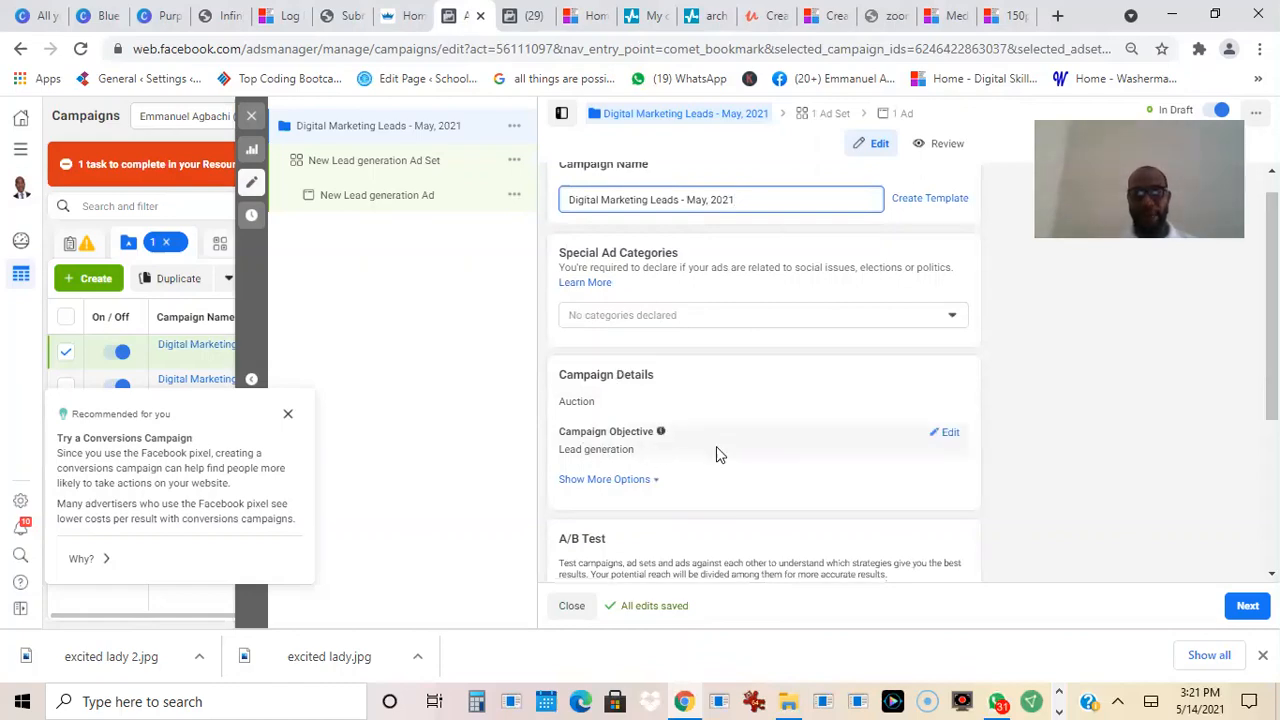
pyautogui.scroll(-3, 764, 373)
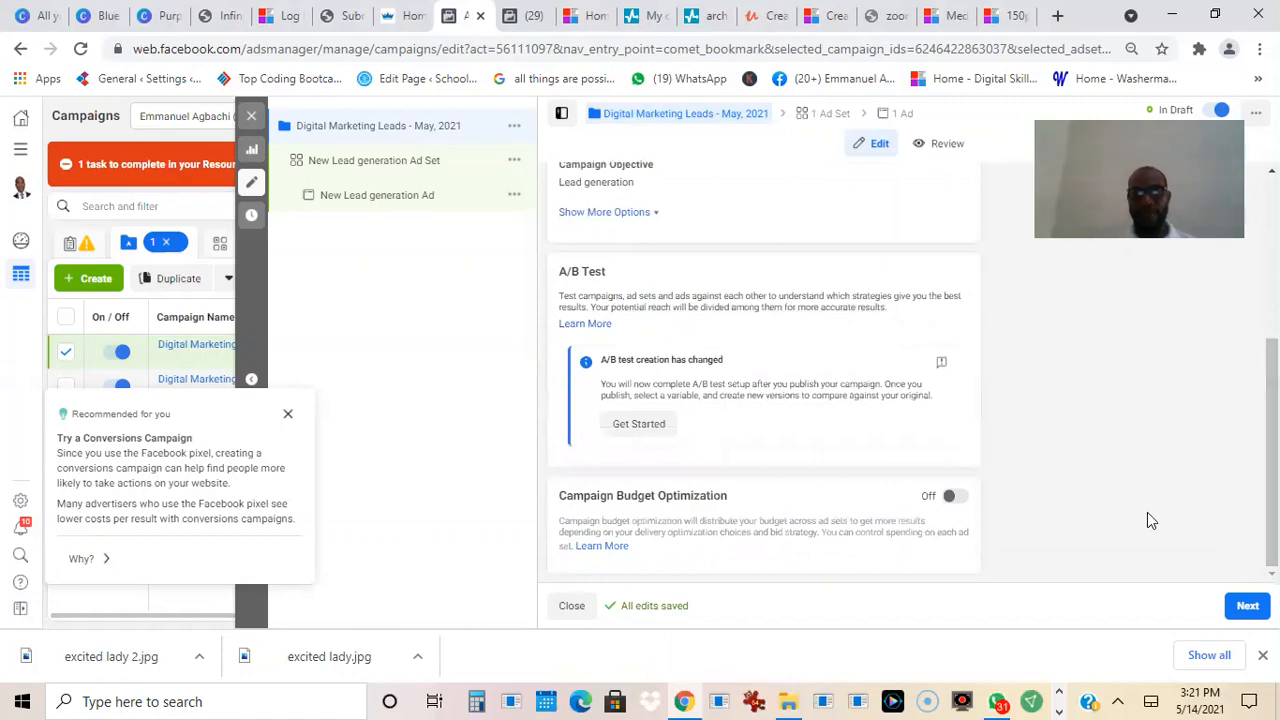
pyautogui.click(1241, 608)
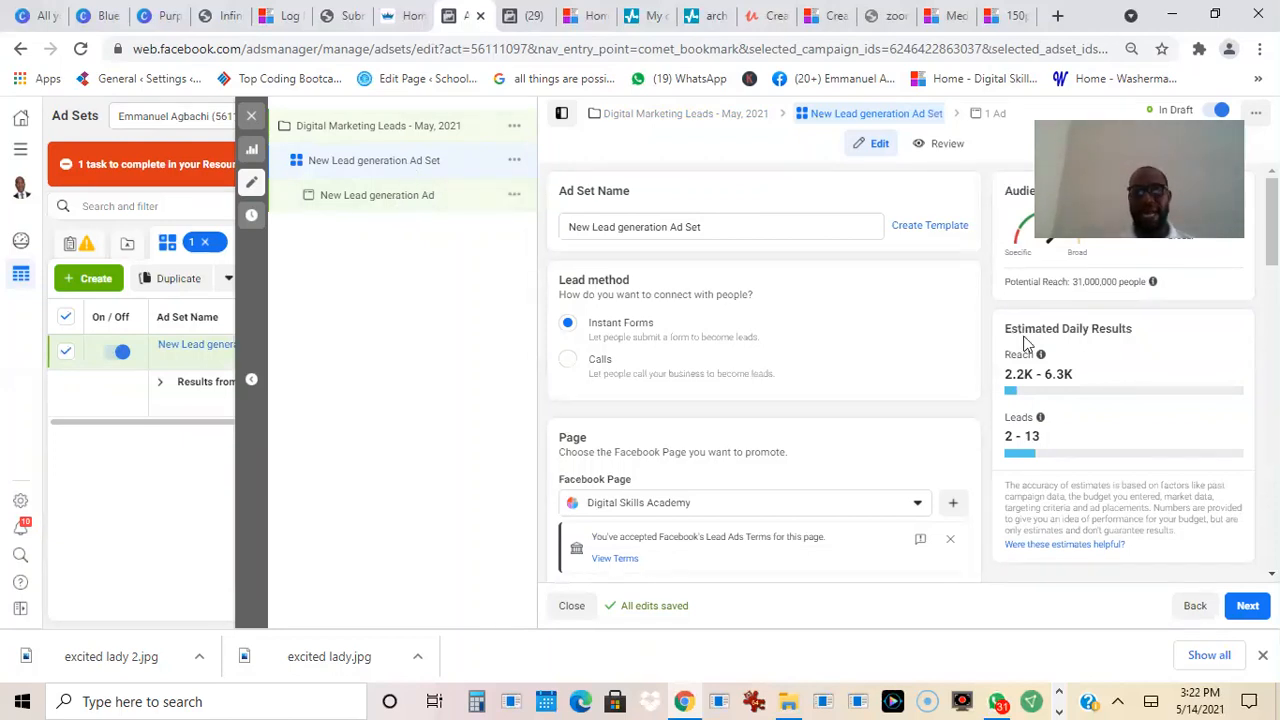
# Rename the ad set as "Digital Marketing Leads - May, 2021".
pyautogui.click(706, 226)
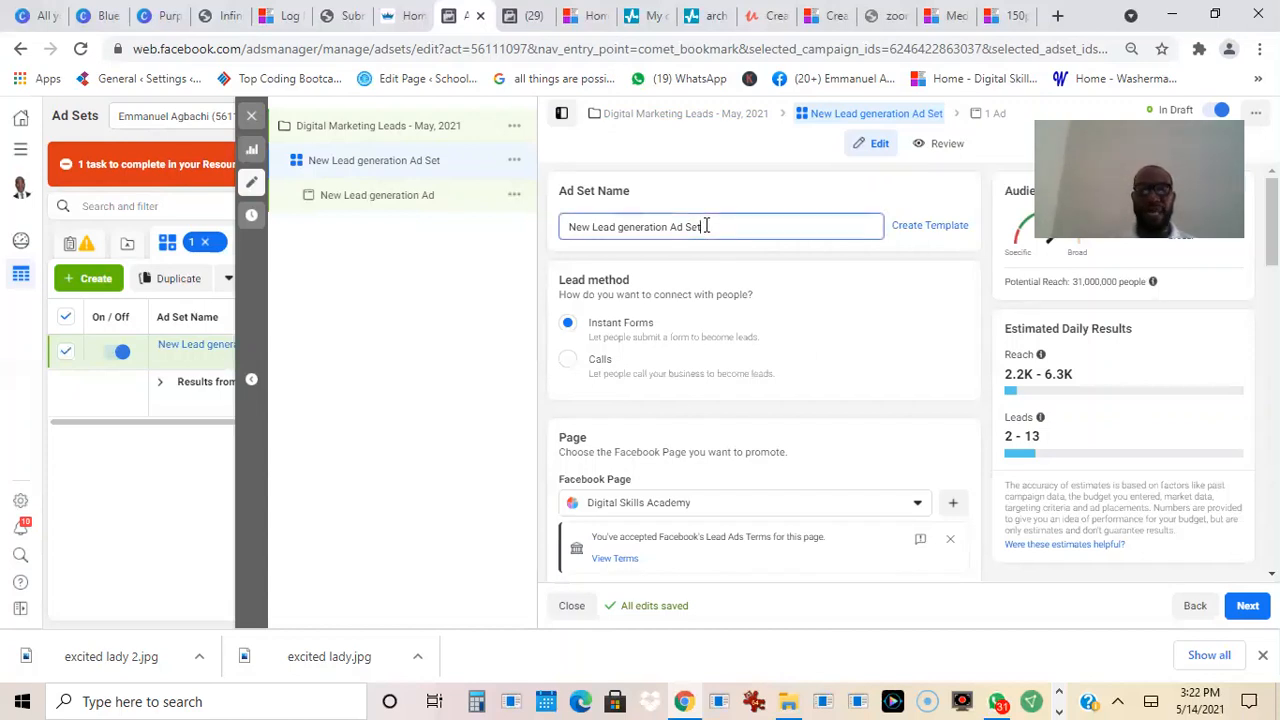
pyautogui.press('BackSpace')
pyautogui.press('BackSpace')
pyautogui.press('BackSpace')
pyautogui.press('BackSpace')
pyautogui.press('BackSpace')
pyautogui.press('BackSpace')
pyautogui.press('BackSpace')
pyautogui.press('BackSpace')
pyautogui.press('BackSpace')
pyautogui.press('BackSpace')
pyautogui.press('BackSpace')
pyautogui.press('BackSpace')
pyautogui.press('BackSpace')
pyautogui.press('BackSpace')
pyautogui.press('BackSpace')
pyautogui.press('BackSpace')
pyautogui.press('BackSpace')
pyautogui.press('BackSpace')
pyautogui.press('BackSpace')
pyautogui.press('BackSpace')
pyautogui.press('BackSpace')
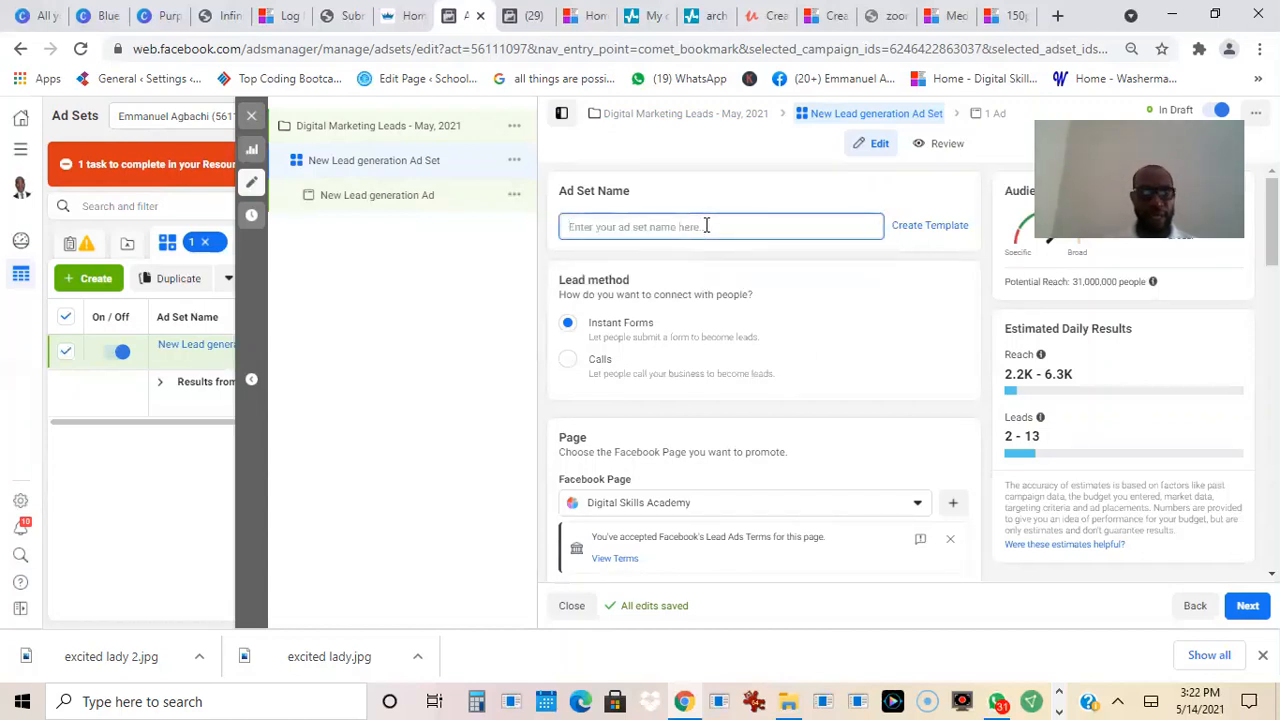
pyautogui.write('Digital')
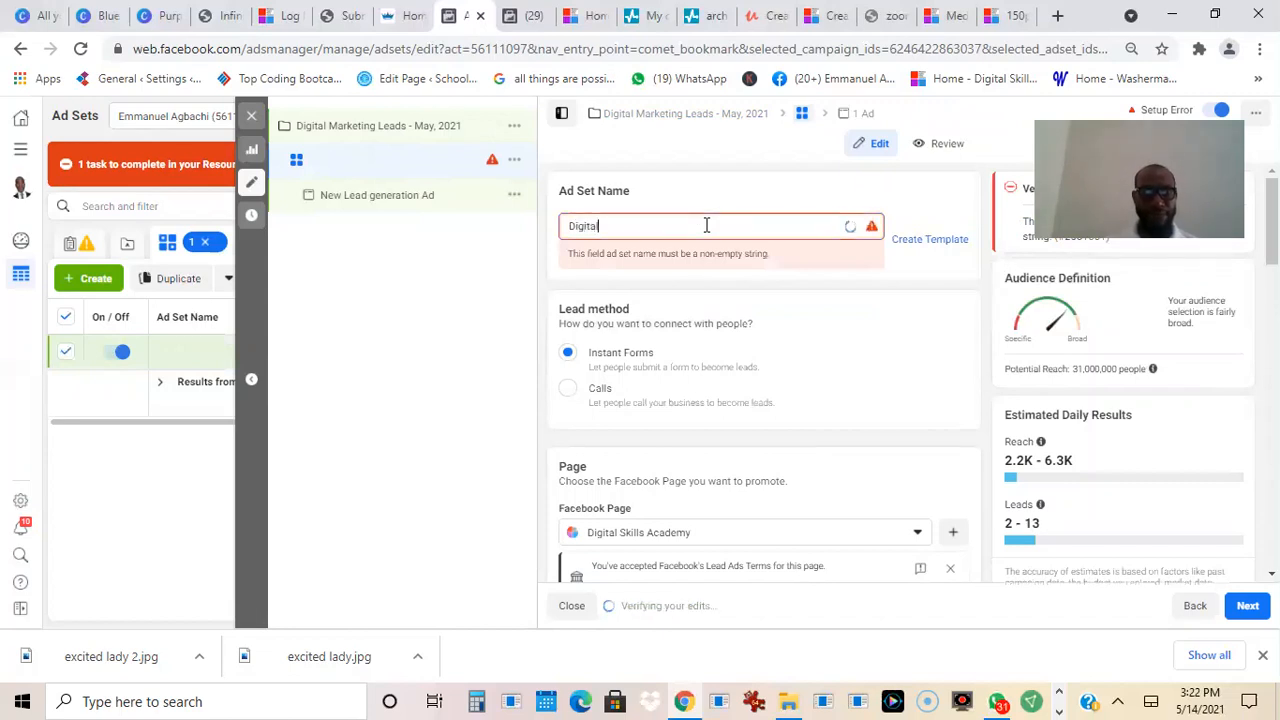
pyautogui.write(' Market')
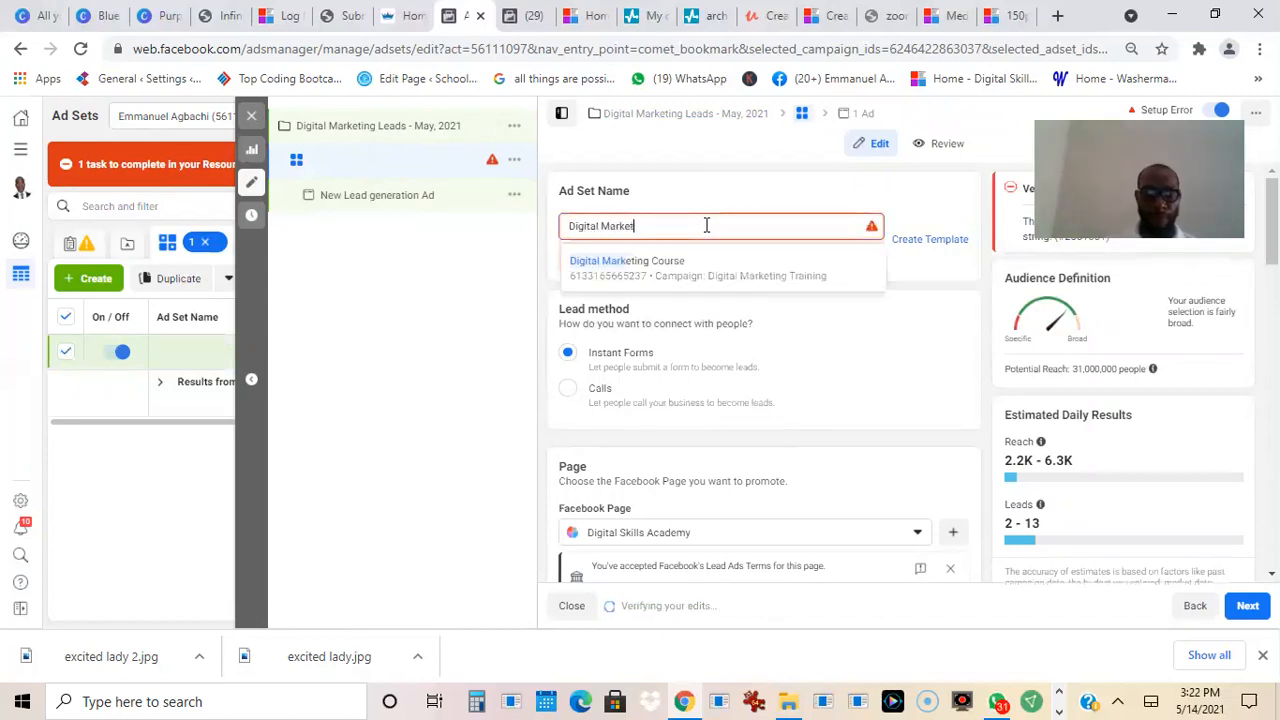
pyautogui.write('ing Le')
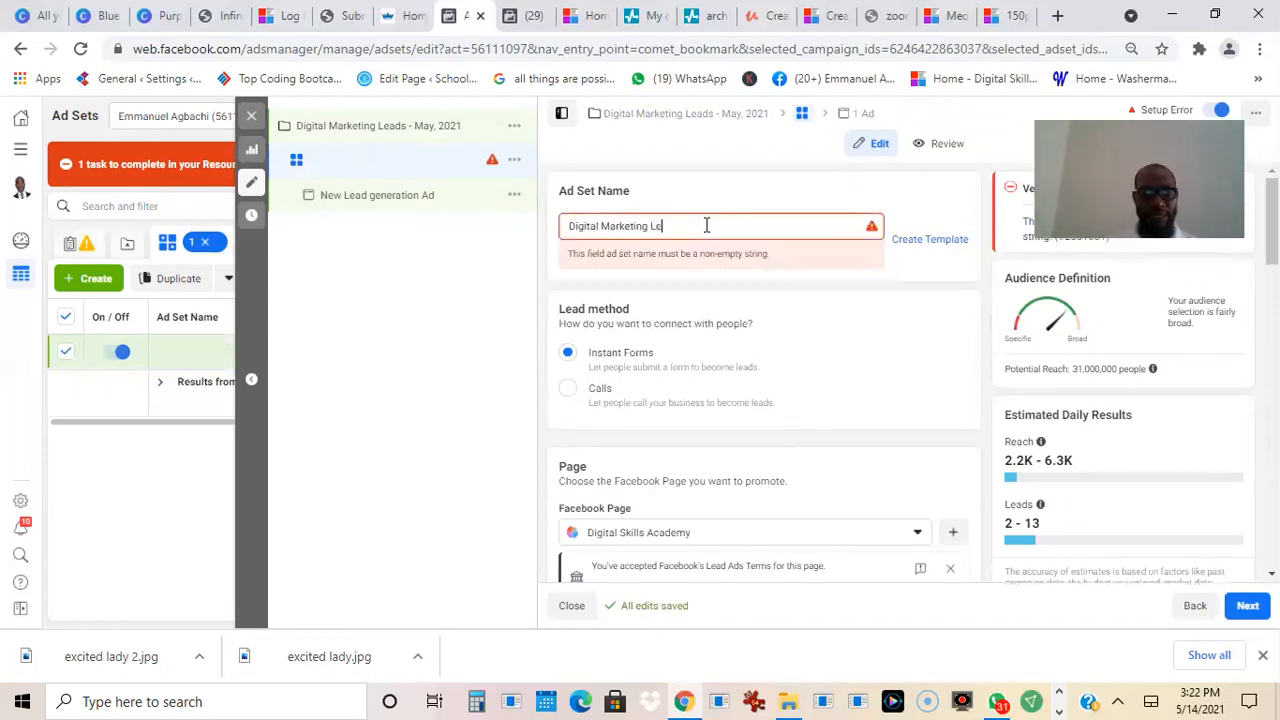
pyautogui.write('ads ')
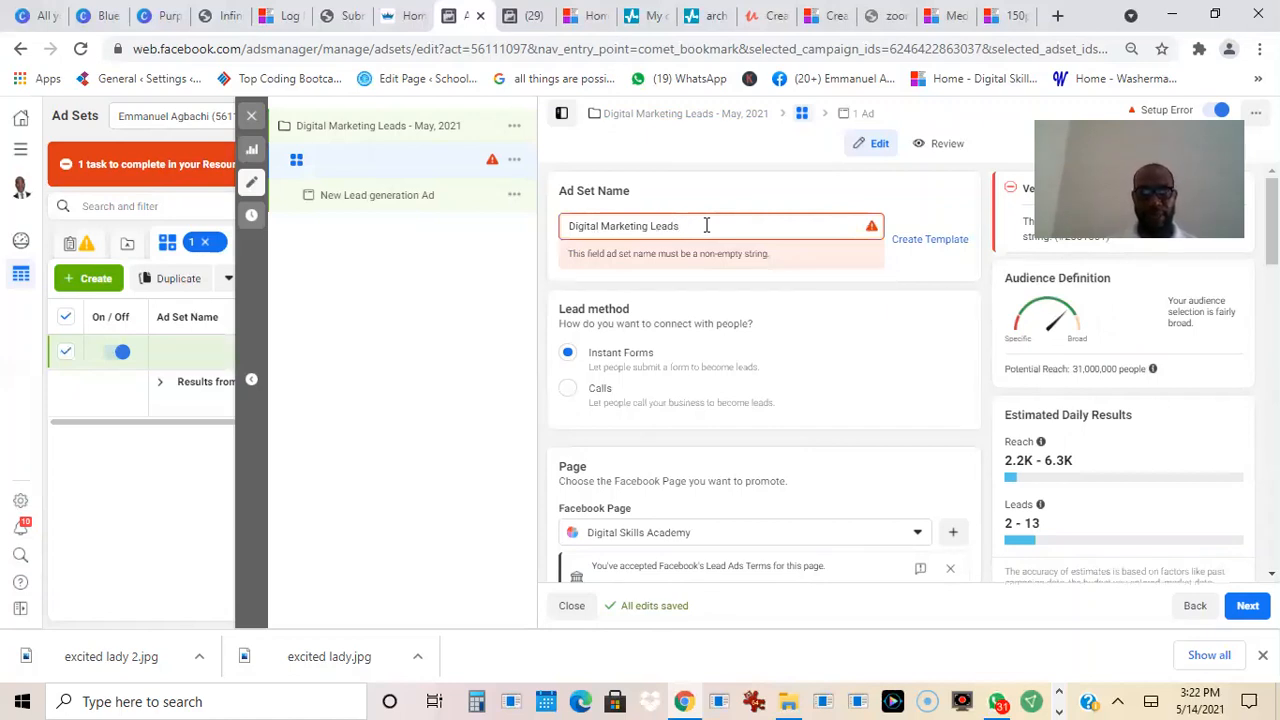
pyautogui.write('- May')
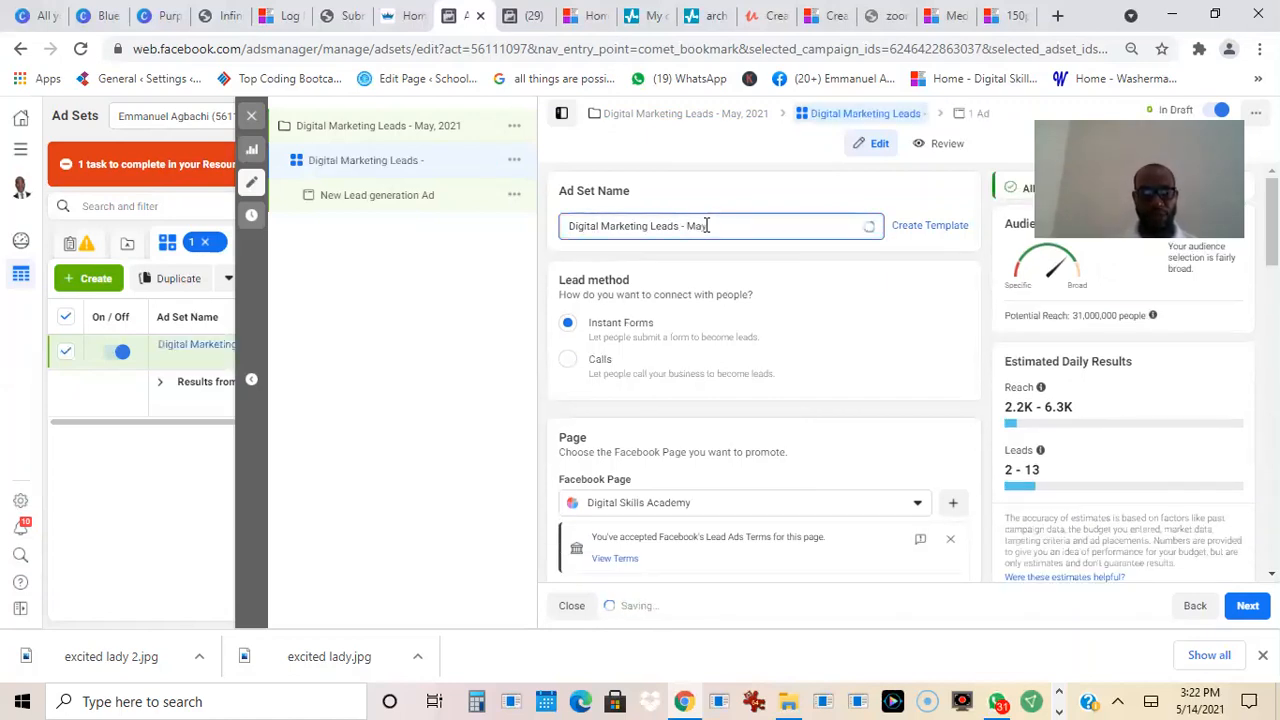
pyautogui.write(' 2021')
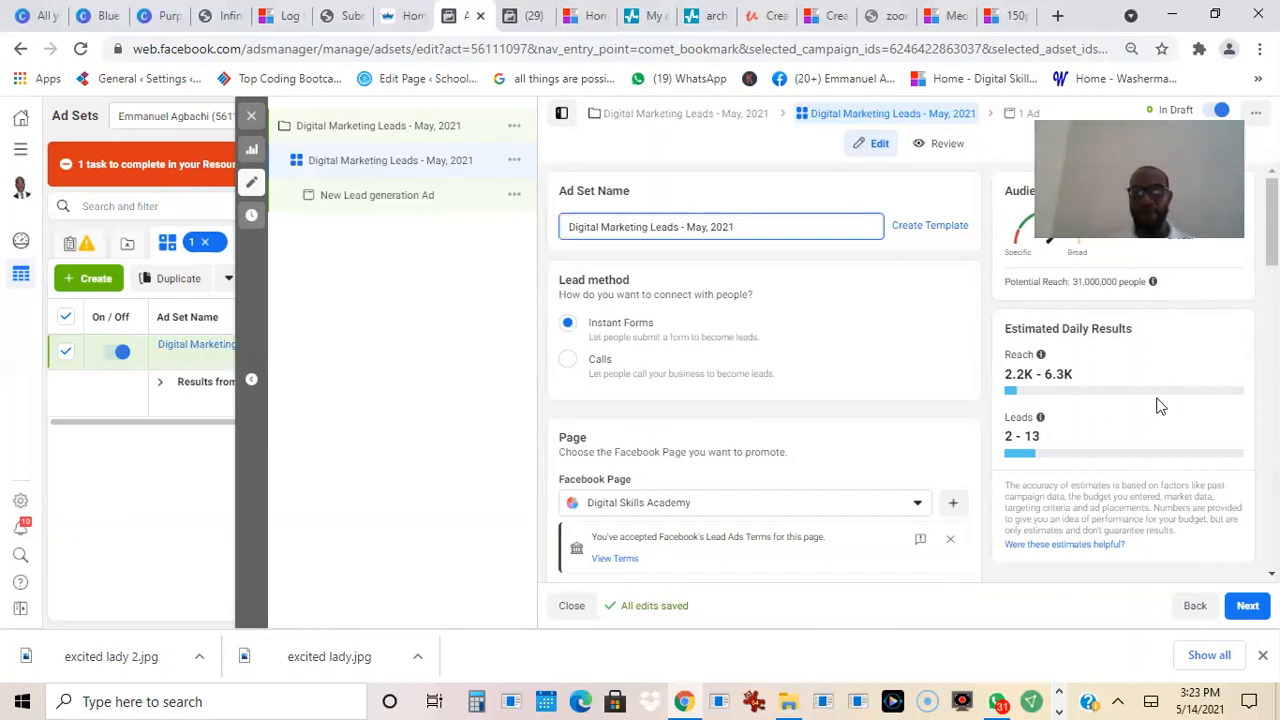
# Set the ad set's daily budget to ₦3,200 in the Budget & Schedule section.
pyautogui.scroll(-2, 575, 276)
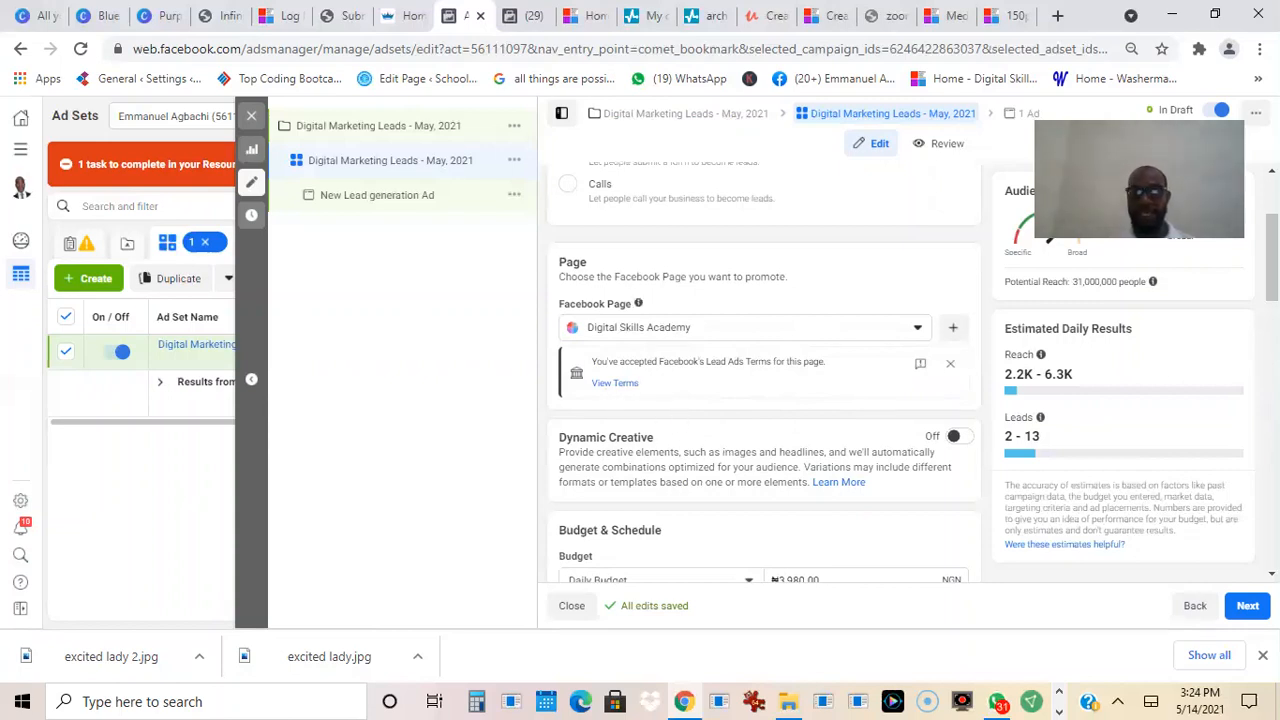
pyautogui.scroll(-2, 763, 370)
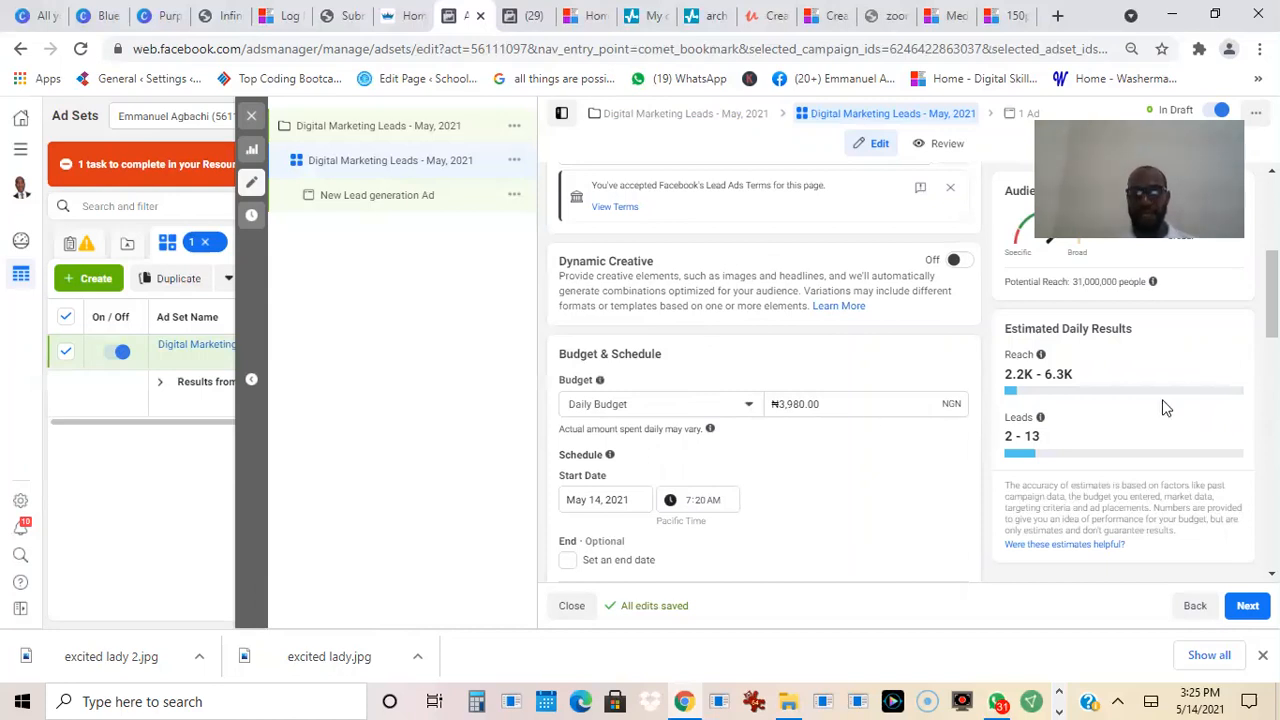
pyautogui.scroll(-1, 886, 400)
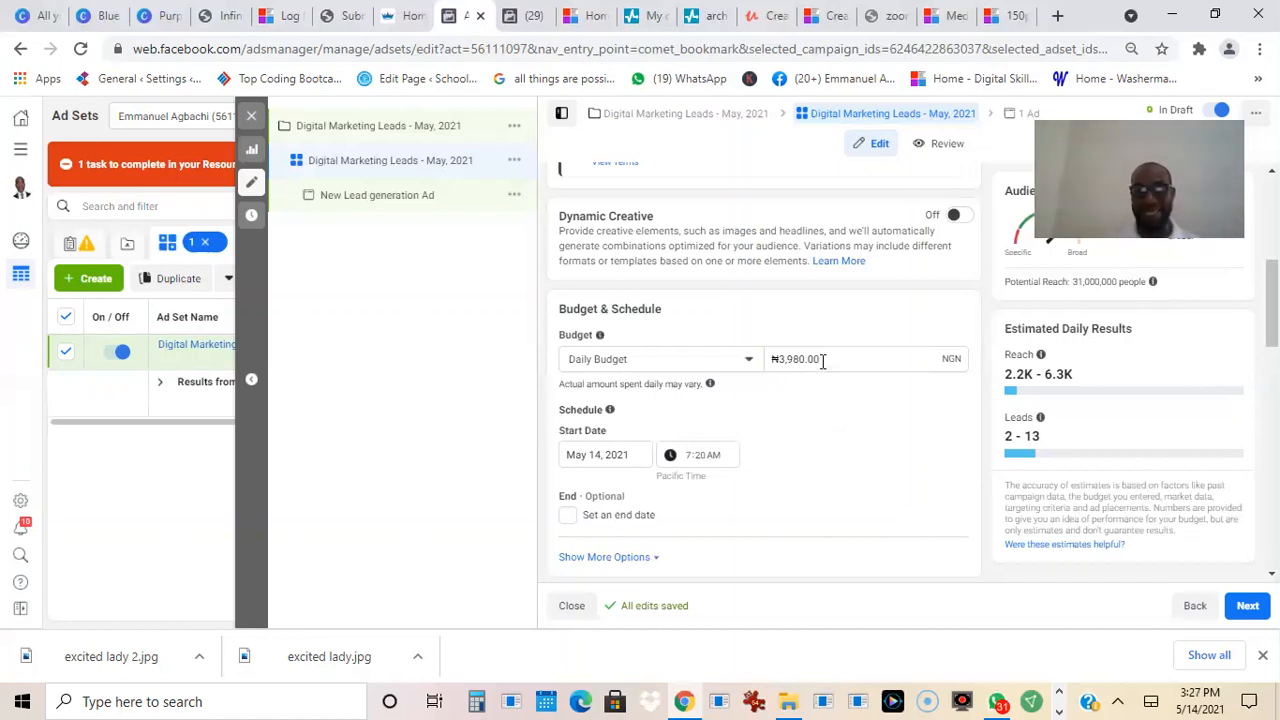
pyautogui.click(803, 360)
pyautogui.press('BackSpace')
pyautogui.press('BackSpace')
pyautogui.press('BackSpace')
pyautogui.press('BackSpace')
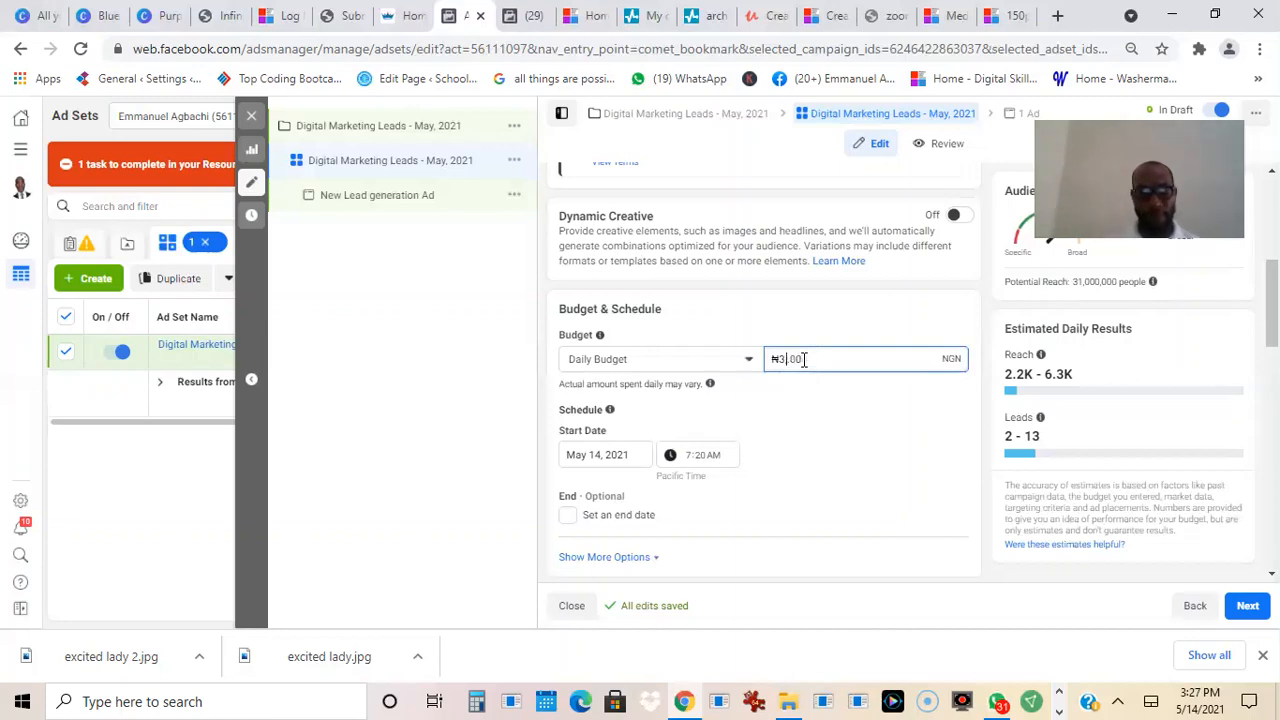
pyautogui.write('200')
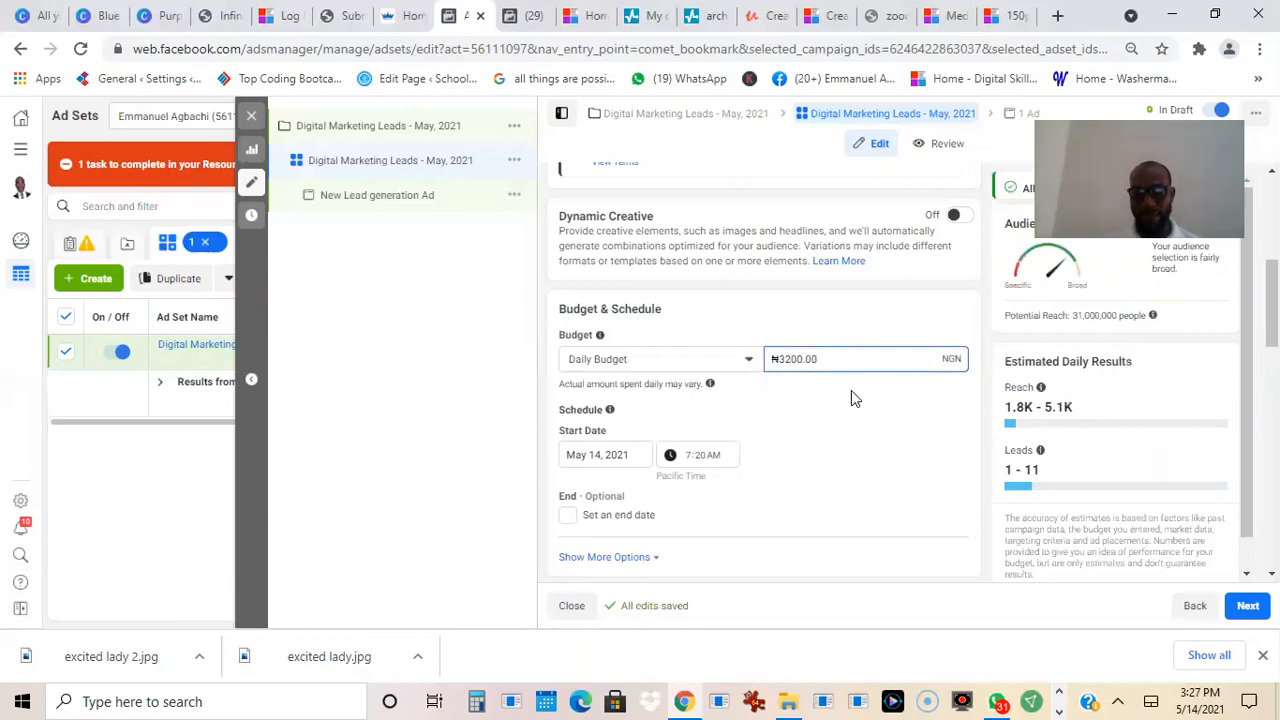
# Replace the ad set's daily budget with ₦2,000.
pyautogui.press('BackSpace')
pyautogui.press('BackSpace')
pyautogui.press('BackSpace')
pyautogui.press('BackSpace')
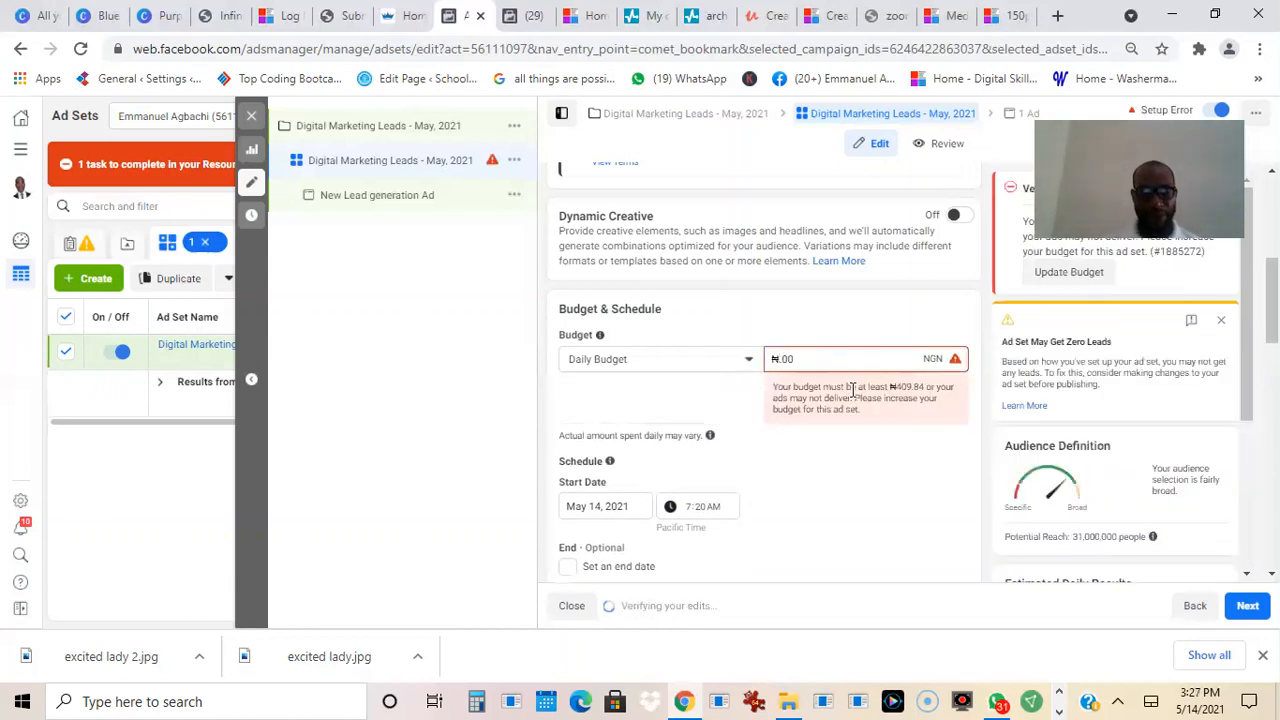
pyautogui.write('2000')
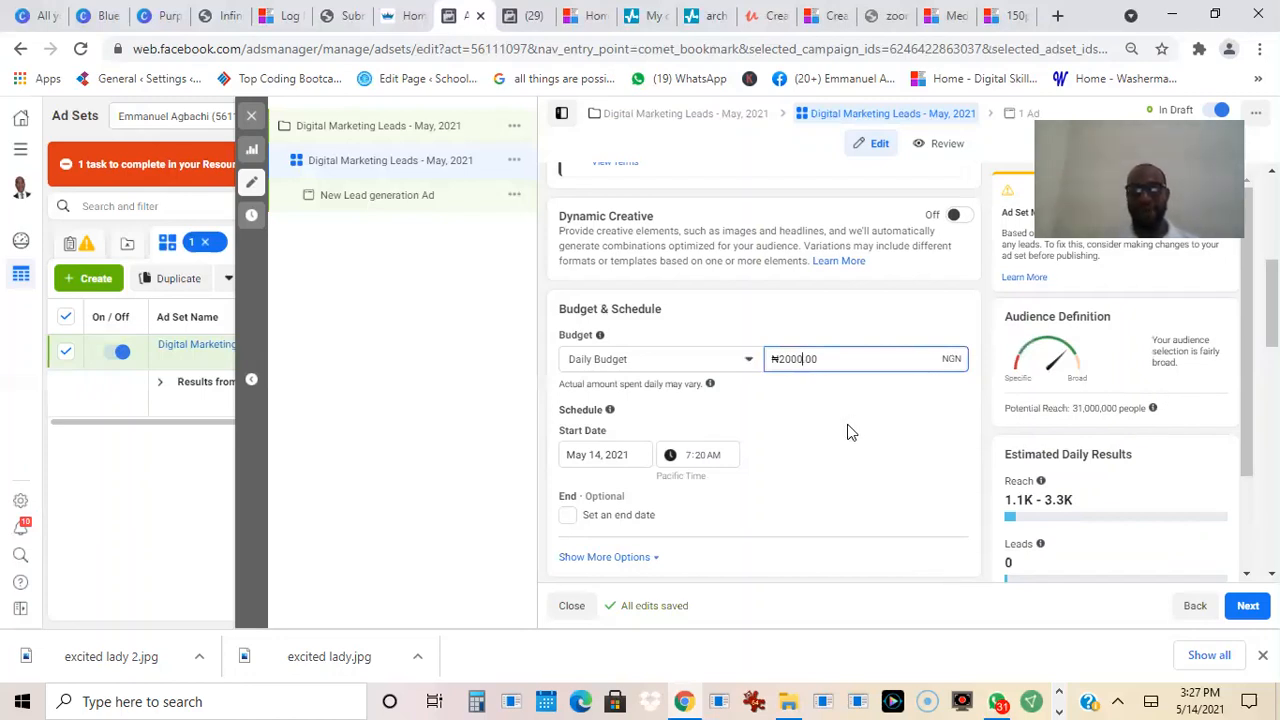
# Switch to Calculator, divide 60,000 by 500, and multiply the result by 0.5.
pyautogui.click(477, 701)
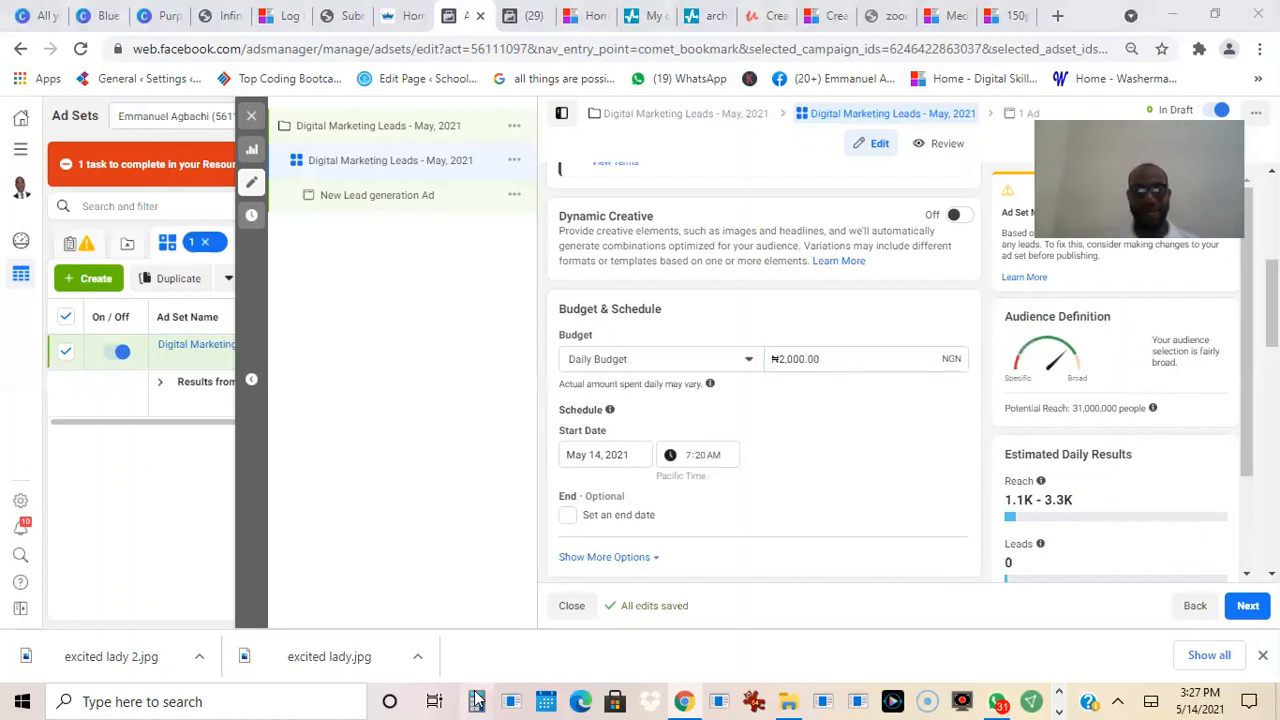
pyautogui.write('600000')
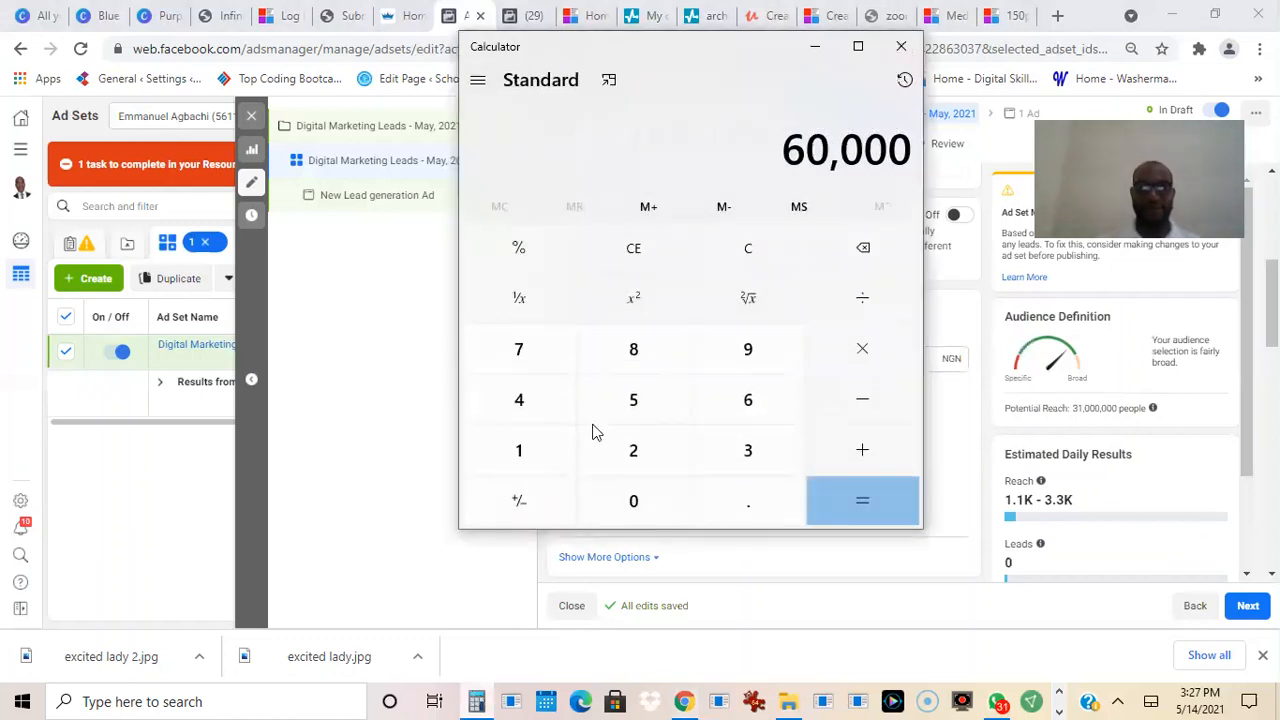
pyautogui.write('/500')
pyautogui.press('Return')
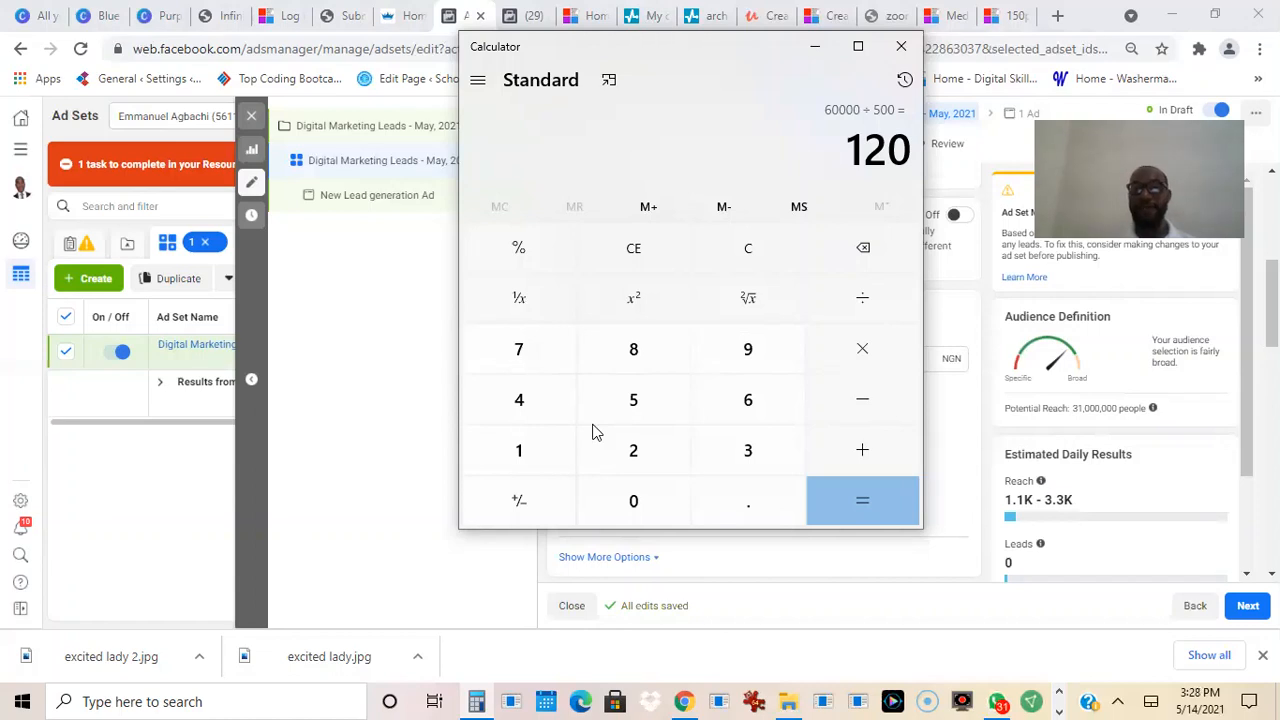
pyautogui.press('*')
pyautogui.write('0.5')
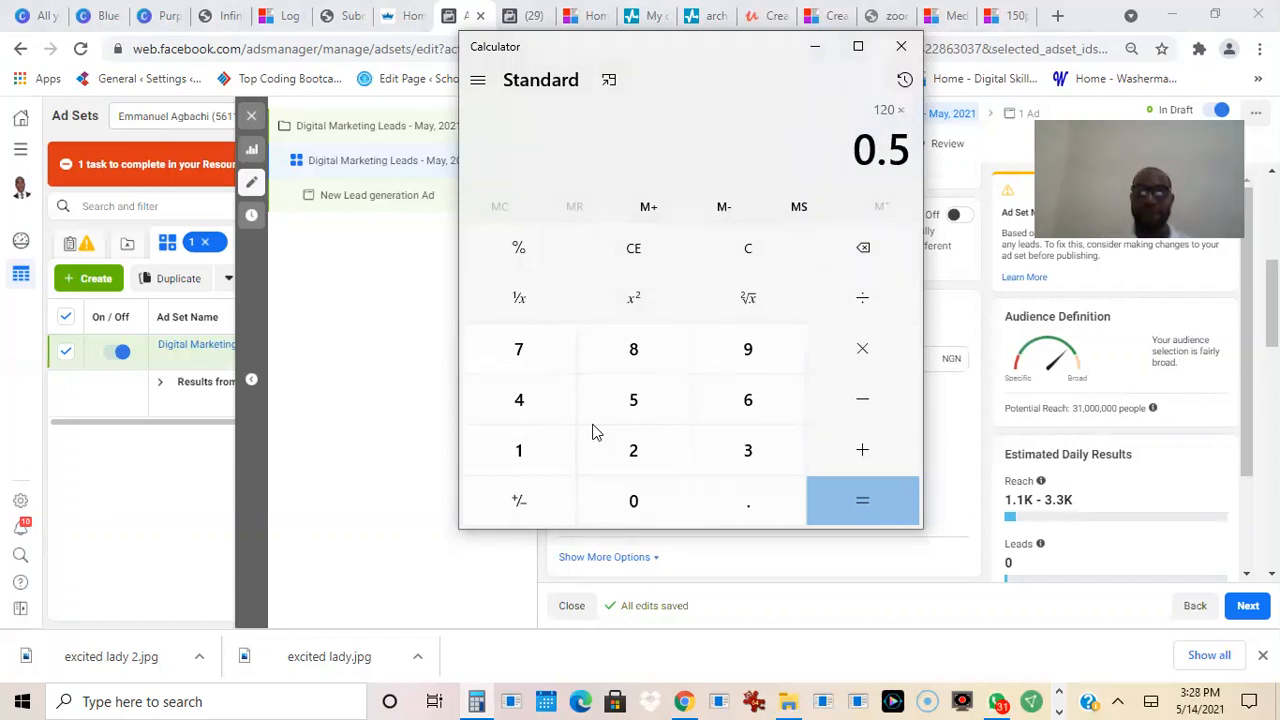
pyautogui.press('Return')
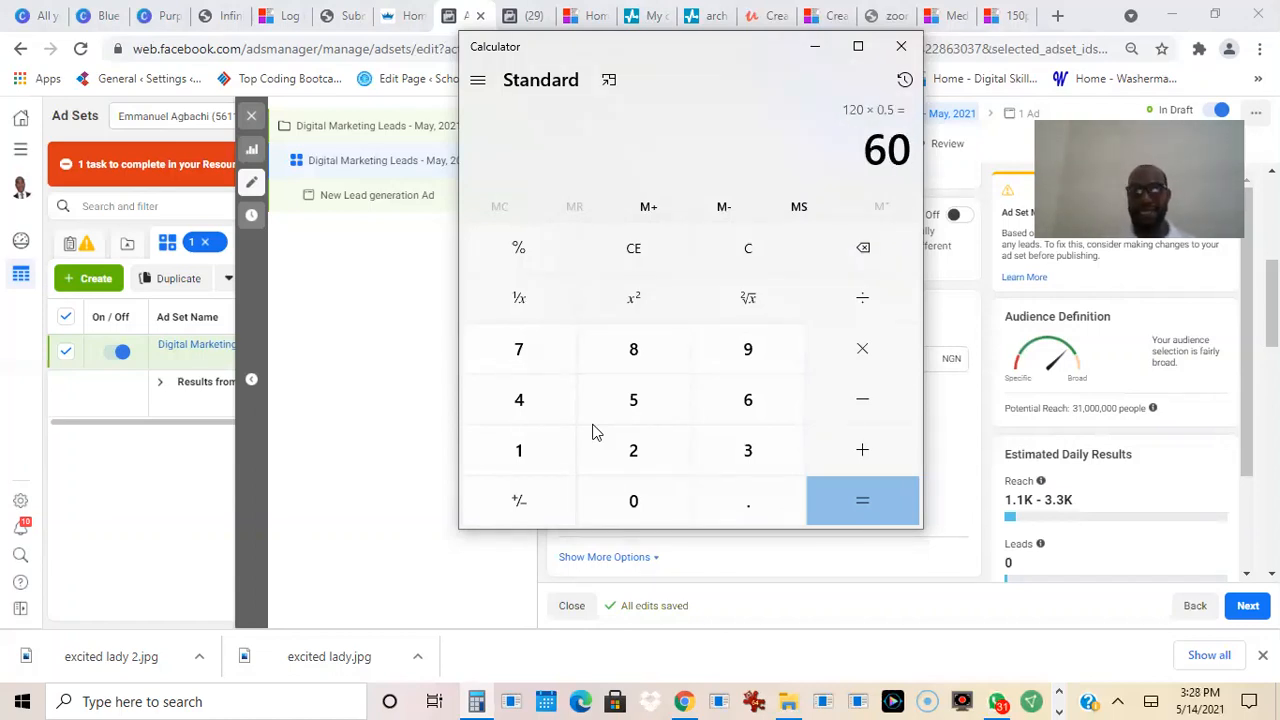
# Multiply 120 by 0.05 in Calculator and return to the ad set in Ads Manager.
pyautogui.press('Escape')
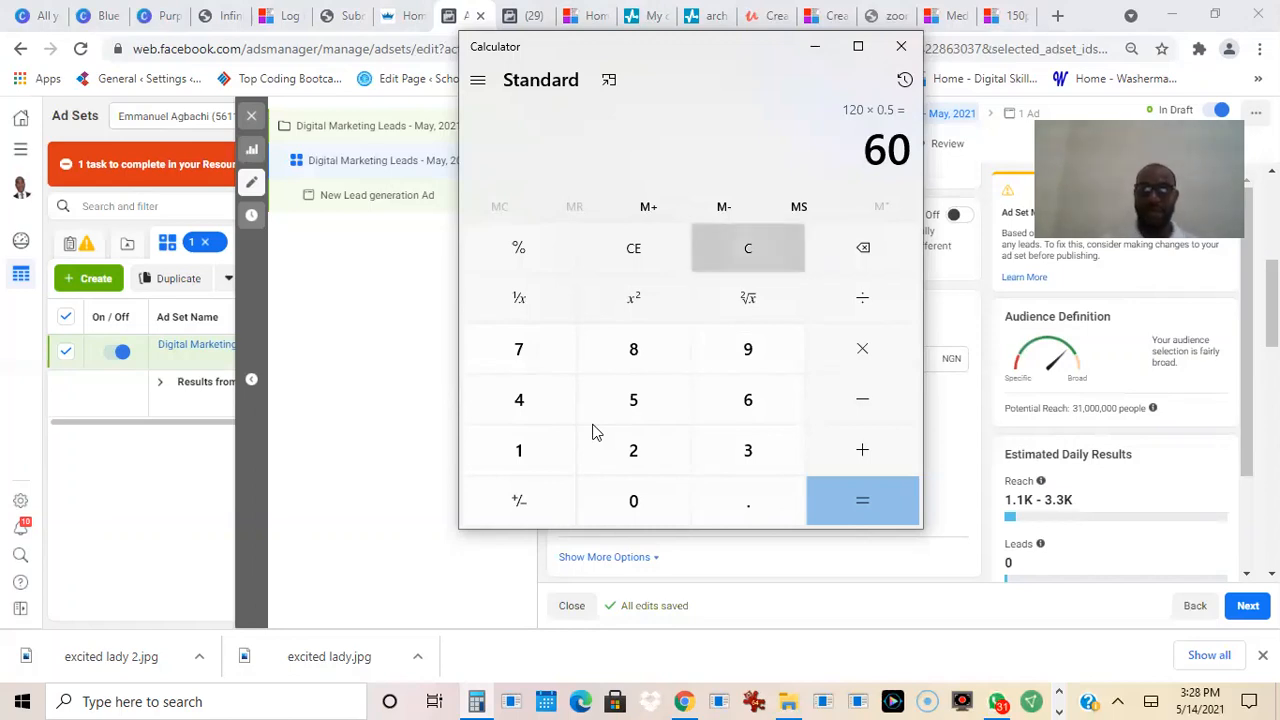
pyautogui.write('120')
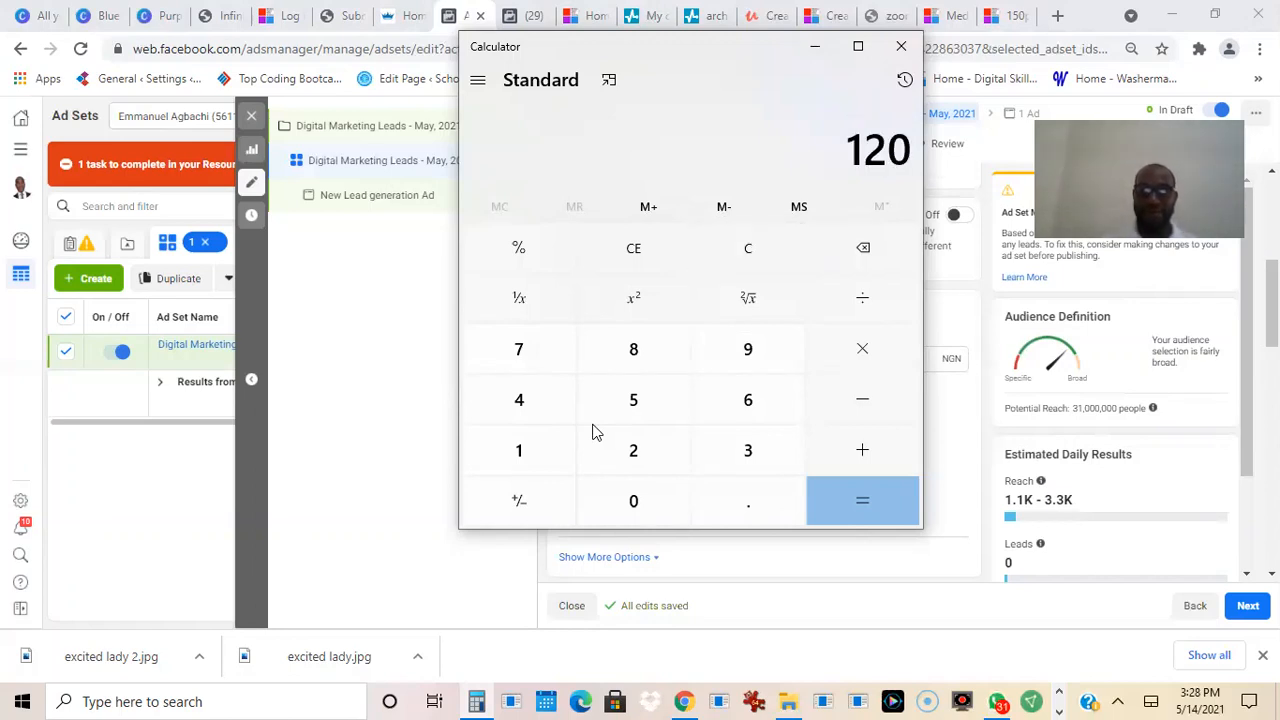
pyautogui.press('*')
pyautogui.write('0.05')
pyautogui.press('Return')
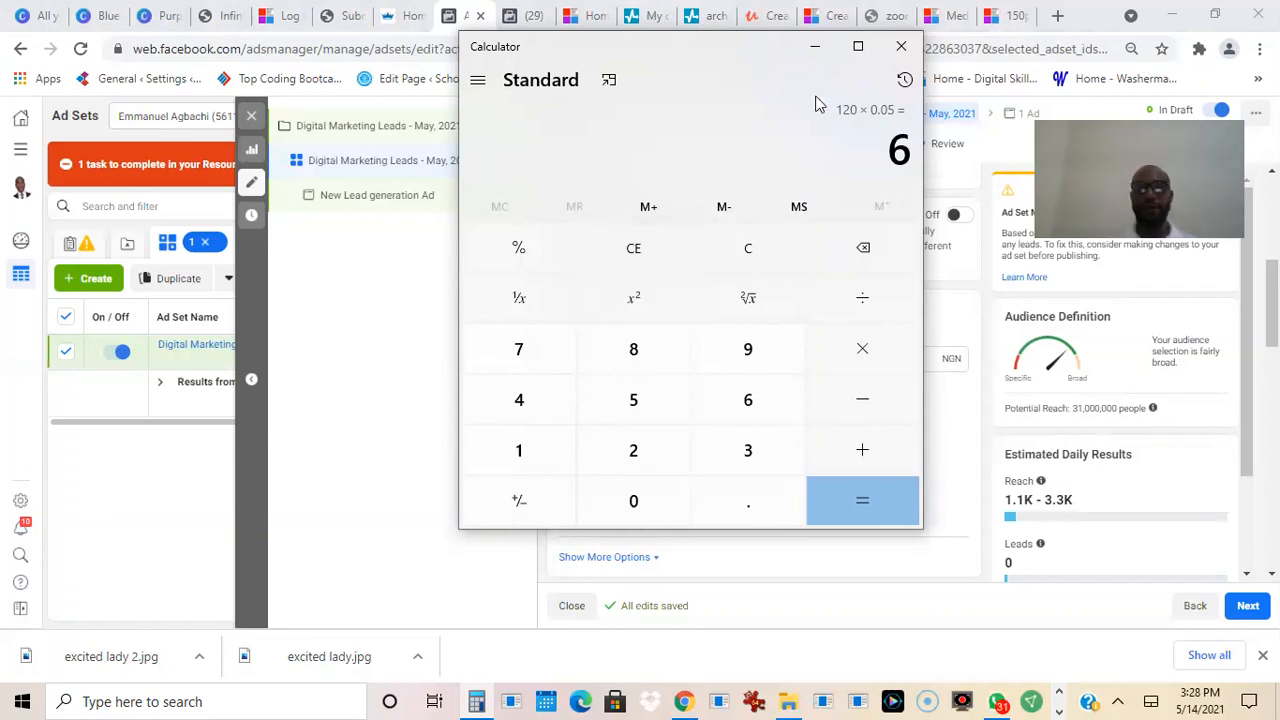
pyautogui.click(812, 47)
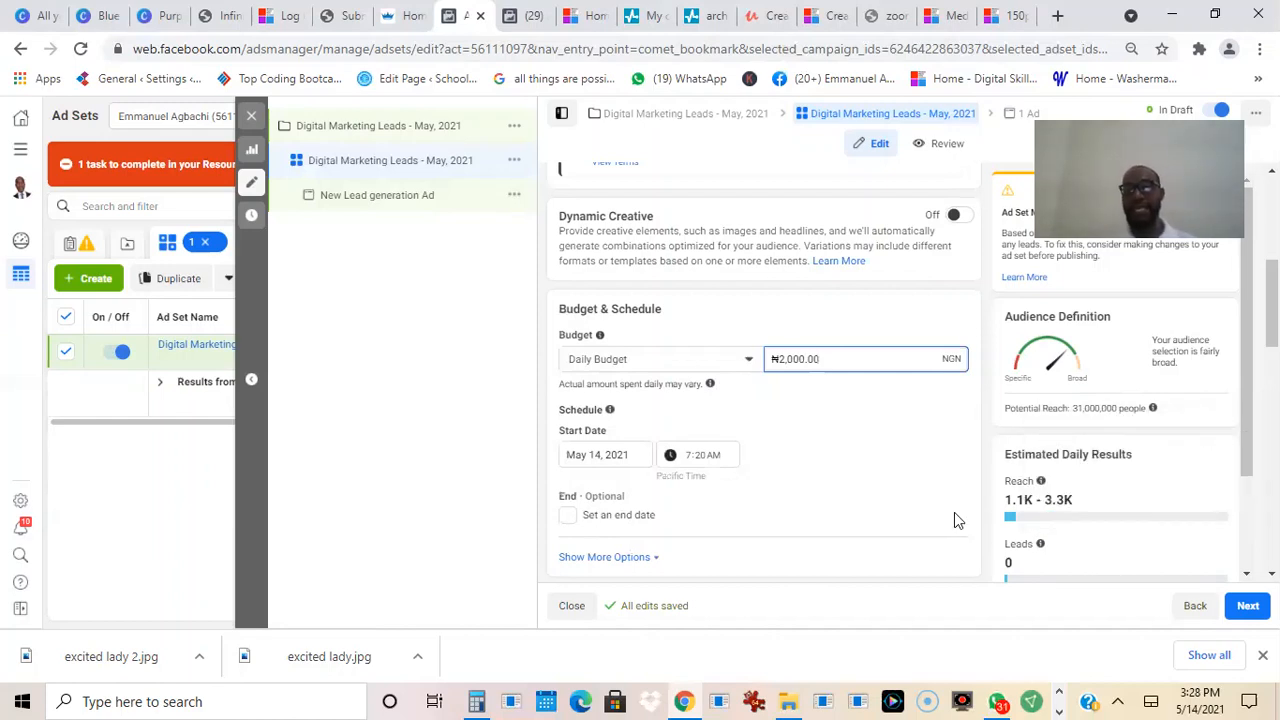
# Try daily budgets of ₦4,000 and ₦20,000 for the ad set.
pyautogui.moveTo(1042, 545)
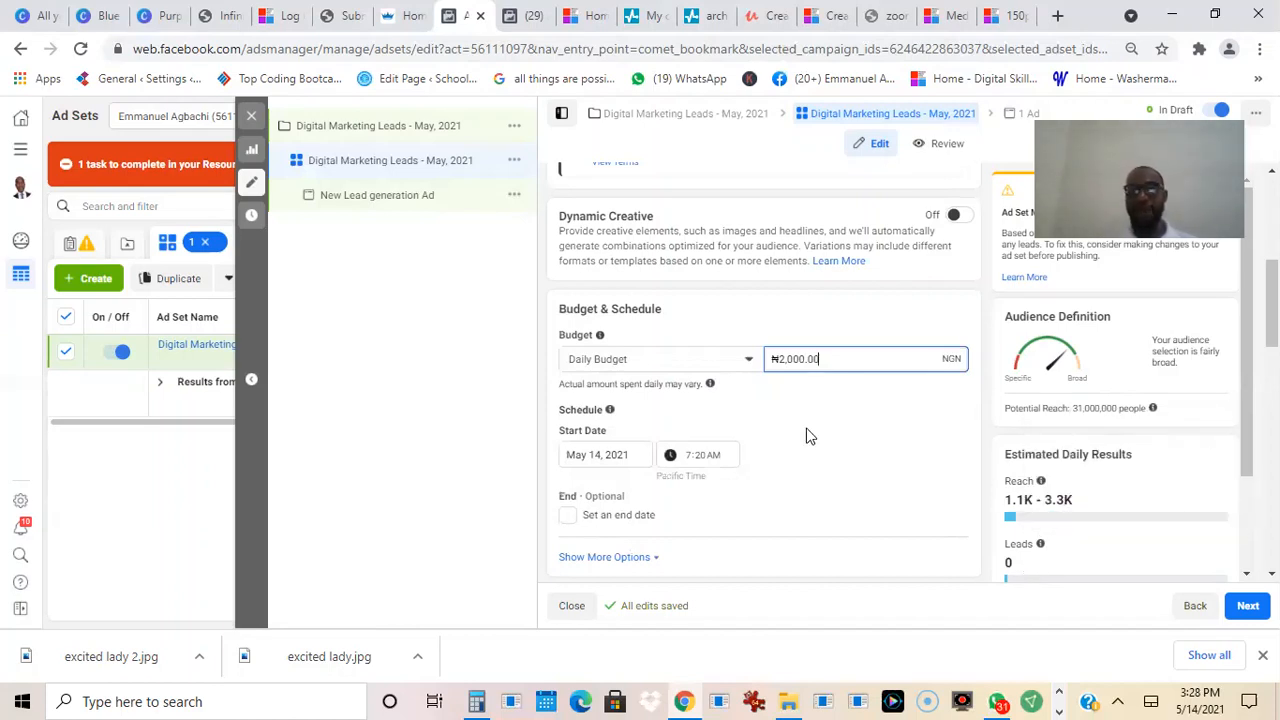
pyautogui.click(785, 360)
pyautogui.press('BackSpace')
pyautogui.write('4')
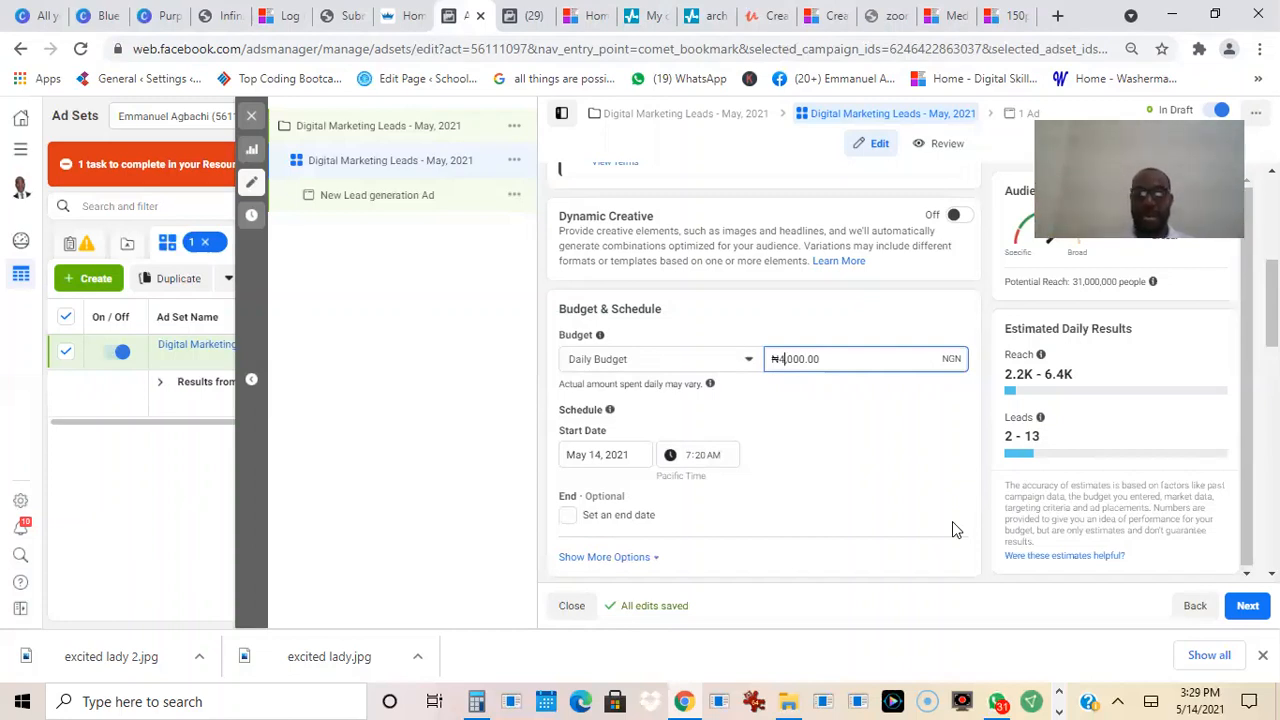
pyautogui.press('BackSpace')
pyautogui.write('20')
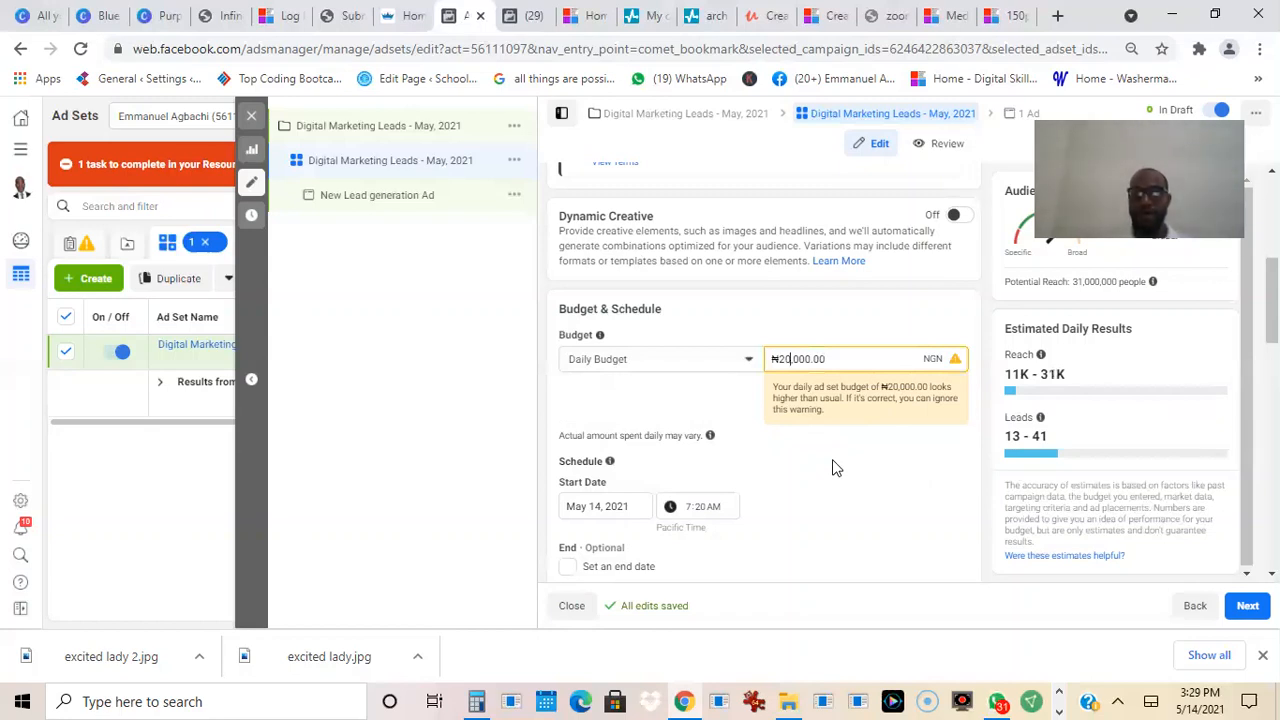
# Set the ad set's daily budget to ₦3,000.
pyautogui.press('BackSpace')
pyautogui.press('BackSpace')
pyautogui.write('300')
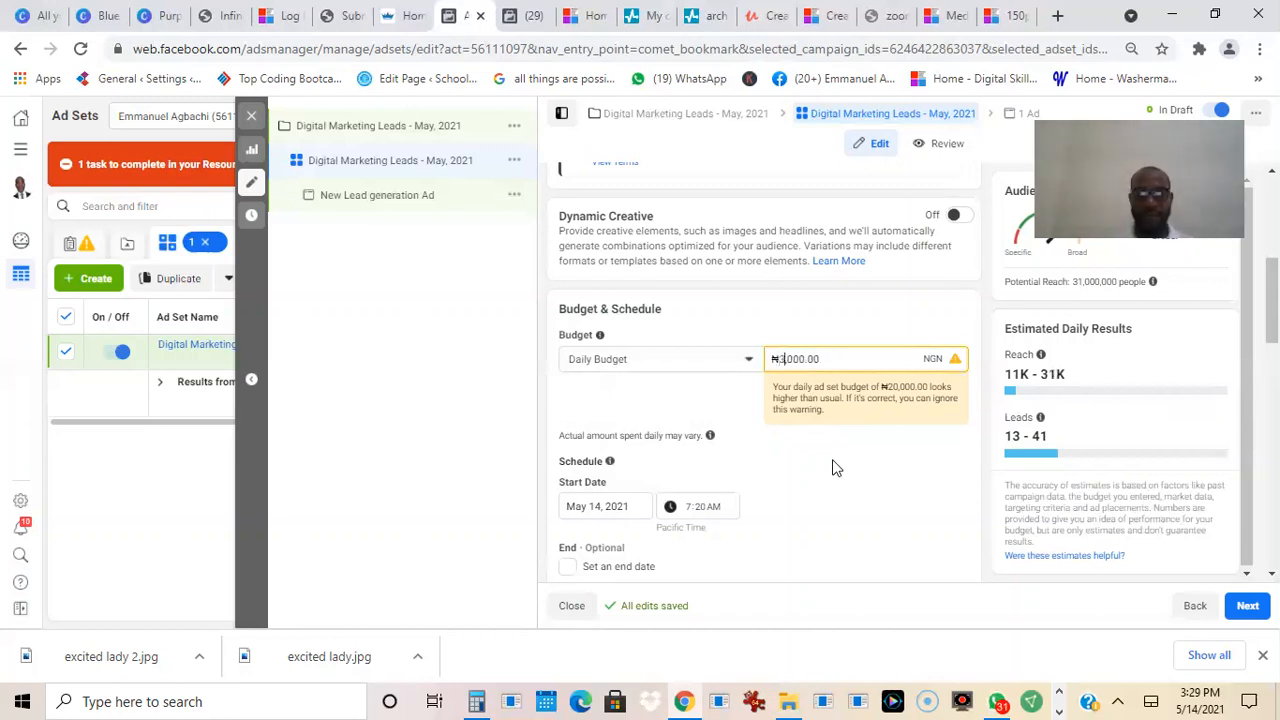
pyautogui.write('0')
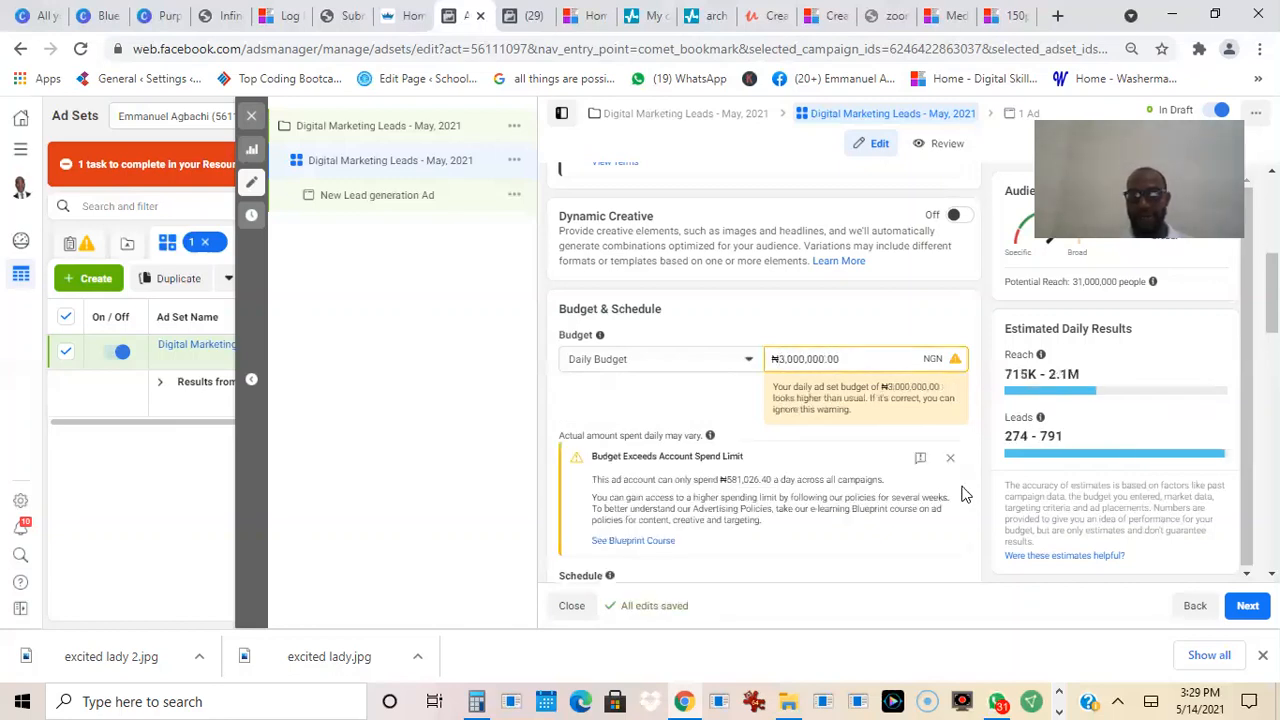
pyautogui.click(822, 358)
pyautogui.press('BackSpace')
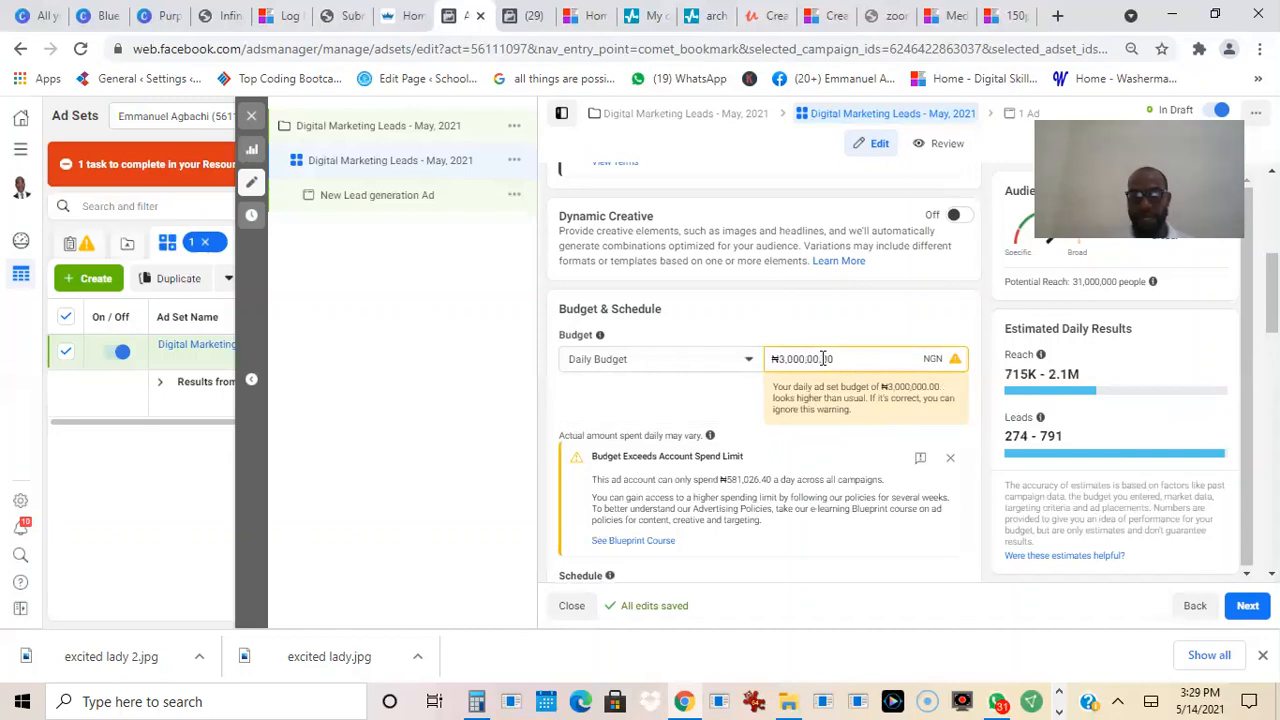
pyautogui.press('BackSpace')
pyautogui.press('BackSpace')
pyautogui.press('BackSpace')
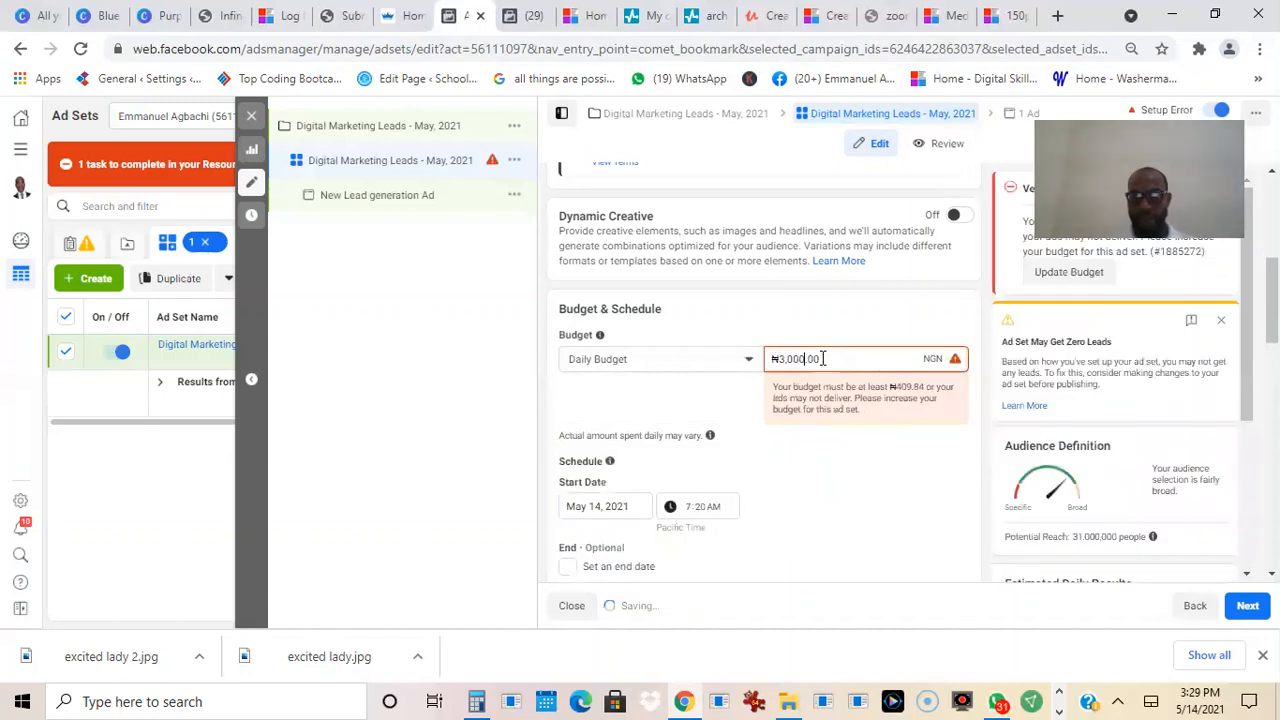
pyautogui.write('.')
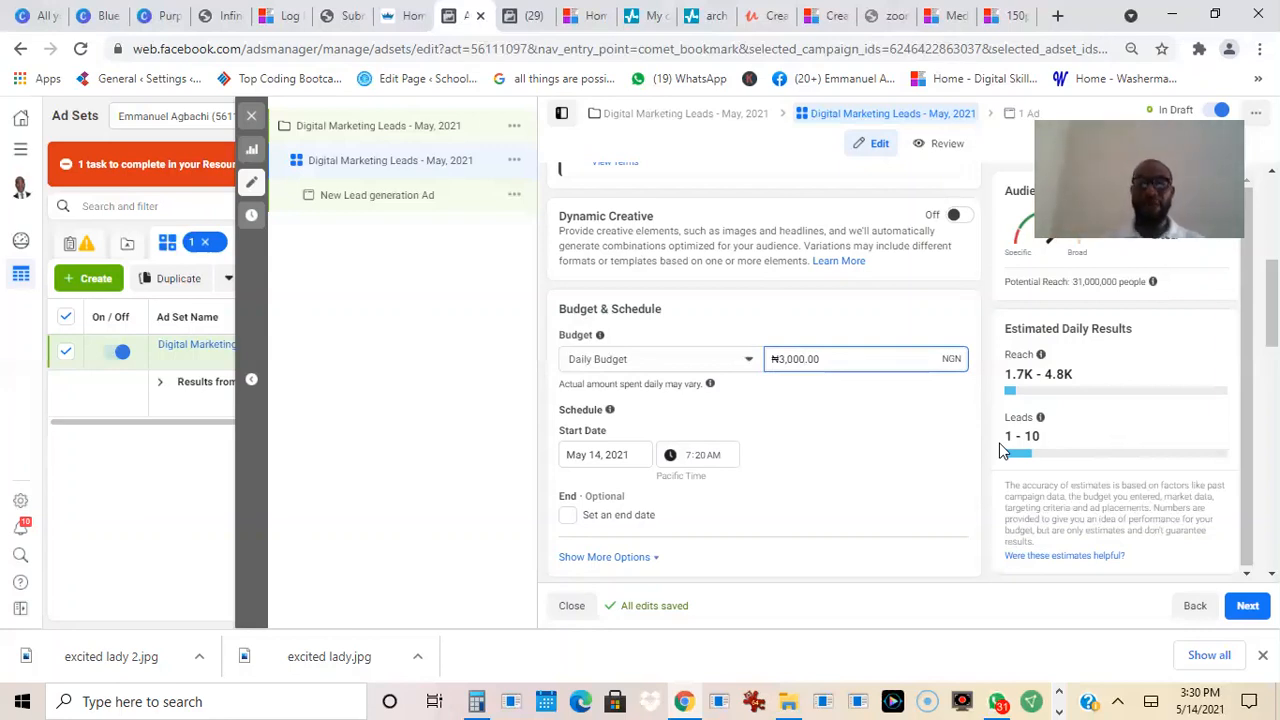
# Switch to Calculator, multiply 50,000 by 15, and return to the ad set in Ads Manager.
pyautogui.click(470, 699)
pyautogui.write('5')
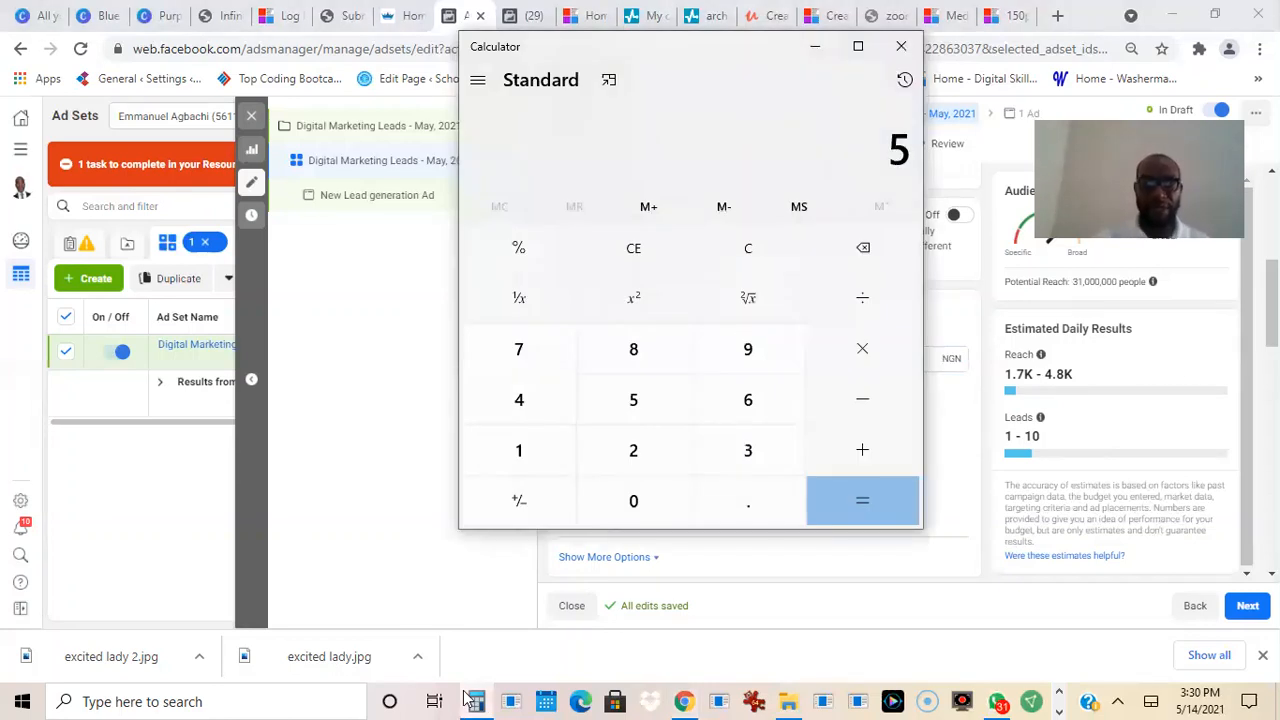
pyautogui.write('0000')
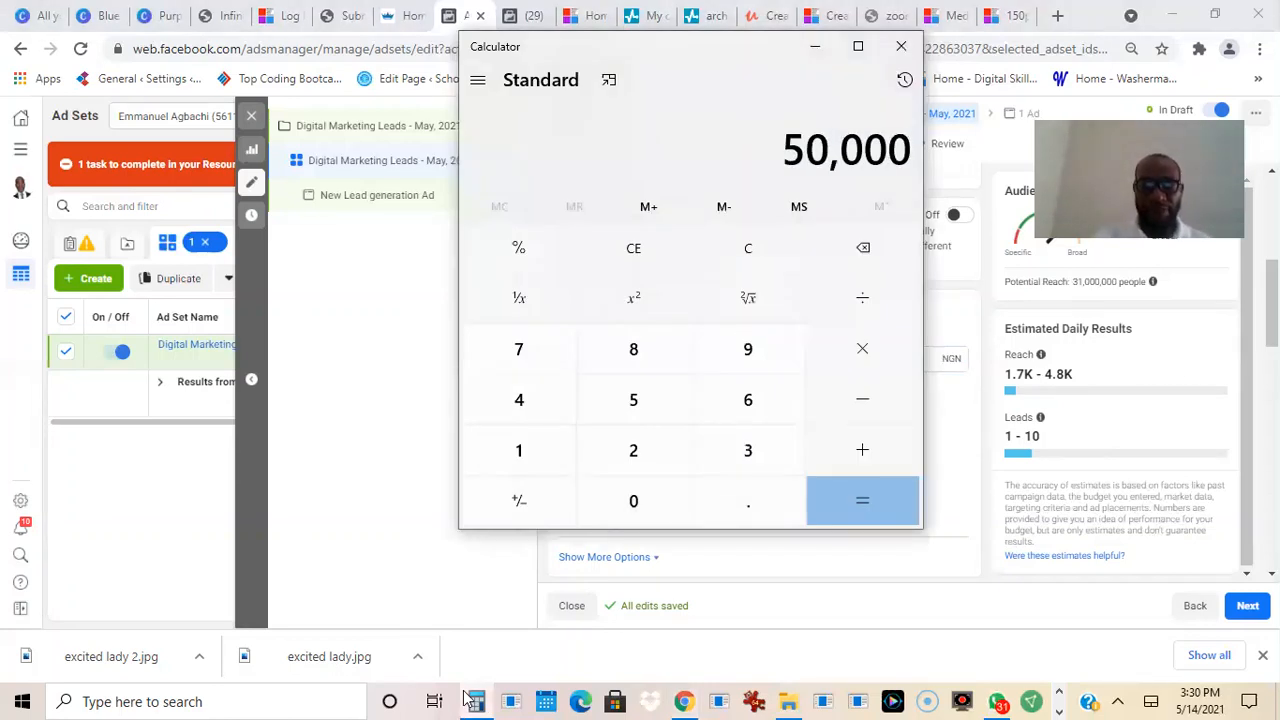
pyautogui.write('*15')
pyautogui.press('Return')
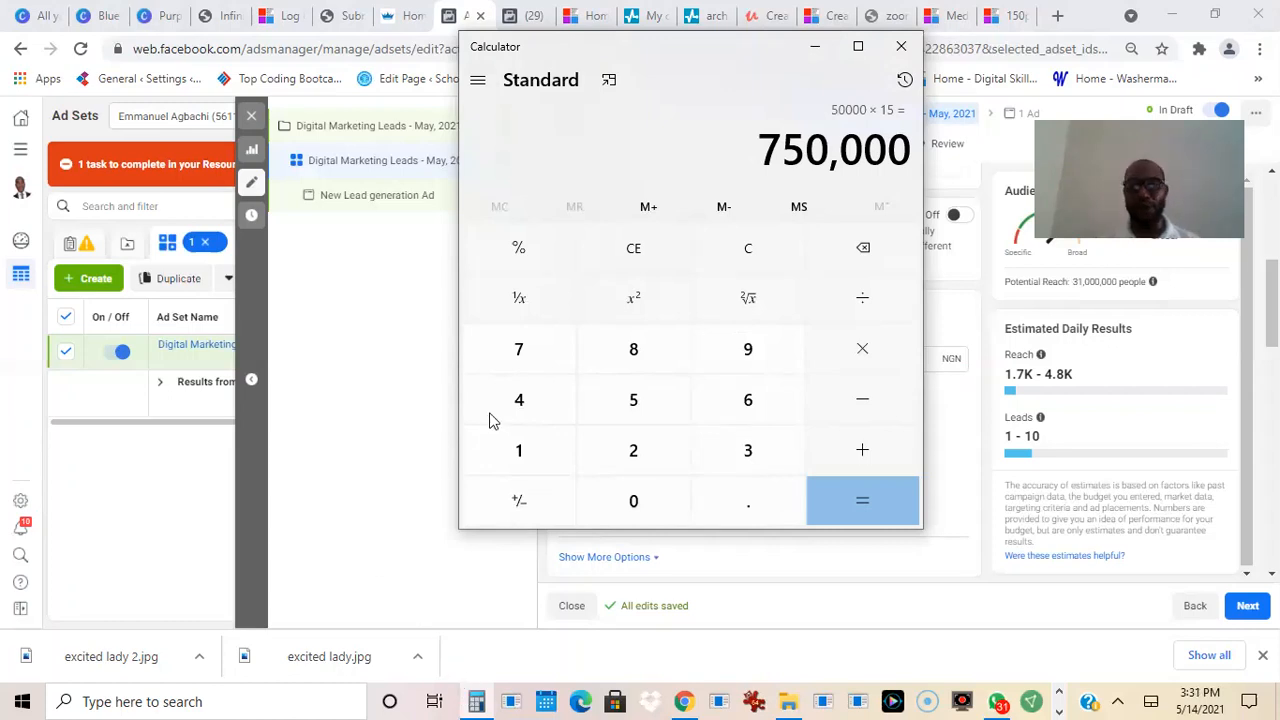
pyautogui.click(815, 52)
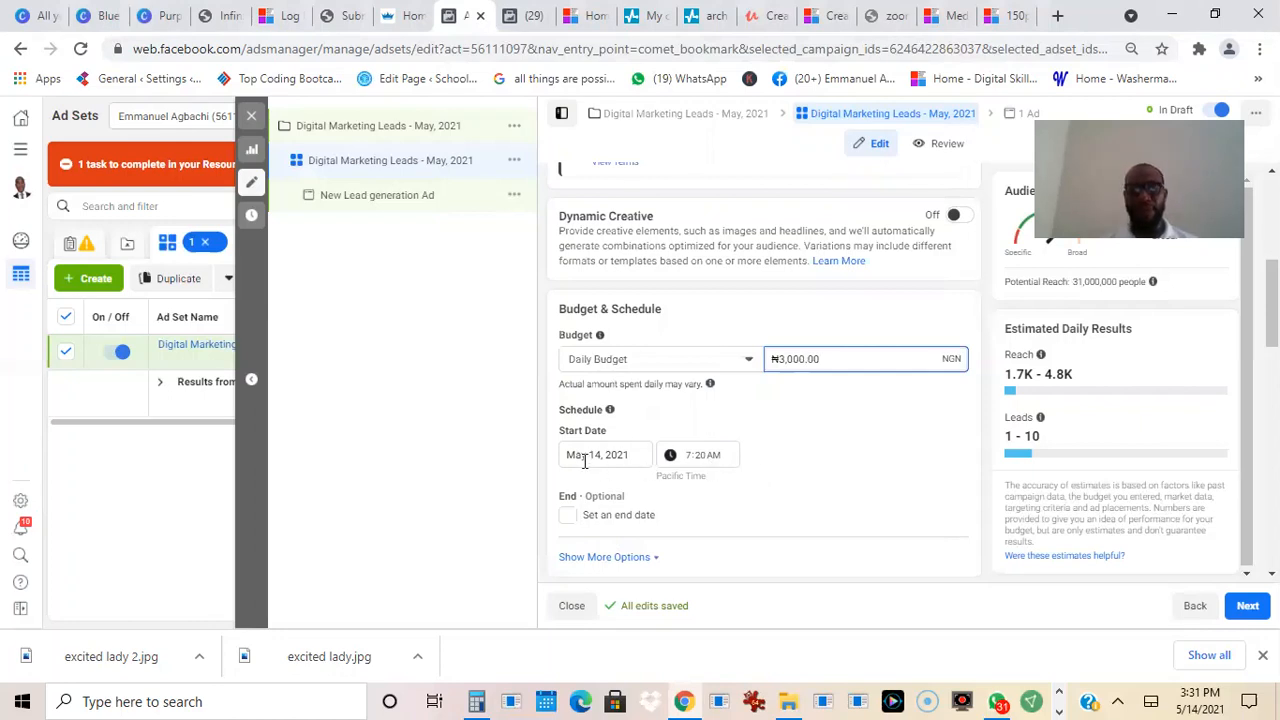
# Set the ad set's schedule start time to 7:20 PM and add an end date of June 13, 2021.
pyautogui.click(718, 462)
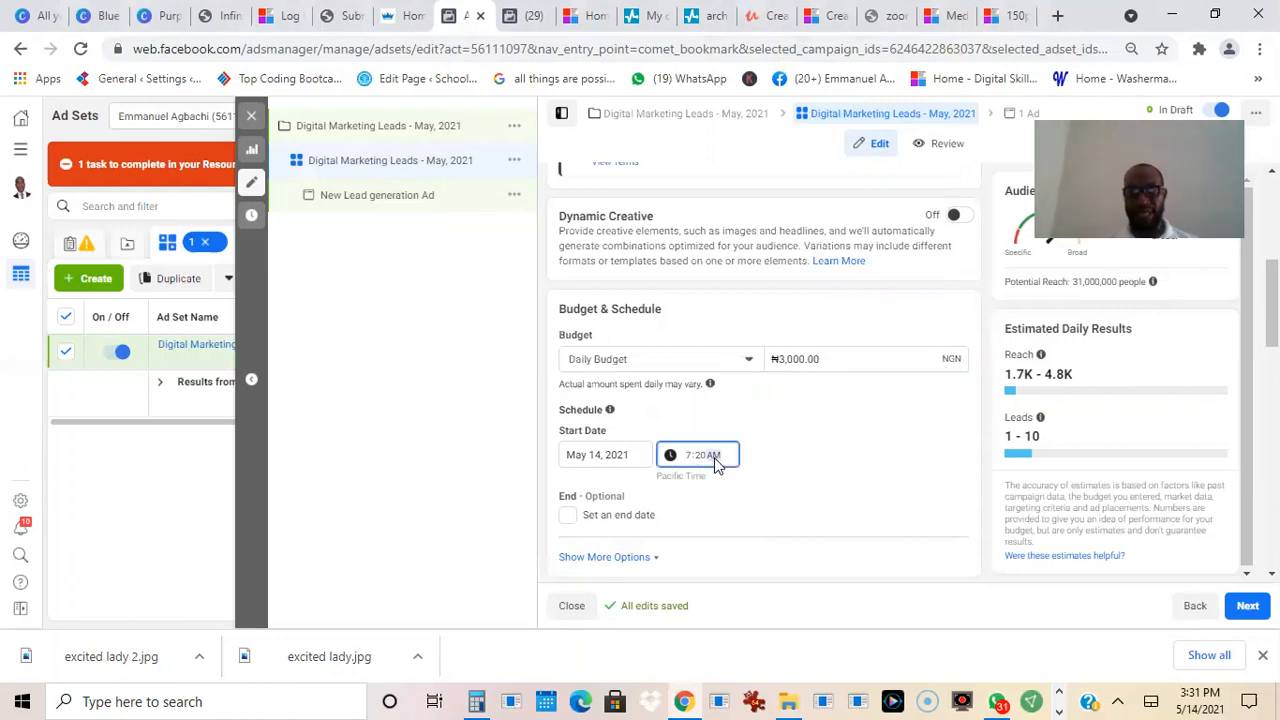
pyautogui.press('p')
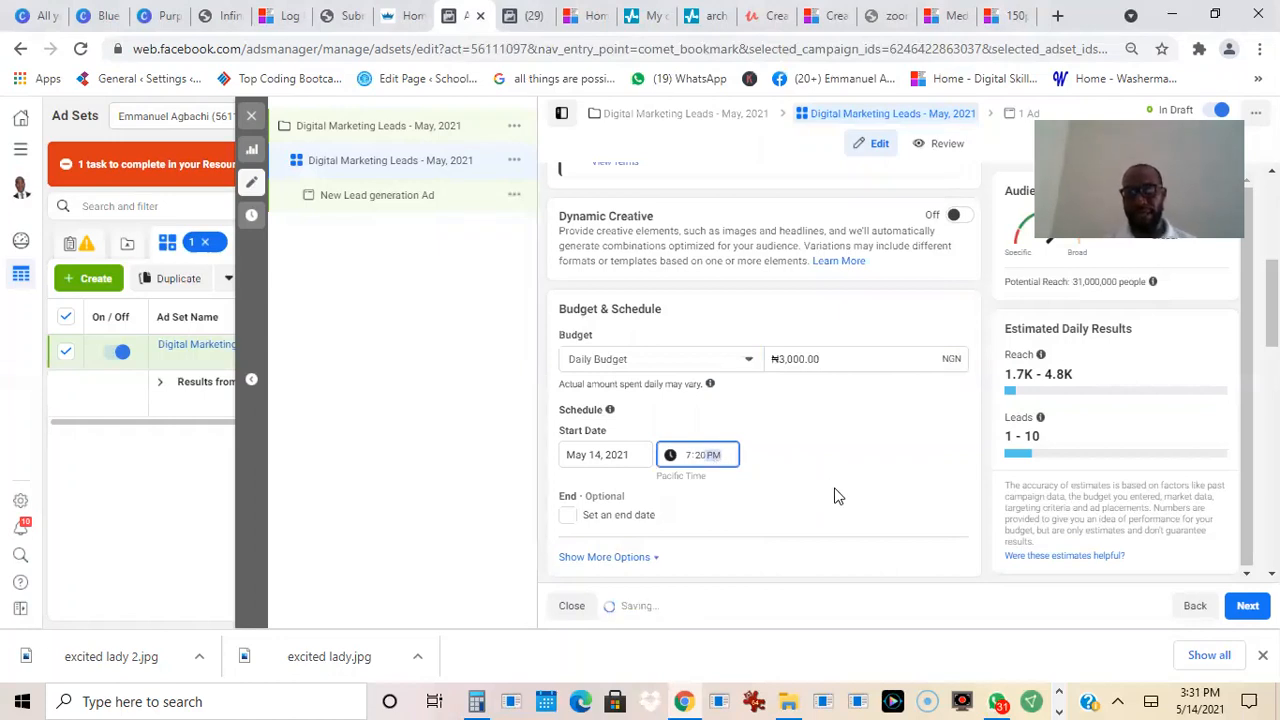
pyautogui.moveTo(1272, 304); pyautogui.dragTo(1272, 327)
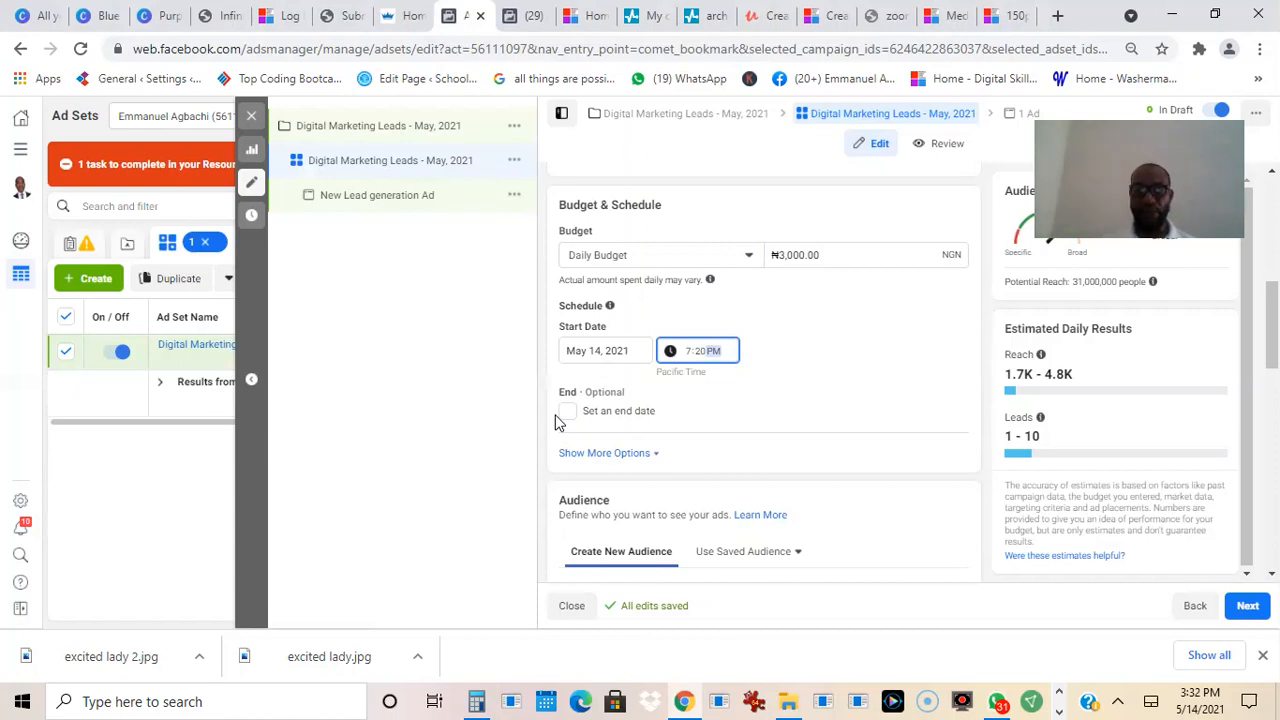
pyautogui.click(568, 413)
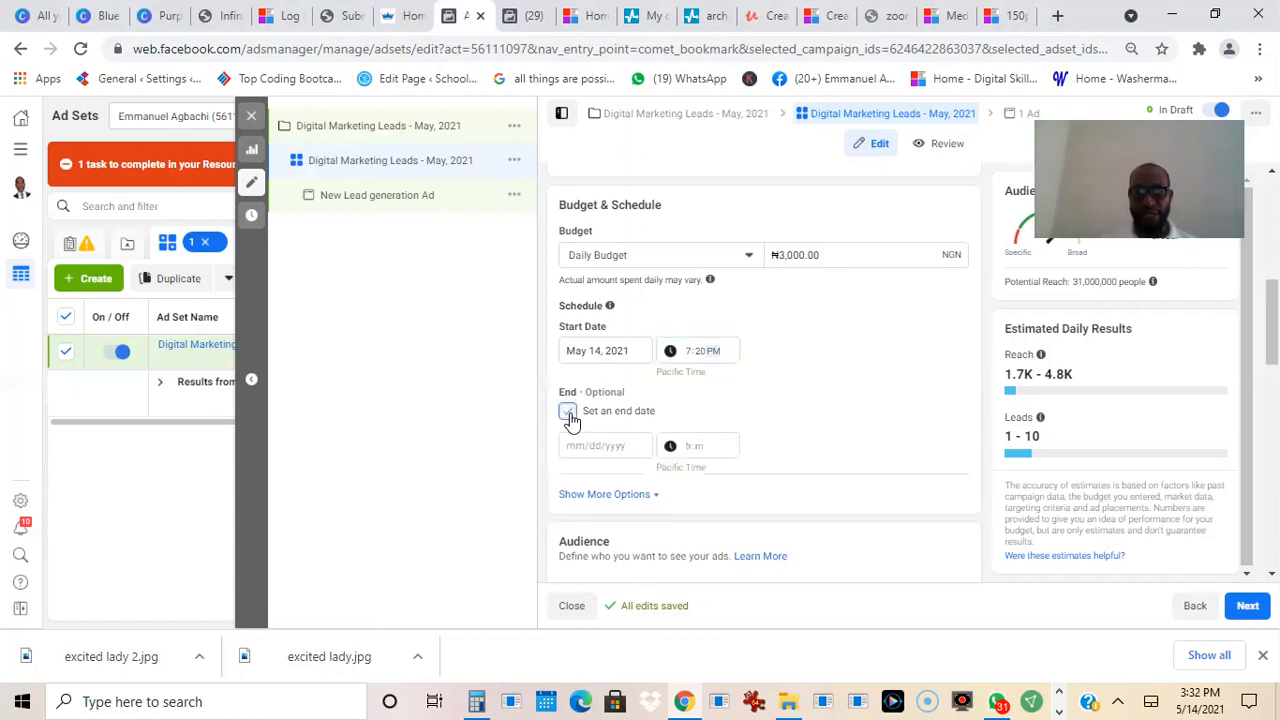
pyautogui.click(607, 447)
pyautogui.click(724, 270)
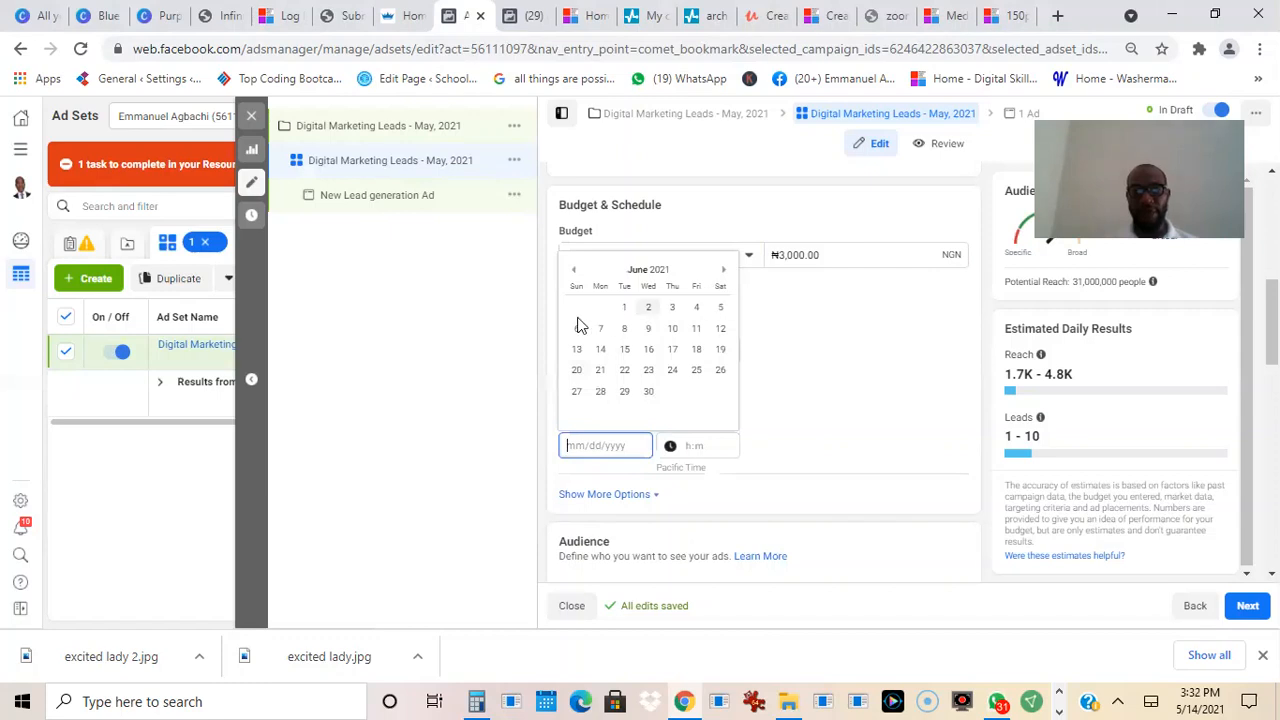
pyautogui.click(577, 350)
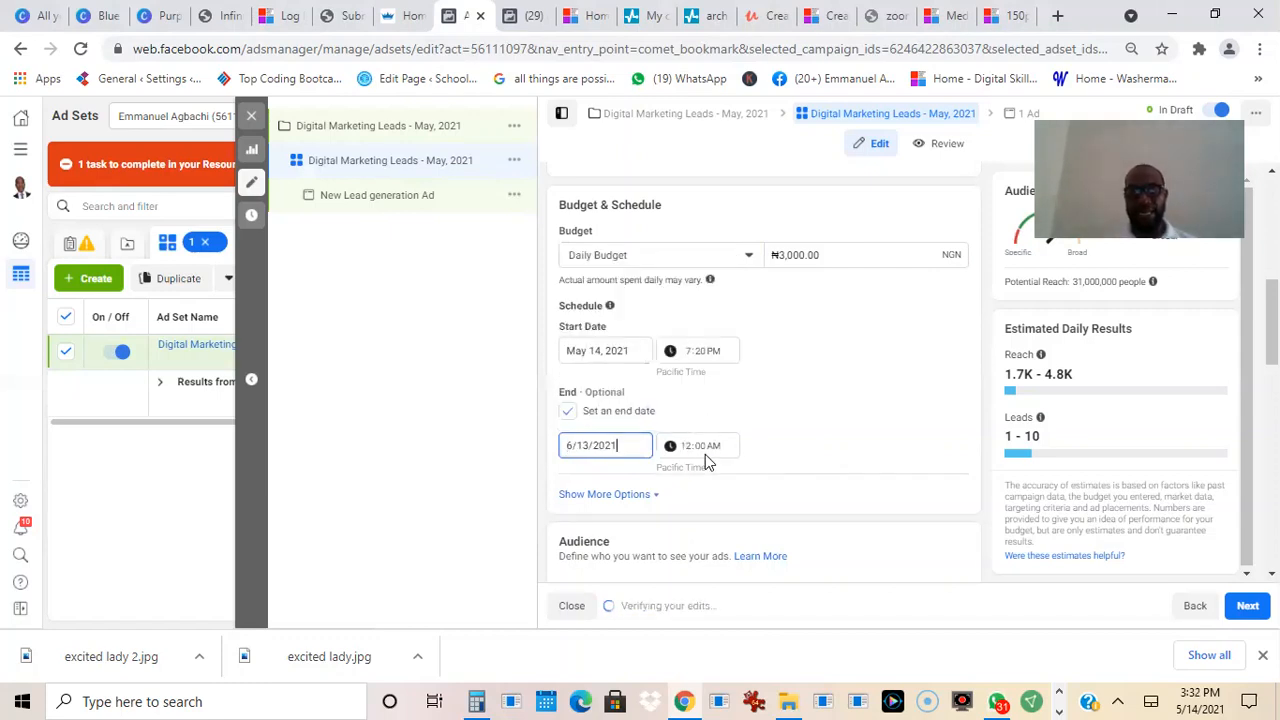
pyautogui.click(797, 456)
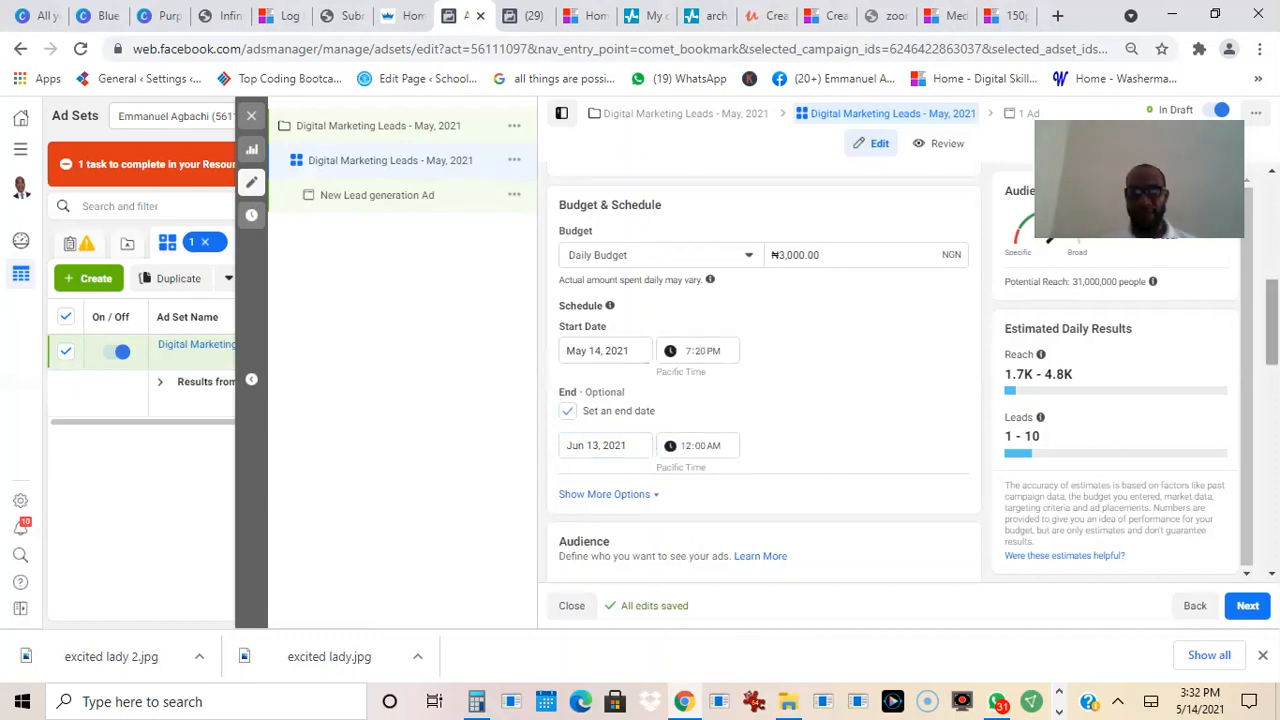
# Edit the audience locations and include Abuja, Federal Capital Territory, Nigeria.
pyautogui.scroll(-1, 1270, 330)
pyautogui.scroll(-2, 760, 380)
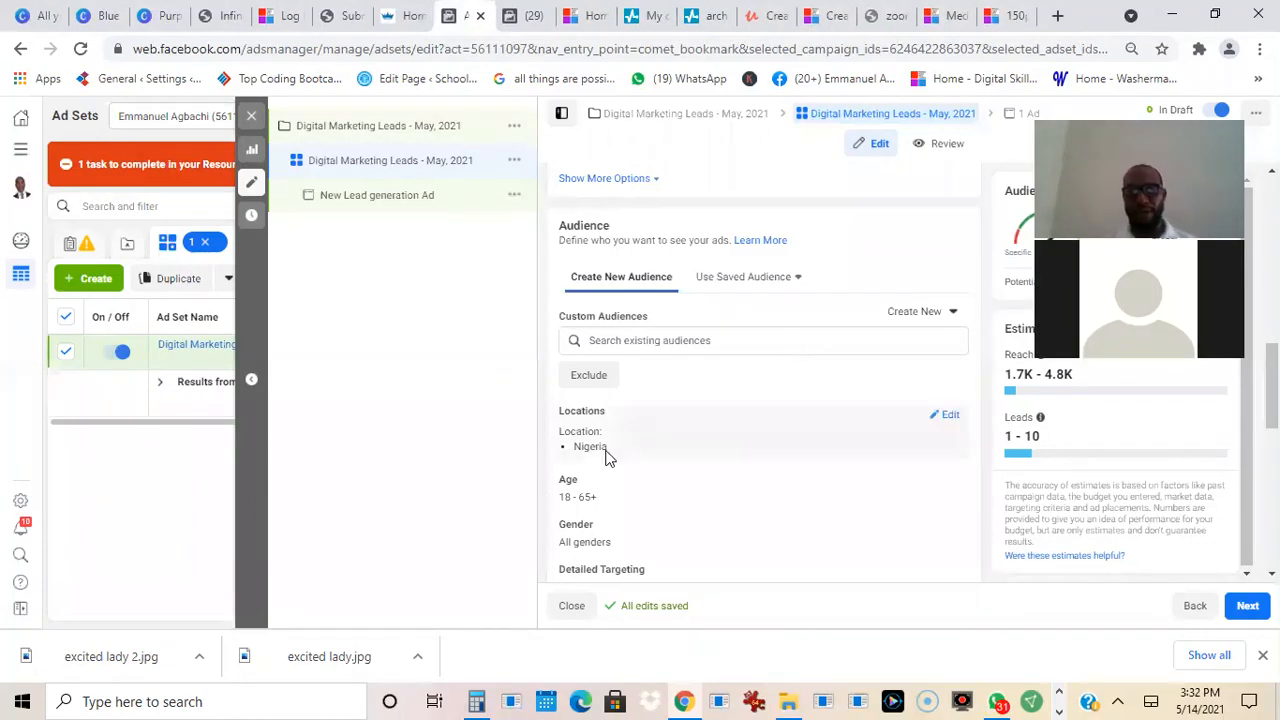
pyautogui.click(951, 418)
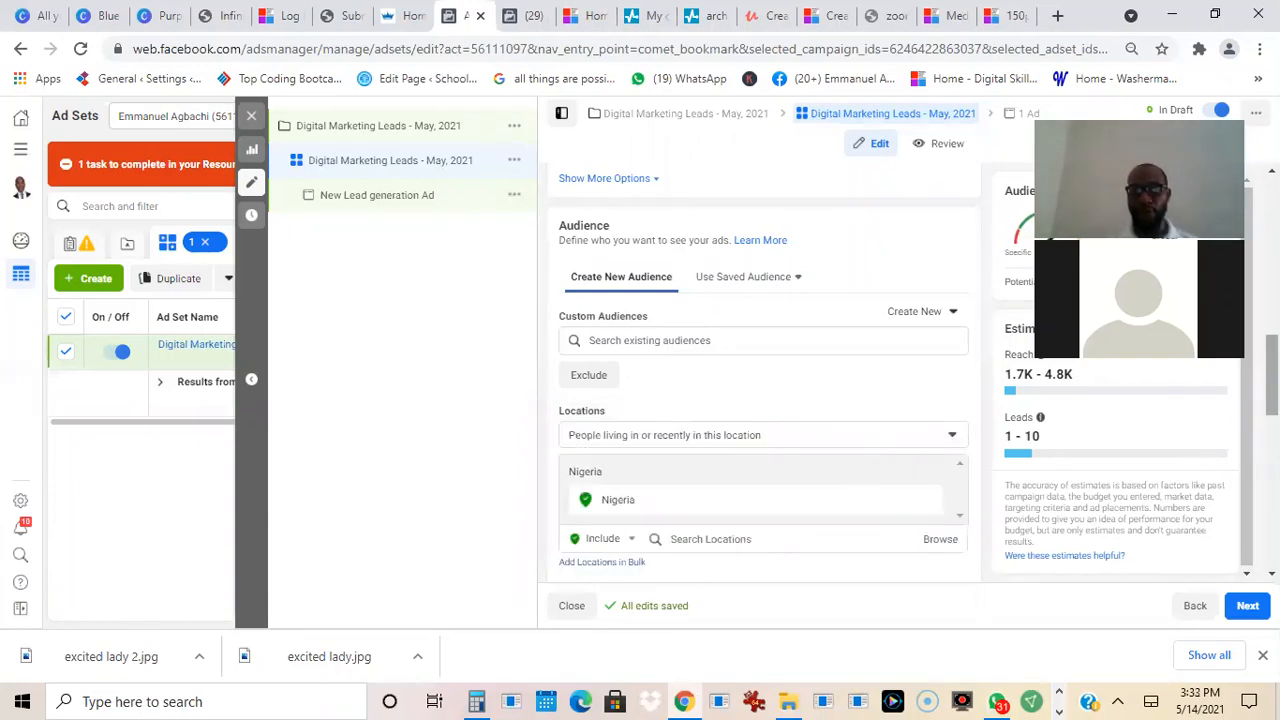
pyautogui.scroll(-2, 784, 419)
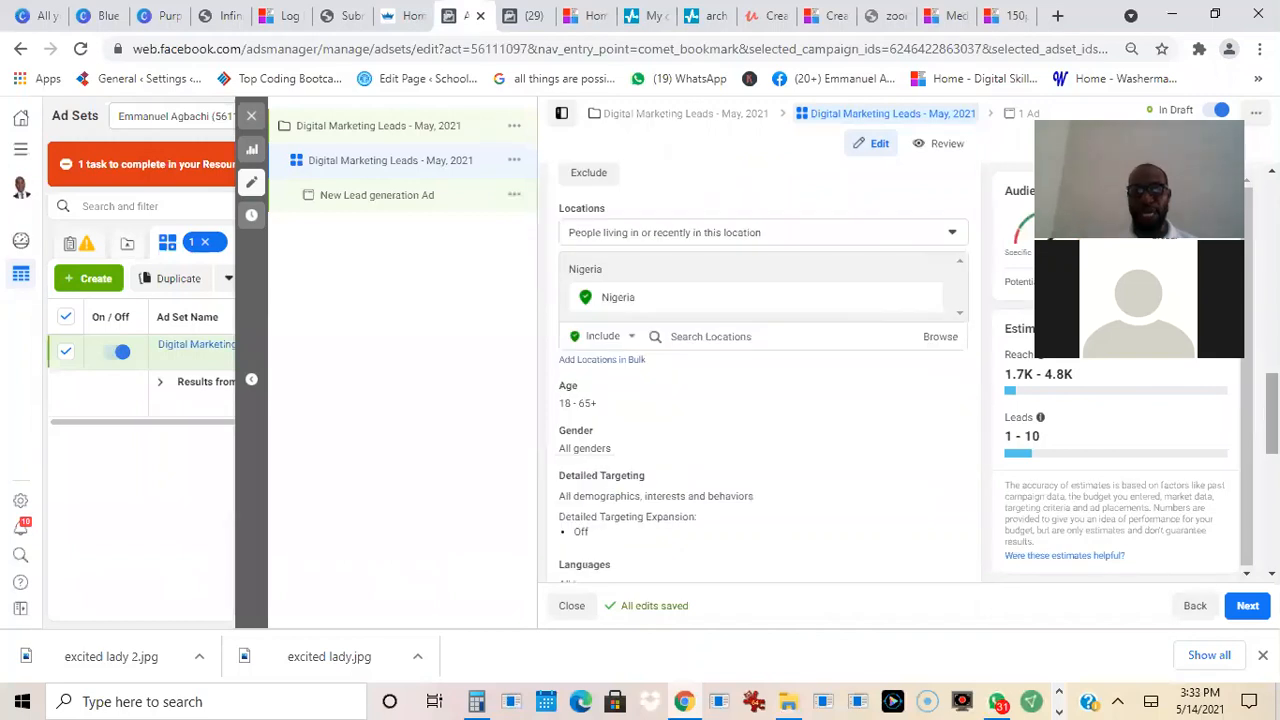
pyautogui.click(755, 341)
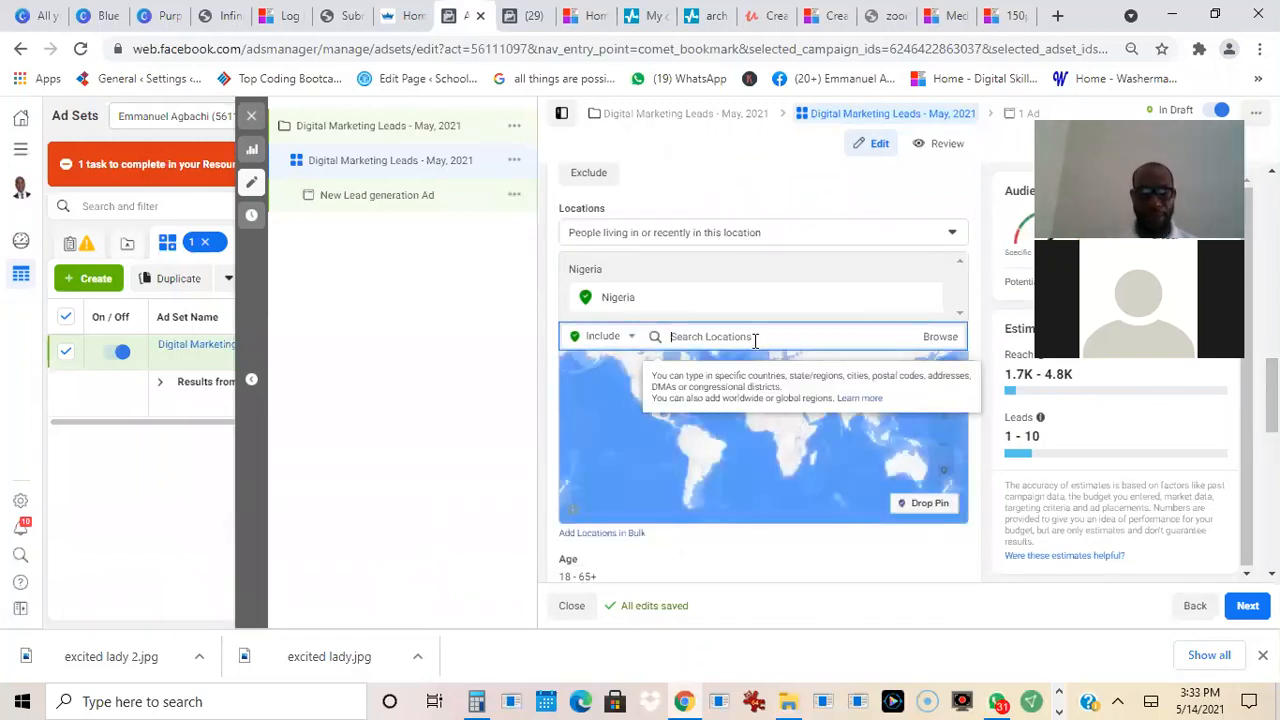
pyautogui.write('abu')
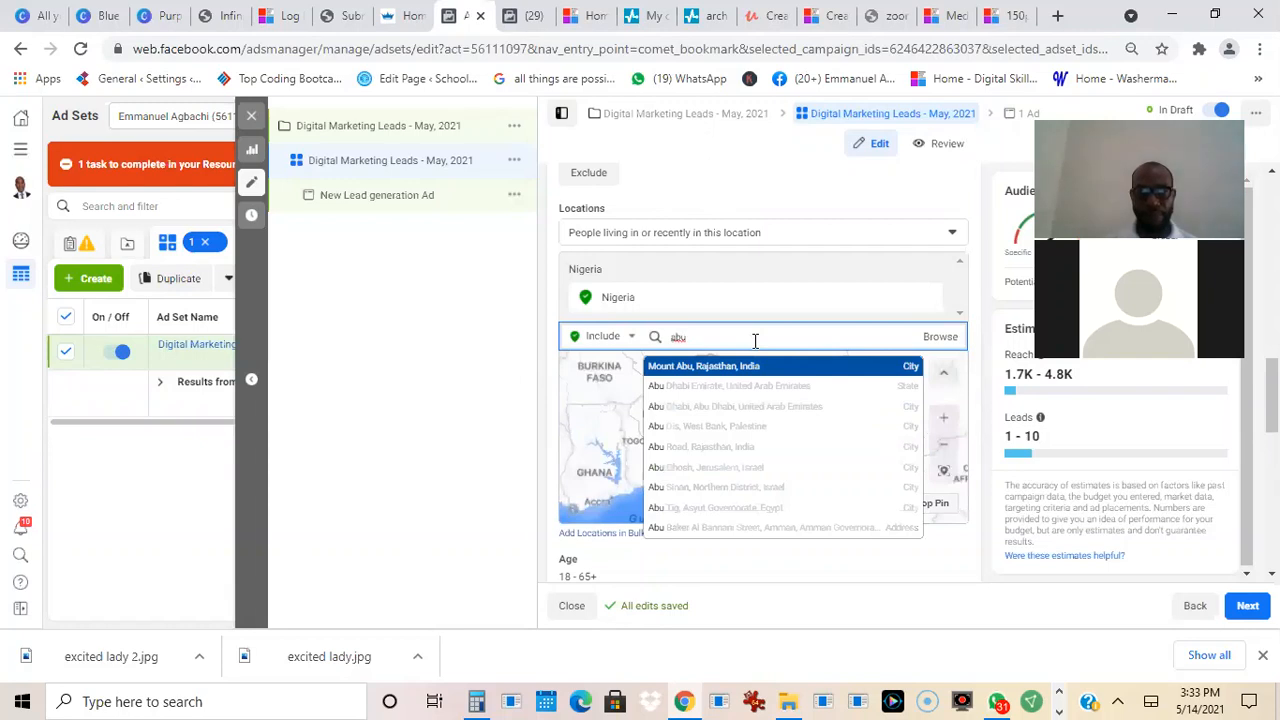
pyautogui.write('ja')
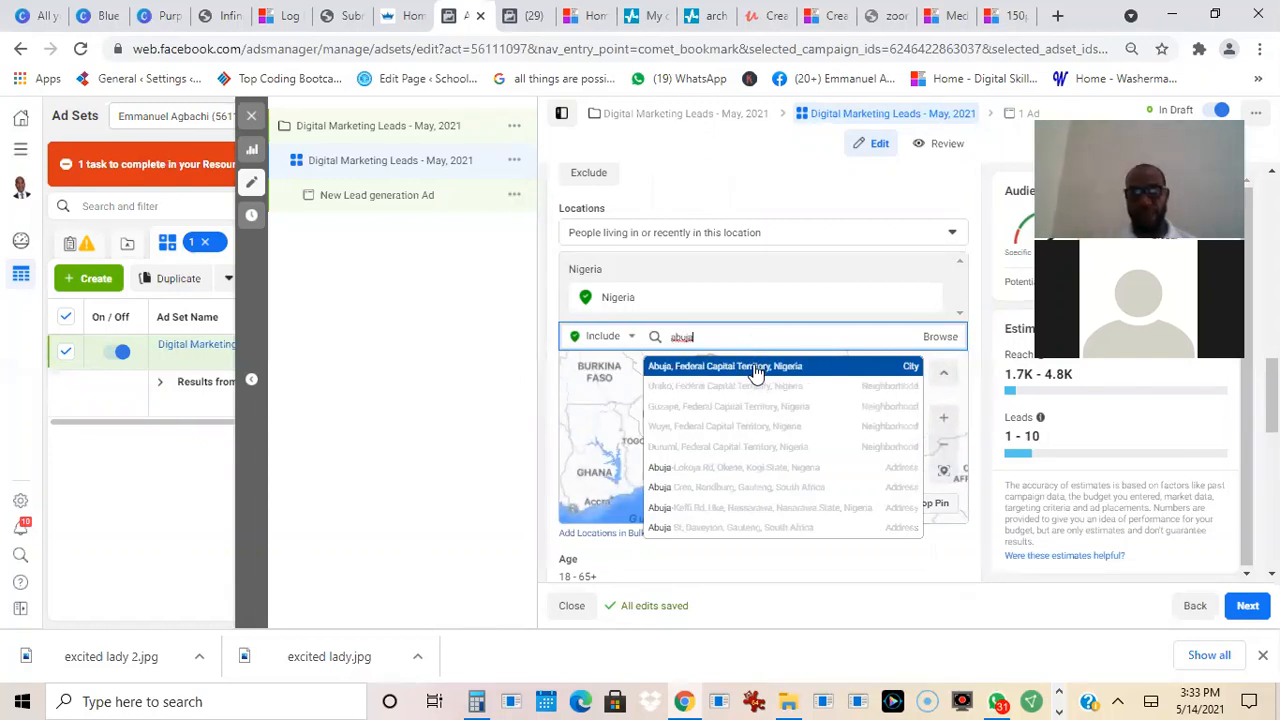
pyautogui.click(755, 368)
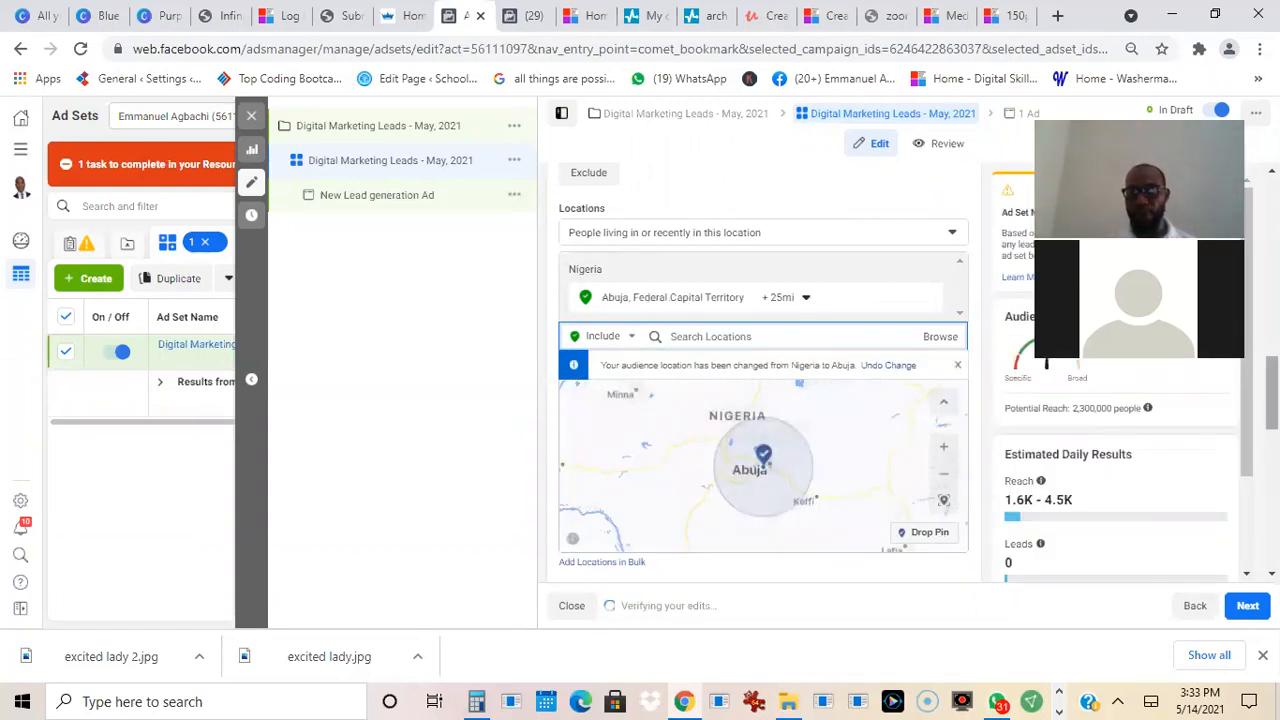
# Set the audience location to the whole country of Nigeria.
pyautogui.moveTo(1272, 393); pyautogui.dragTo(1272, 399)
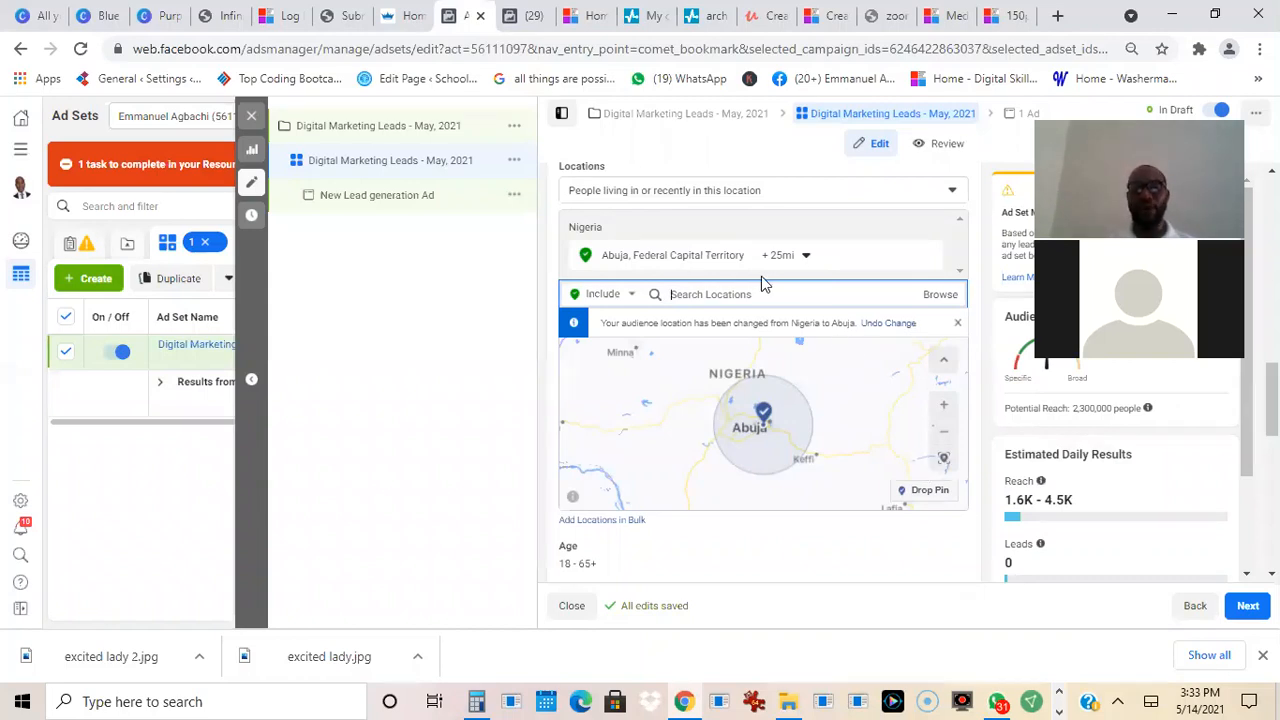
pyautogui.write('n')
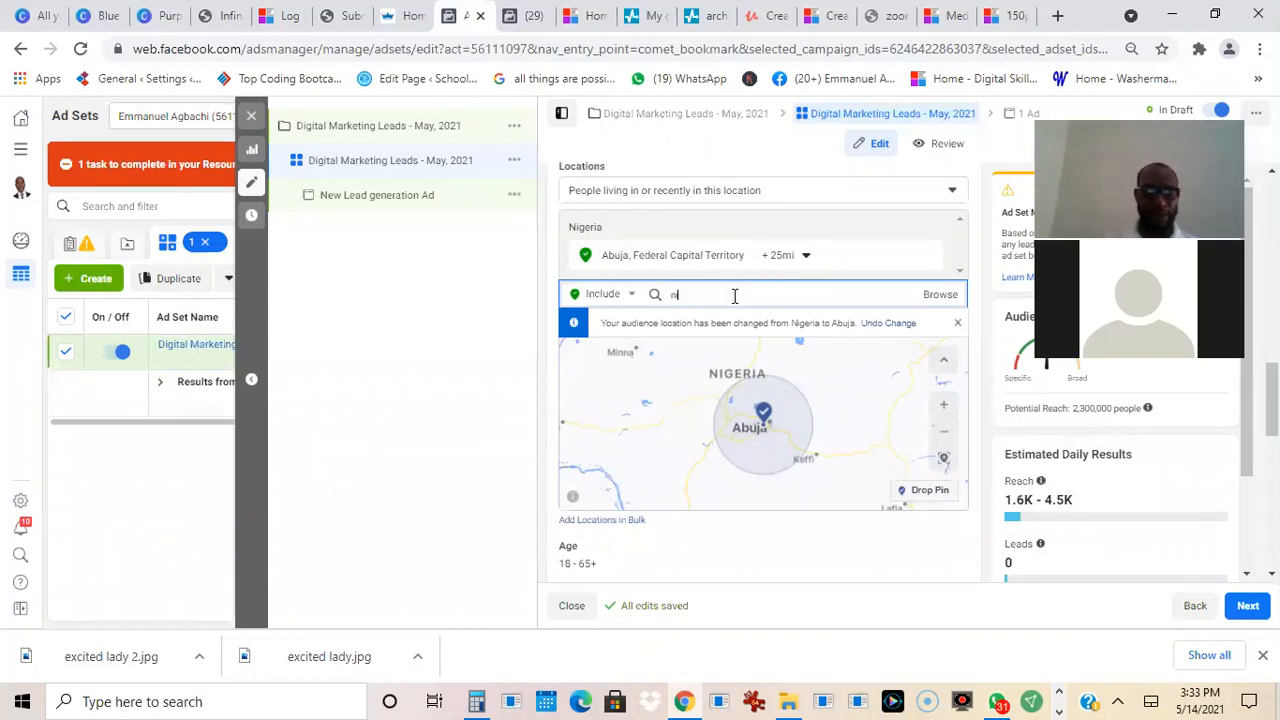
pyautogui.write('igeria')
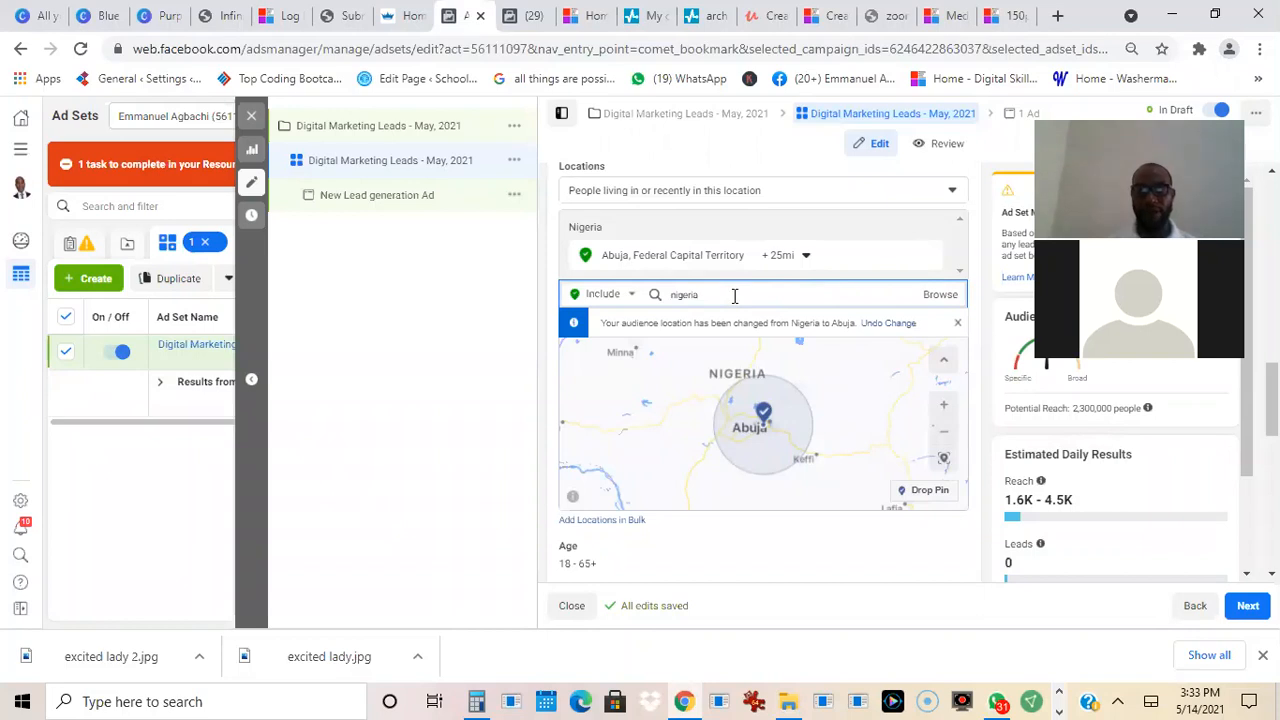
pyautogui.click(731, 326)
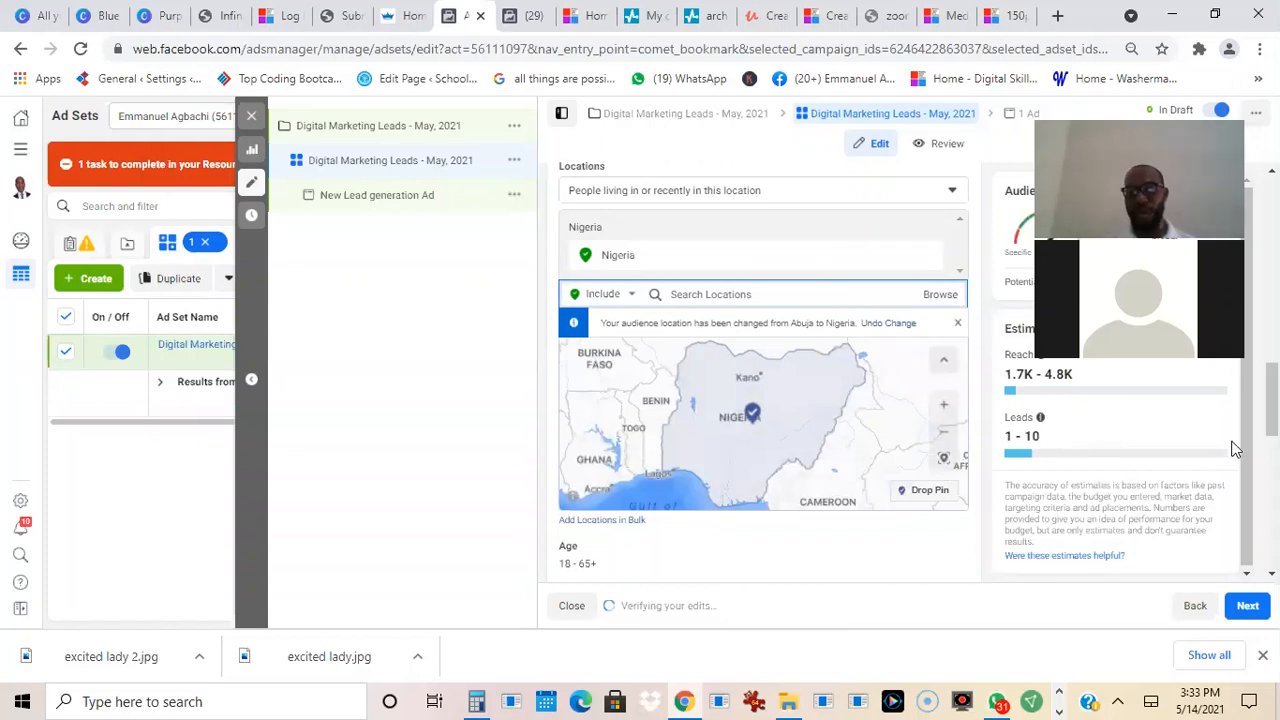
pyautogui.scroll(-2, 1230, 450)
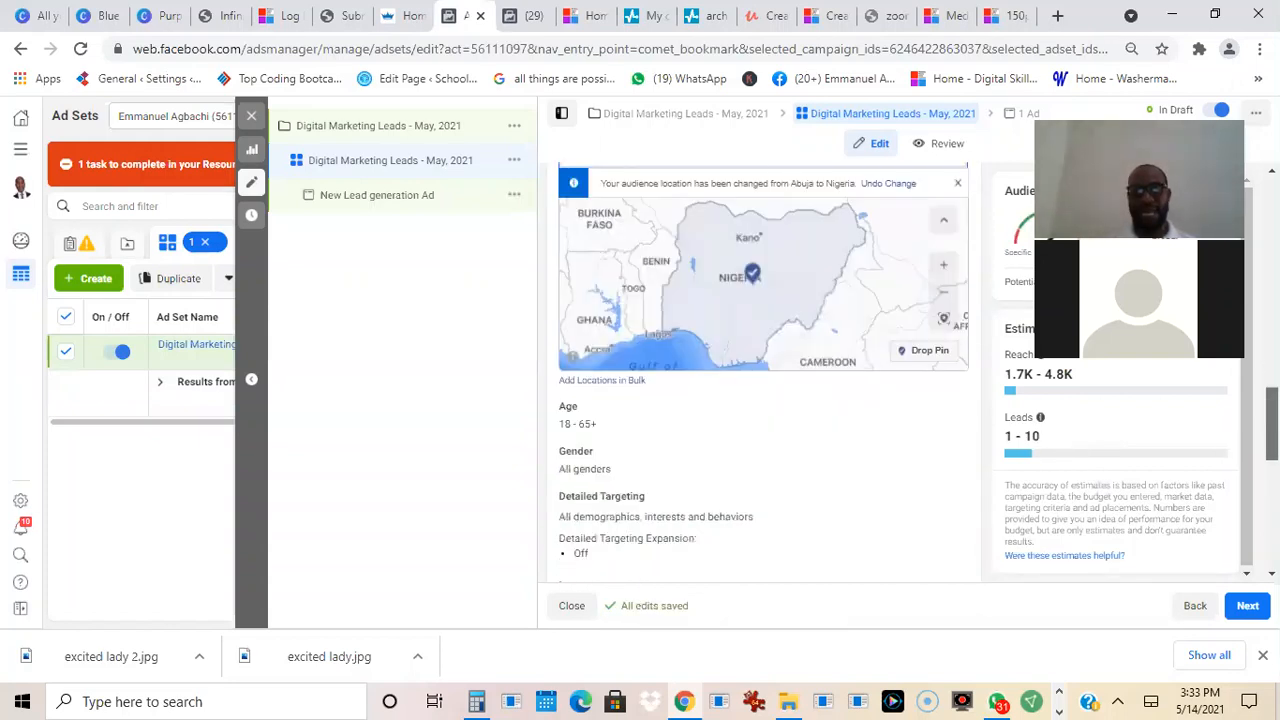
# Edit the audience age and set the minimum age to 25.
pyautogui.moveTo(1272, 425); pyautogui.dragTo(1272, 430)
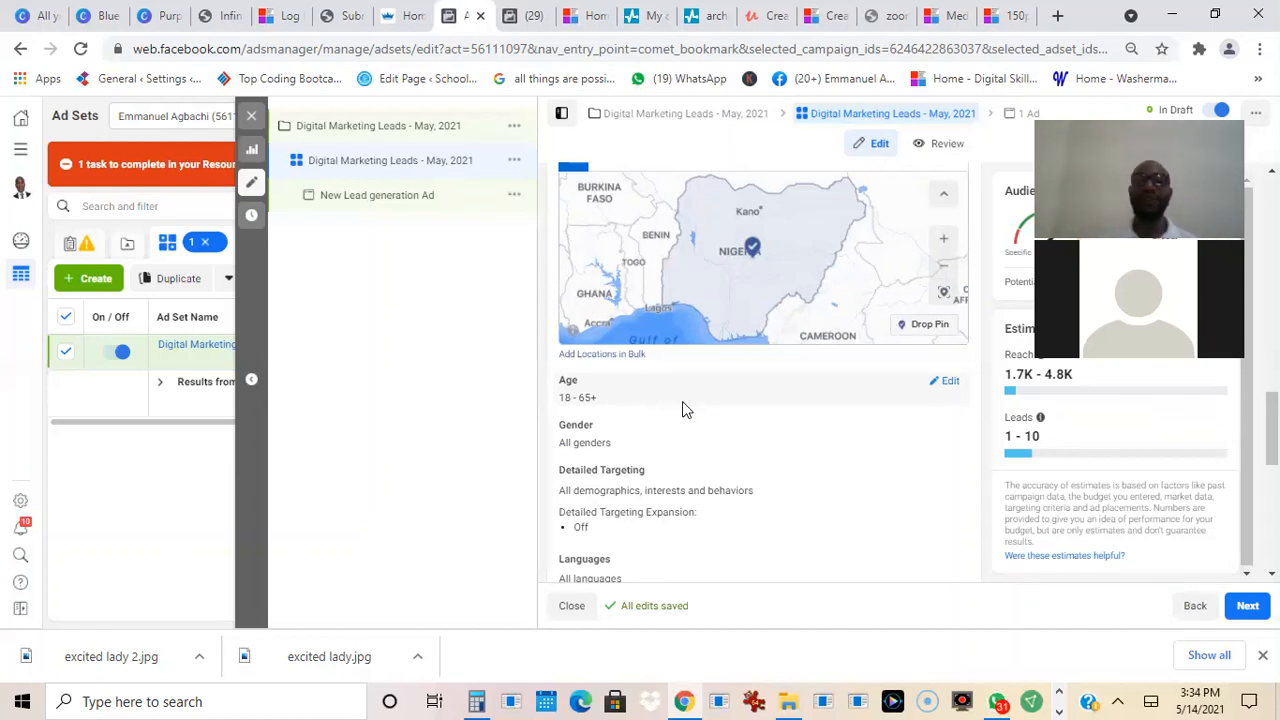
pyautogui.click(943, 383)
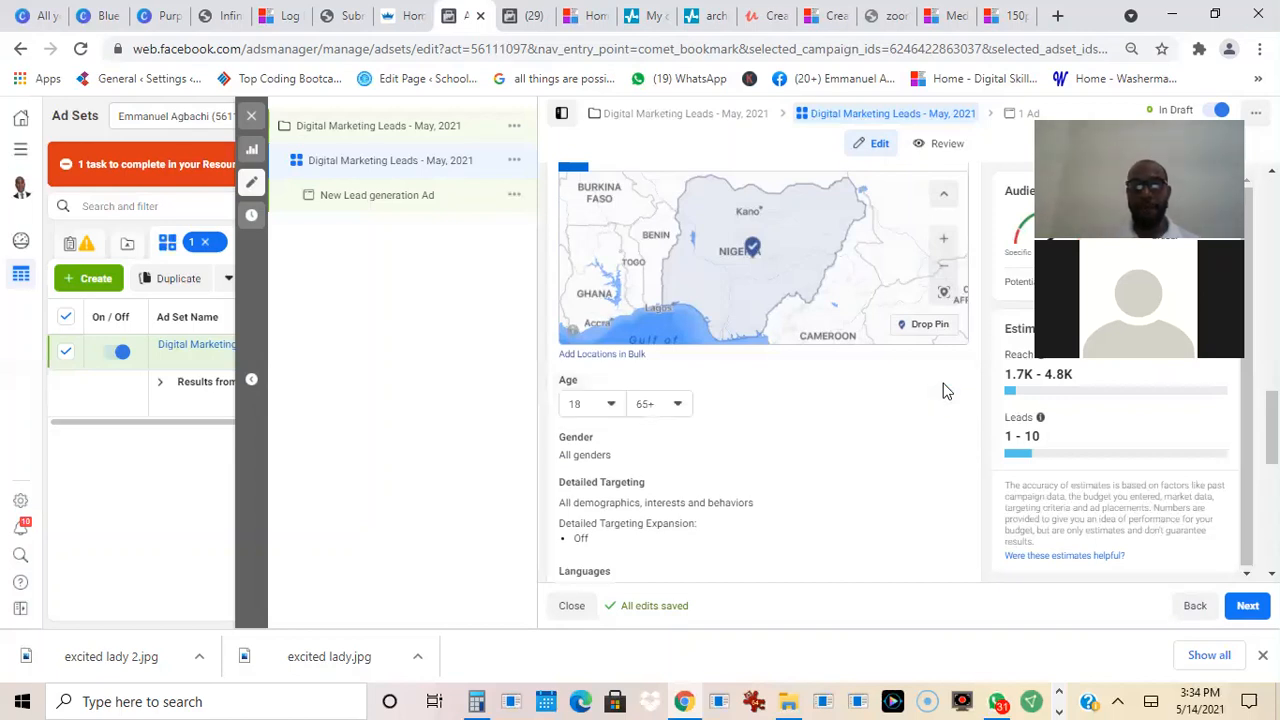
pyautogui.click(611, 407)
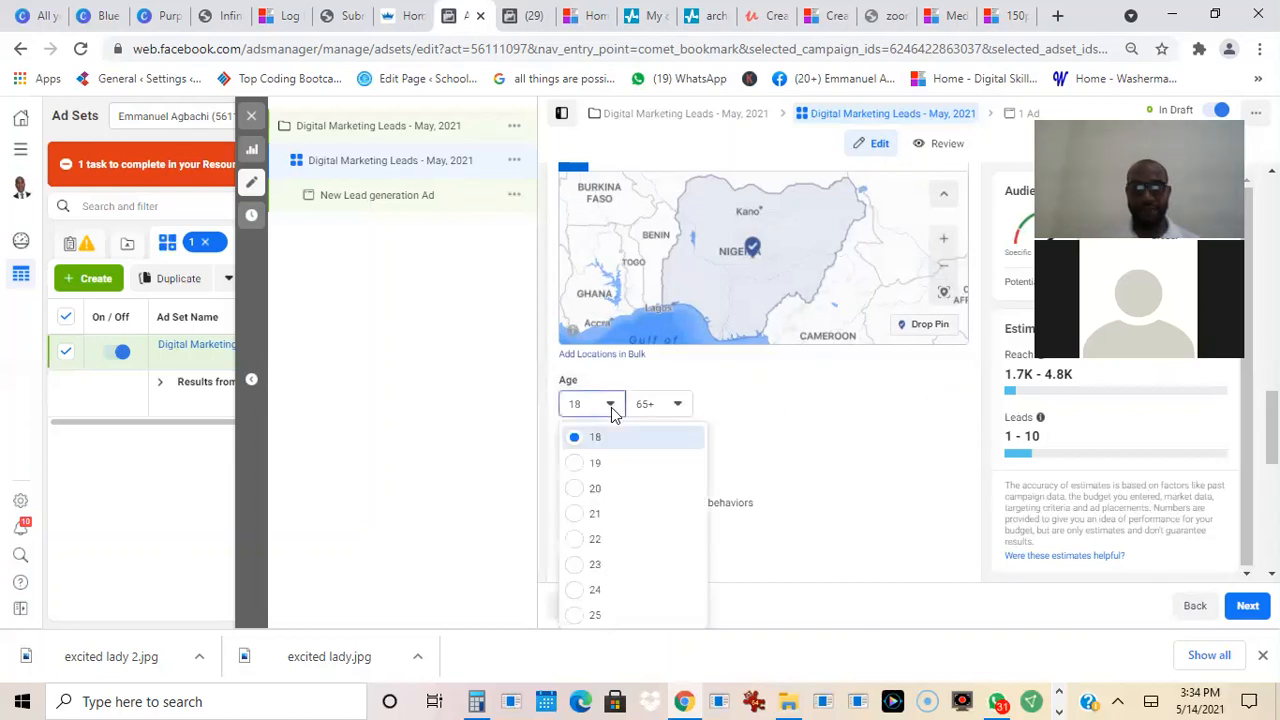
pyautogui.click(610, 615)
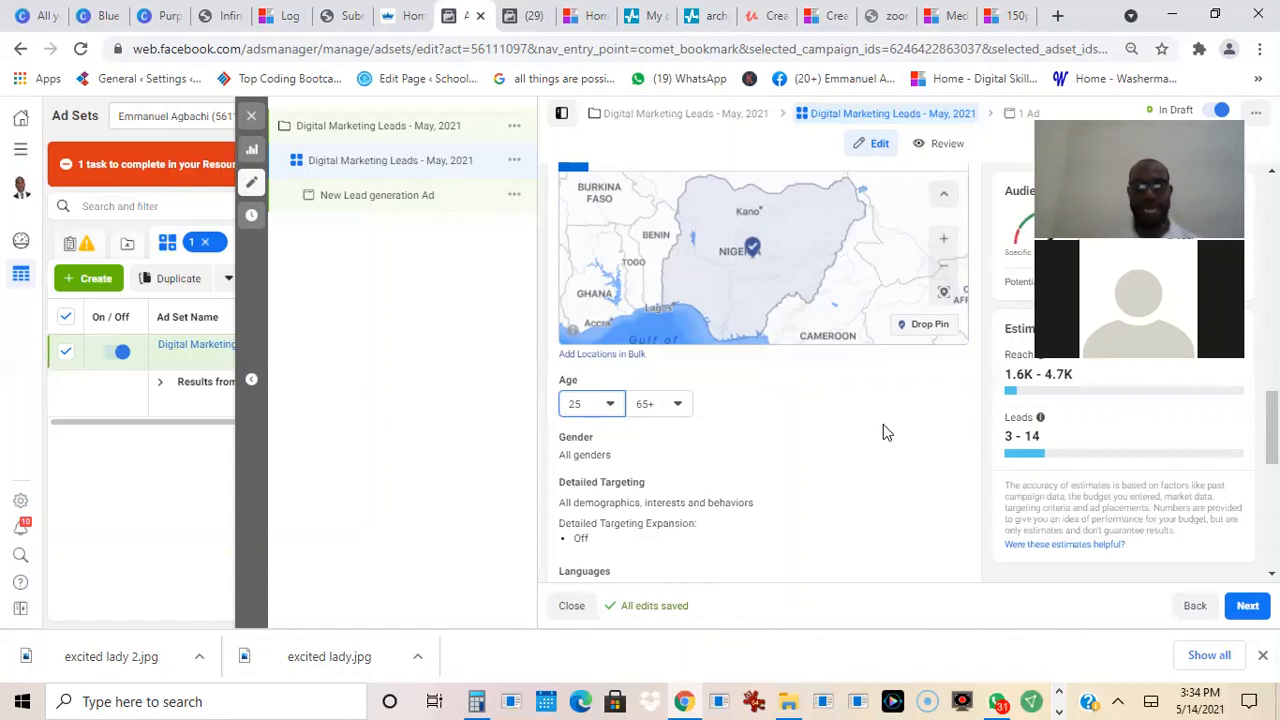
# Set the audience's maximum age to 55.
pyautogui.click(677, 405)
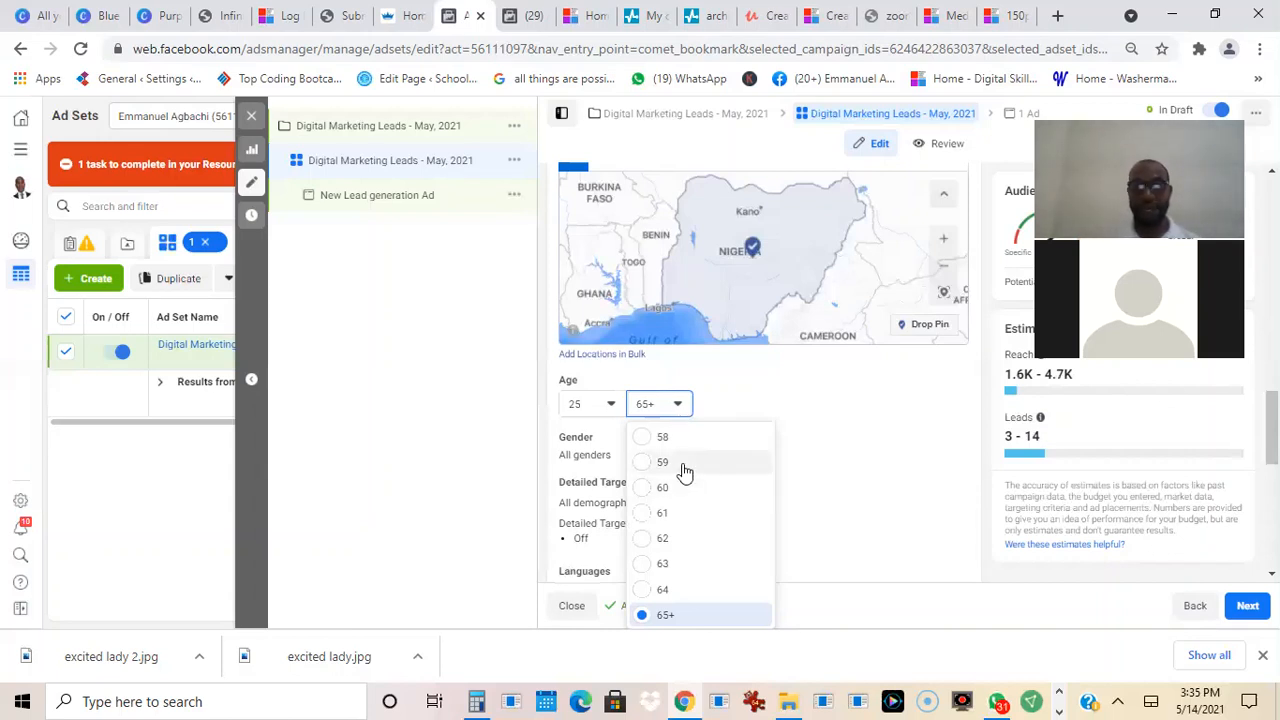
pyautogui.press('Up')
pyautogui.press('Up')
pyautogui.press('Up')
pyautogui.press('Up')
pyautogui.press('Up')
pyautogui.press('Up')
pyautogui.press('Up')
pyautogui.press('Up')
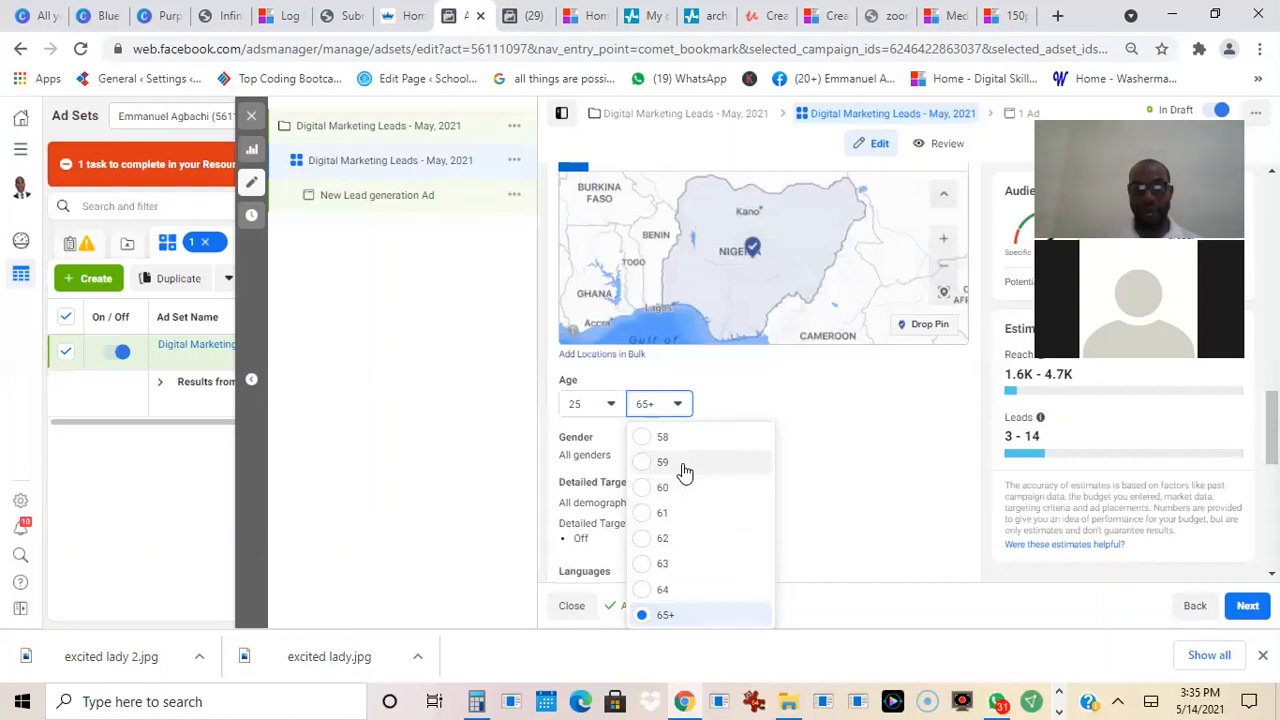
pyautogui.press('Up')
pyautogui.press('Up')
pyautogui.press('Up')
pyautogui.press('Up')
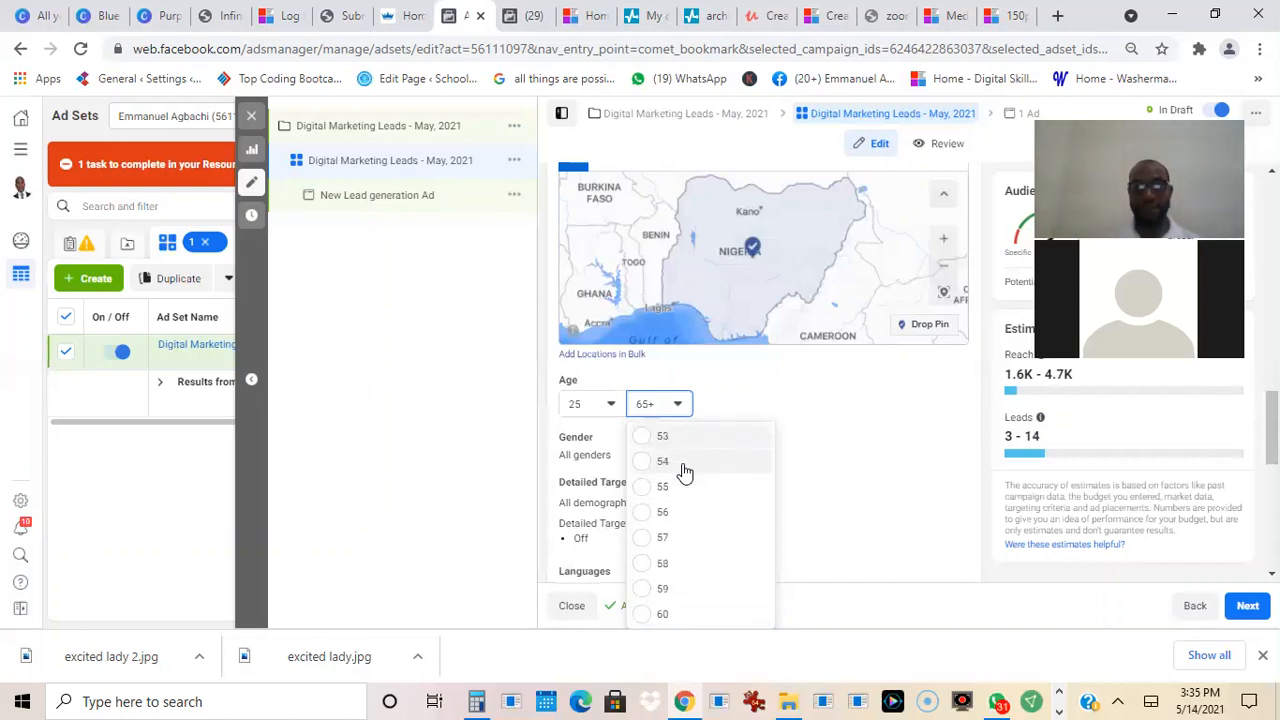
pyautogui.click(667, 487)
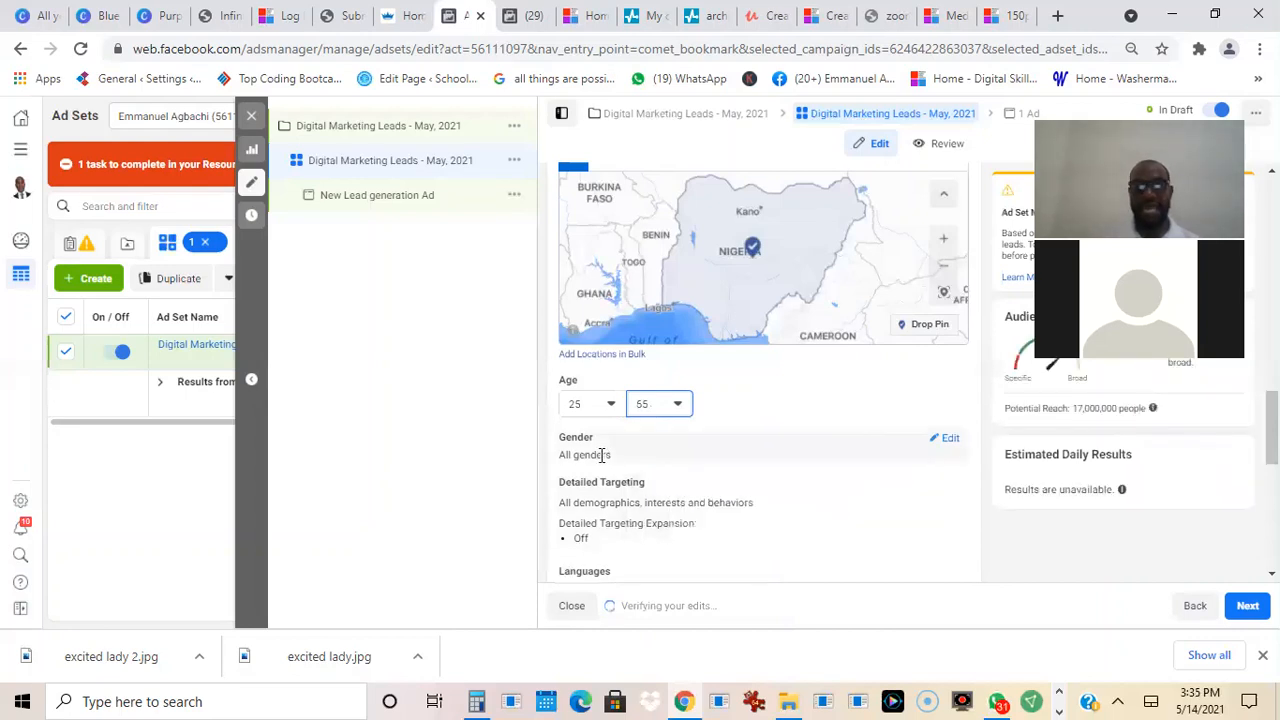
# Save the current audience under the name "Digital Marketing leads".
pyautogui.scroll(-1, 866, 486)
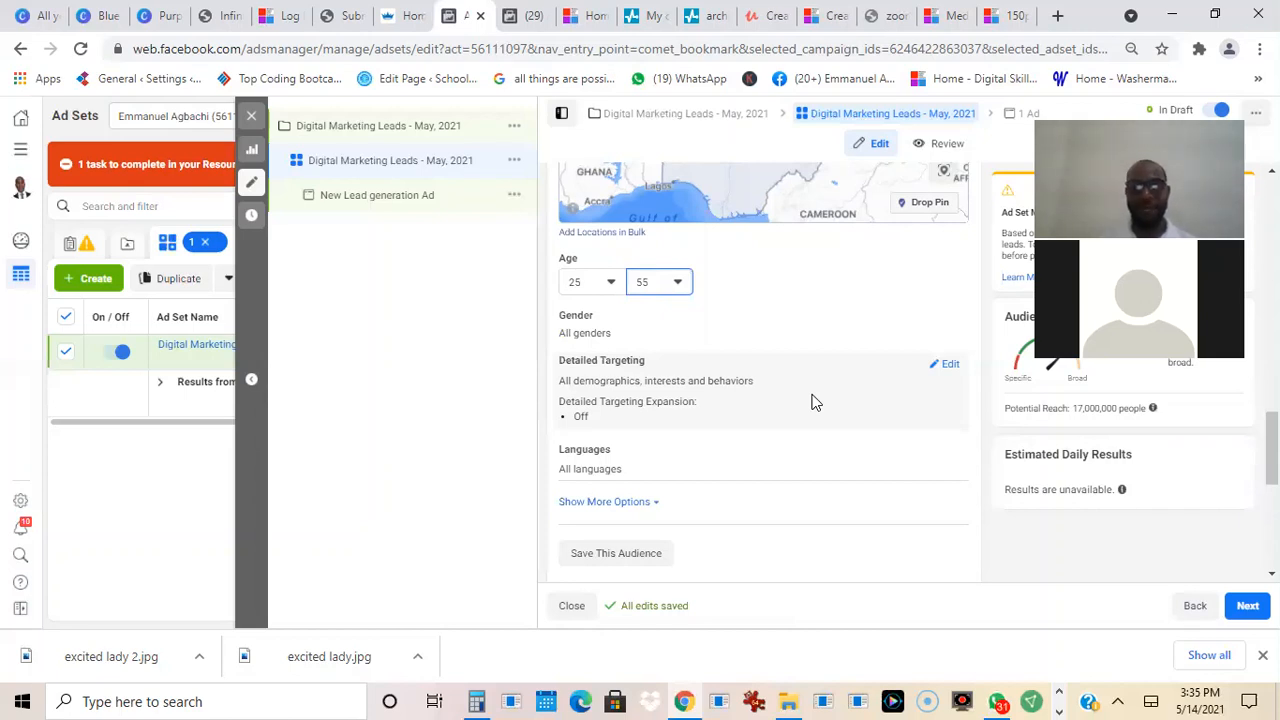
pyautogui.moveTo(1272, 454); pyautogui.dragTo(1272, 480)
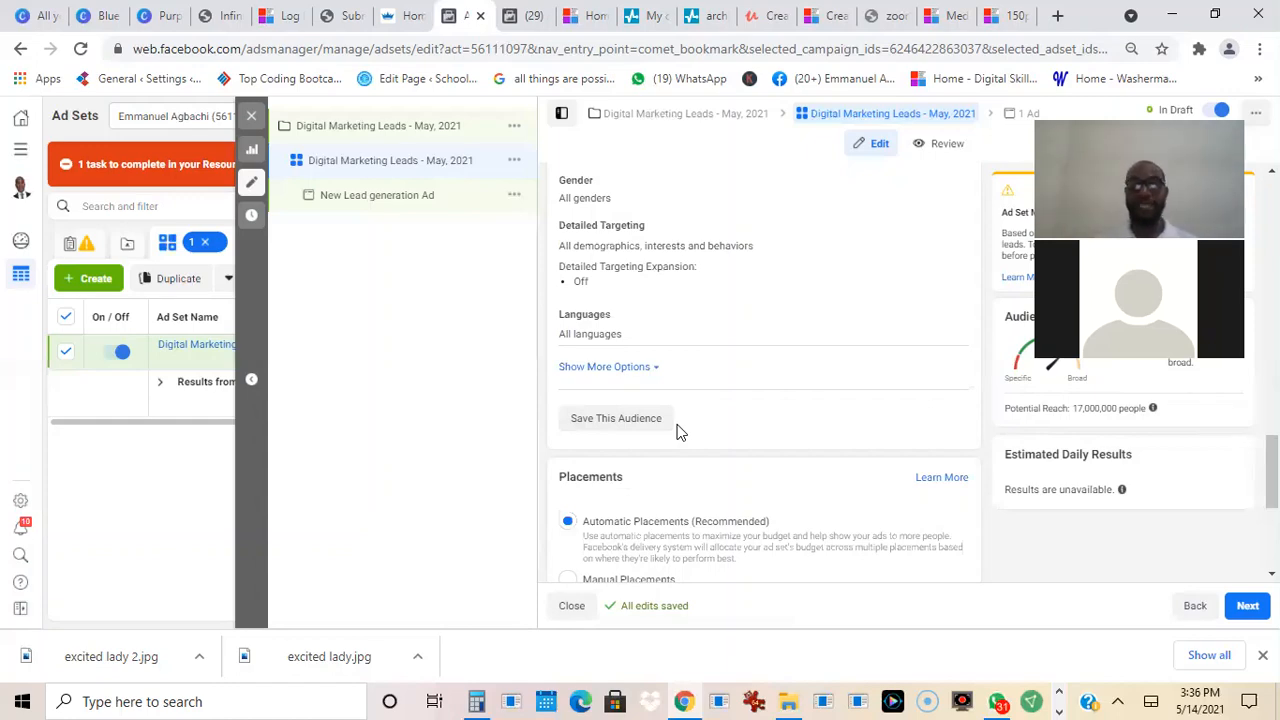
pyautogui.click(652, 418)
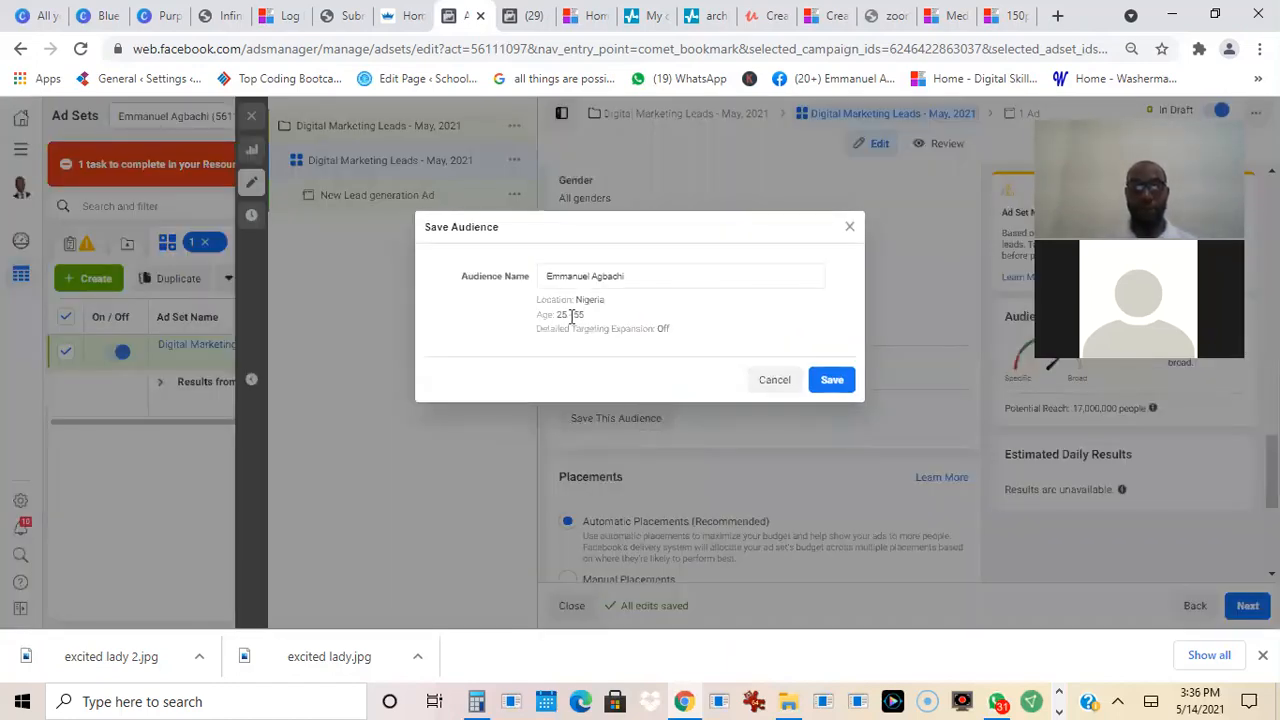
pyautogui.click(634, 278)
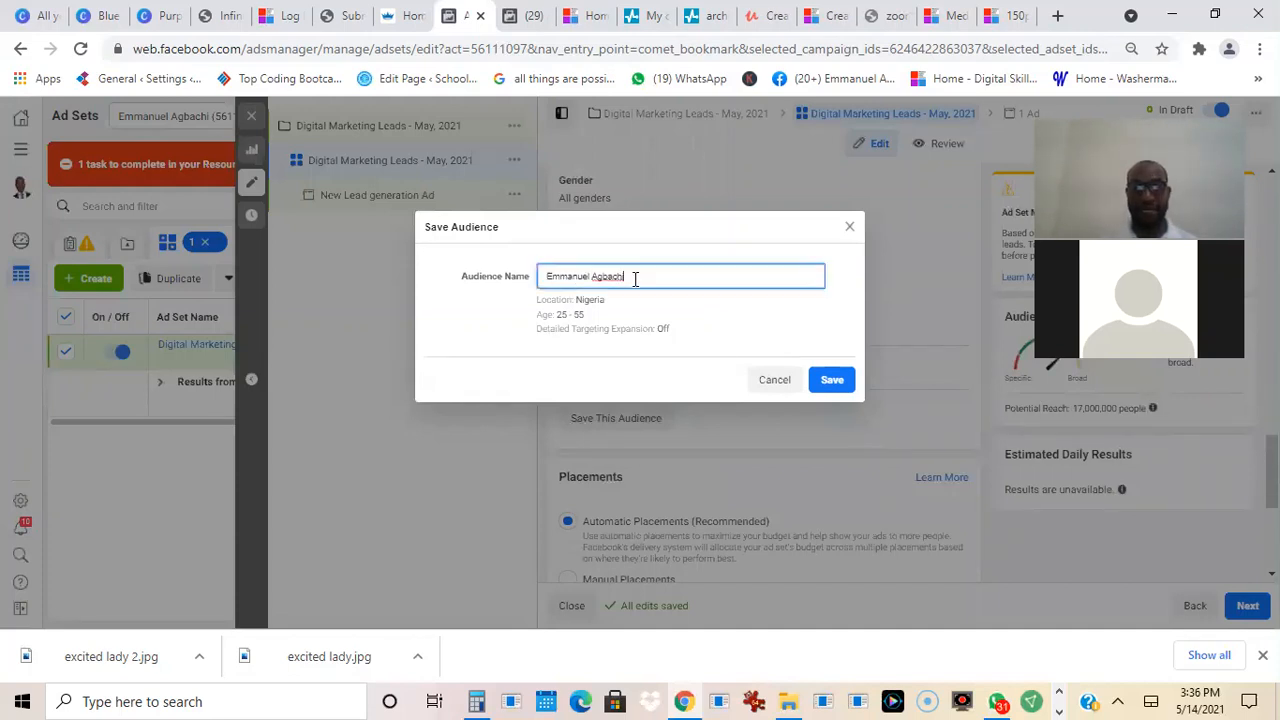
pyautogui.press('BackSpace')
pyautogui.press('BackSpace')
pyautogui.press('BackSpace')
pyautogui.press('BackSpace')
pyautogui.press('BackSpace')
pyautogui.press('BackSpace')
pyautogui.press('BackSpace')
pyautogui.press('BackSpace')
pyautogui.press('BackSpace')
pyautogui.press('BackSpace')
pyautogui.press('BackSpace')
pyautogui.press('BackSpace')
pyautogui.press('BackSpace')
pyautogui.press('BackSpace')
pyautogui.press('BackSpace')
pyautogui.press('BackSpace')
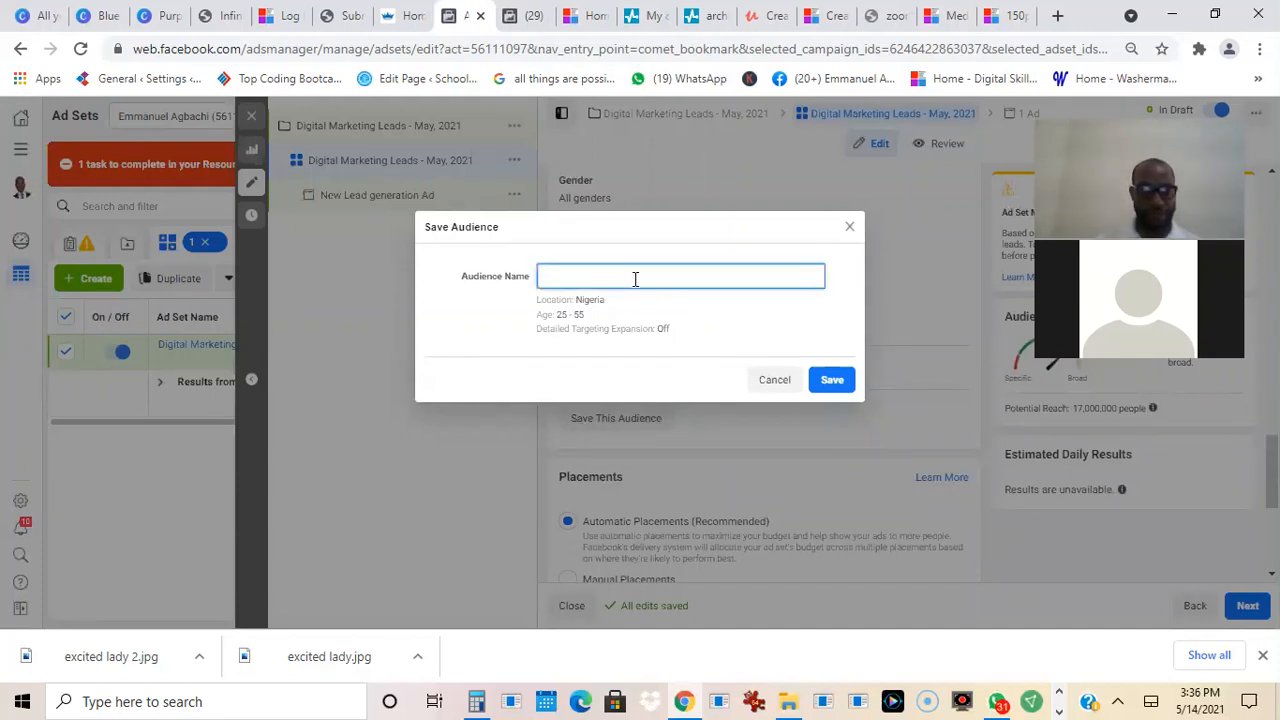
pyautogui.write('Digital Marketing lead')
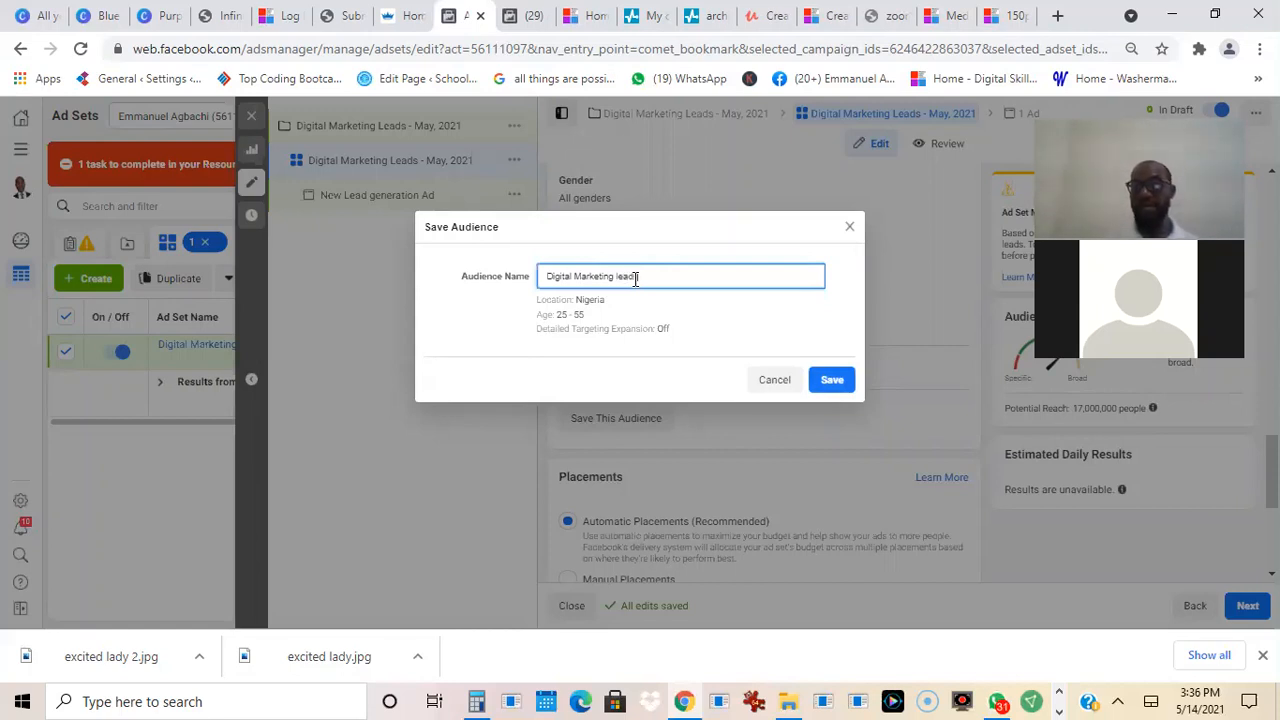
pyautogui.write('s')
pyautogui.click(836, 384)
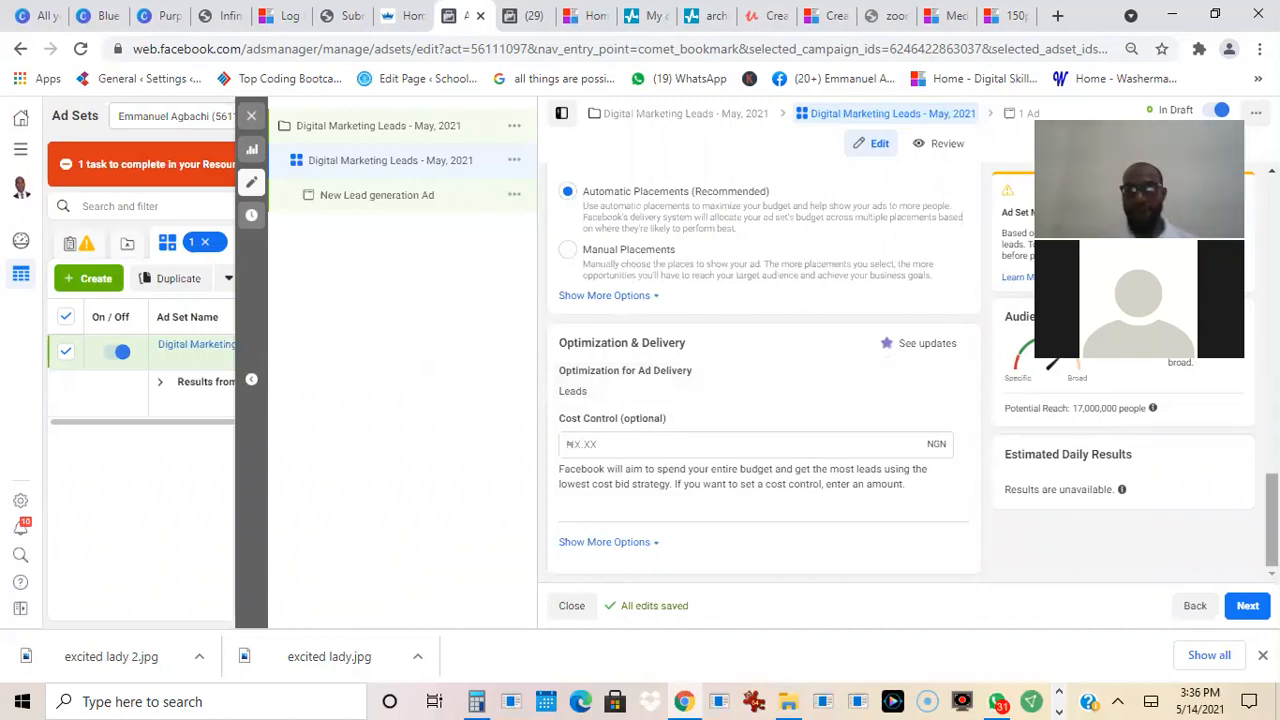
# Try Manual Placements for the ad set, and switch back to Automatic Placements.
pyautogui.scroll(3, 763, 370)
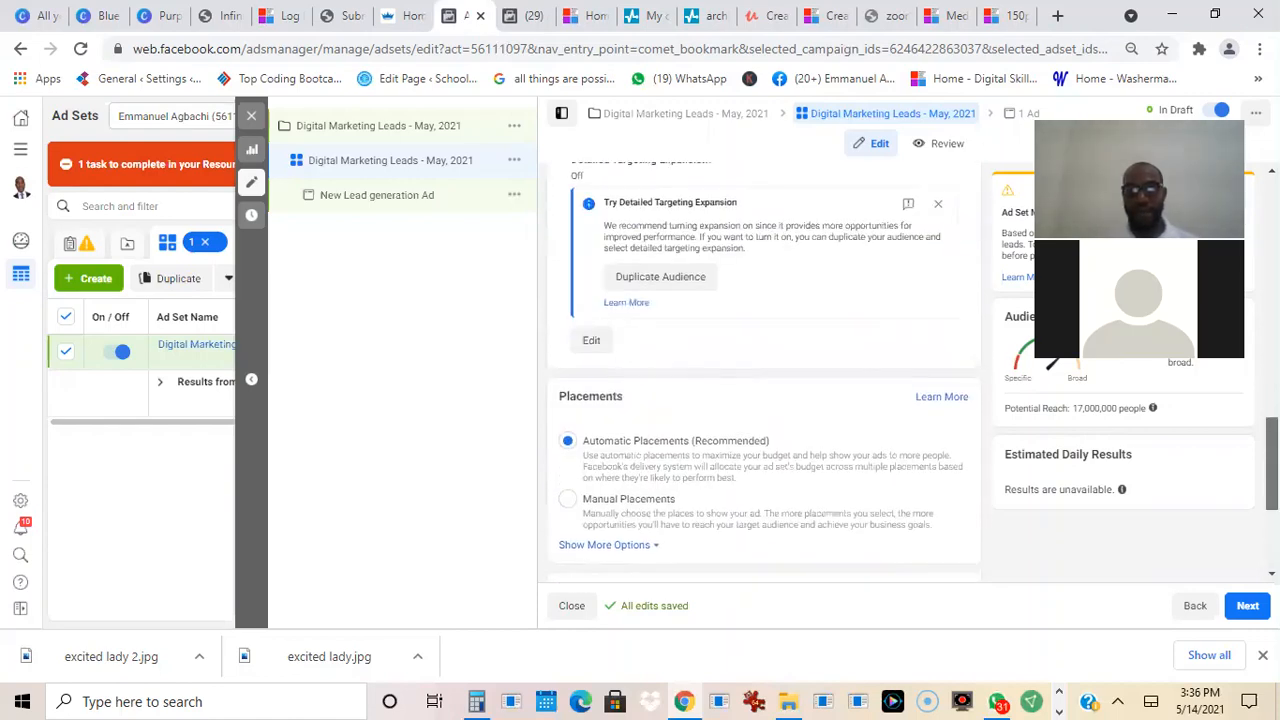
pyautogui.scroll(3, 724, 306)
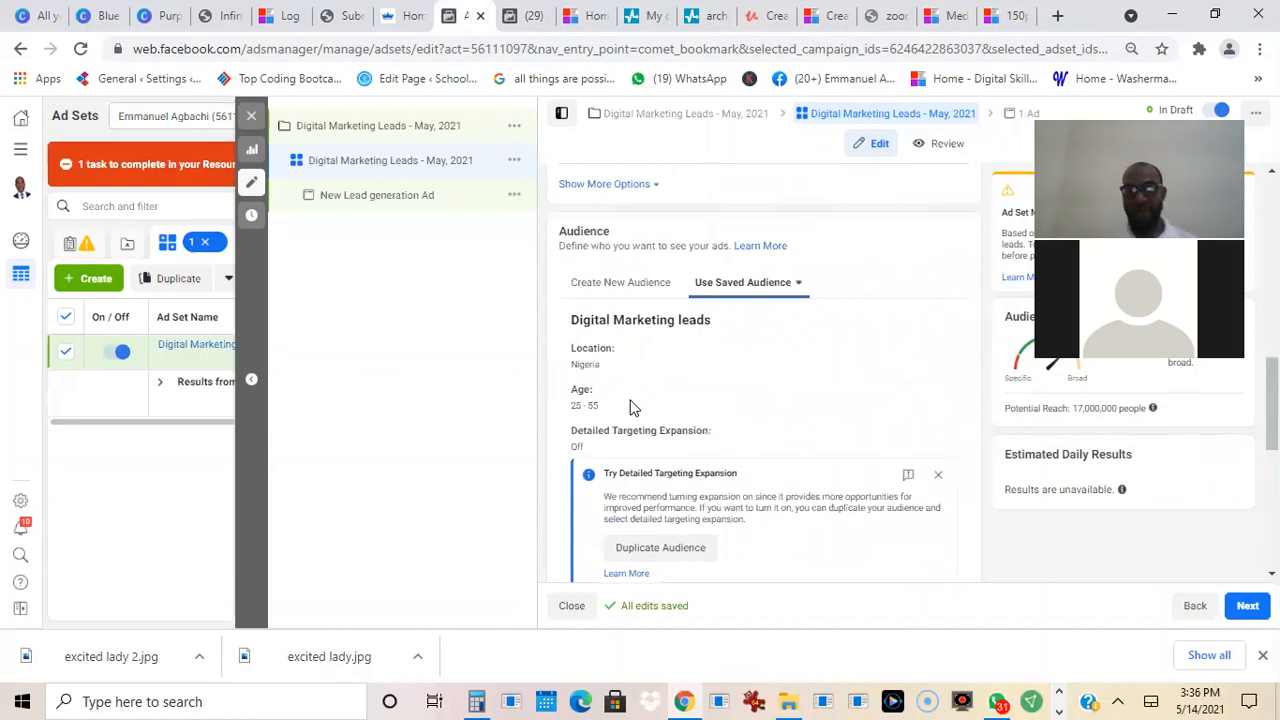
pyautogui.moveTo(1271, 404)
pyautogui.mouseDown()
pyautogui.moveTo(1271, 256)
pyautogui.moveTo(1271, 393)
pyautogui.mouseUp()
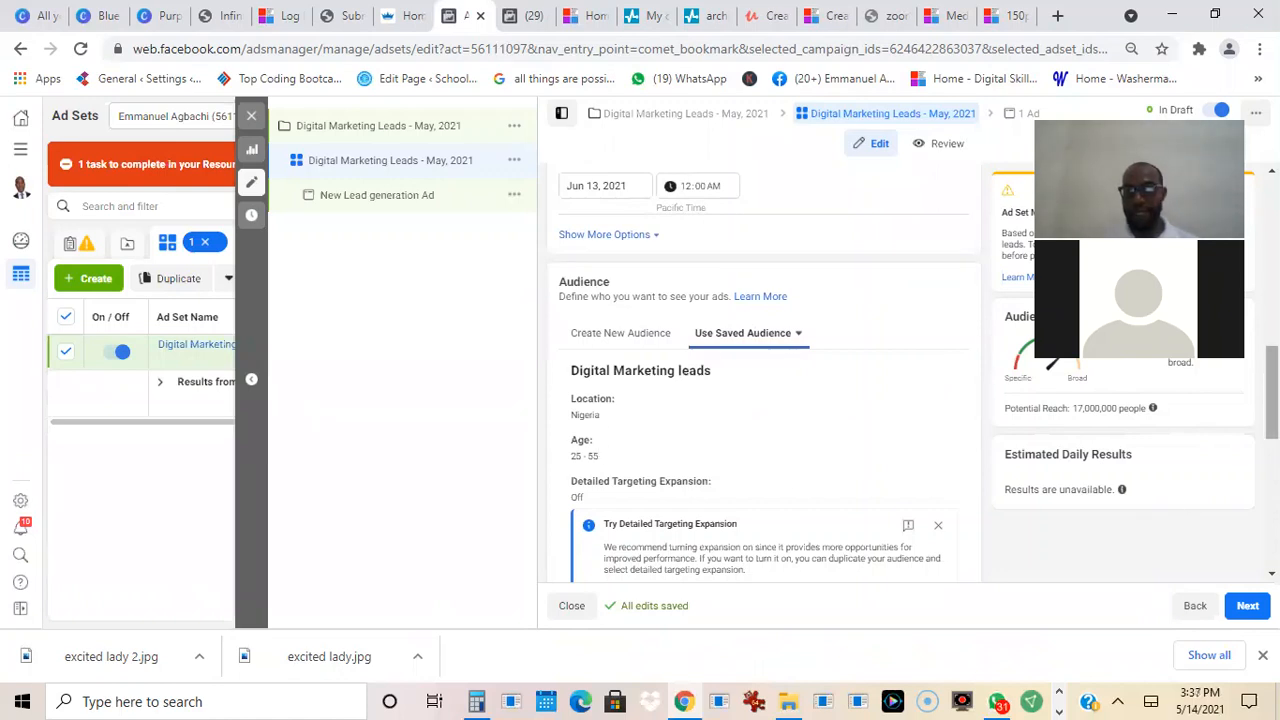
pyautogui.moveTo(1271, 392); pyautogui.dragTo(1271, 453)
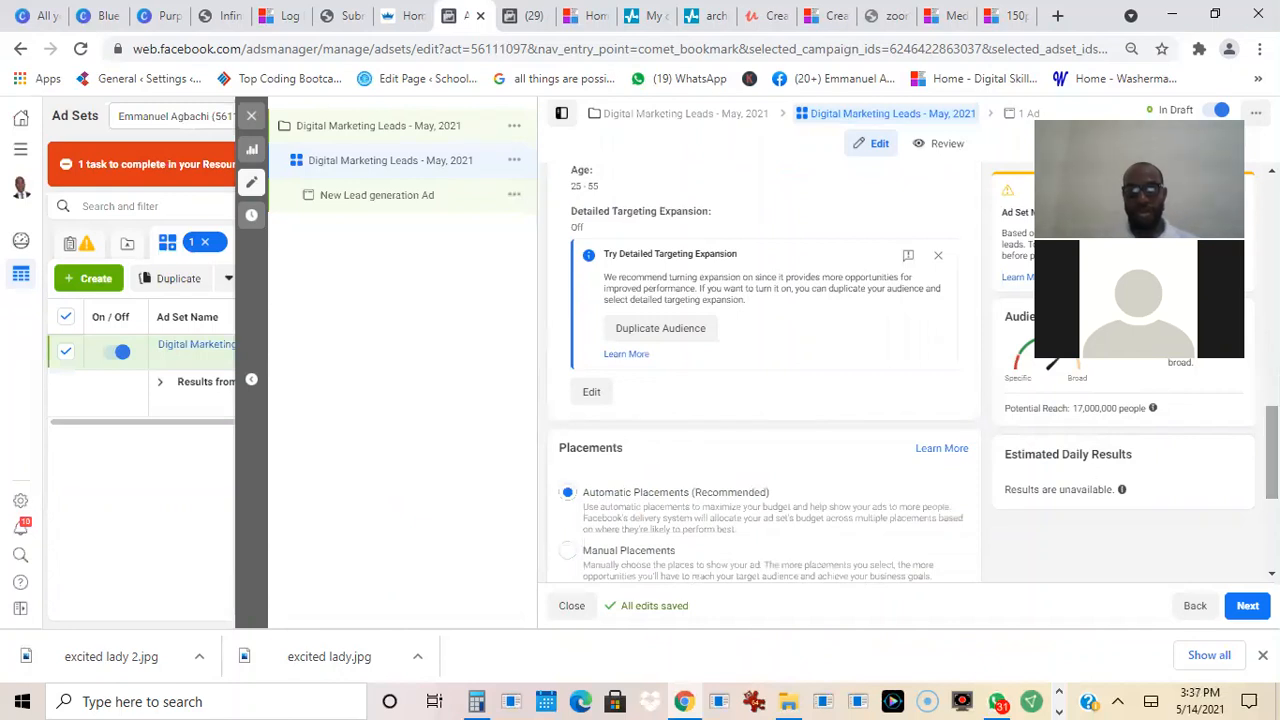
pyautogui.scroll(-2, 766, 377)
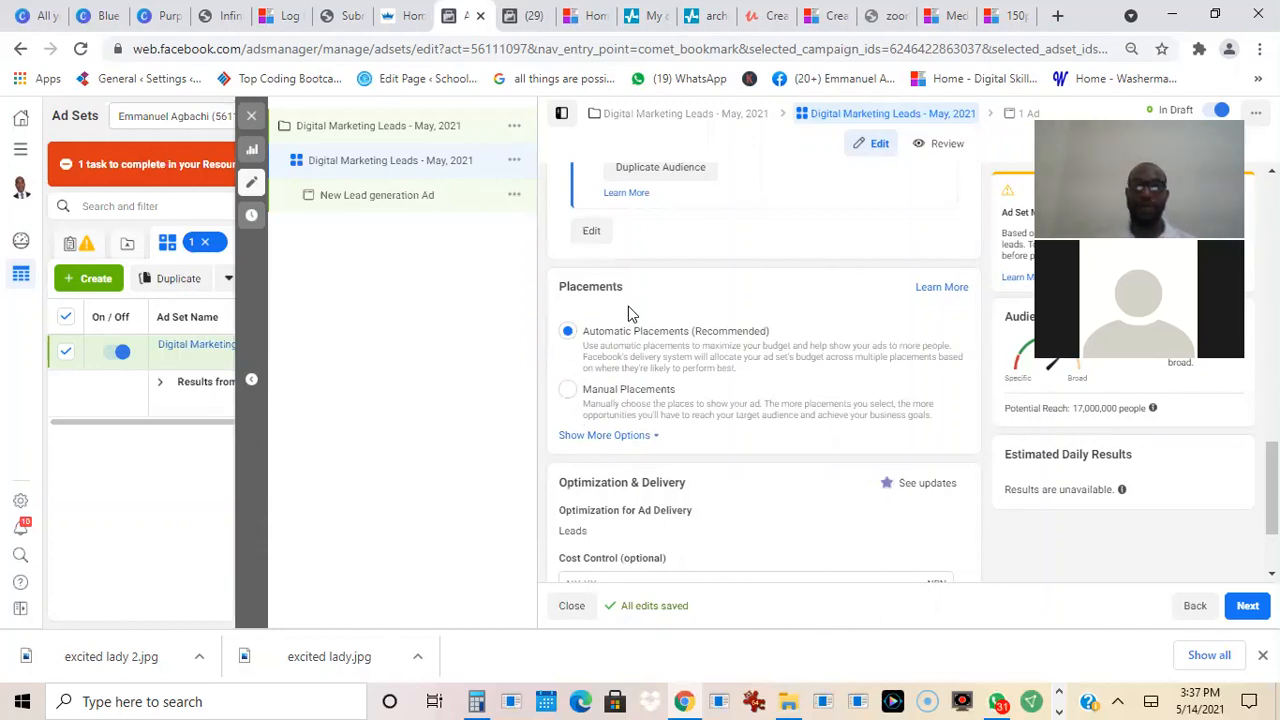
pyautogui.click(567, 390)
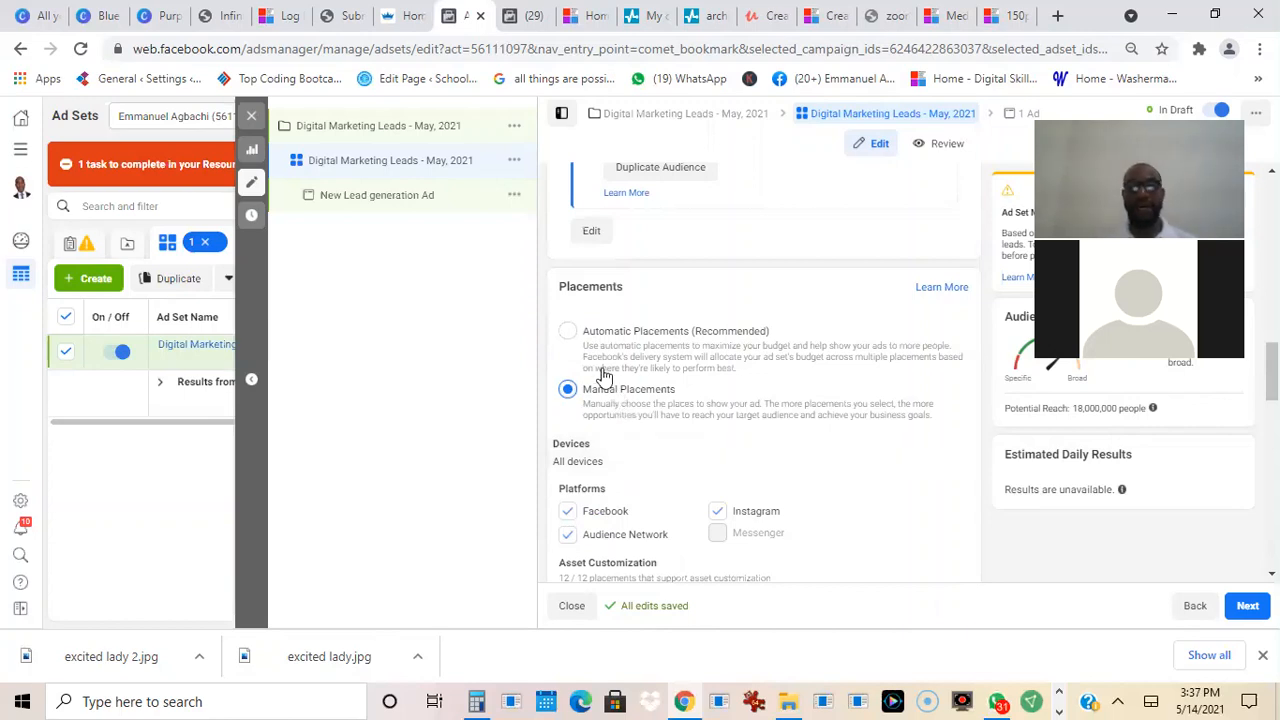
pyautogui.click(568, 331)
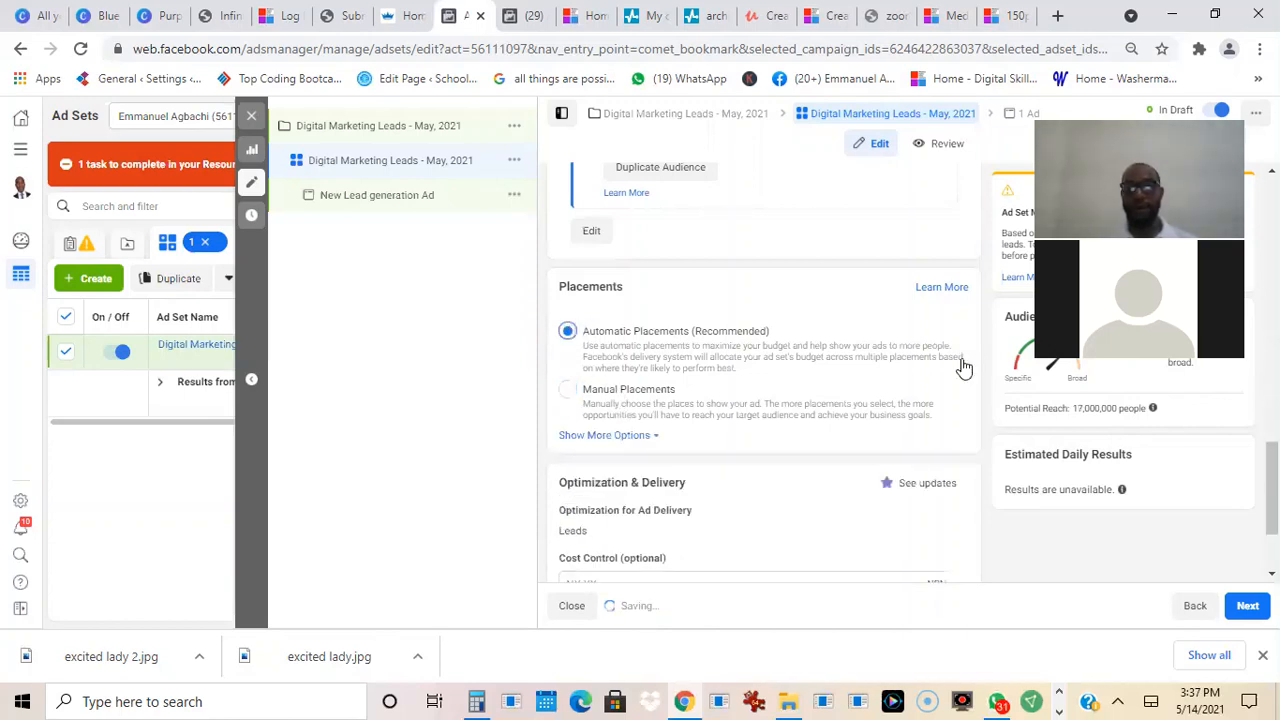
# Leave the optional cost control empty in Optimization & Delivery and continue to the ad's settings.
pyautogui.scroll(-2, 766, 276)
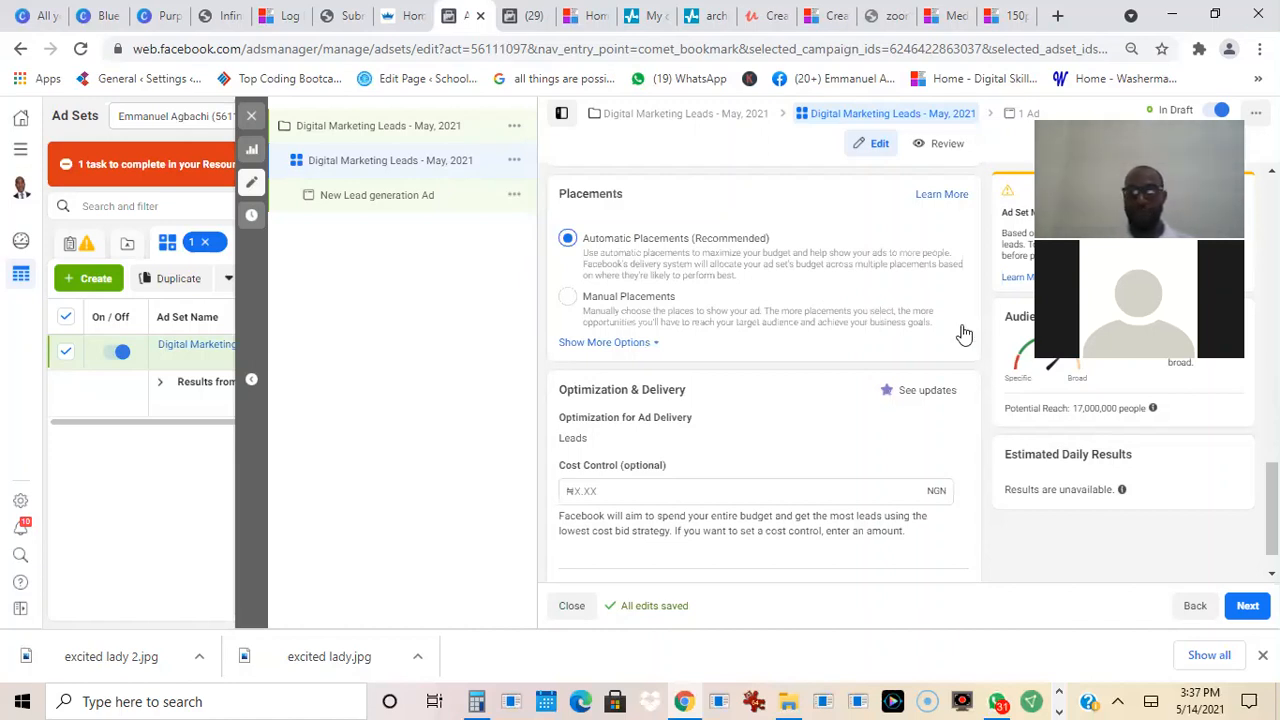
pyautogui.scroll(-1, 1272, 505)
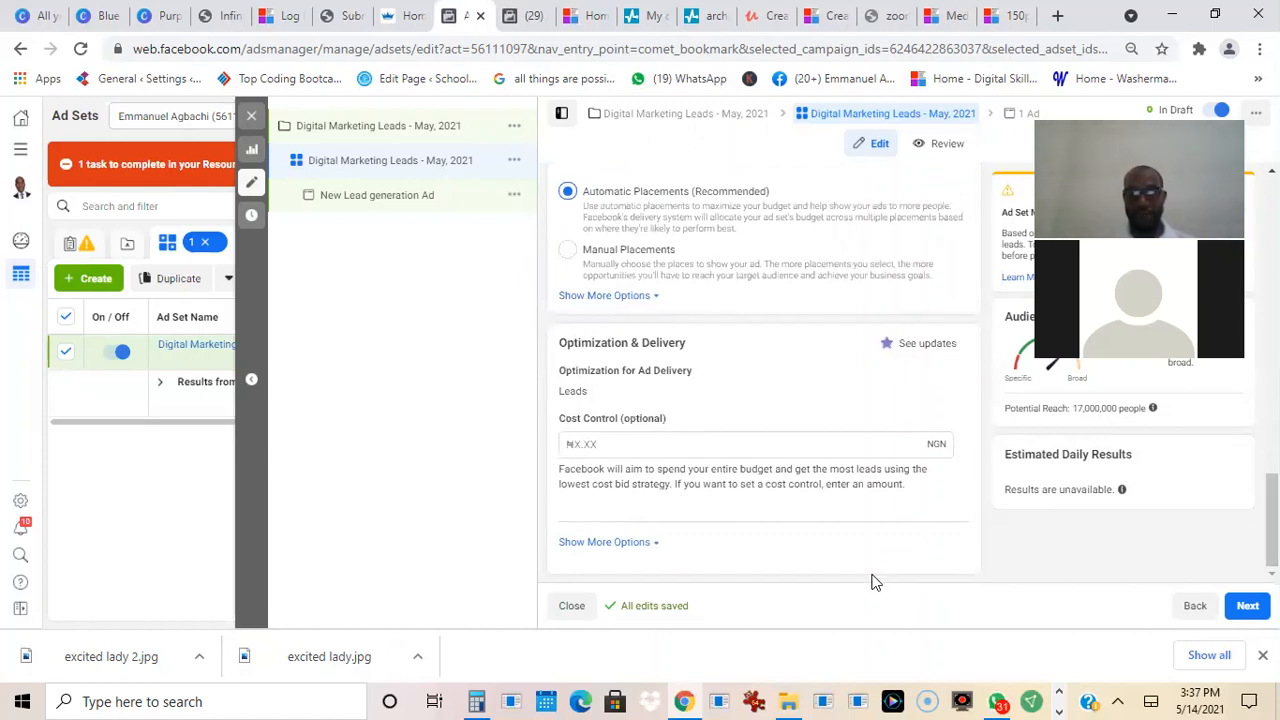
pyautogui.click(1246, 605)
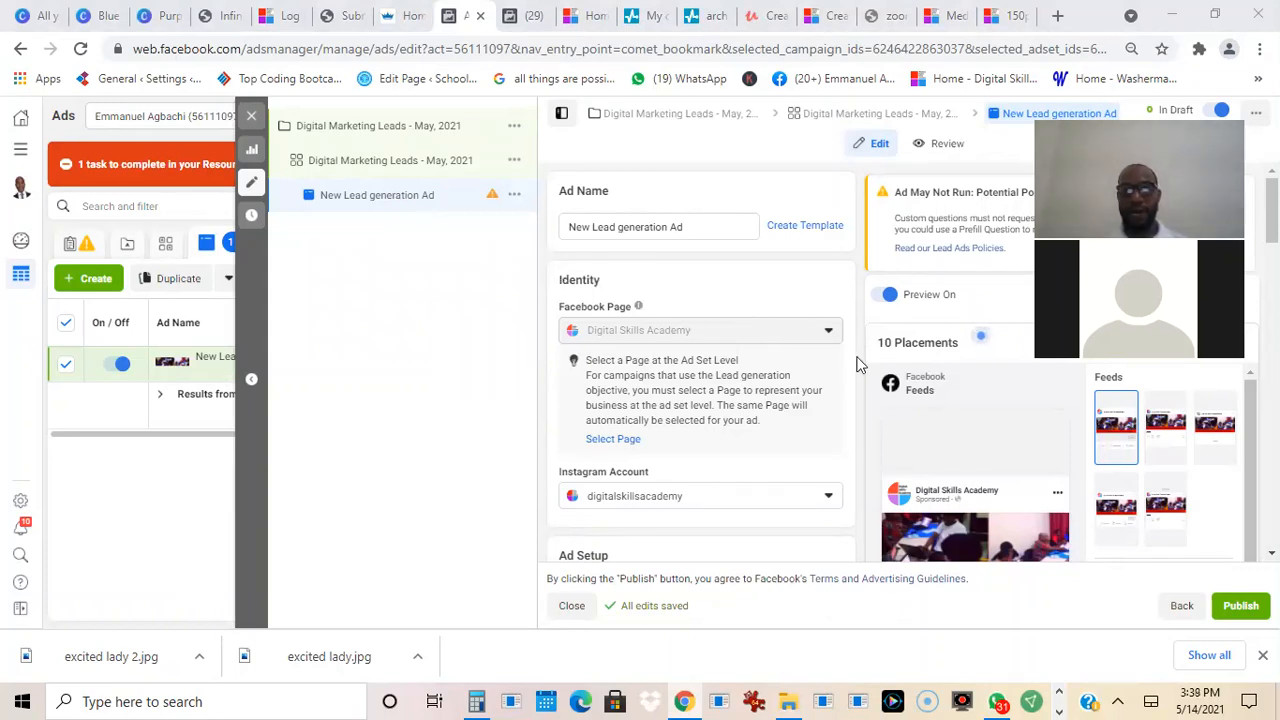
# Choose digitalskillsacademy as the Instagram account in the ad's identity settings.
pyautogui.moveTo(1271, 216); pyautogui.dragTo(1271, 216)
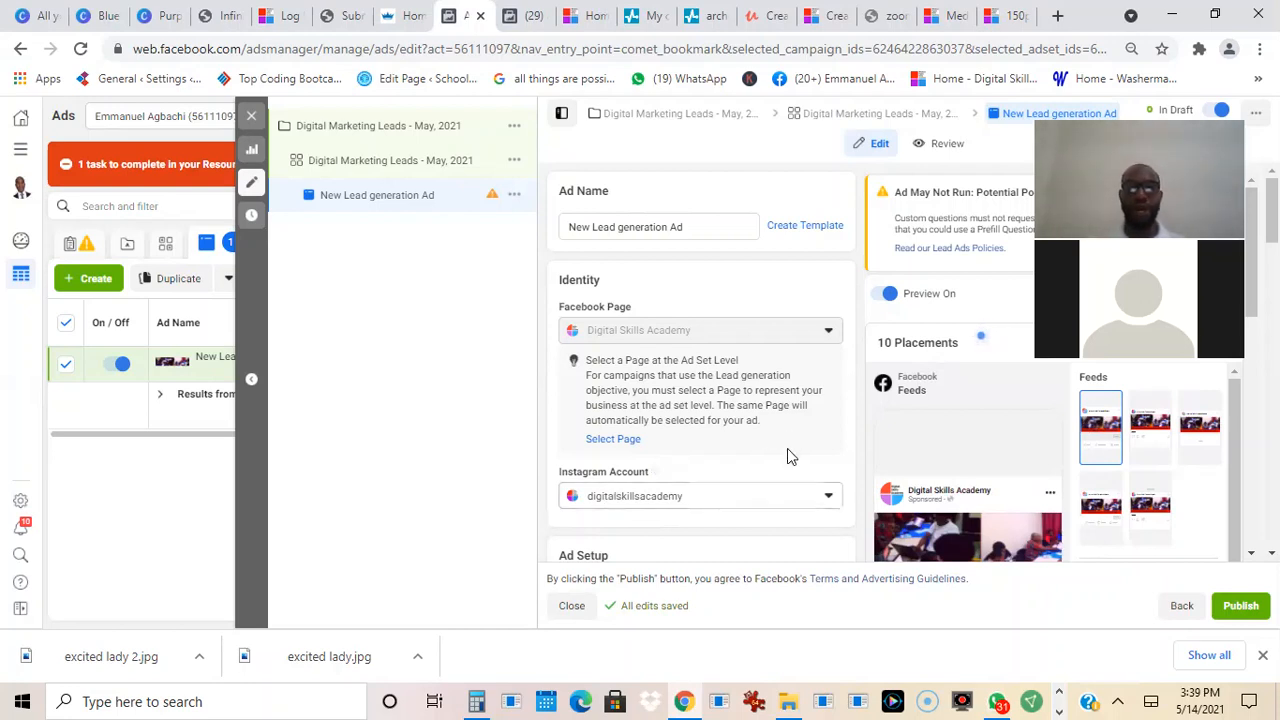
pyautogui.click(686, 500)
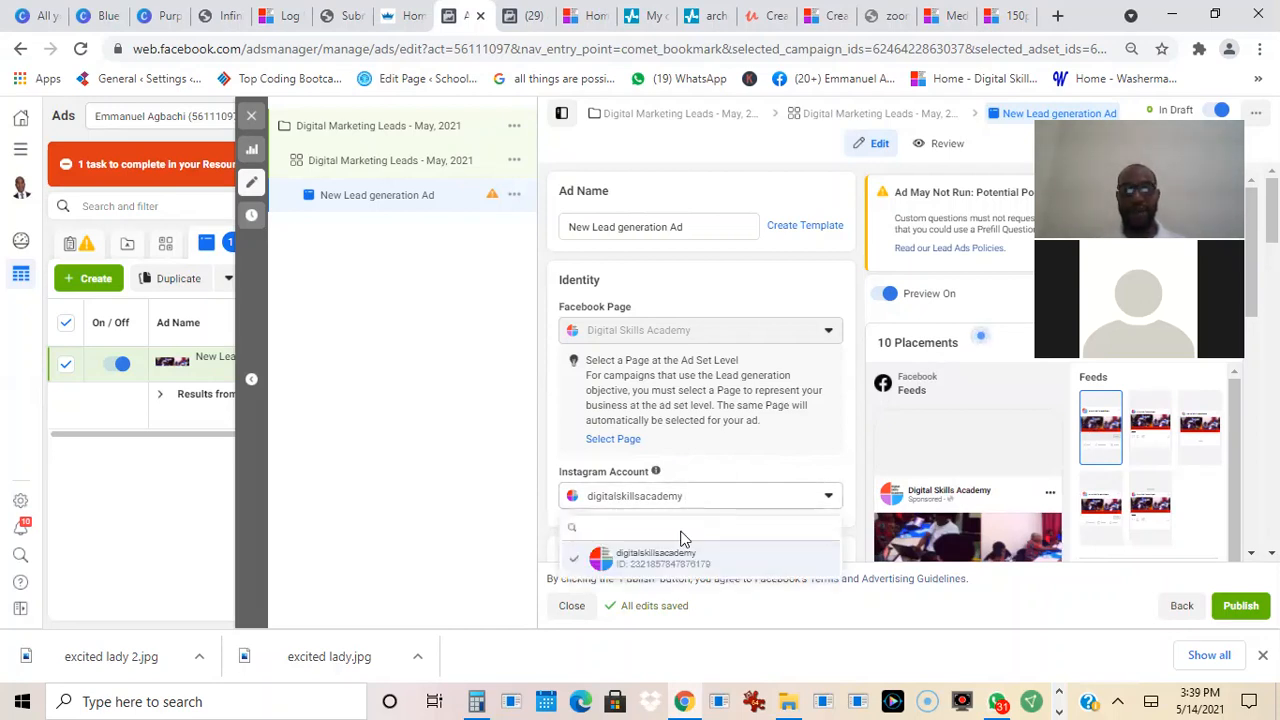
pyautogui.click(670, 570)
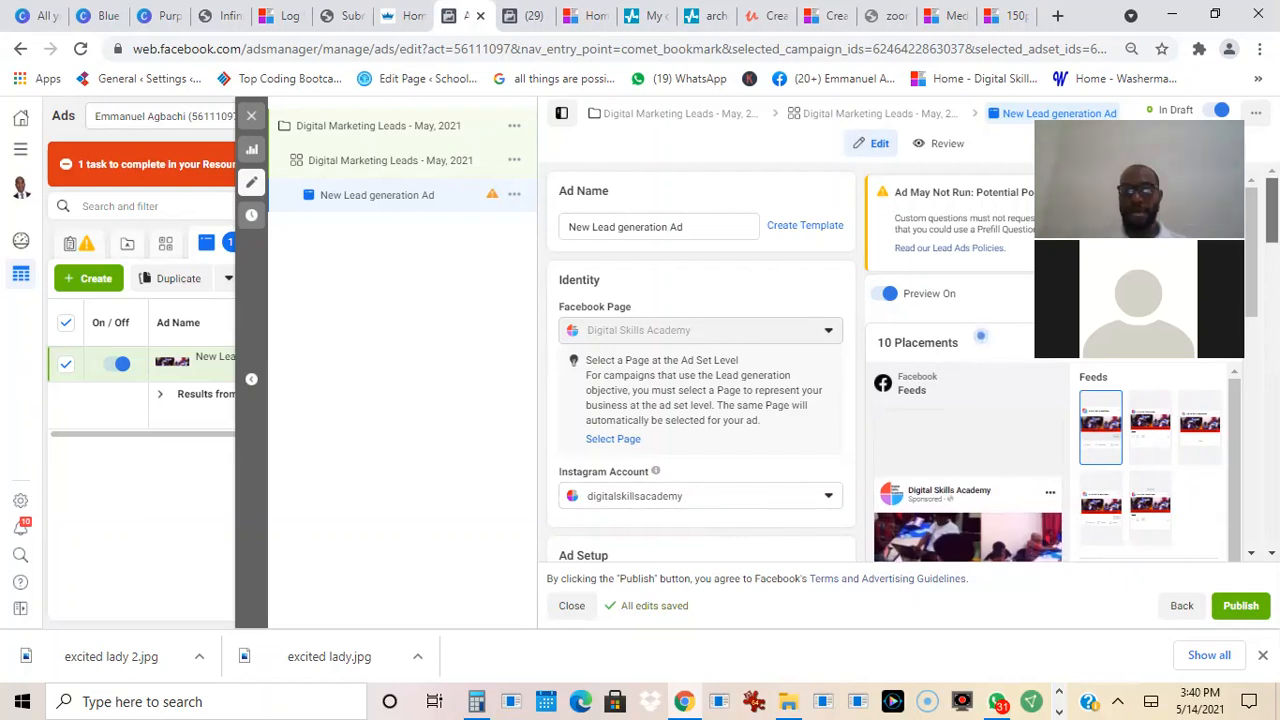
# Examine the ad's format options, media placements, and primary text, headline and description fields.
pyautogui.scroll(-3, 700, 380)
pyautogui.scroll(-2, 700, 380)
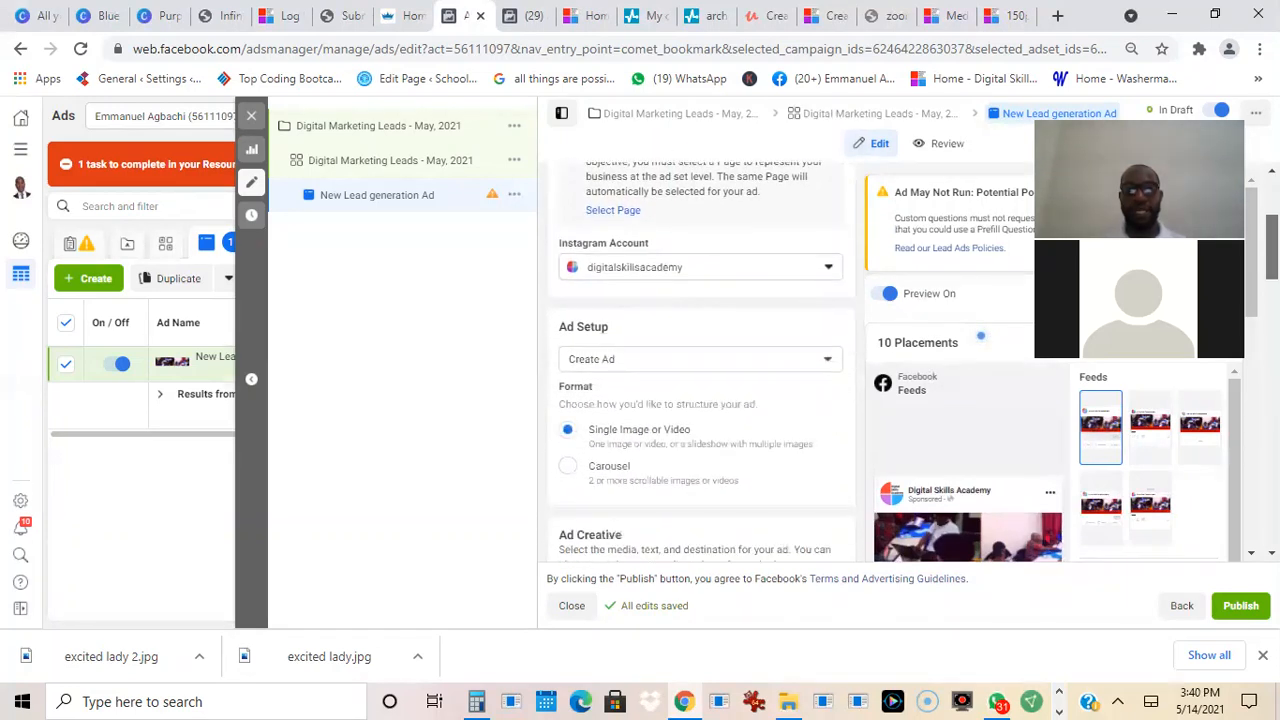
pyautogui.scroll(-1, 700, 380)
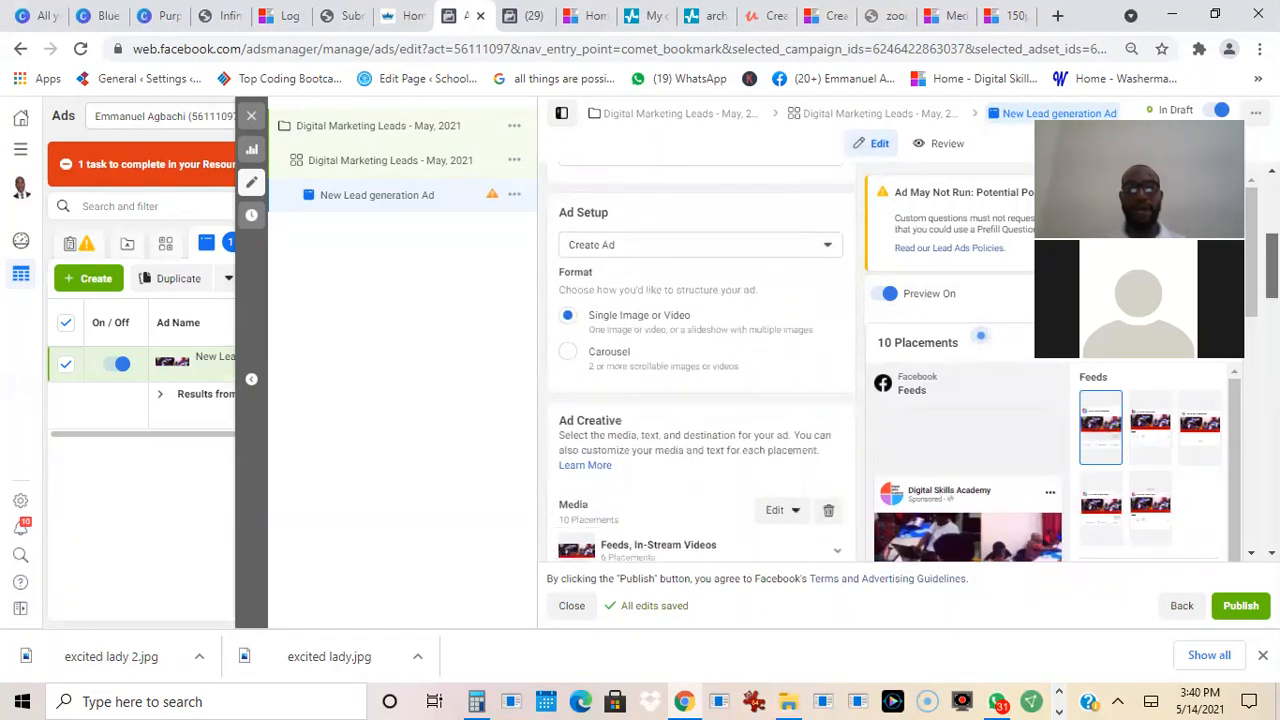
pyautogui.scroll(-2, 700, 380)
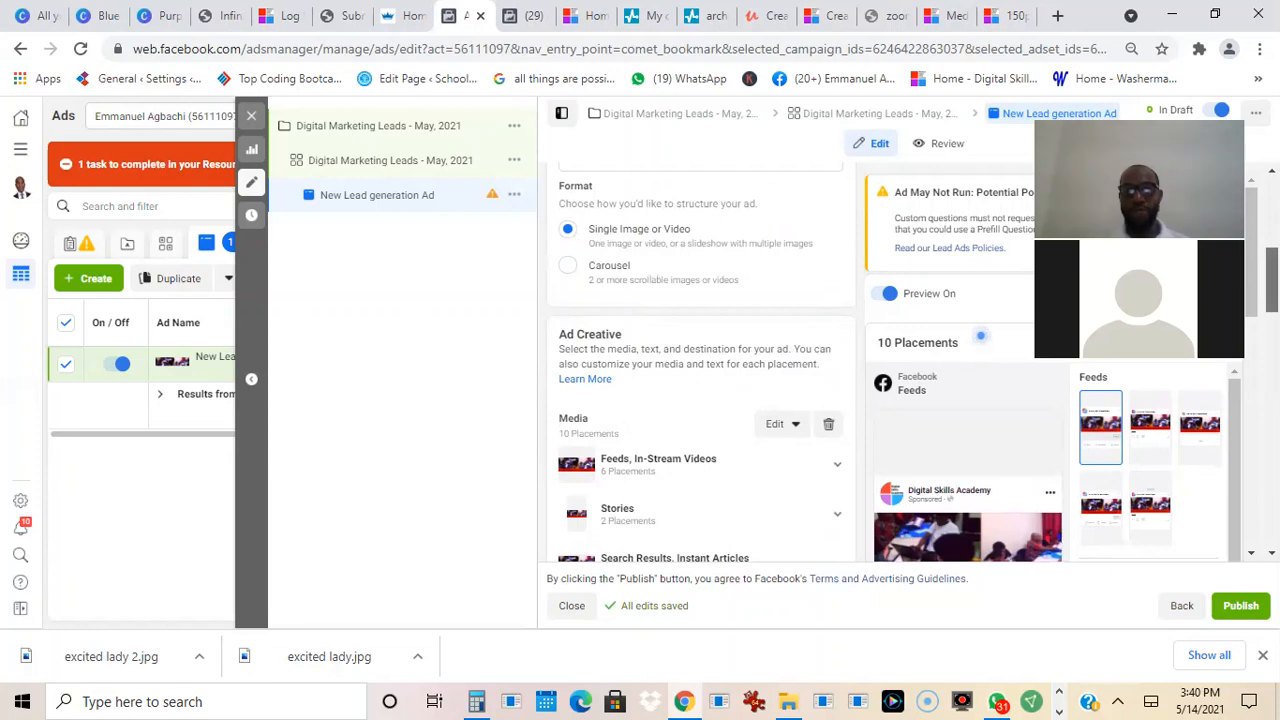
pyautogui.scroll(-2, 700, 360)
pyautogui.scroll(-4, 700, 400)
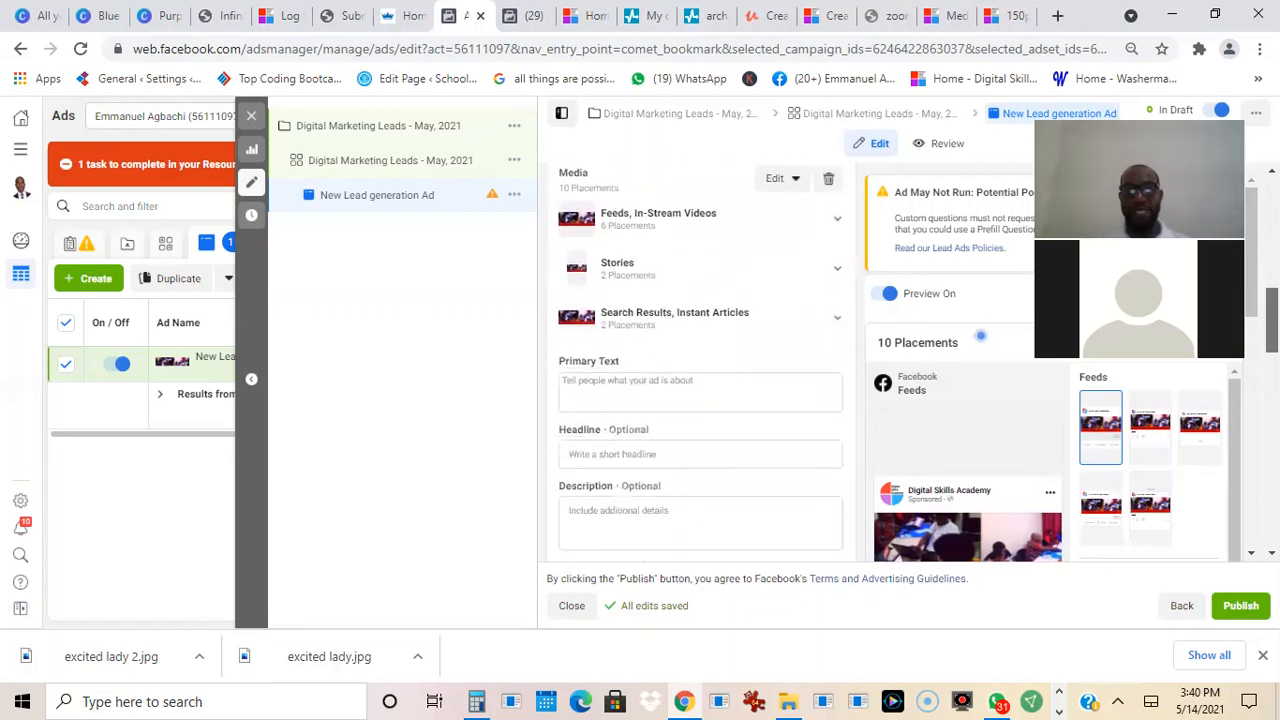
pyautogui.scroll(3, 700, 400)
pyautogui.scroll(1, 700, 360)
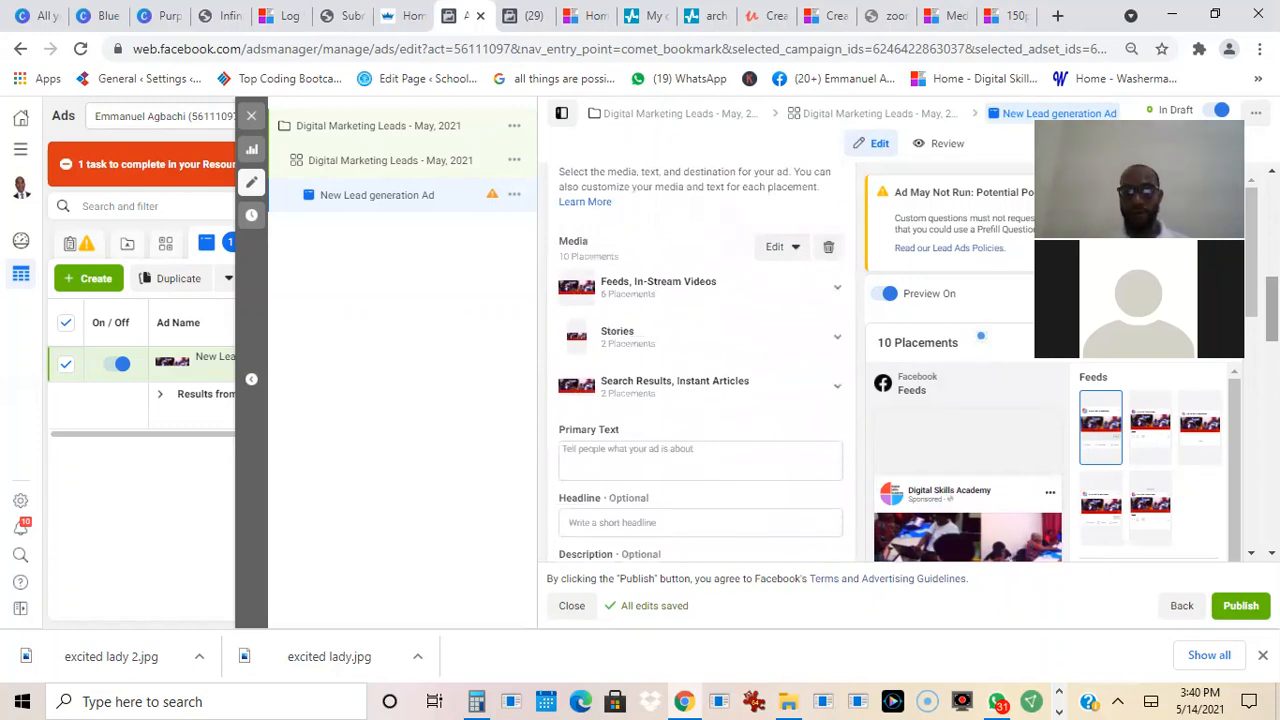
pyautogui.scroll(5, 700, 380)
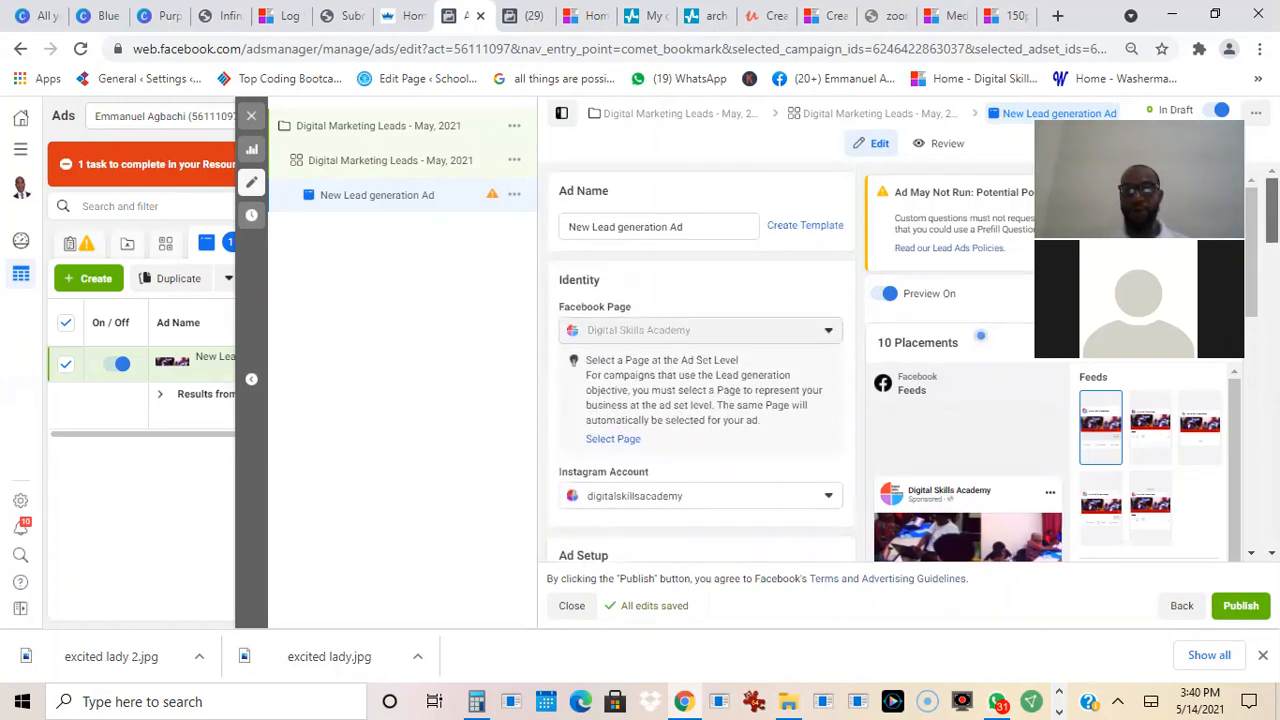
pyautogui.scroll(-10, 700, 380)
pyautogui.scroll(4, 700, 380)
pyautogui.scroll(3, 700, 380)
pyautogui.scroll(2, 700, 380)
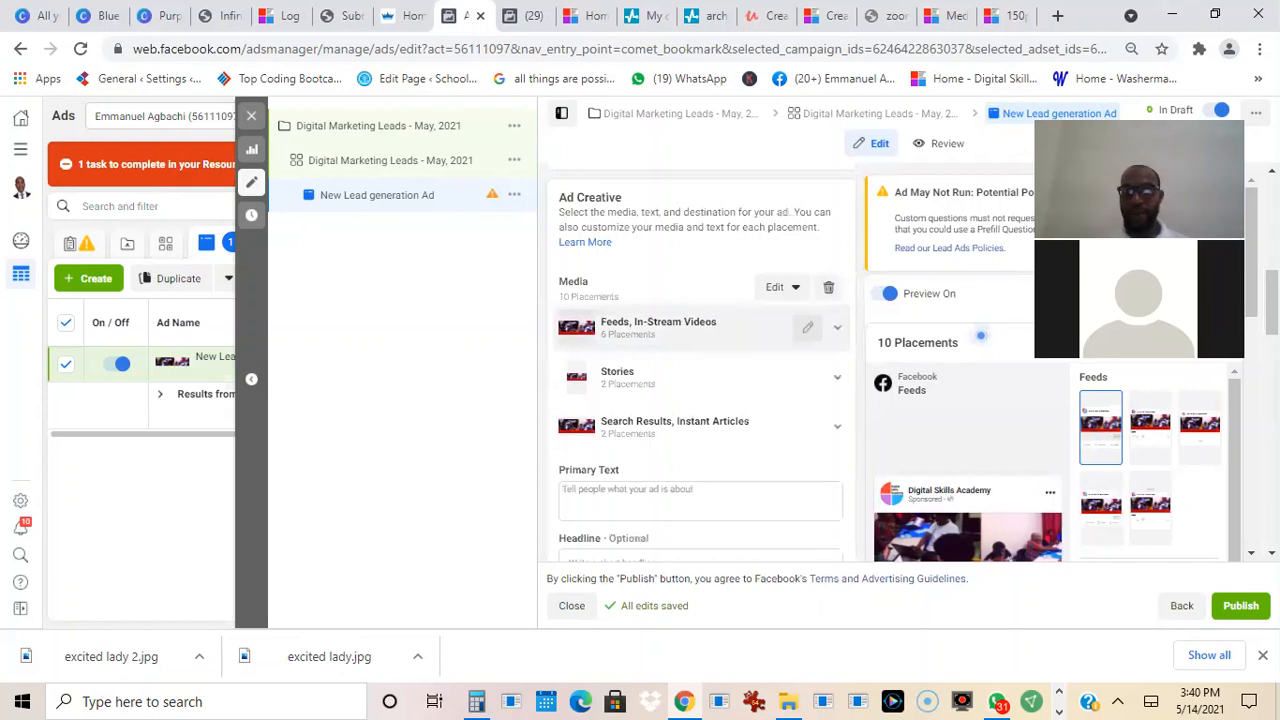
# Change the ad's media by uploading the excited lady image from Downloads.
pyautogui.scroll(2, 700, 380)
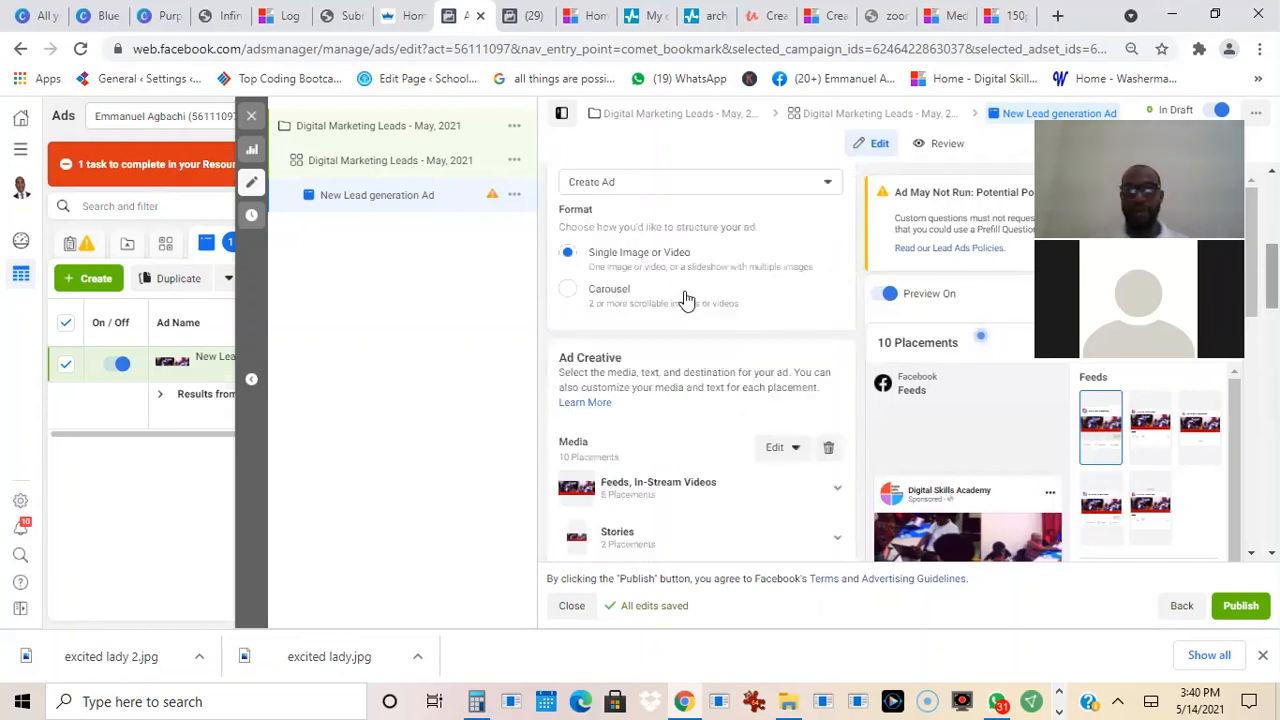
pyautogui.scroll(-2, 687, 300)
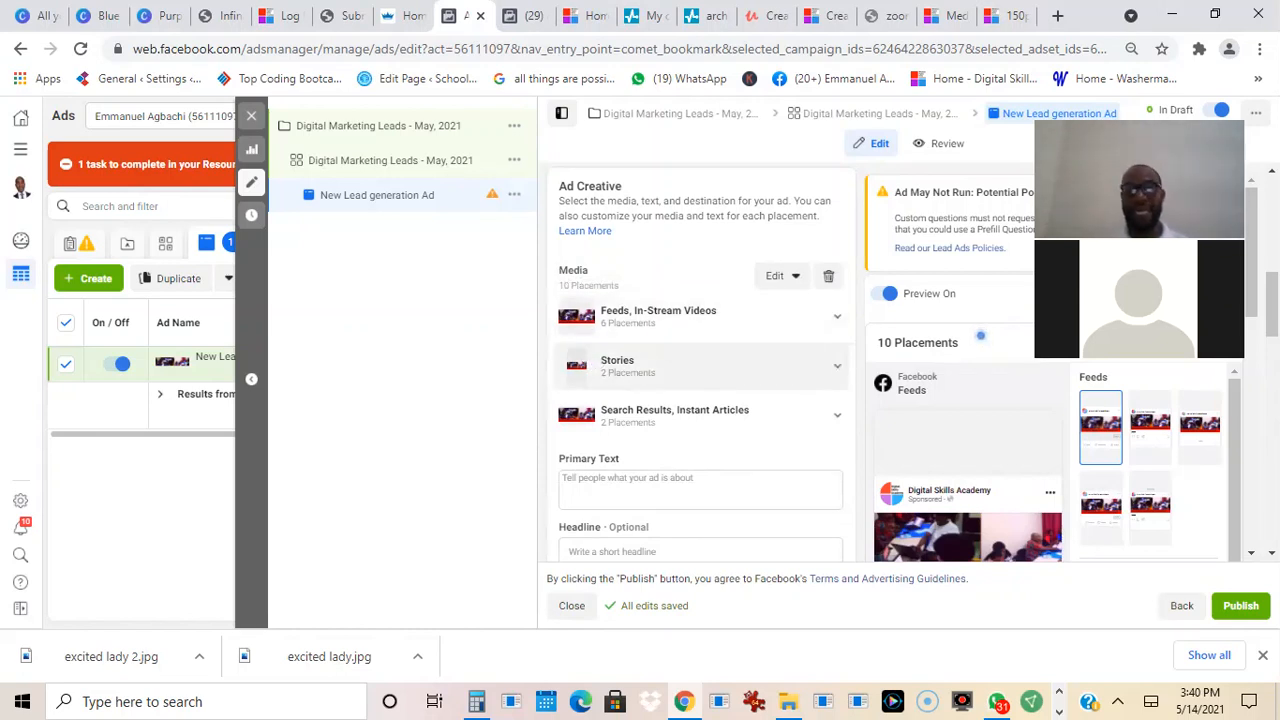
pyautogui.scroll(2, 980, 336)
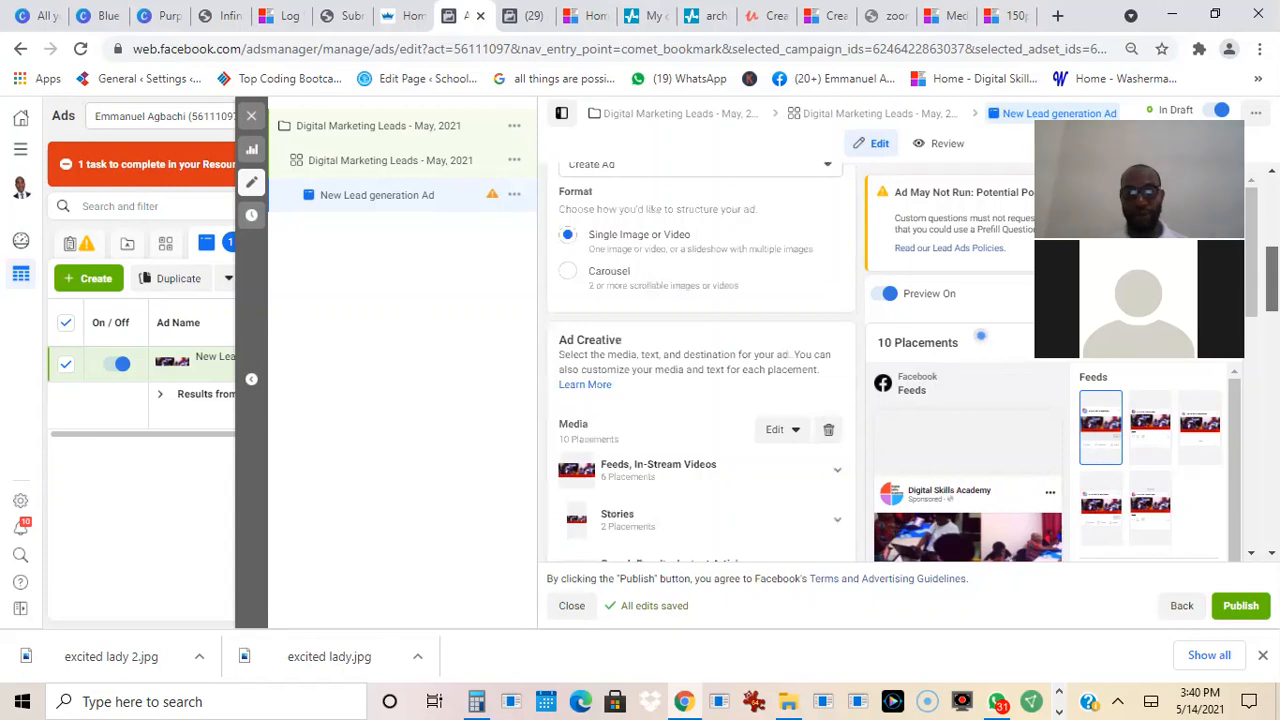
pyautogui.scroll(-5, 980, 336)
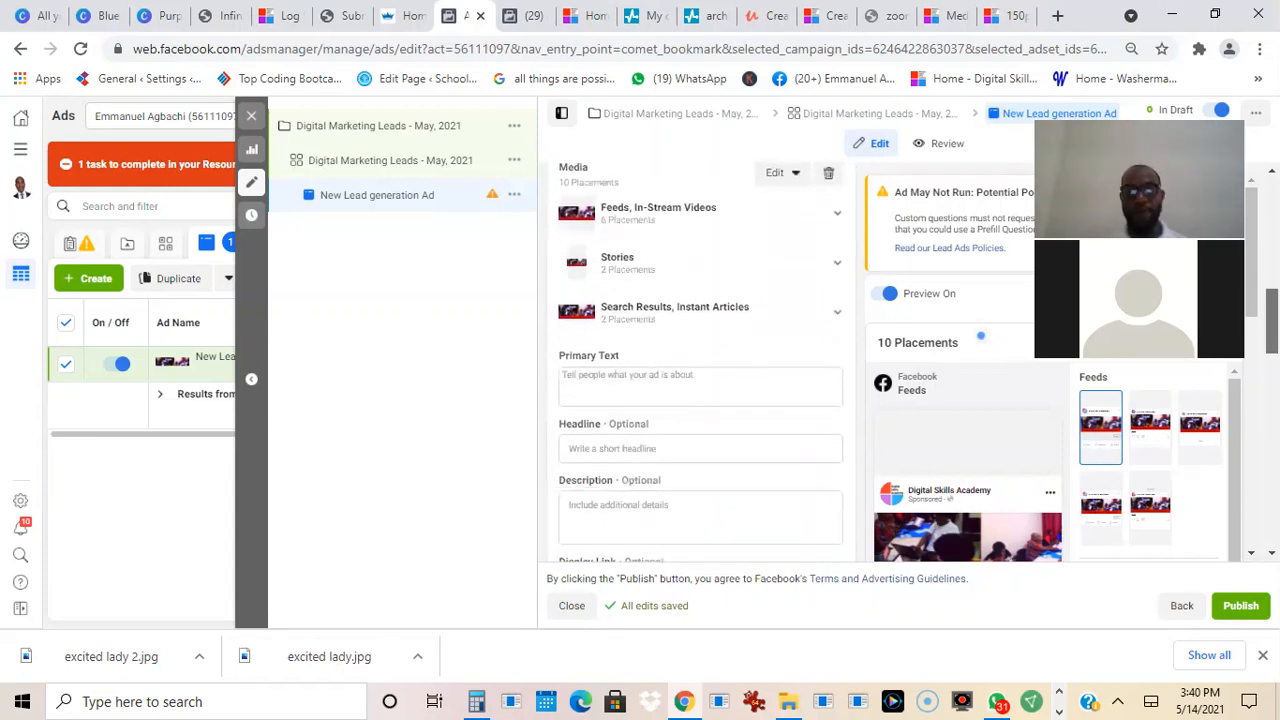
pyautogui.scroll(3, 700, 360)
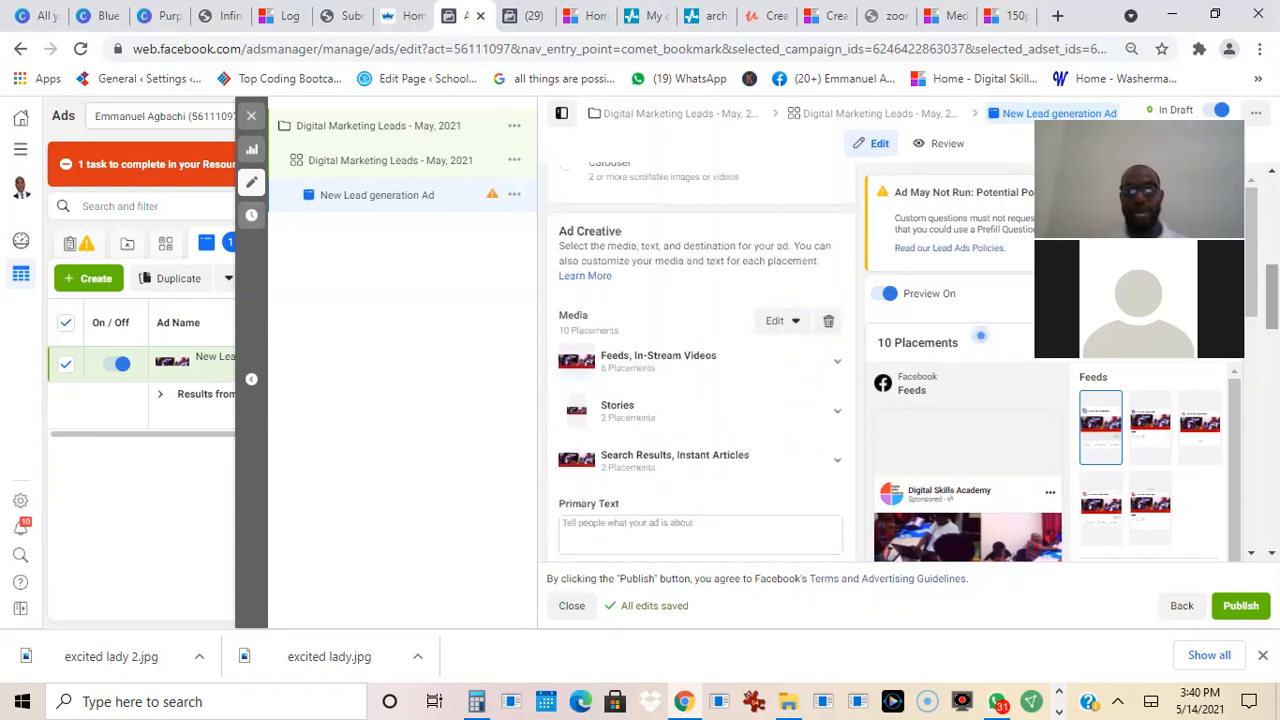
pyautogui.click(797, 324)
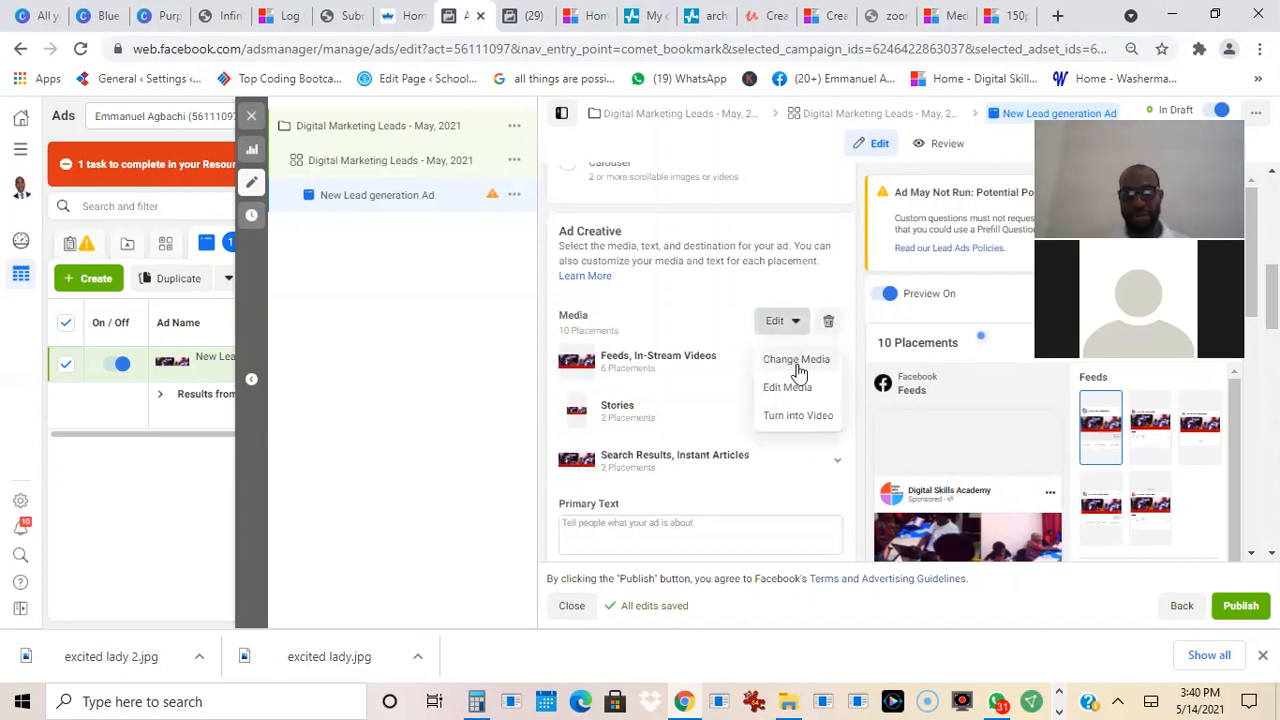
pyautogui.click(798, 370)
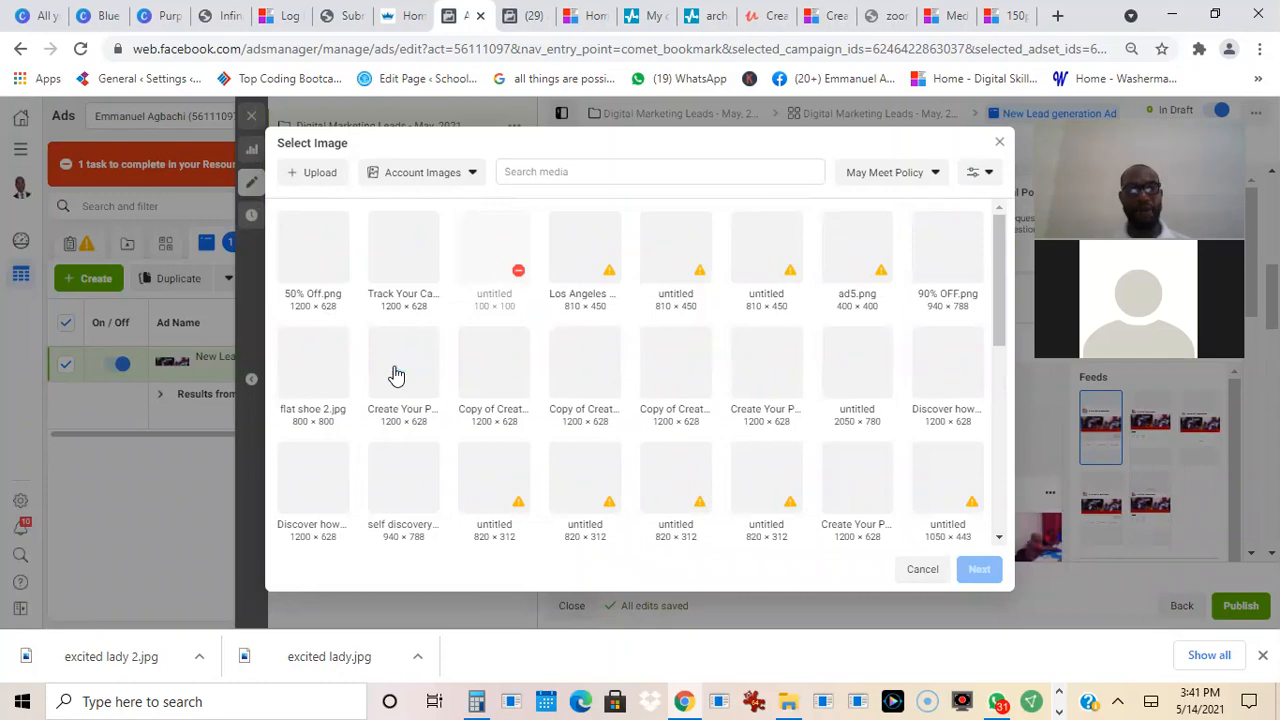
pyautogui.click(316, 174)
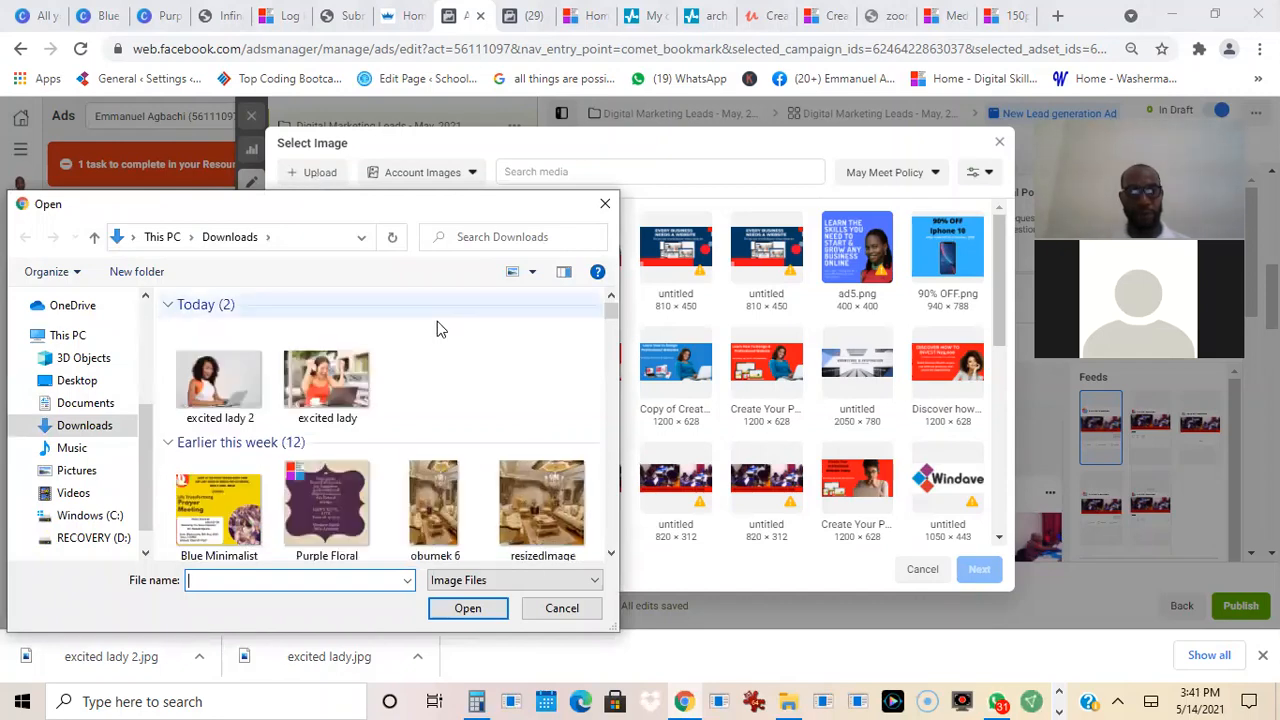
pyautogui.click(335, 372)
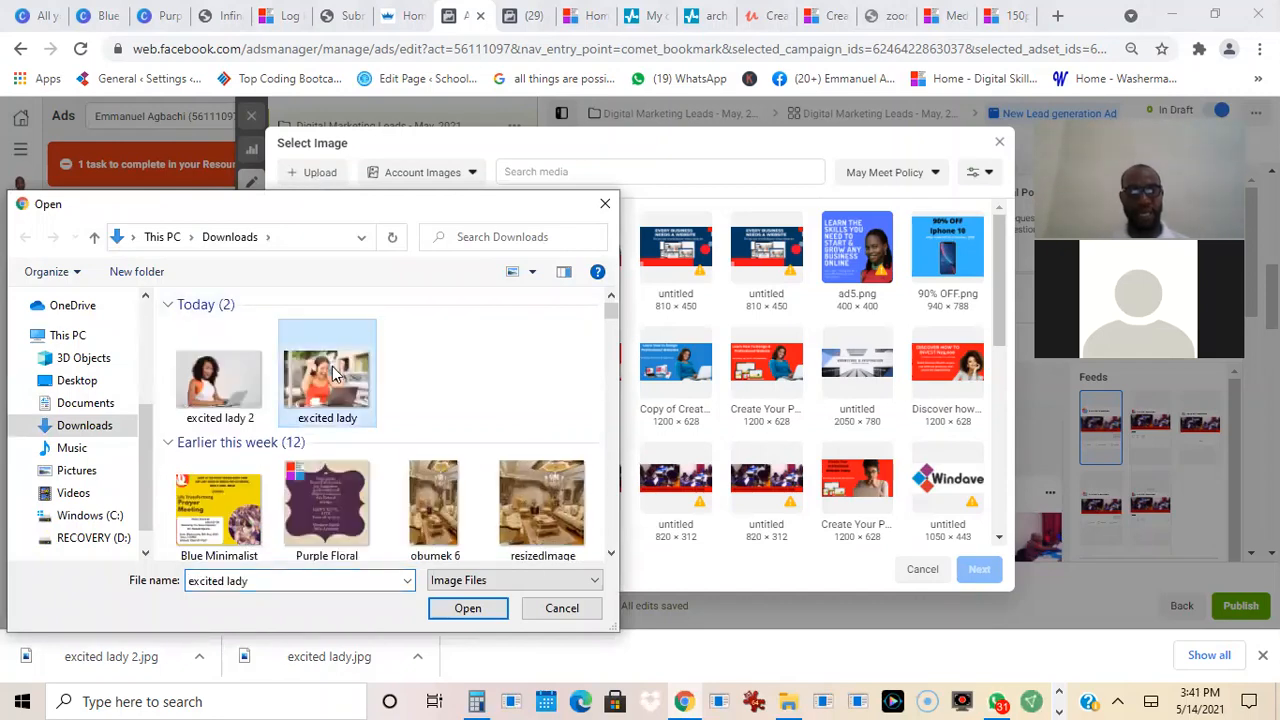
pyautogui.click(457, 607)
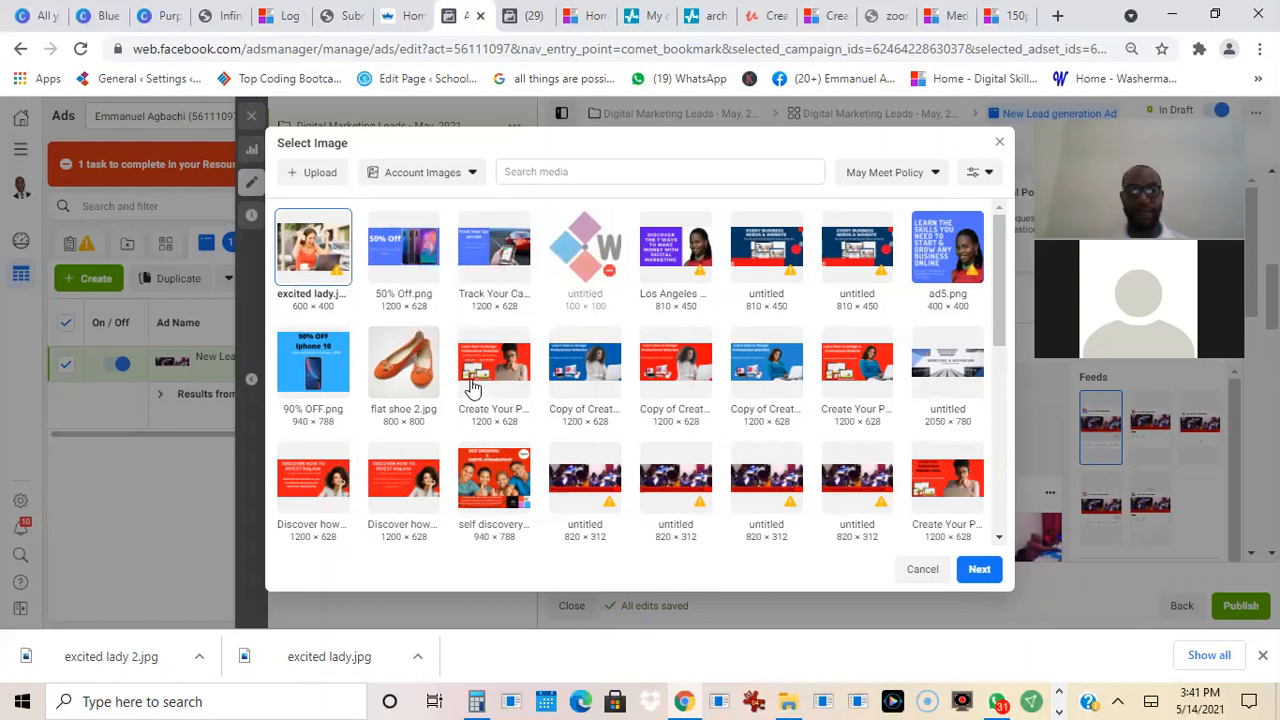
# Switch to IrfanView and open the excited lady image from Downloads.
pyautogui.click(753, 700)
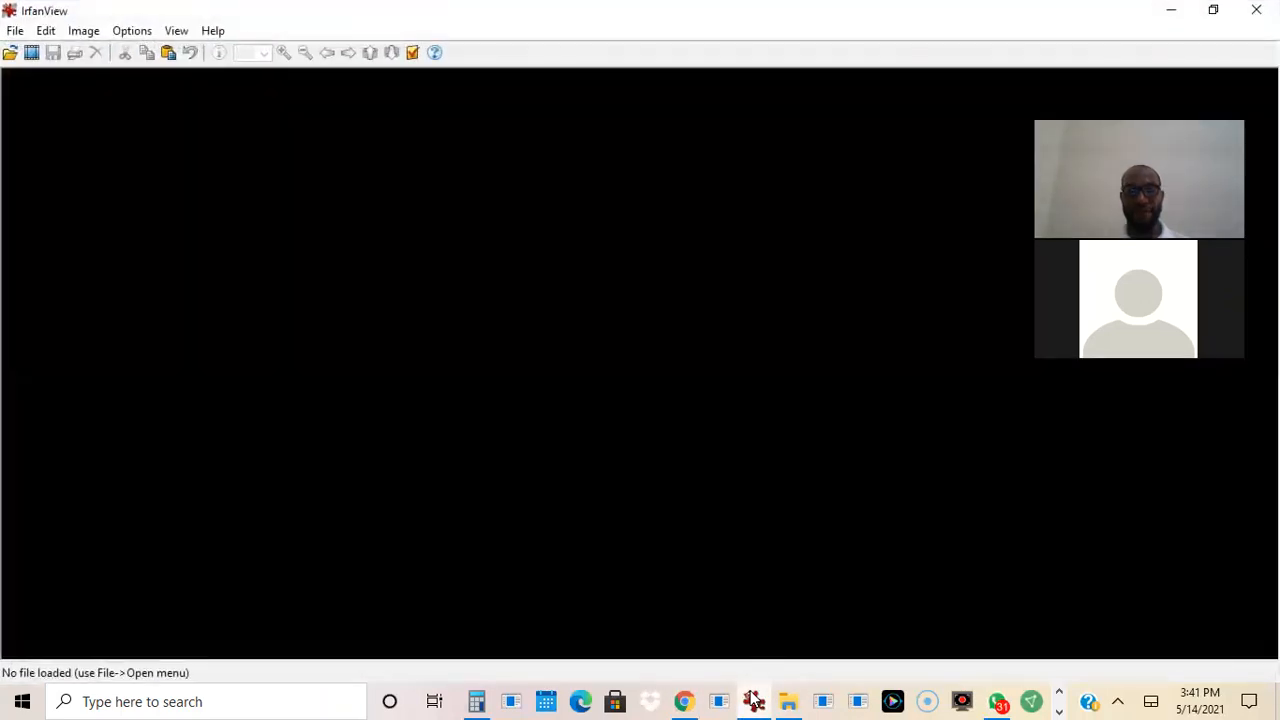
pyautogui.click(83, 31)
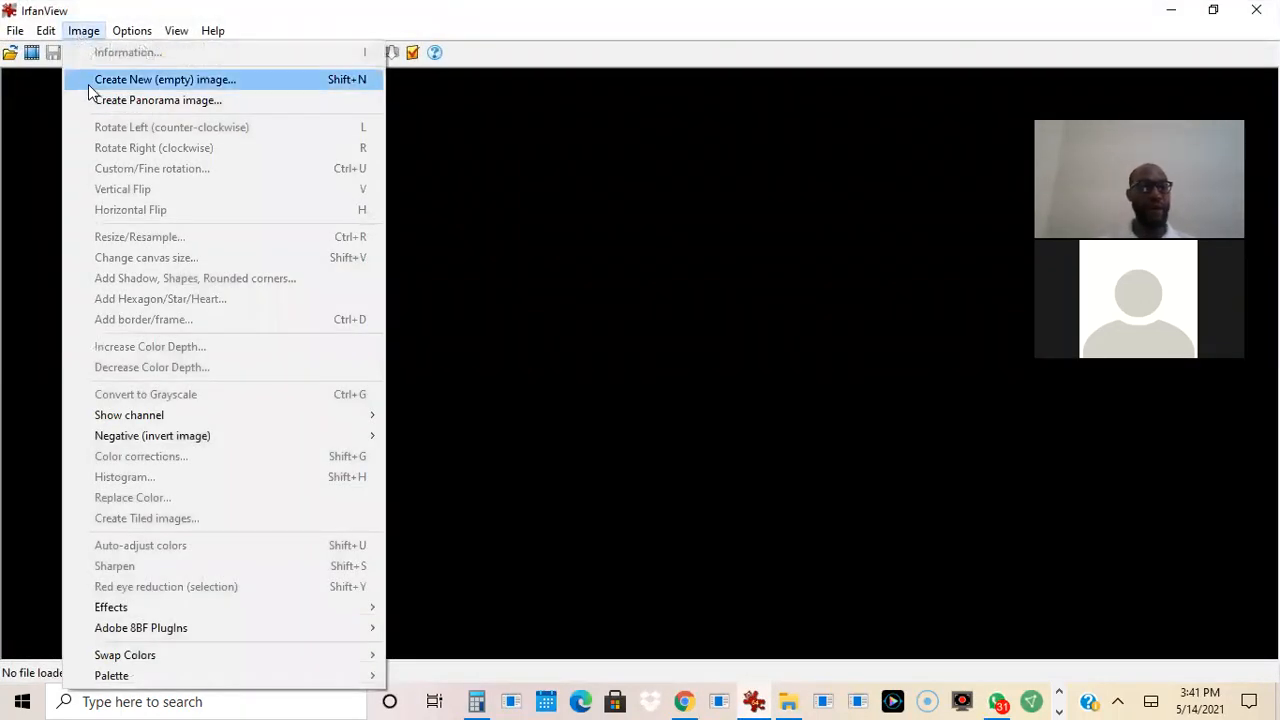
pyautogui.click(13, 53)
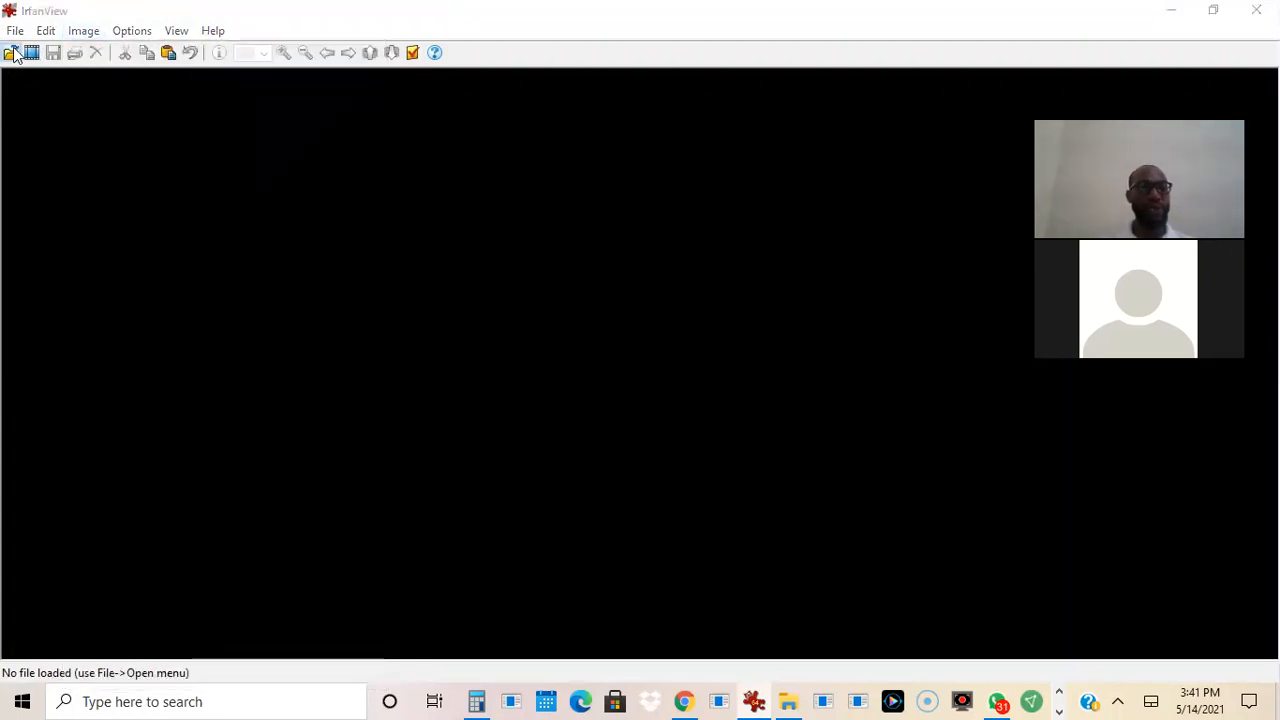
pyautogui.click(13, 53)
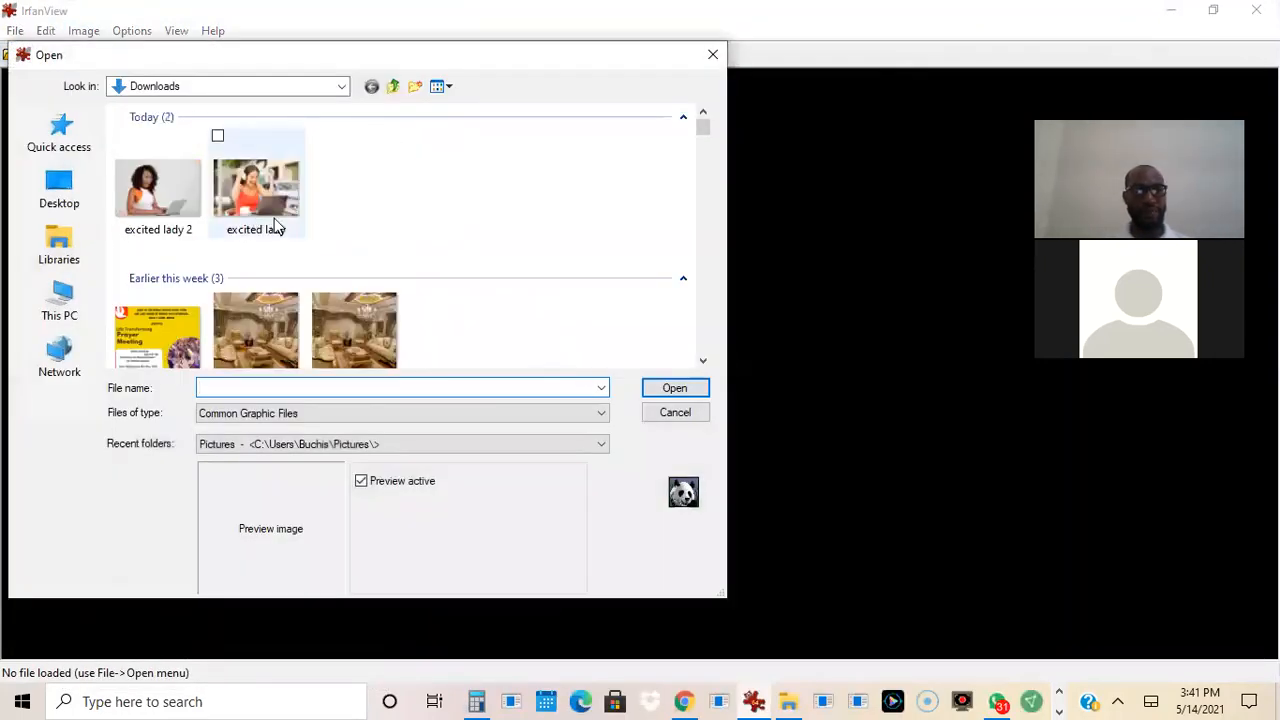
pyautogui.click(266, 200)
pyautogui.click(670, 390)
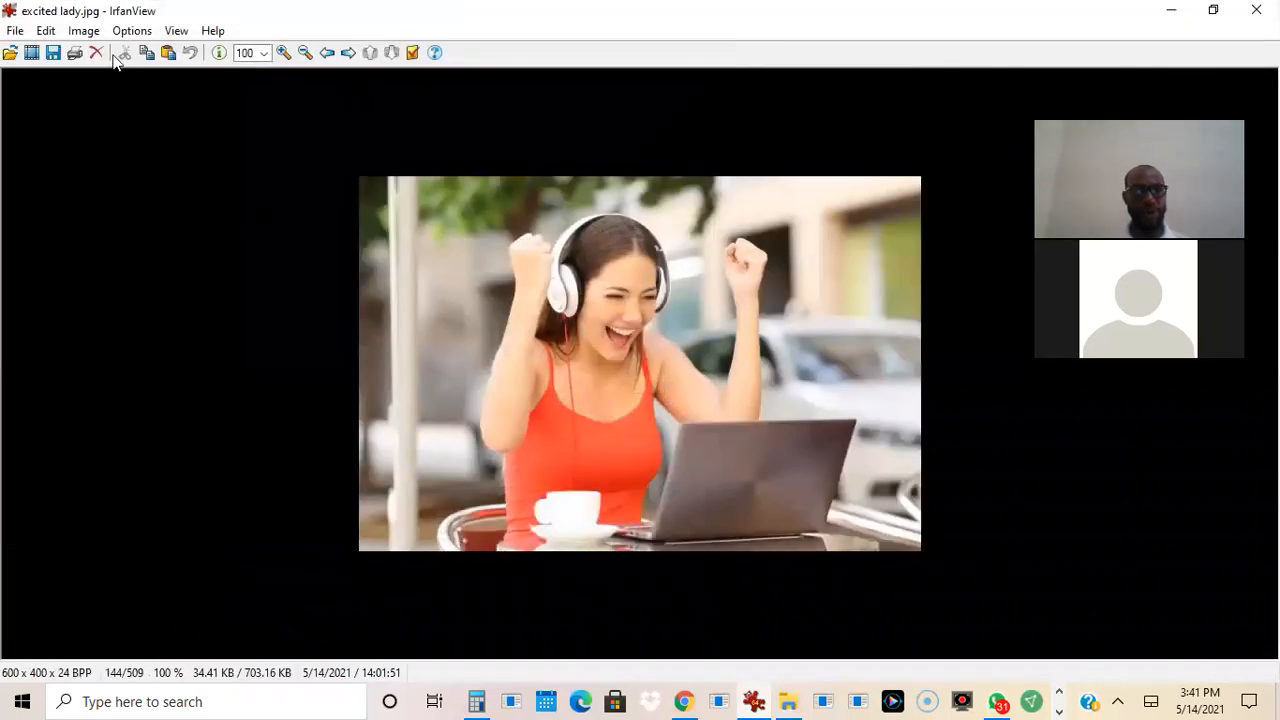
# Try resizing the excited lady image to 1080 × 1080 pixels.
pyautogui.click(84, 31)
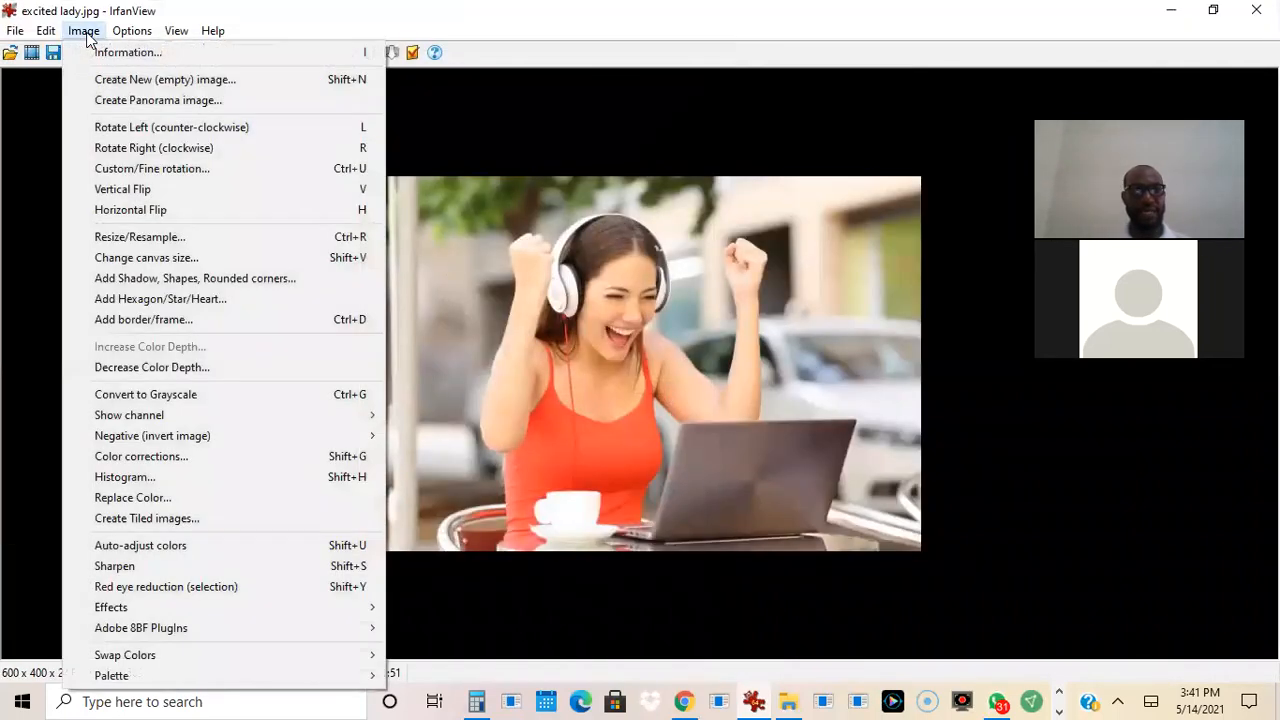
pyautogui.click(131, 236)
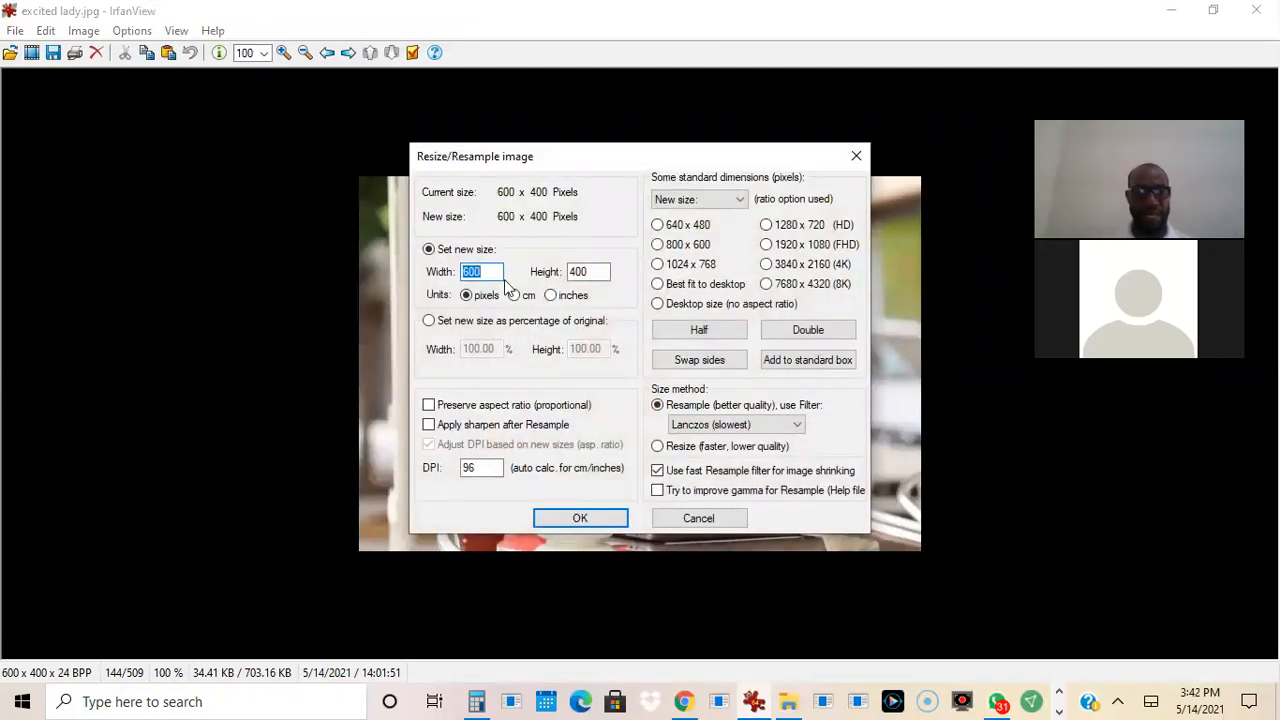
pyautogui.write('1')
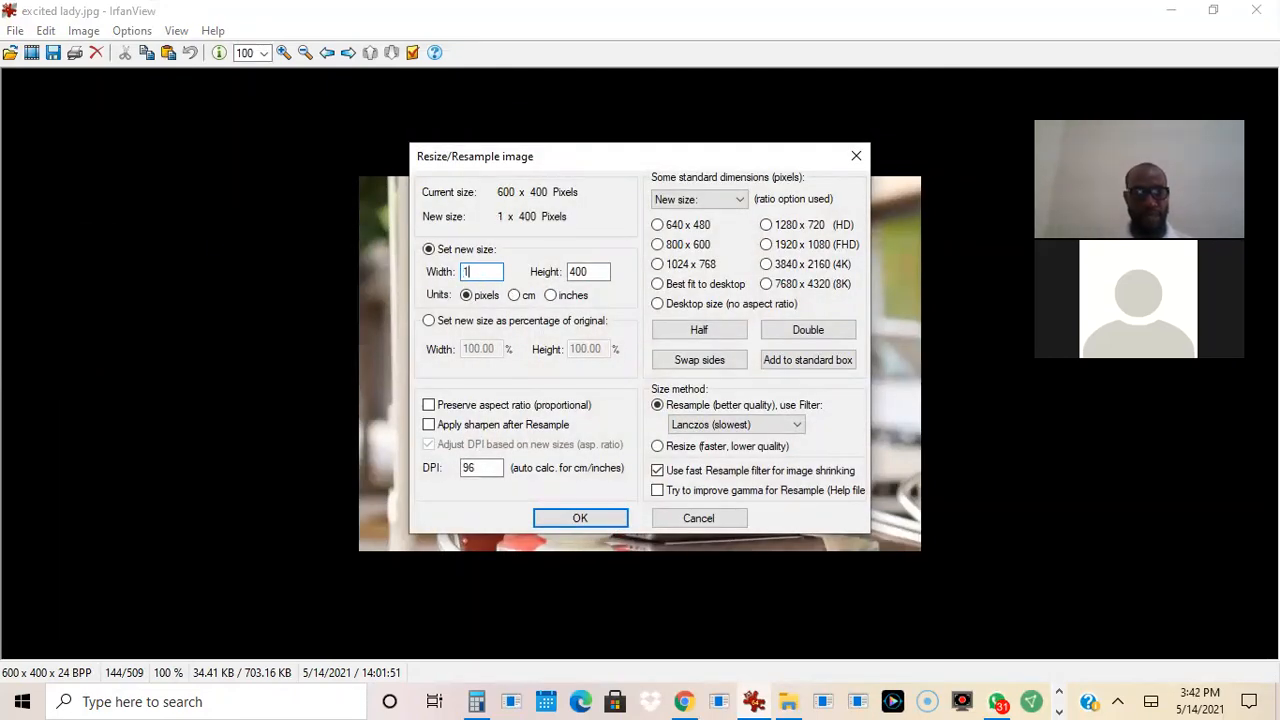
pyautogui.write('080')
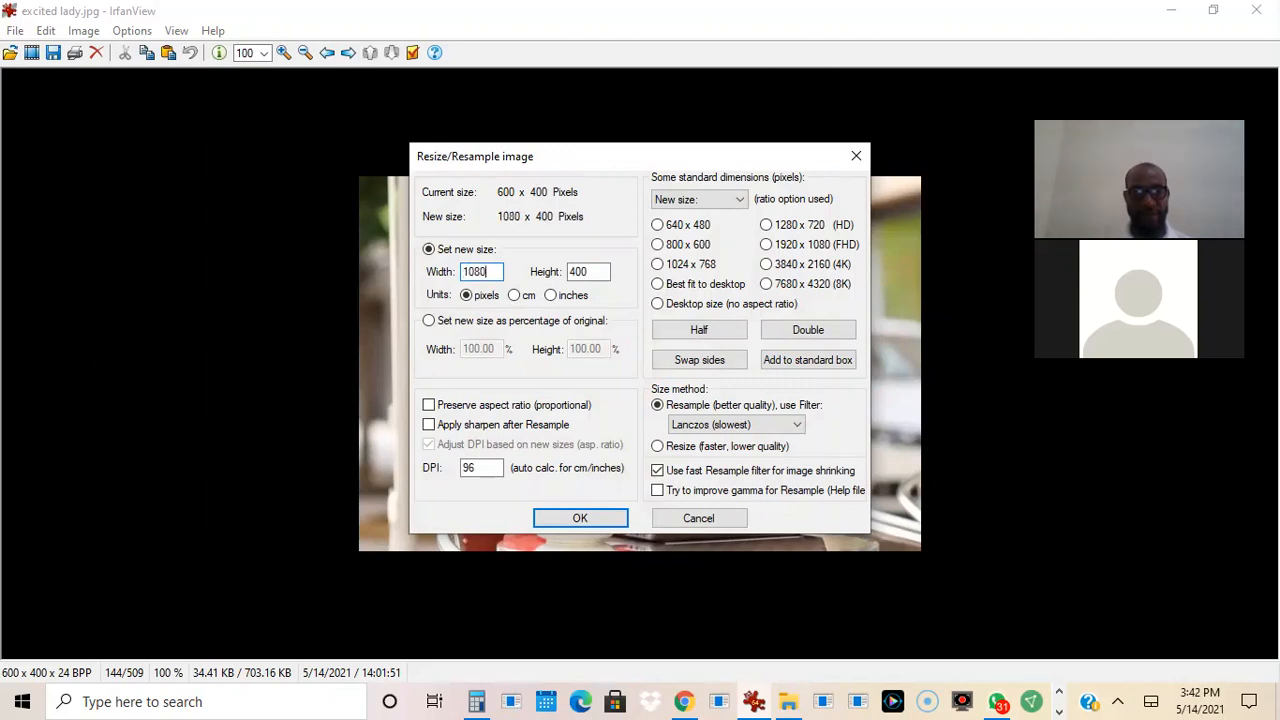
pyautogui.press('Tab')
pyautogui.write('1080')
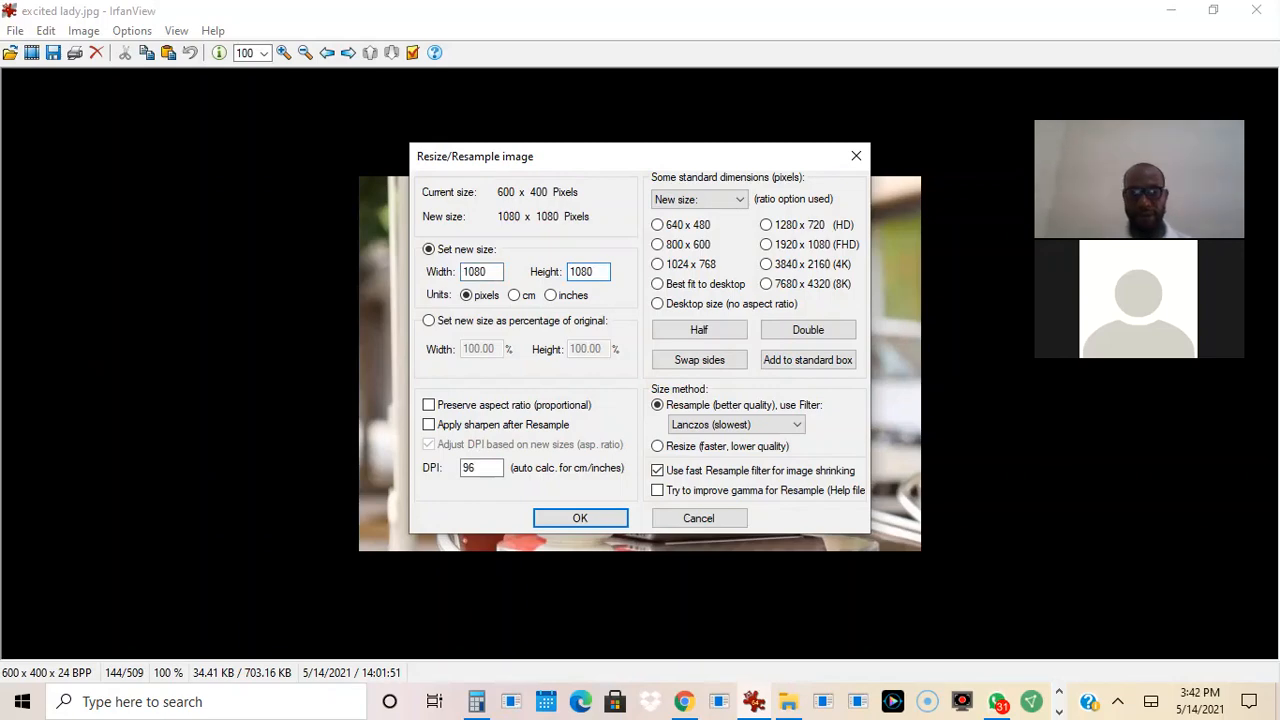
pyautogui.press('Return')
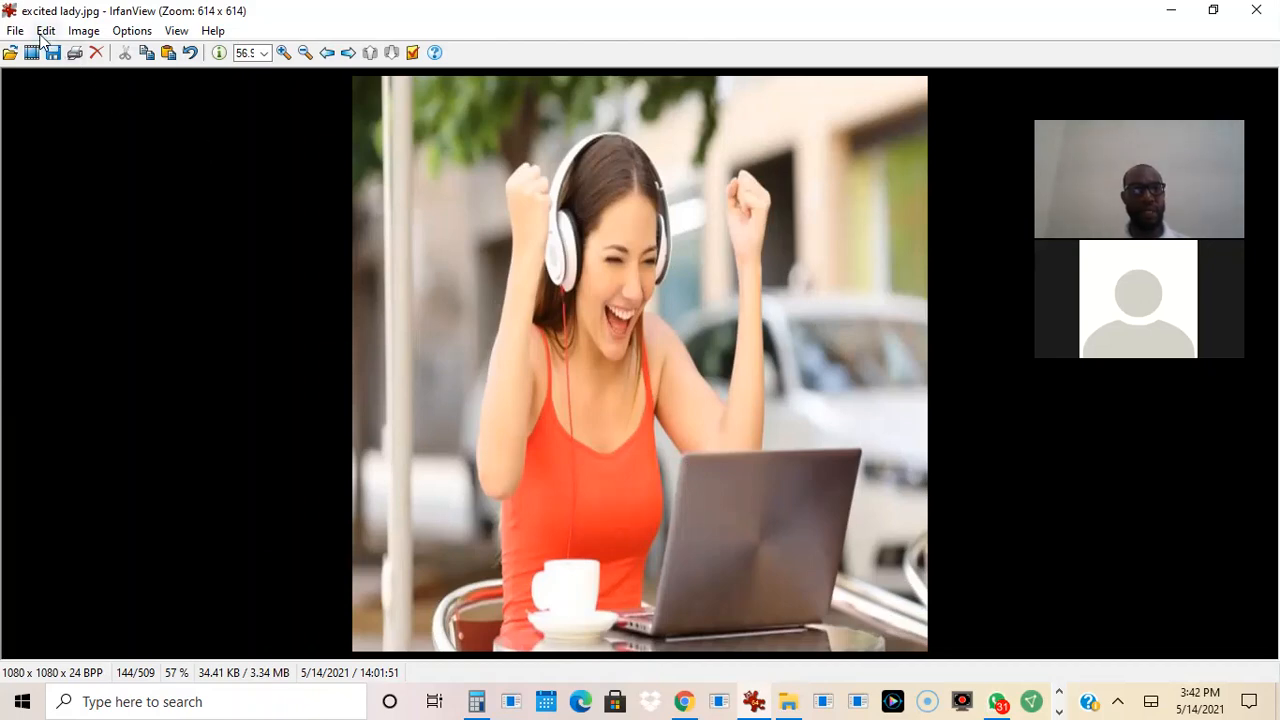
# Discard the square resize by reopening the original excited lady image from Downloads.
pyautogui.click(11, 53)
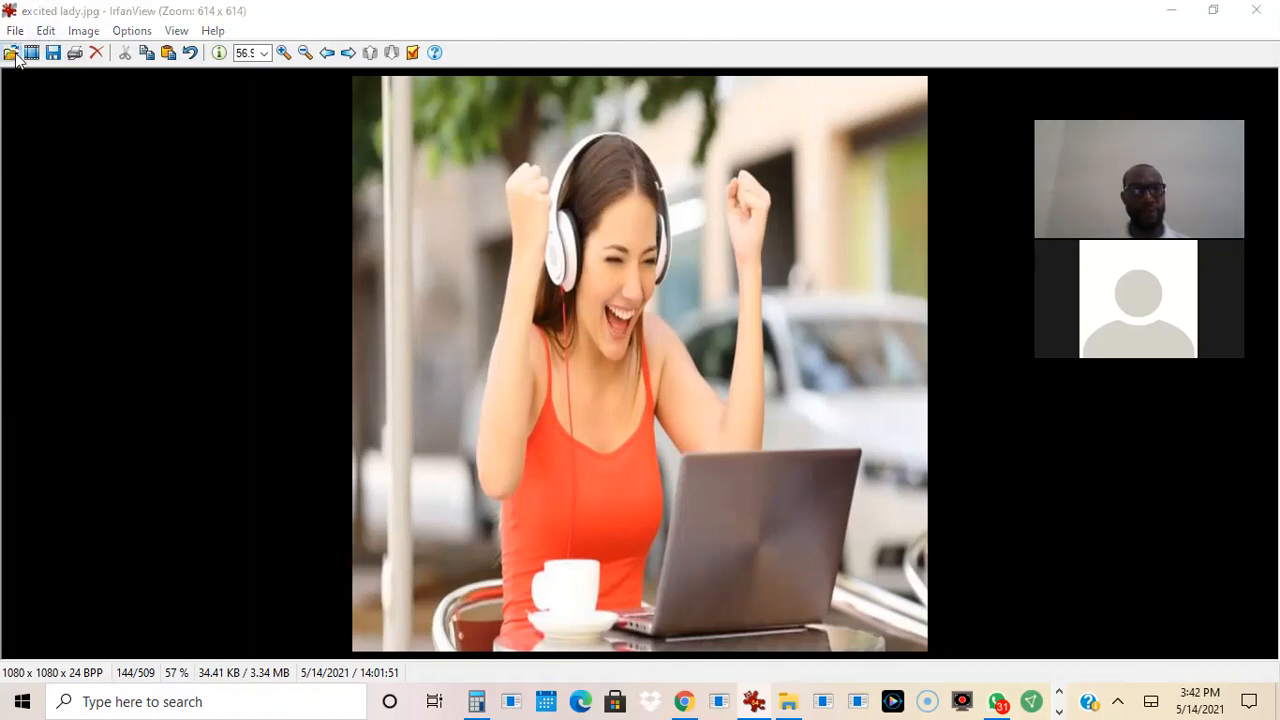
pyautogui.click(253, 195)
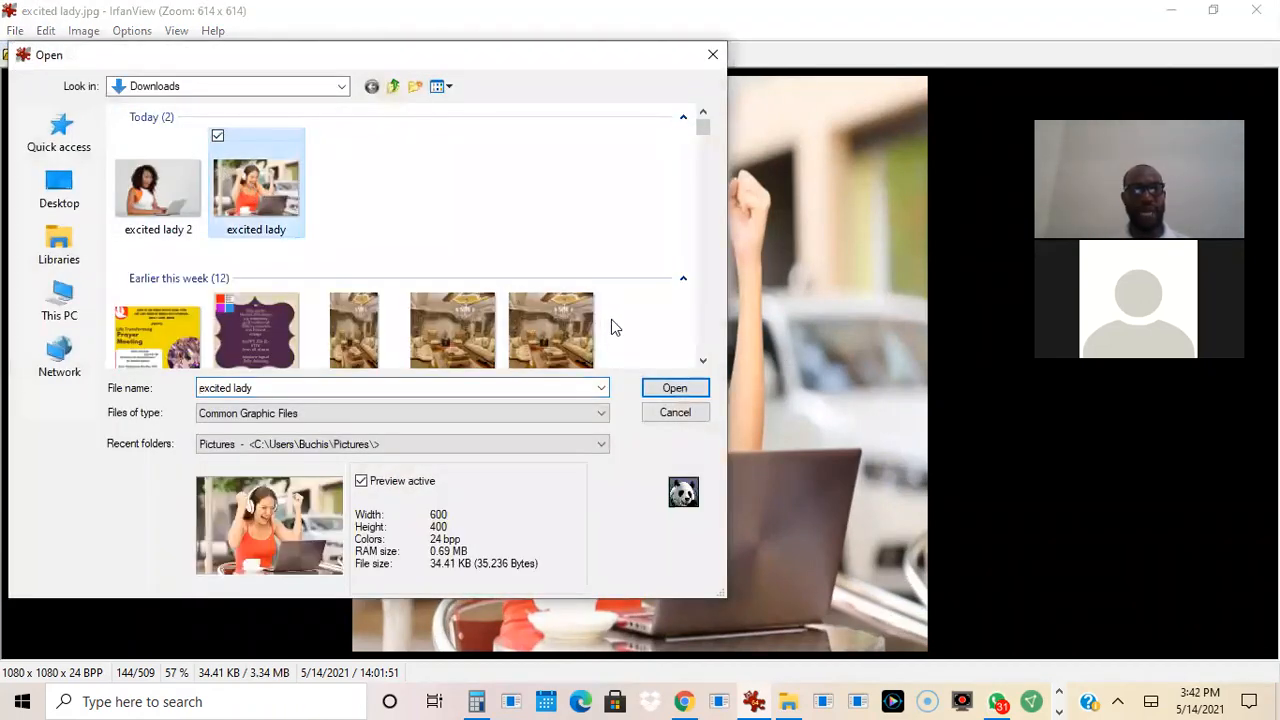
pyautogui.click(672, 388)
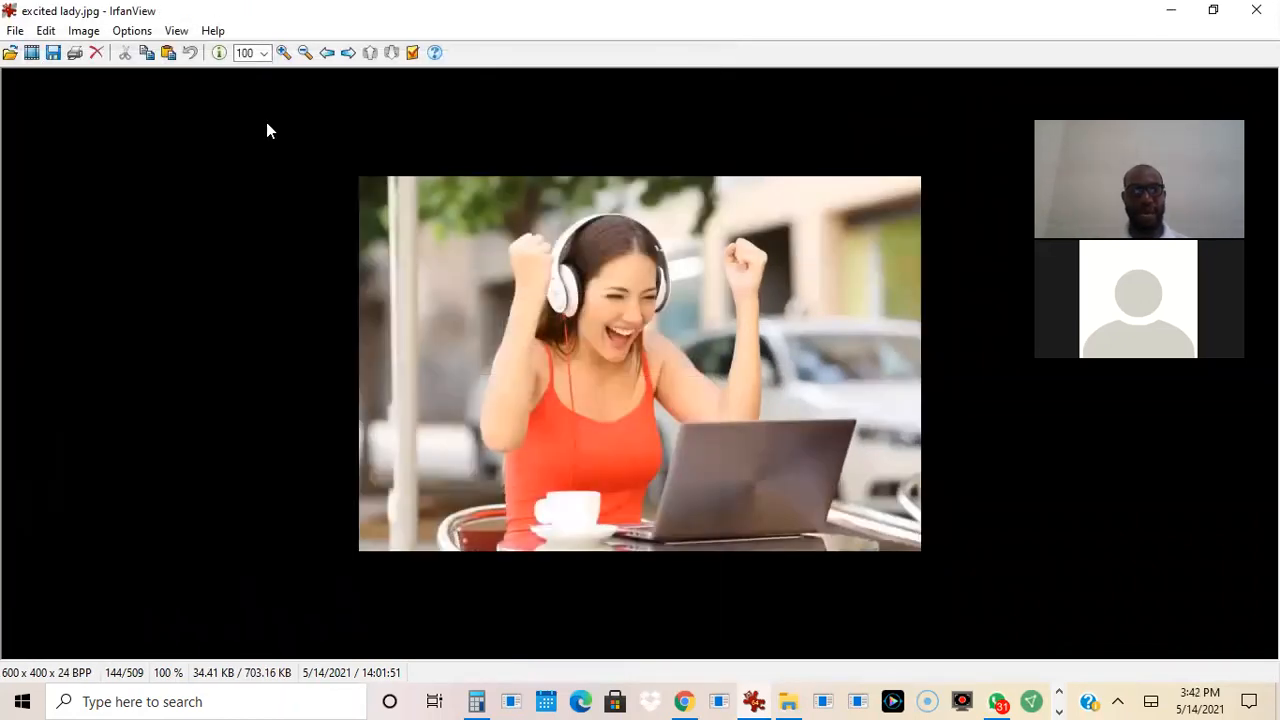
# Resize the excited lady image to 1200 × 800 pixels.
pyautogui.click(84, 31)
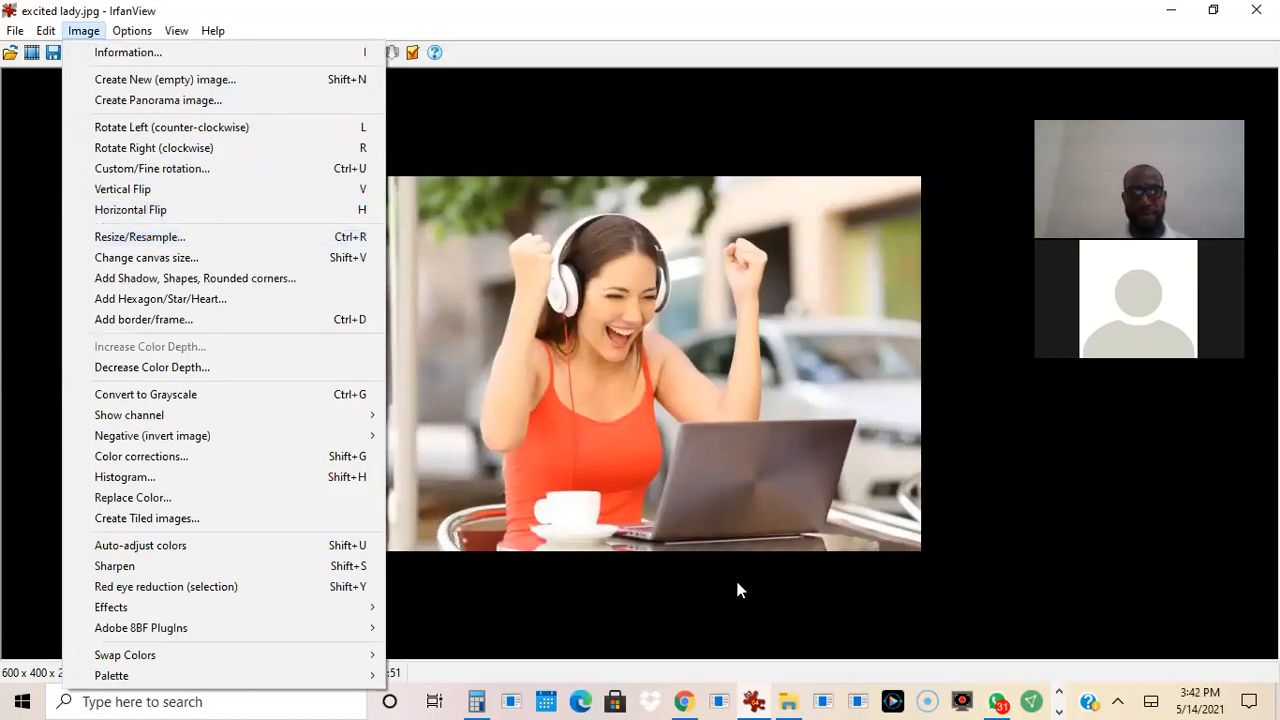
pyautogui.click(681, 700)
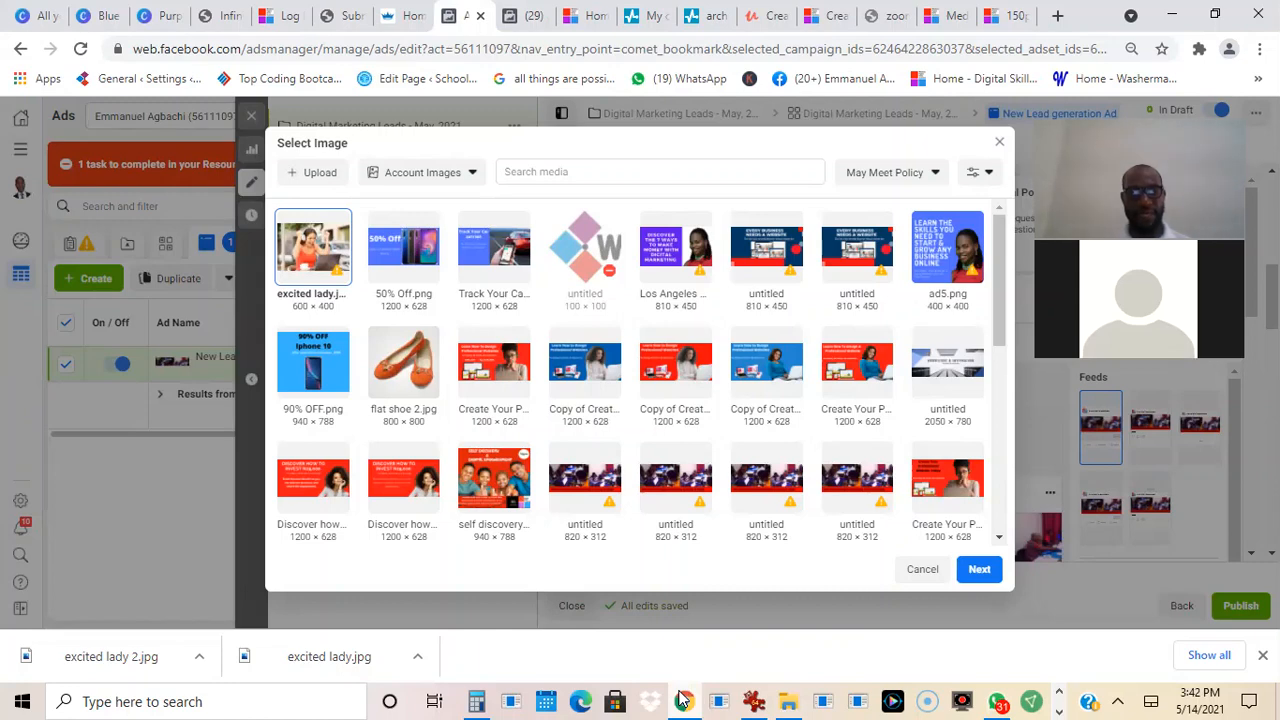
pyautogui.click(754, 701)
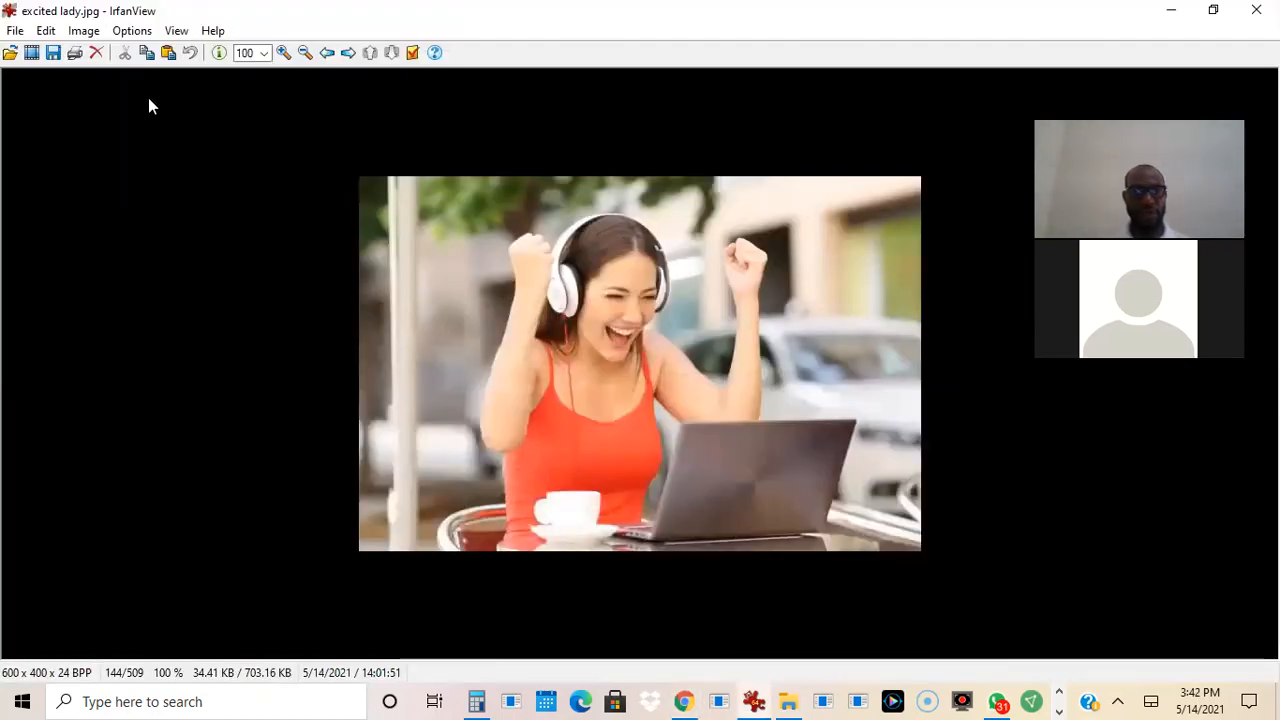
pyautogui.click(83, 30)
pyautogui.click(128, 237)
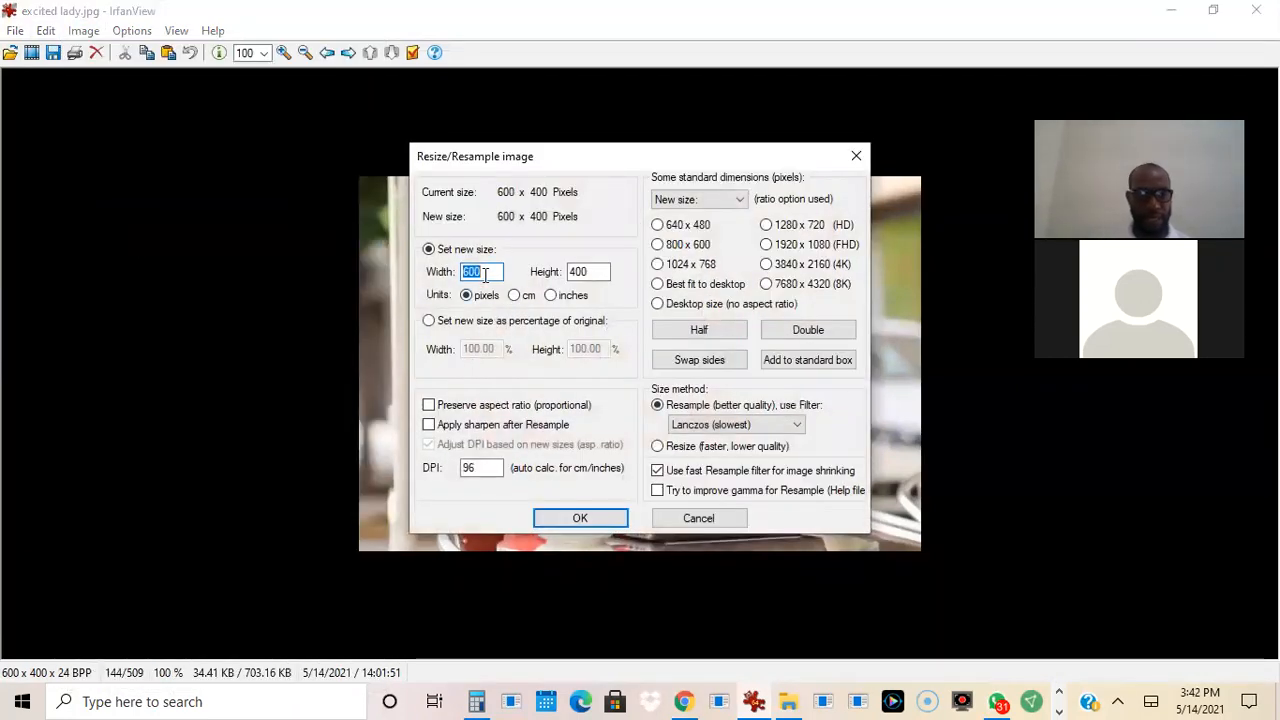
pyautogui.write('1200')
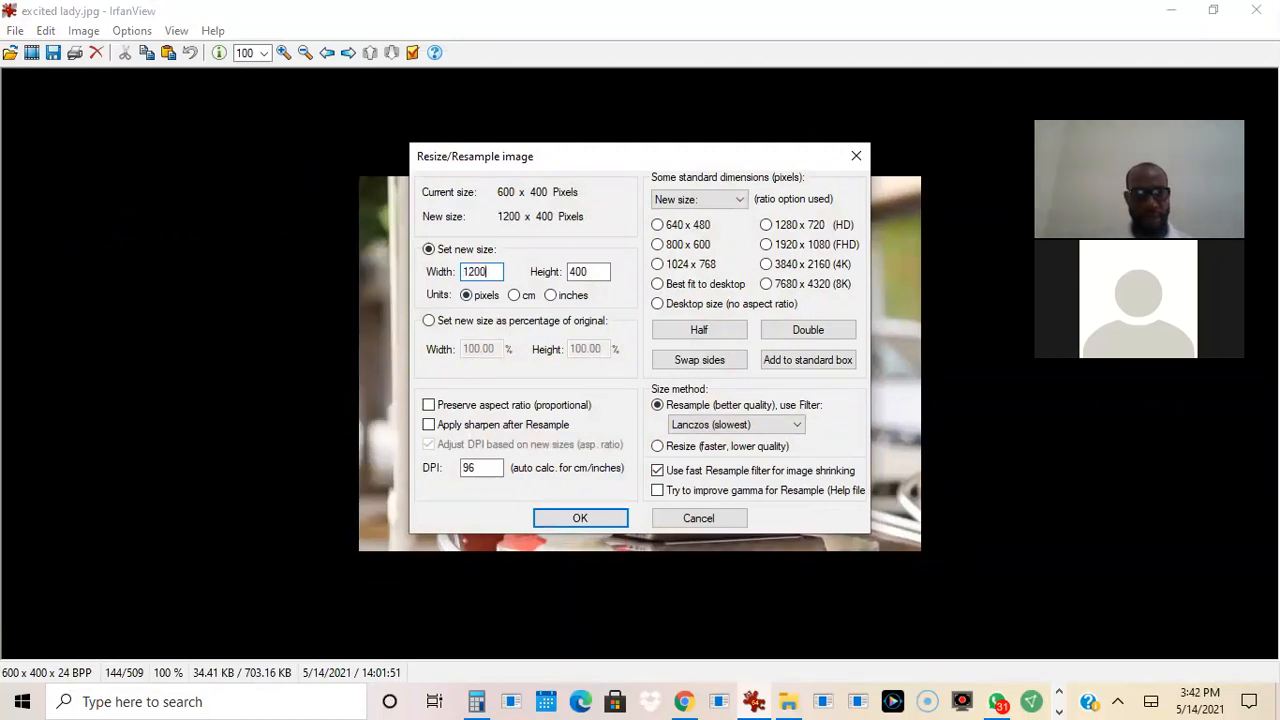
pyautogui.press('Tab')
pyautogui.write('800')
pyautogui.press('Return')
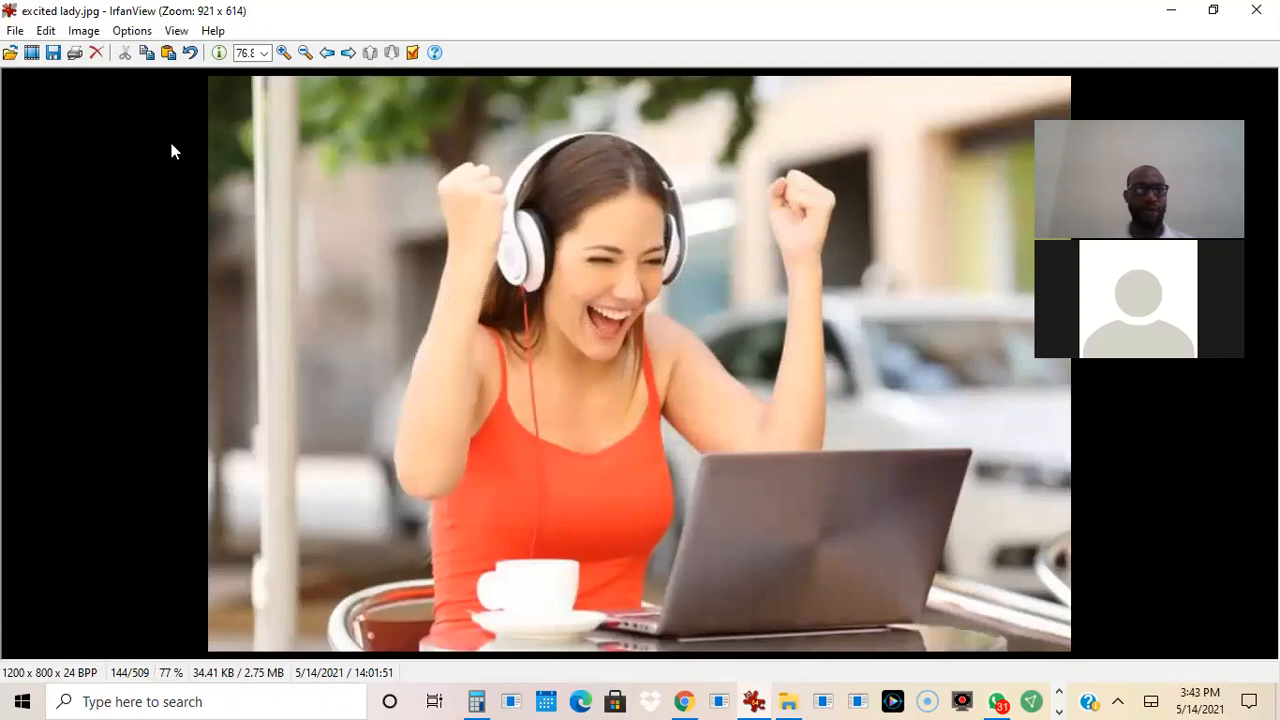
# Save the resized image as excited lady 1 in PNG format in Downloads, and return to the ad's image selection in Chrome.
pyautogui.click(15, 30)
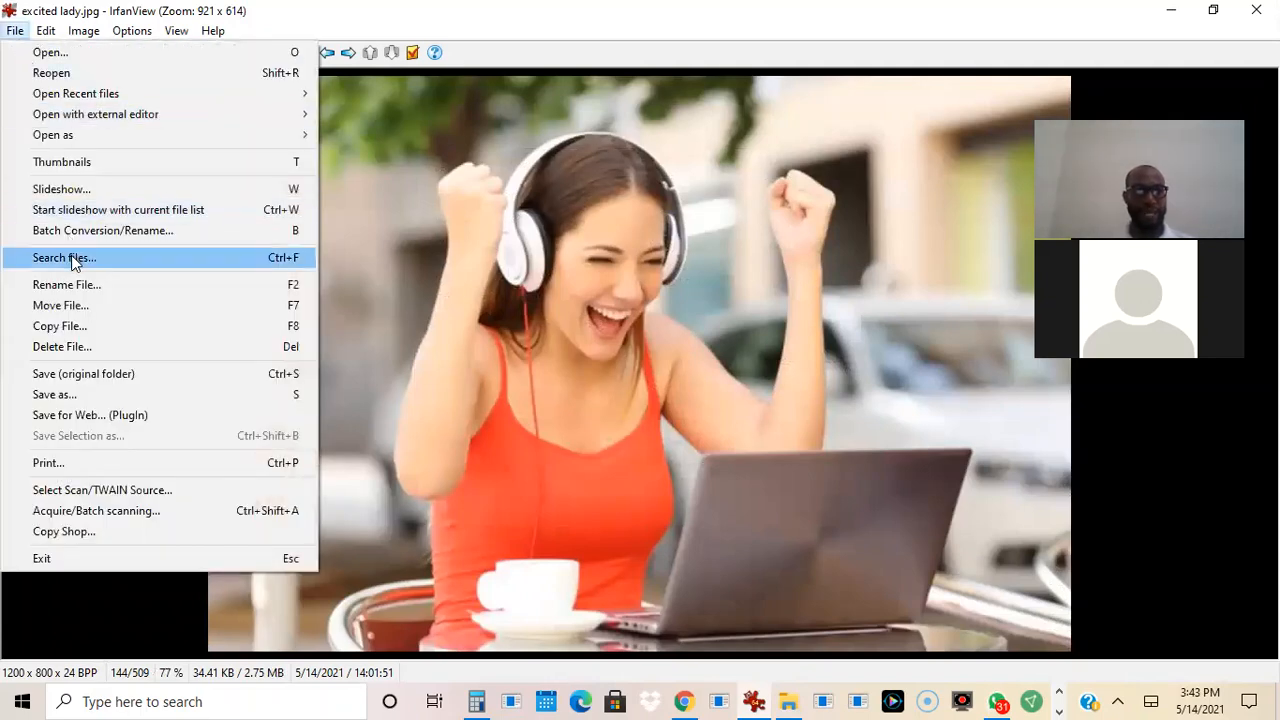
pyautogui.click(58, 394)
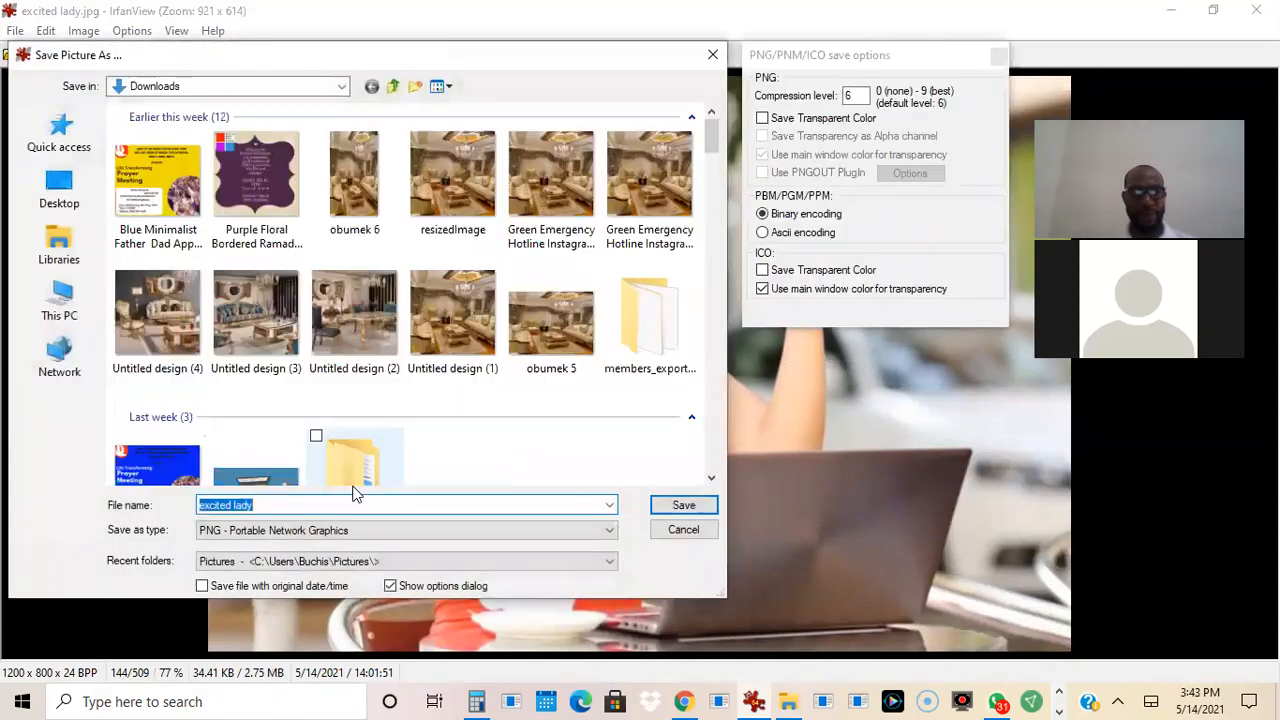
pyautogui.click(327, 503)
pyautogui.write('1')
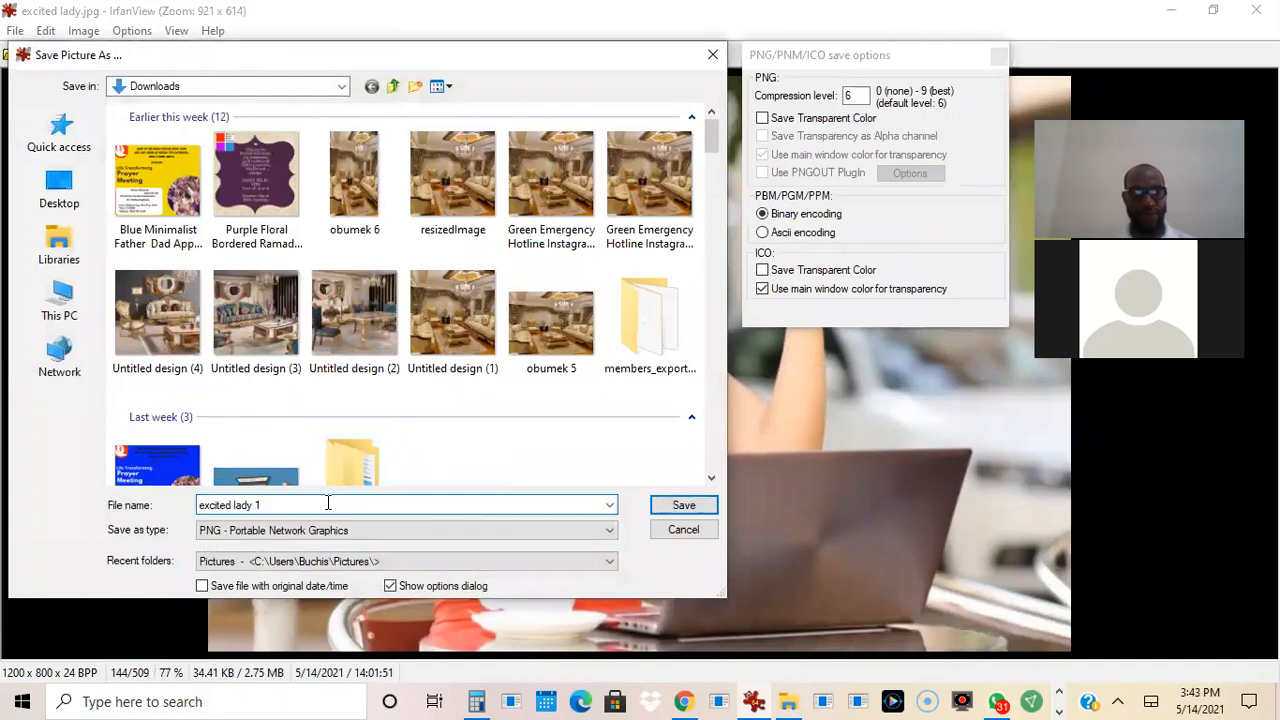
pyautogui.click(672, 505)
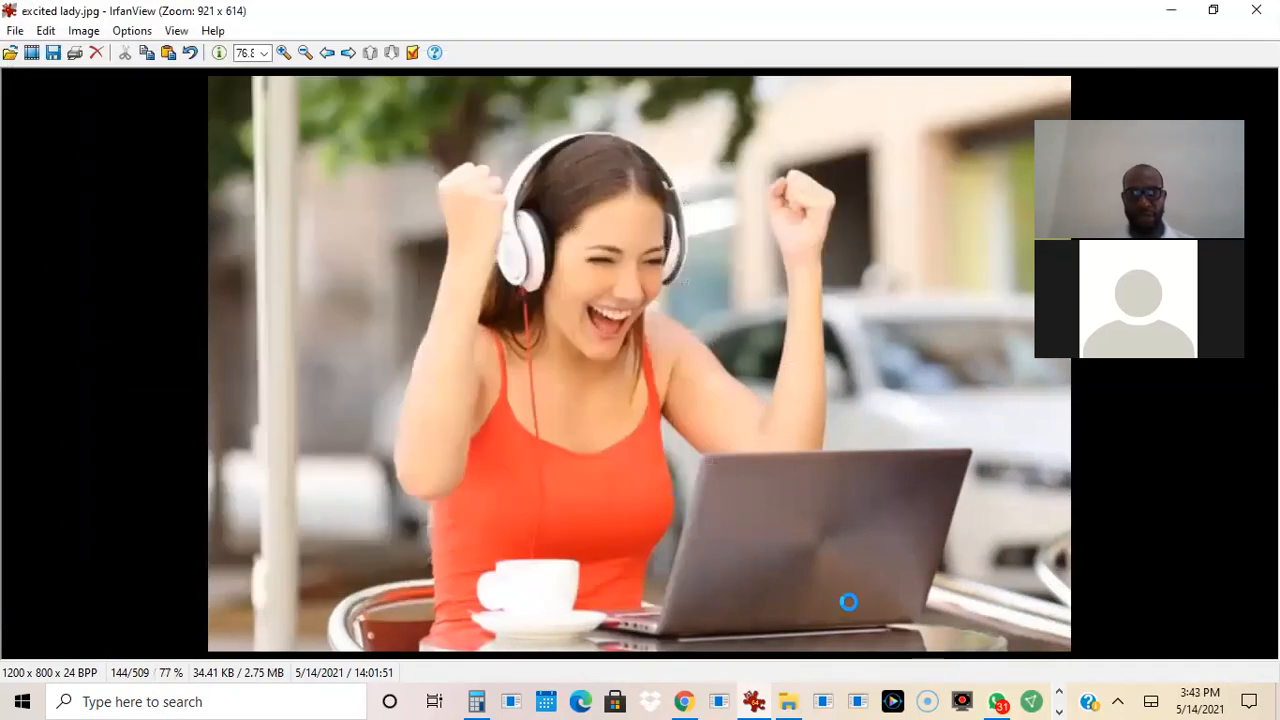
pyautogui.click(684, 701)
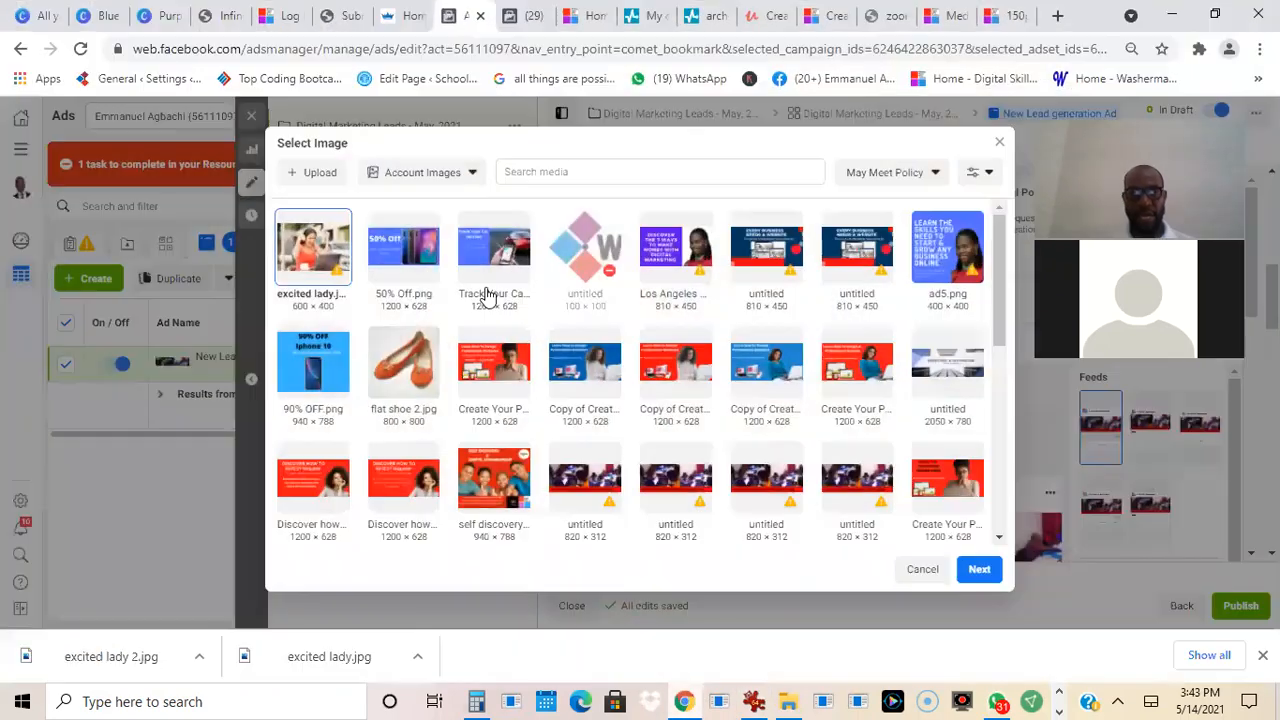
# Upload excited lady 1 from Downloads and apply it as the ad's image for all placements without any recommended crops.
pyautogui.click(316, 176)
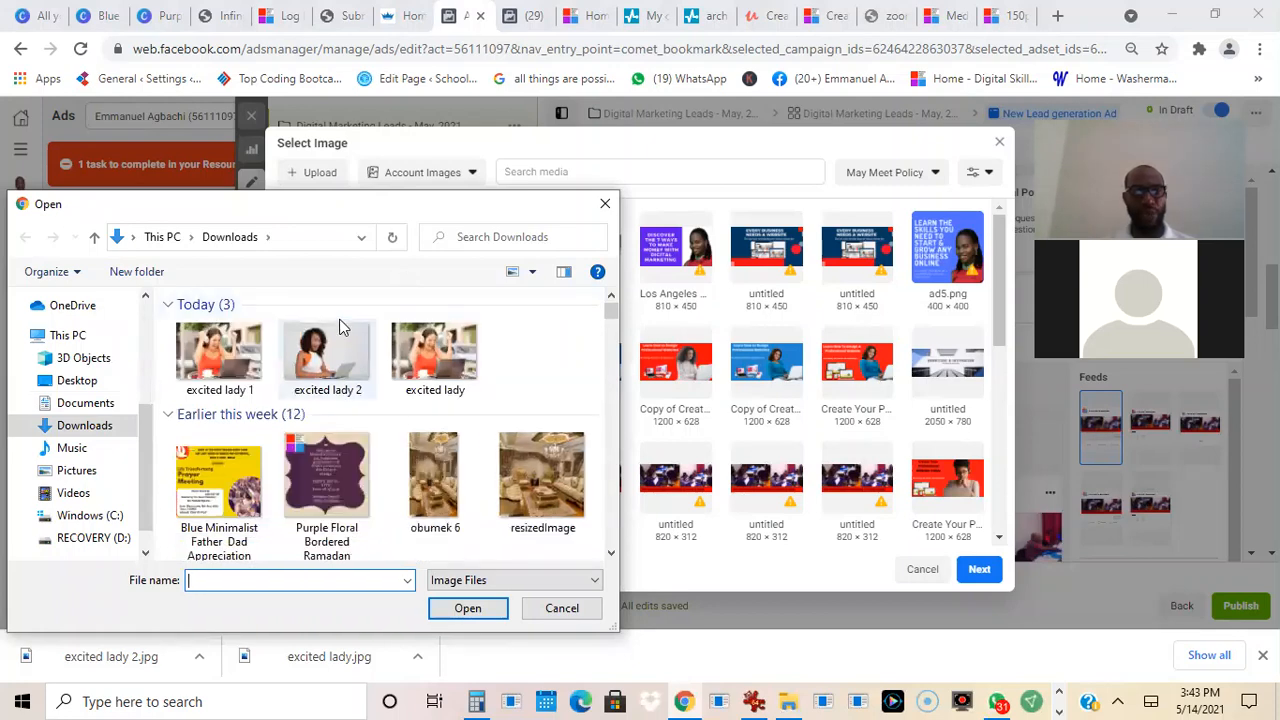
pyautogui.click(237, 343)
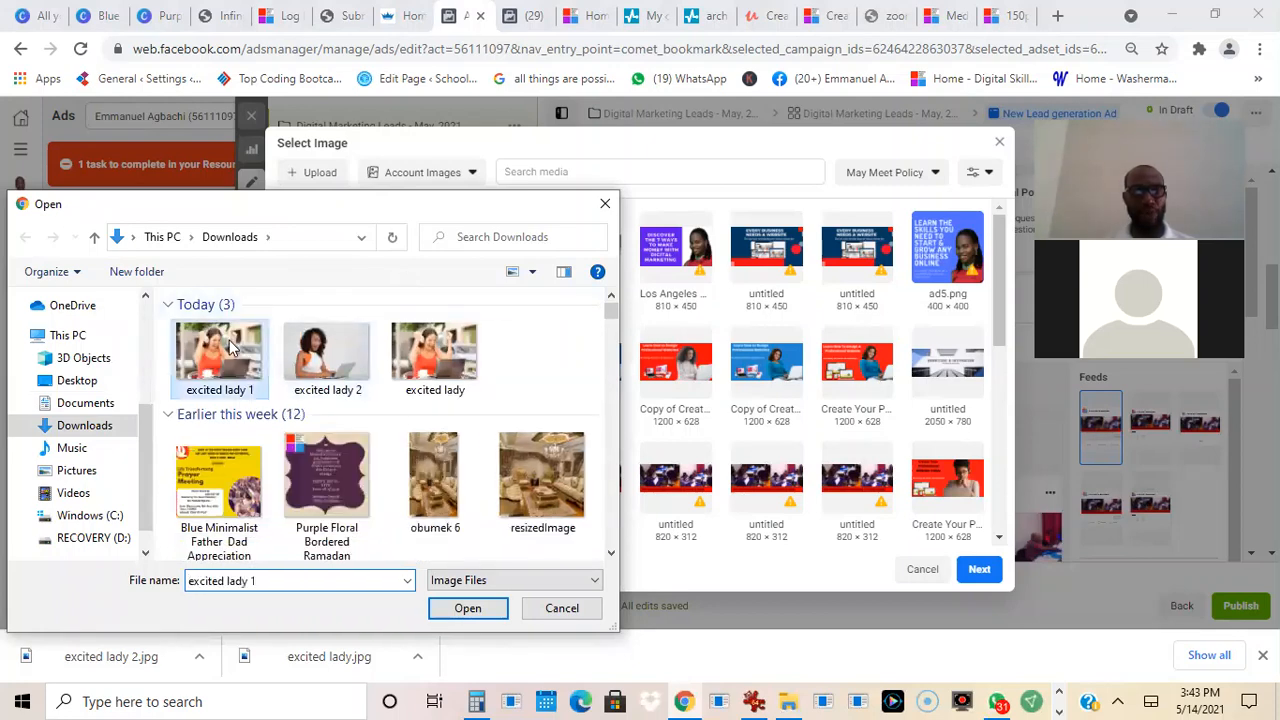
pyautogui.click(467, 608)
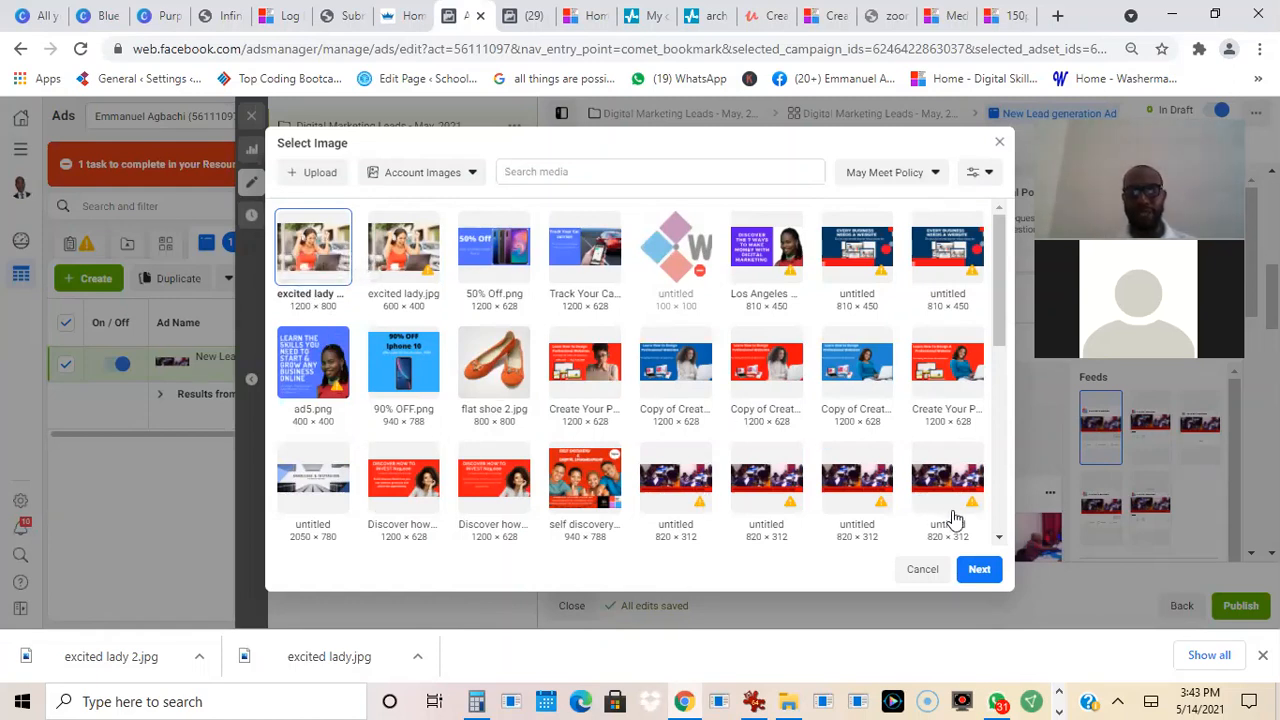
pyautogui.click(979, 568)
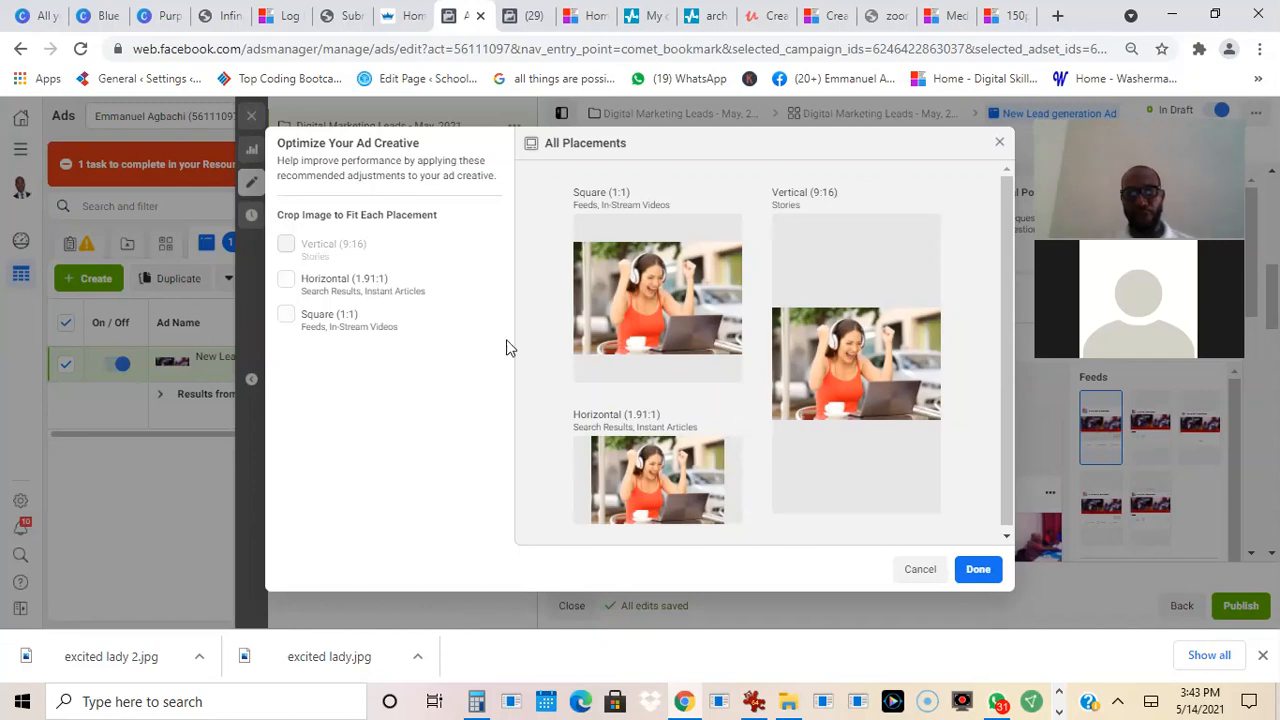
pyautogui.moveTo(600, 222)
pyautogui.click(982, 575)
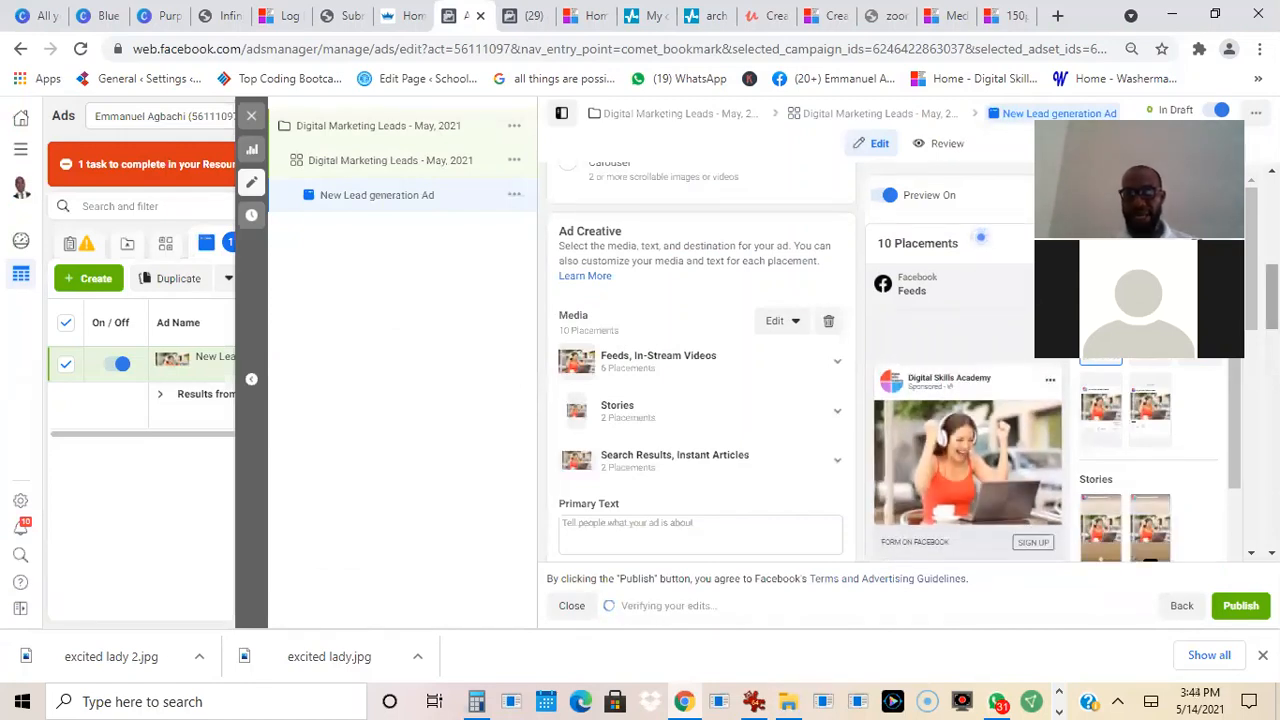
# Enter the ad's primary text as "Get a free ebook on how to make money online with affiliate marketing".
pyautogui.scroll(-3, 700, 380)
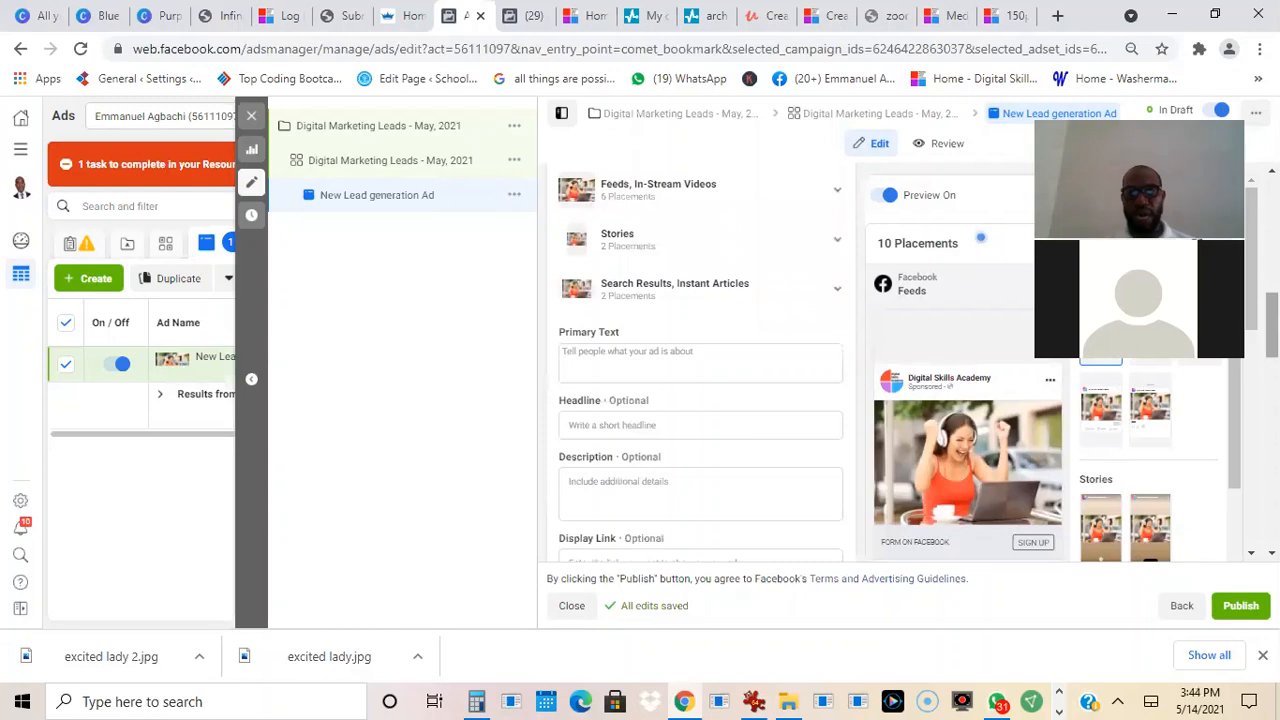
pyautogui.click(738, 372)
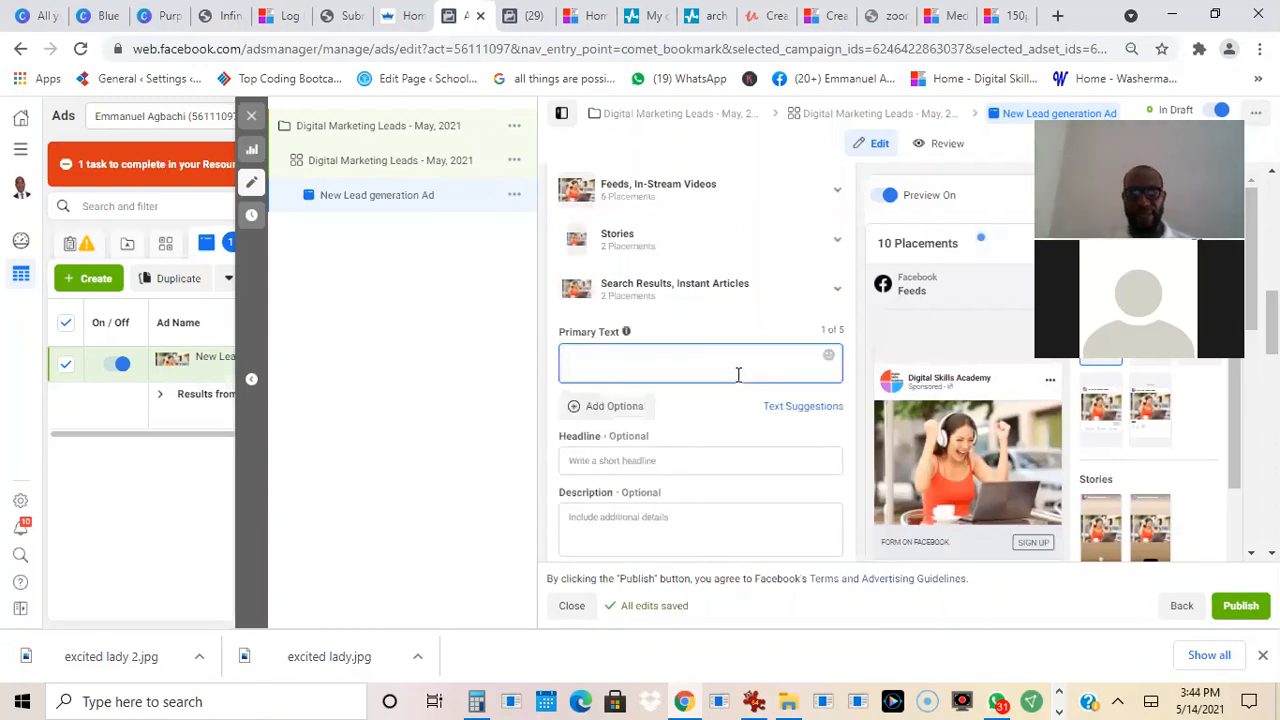
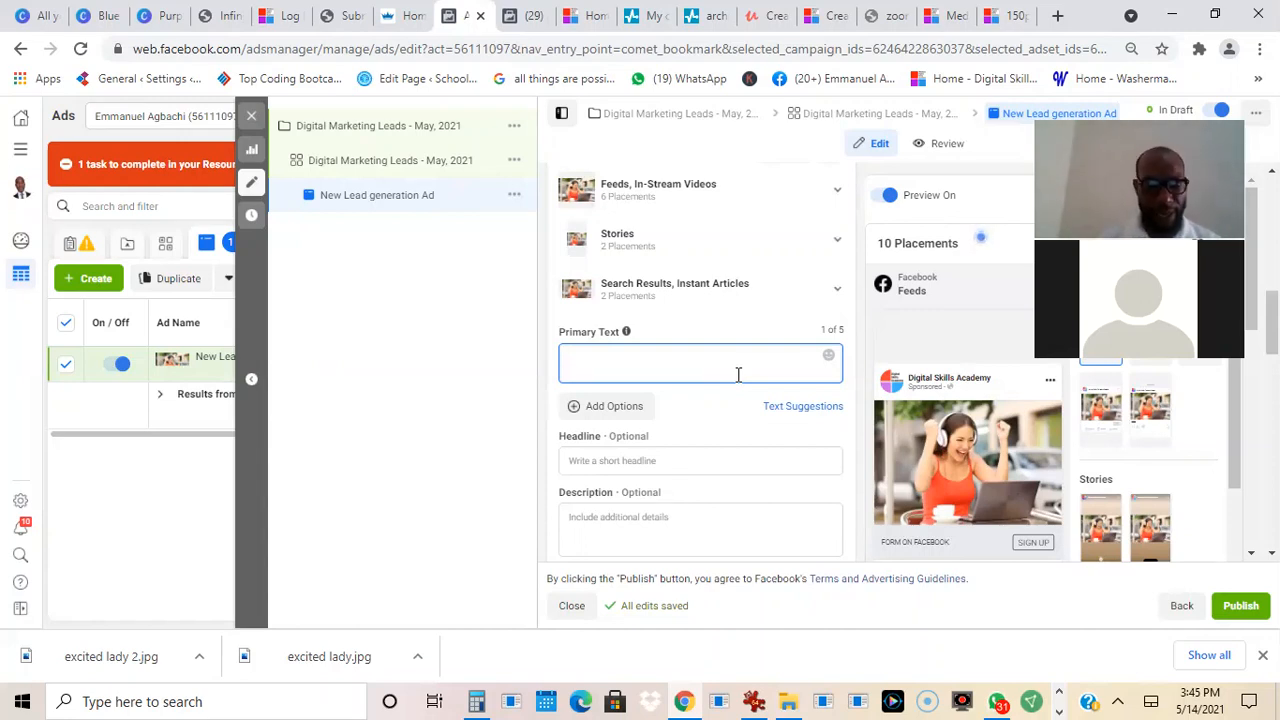
pyautogui.write('Get a free ebook')
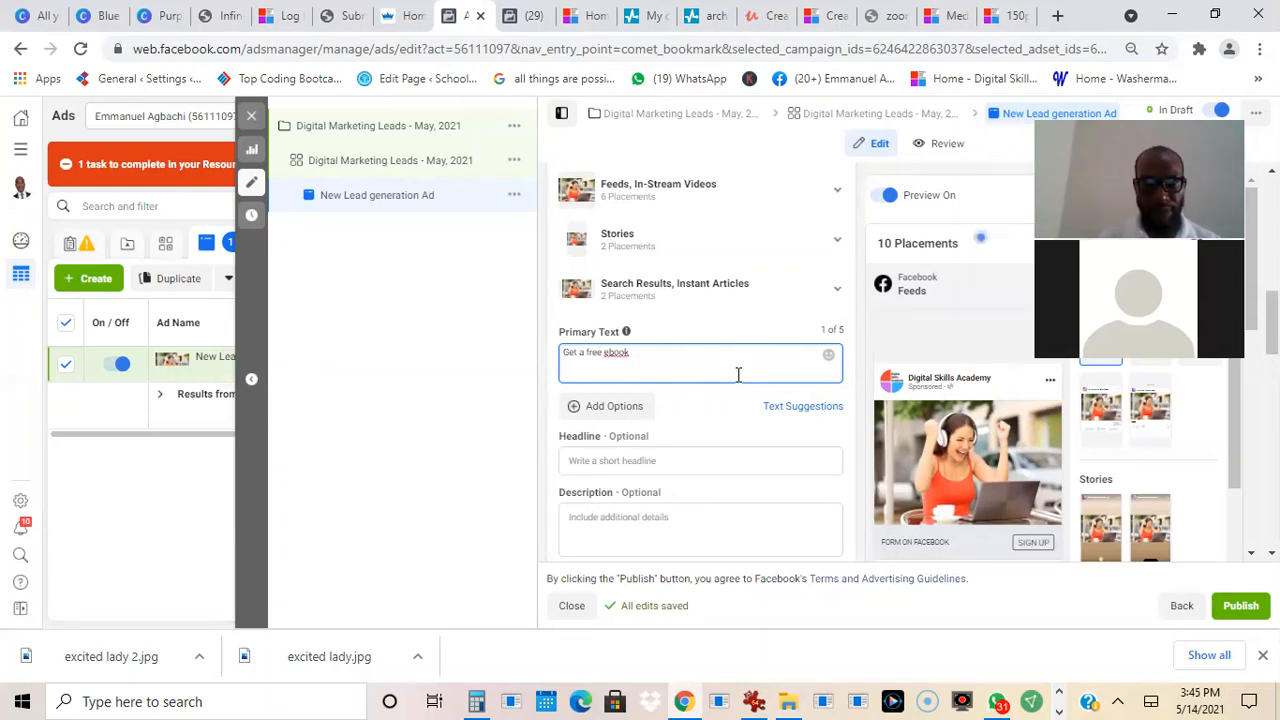
pyautogui.write(' on how to make mor')
pyautogui.write('ey online with affiliate marketing')
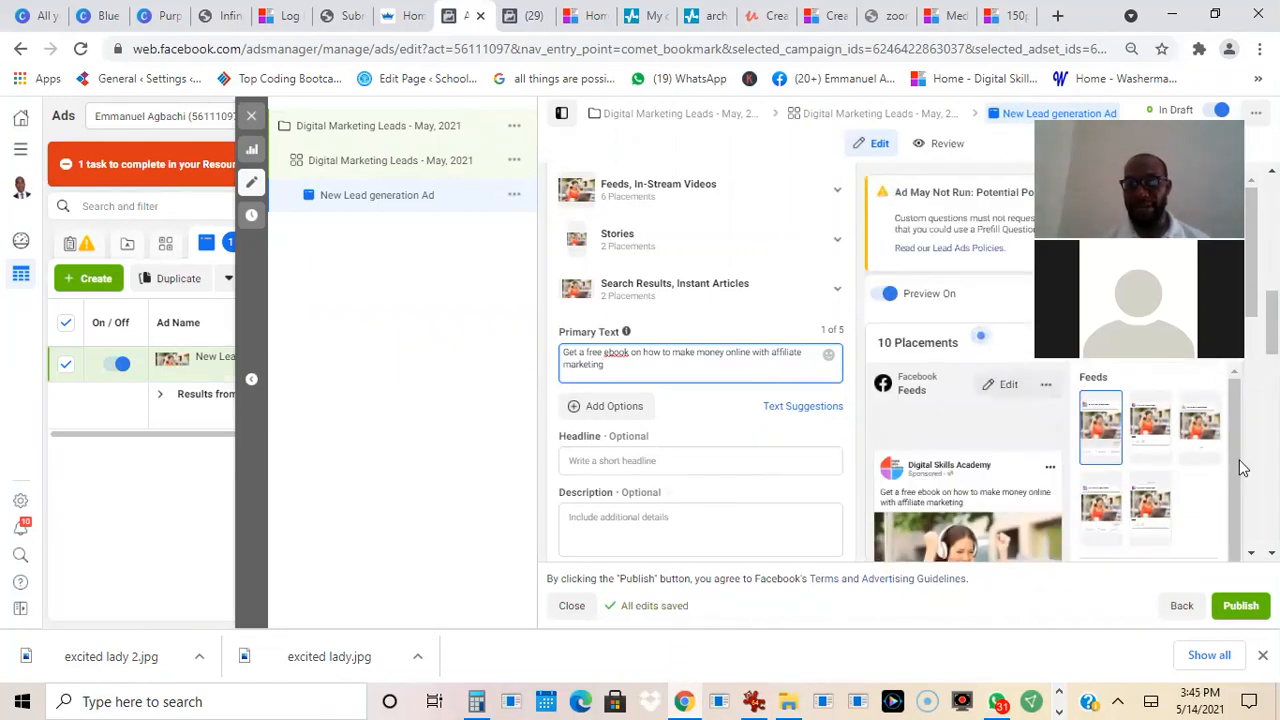
pyautogui.scroll(-1, 700, 400)
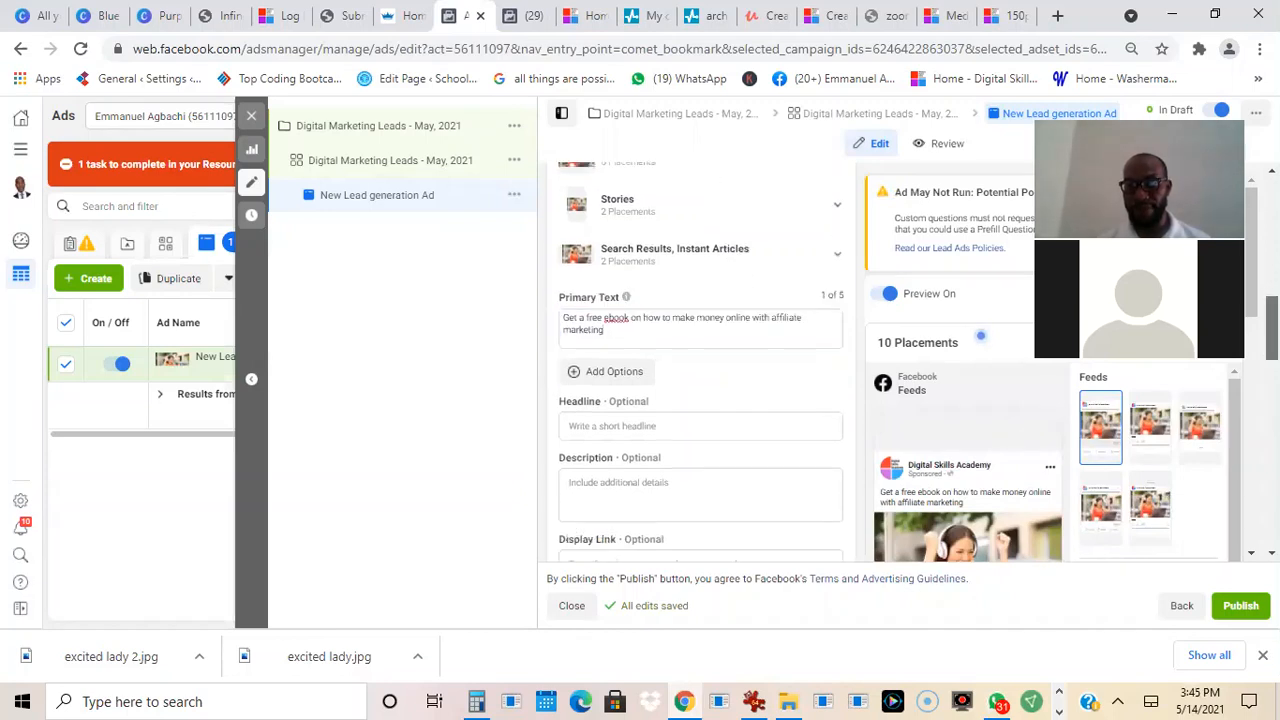
pyautogui.moveTo(1272, 334); pyautogui.dragTo(1272, 332)
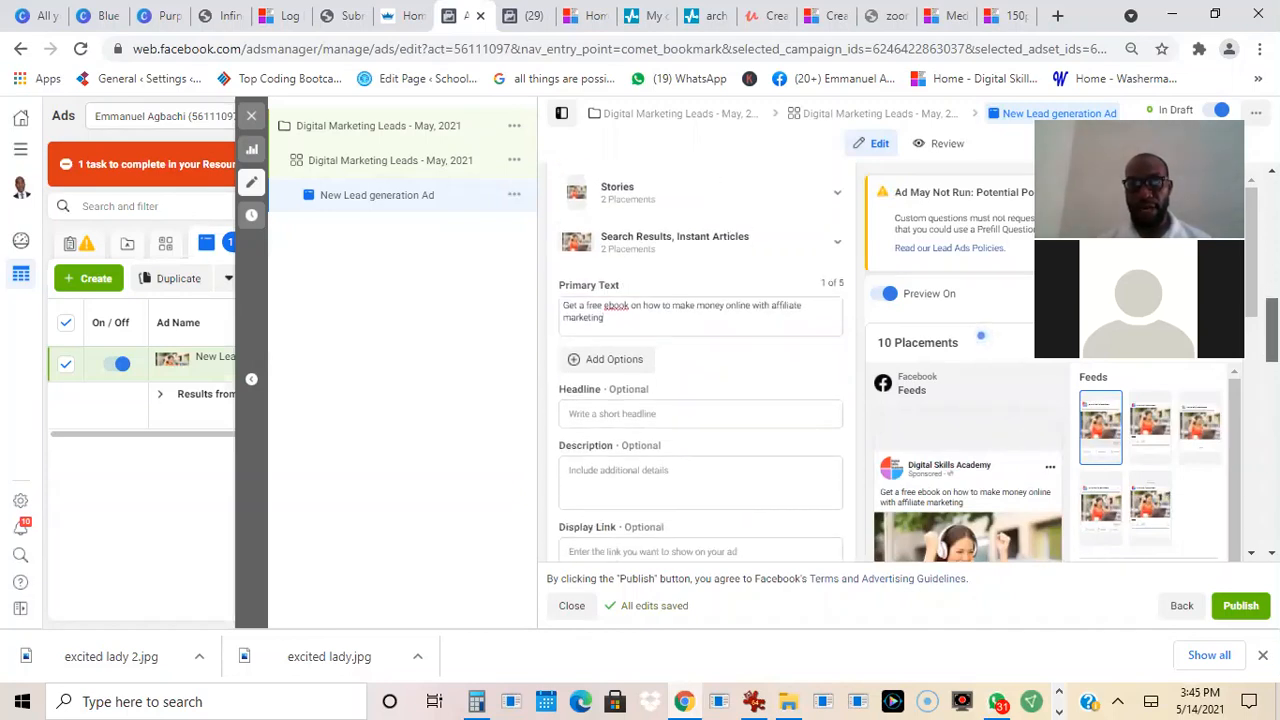
pyautogui.click(620, 413)
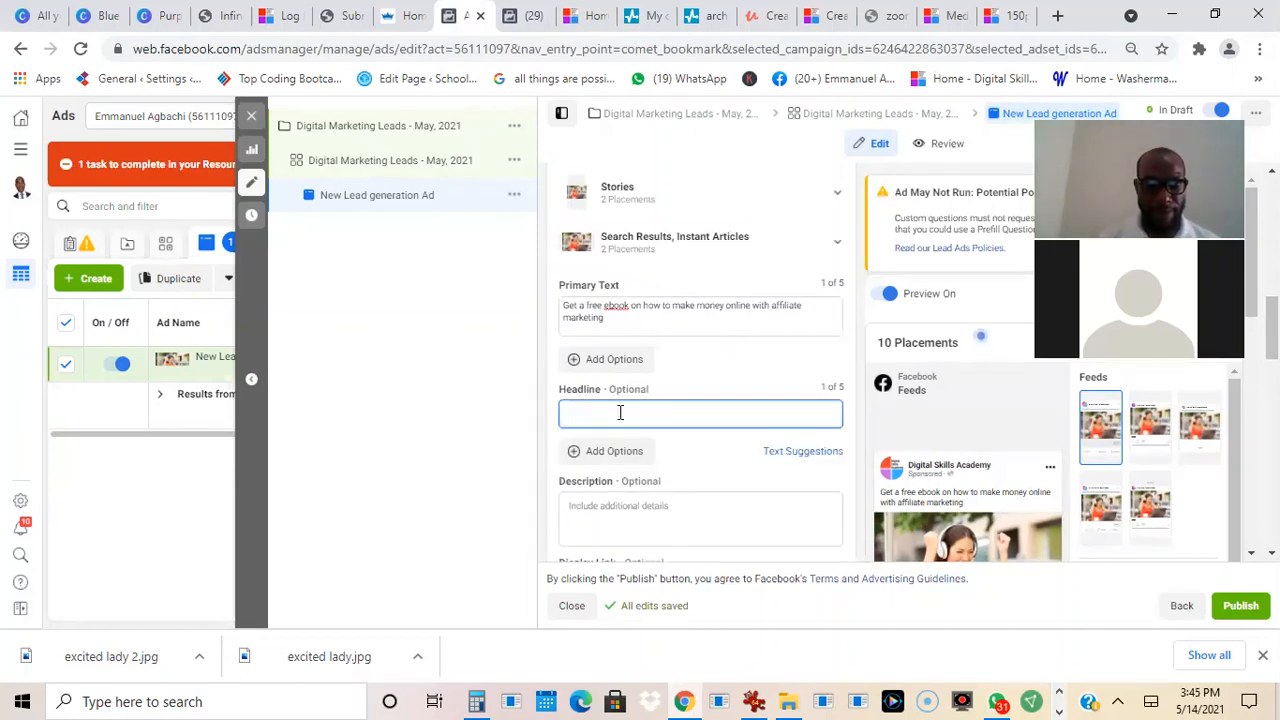
pyautogui.write('In thi')
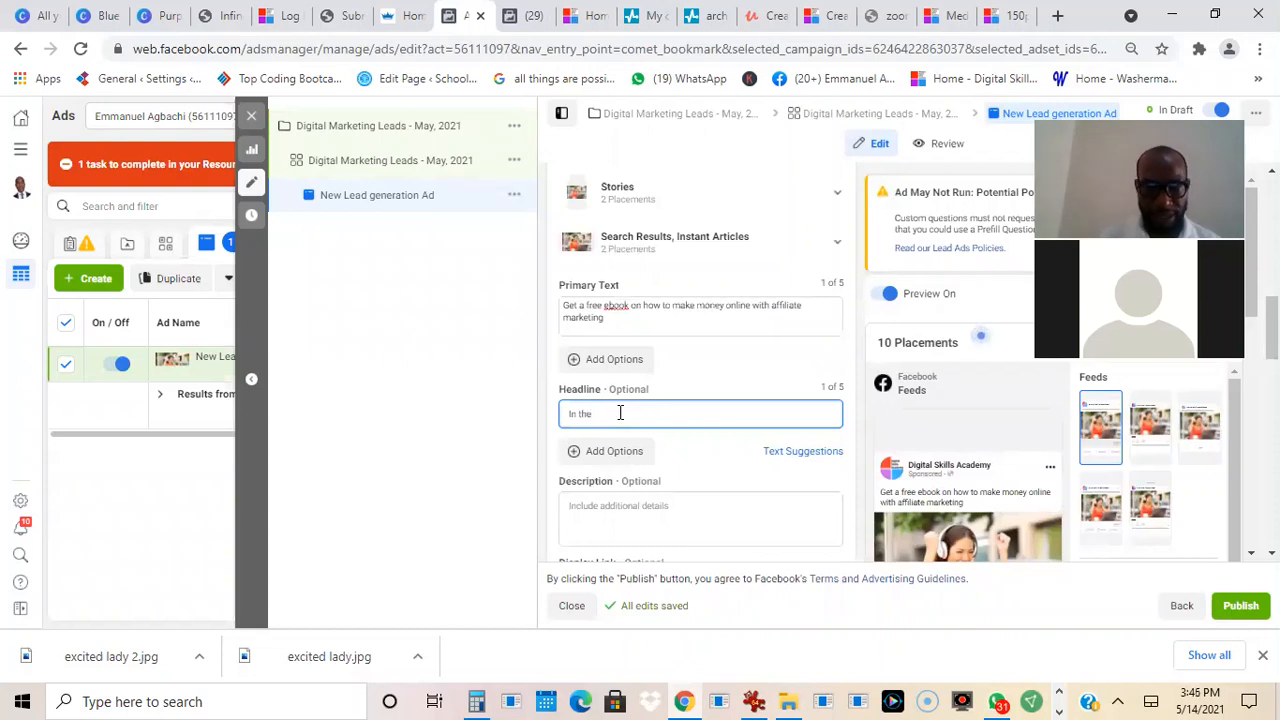
pyautogui.press('BackSpace')
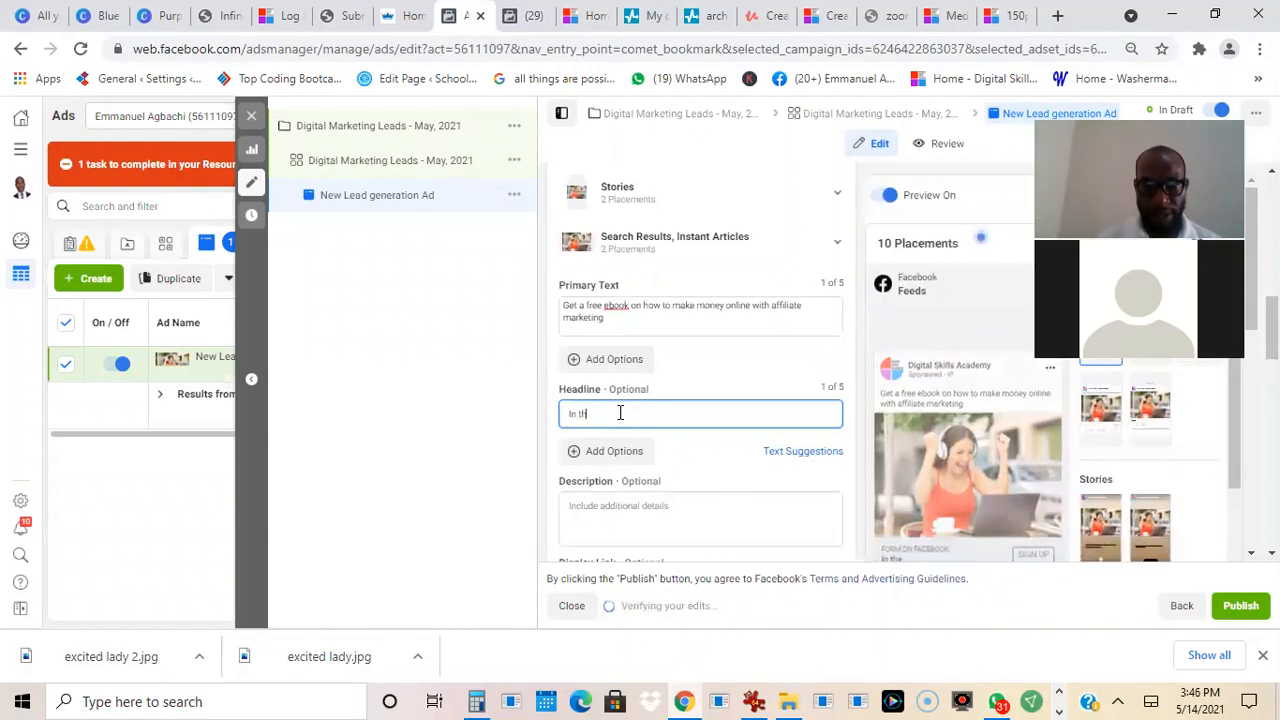
pyautogui.press('BackSpace')
pyautogui.press('BackSpace')
pyautogui.press('BackSpace')
pyautogui.press('BackSpace')
pyautogui.press('BackSpace')
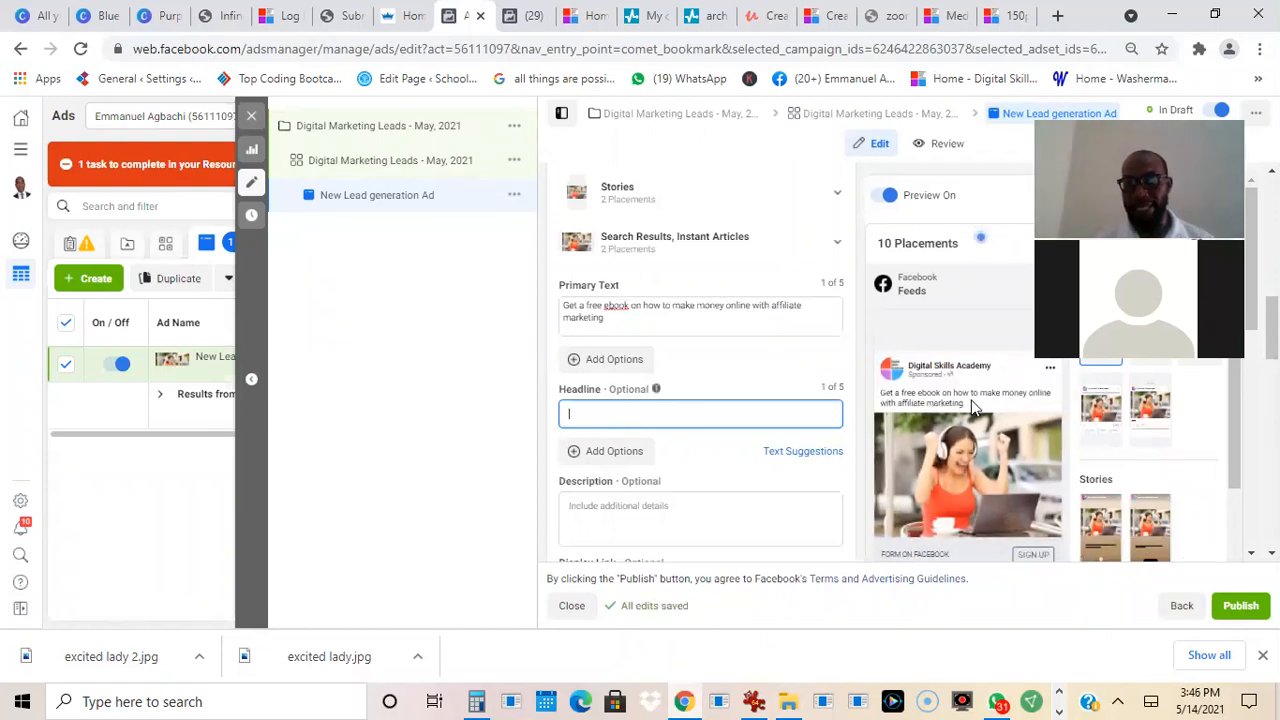
# Enter "Make money with Affiliate Marketing" as the ad's description.
pyautogui.click(656, 523)
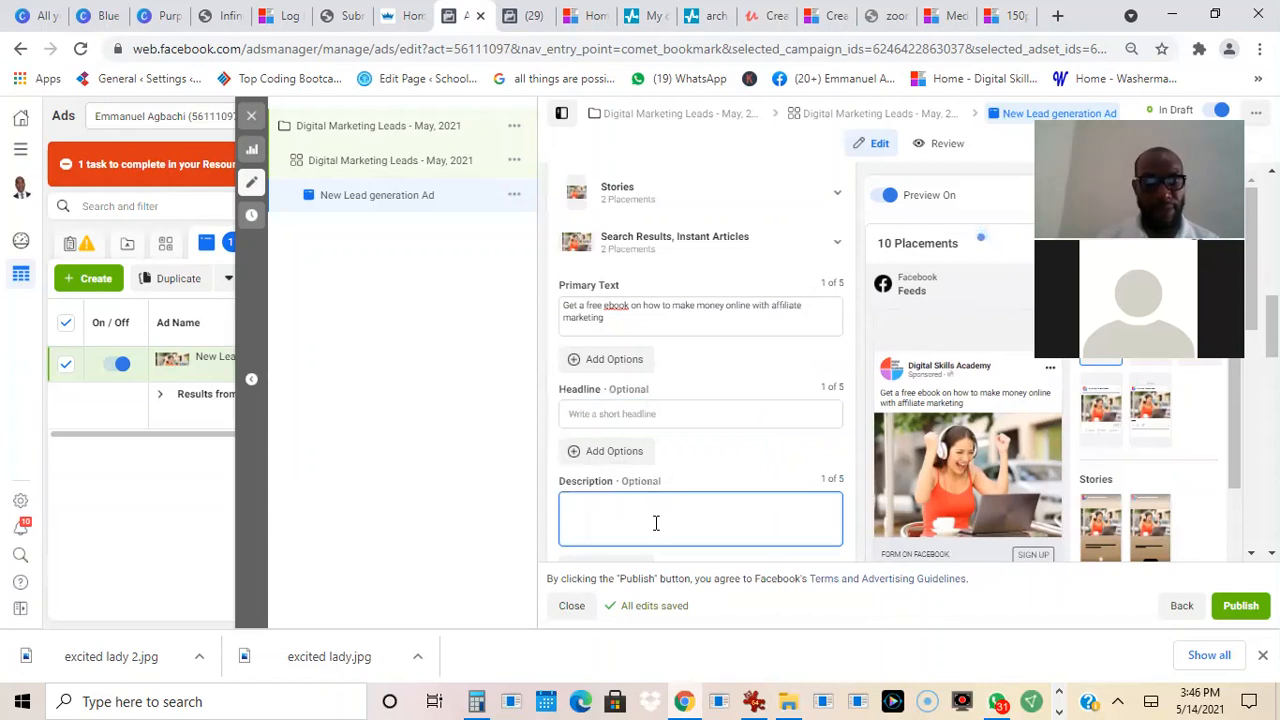
pyautogui.write('L')
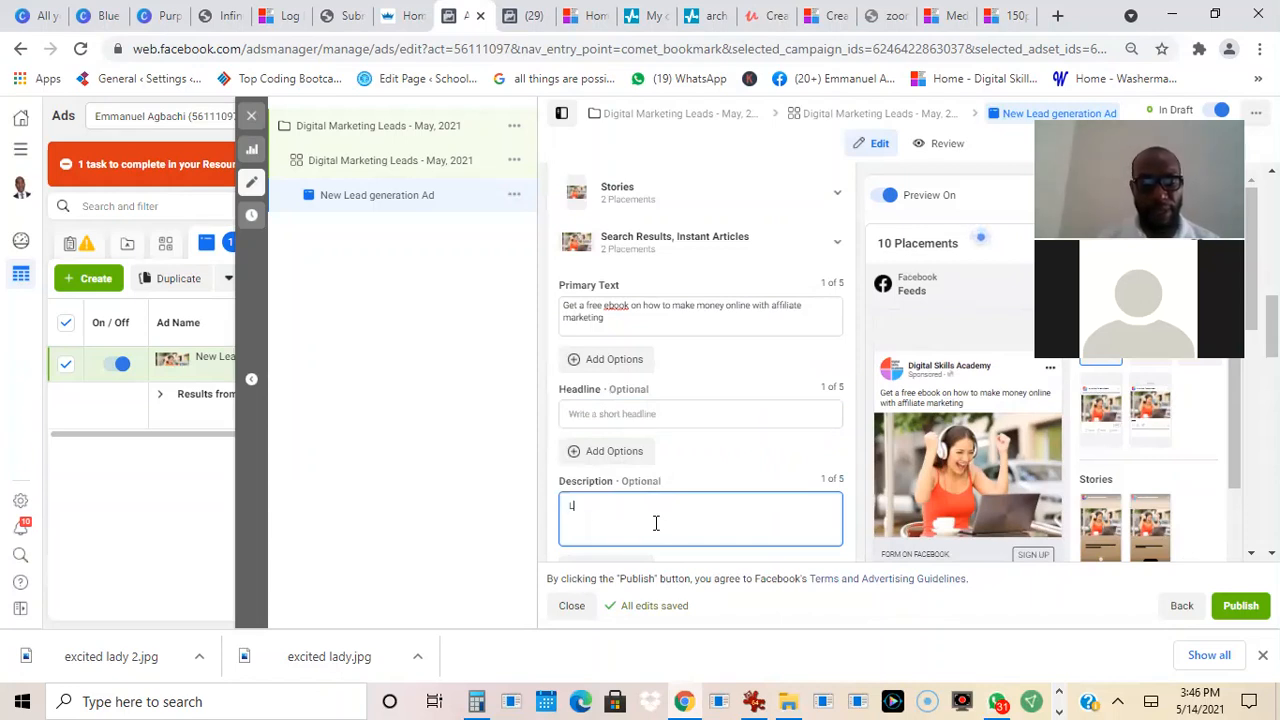
pyautogui.press('BackSpace')
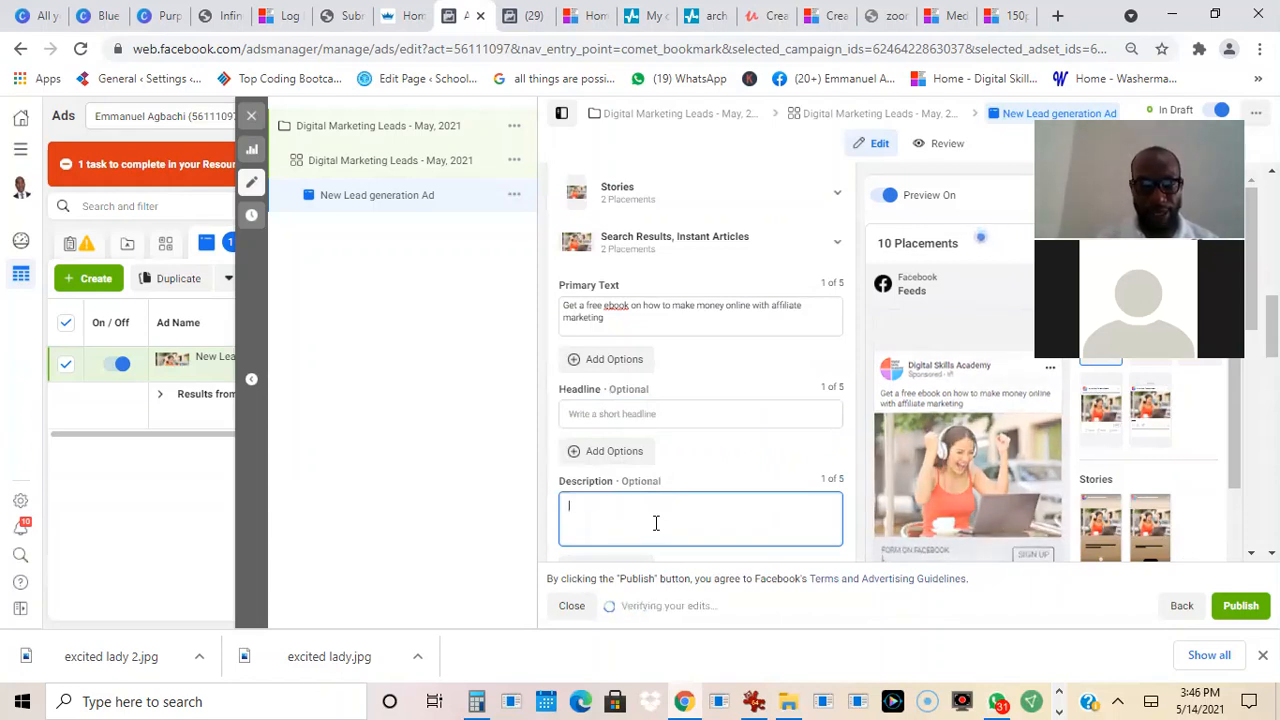
pyautogui.write('Kmae')
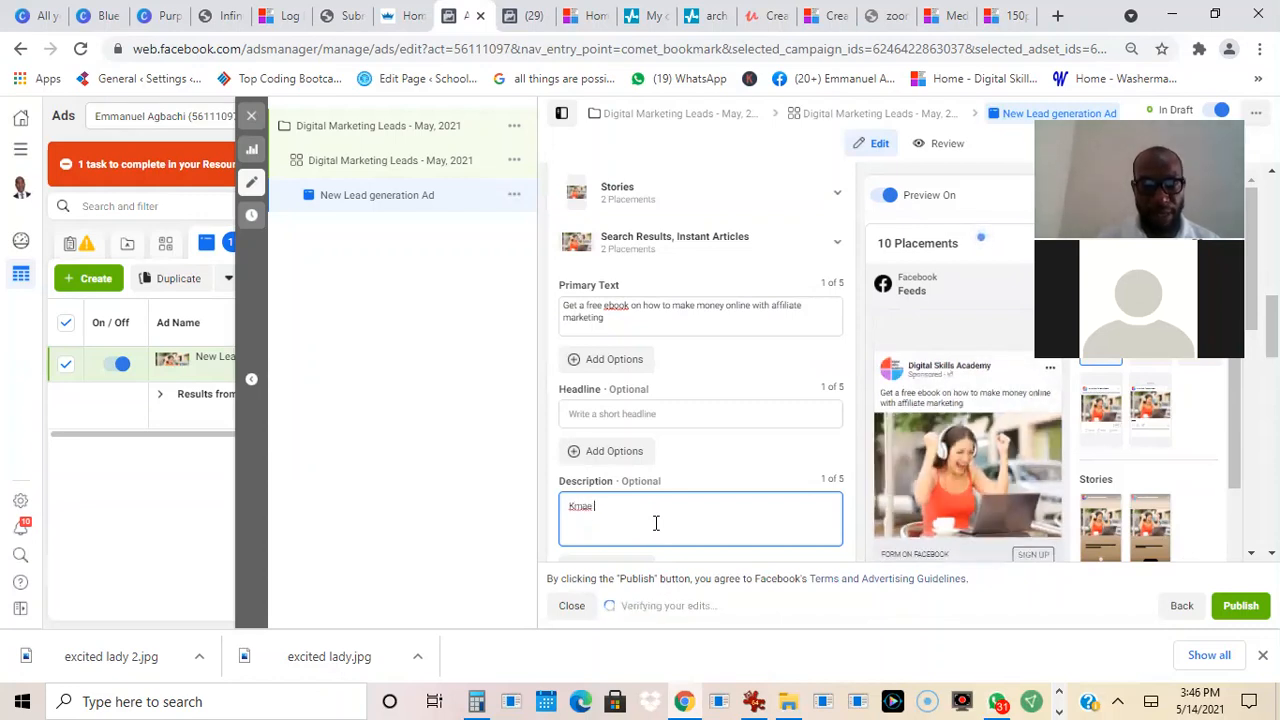
pyautogui.press('BackSpace')
pyautogui.press('BackSpace')
pyautogui.press('BackSpace')
pyautogui.press('BackSpace')
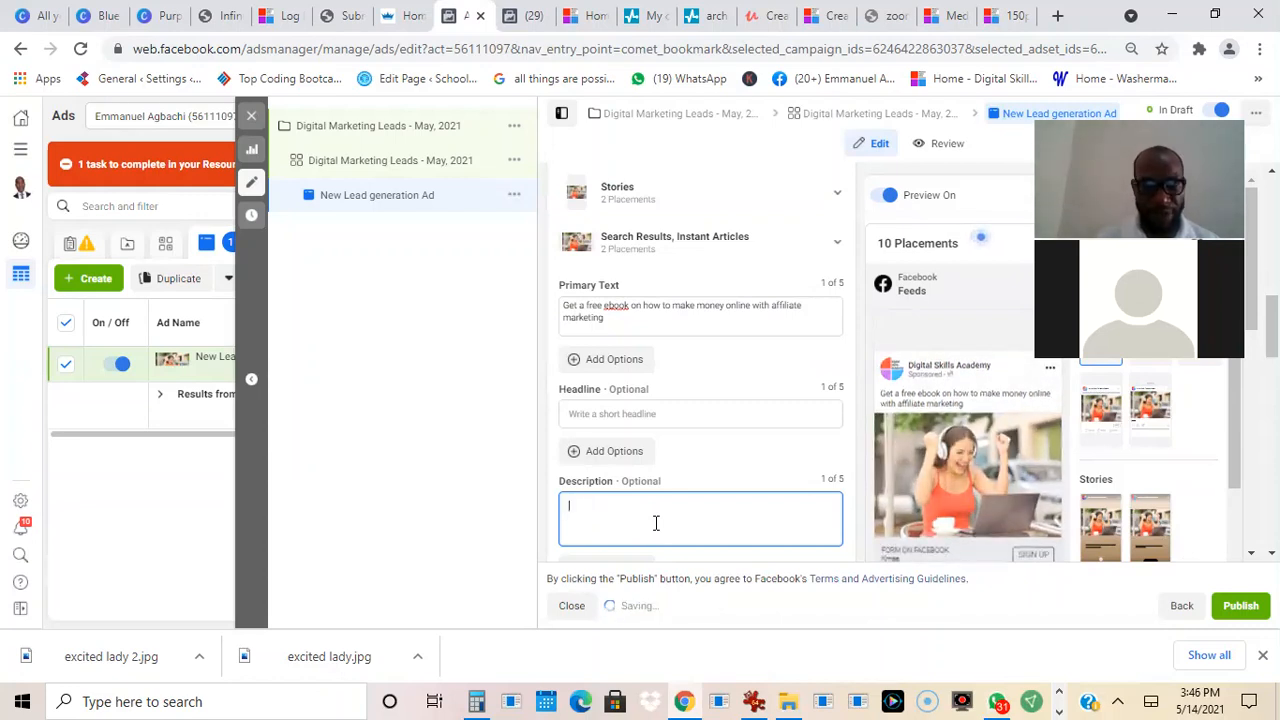
pyautogui.write('Make money with')
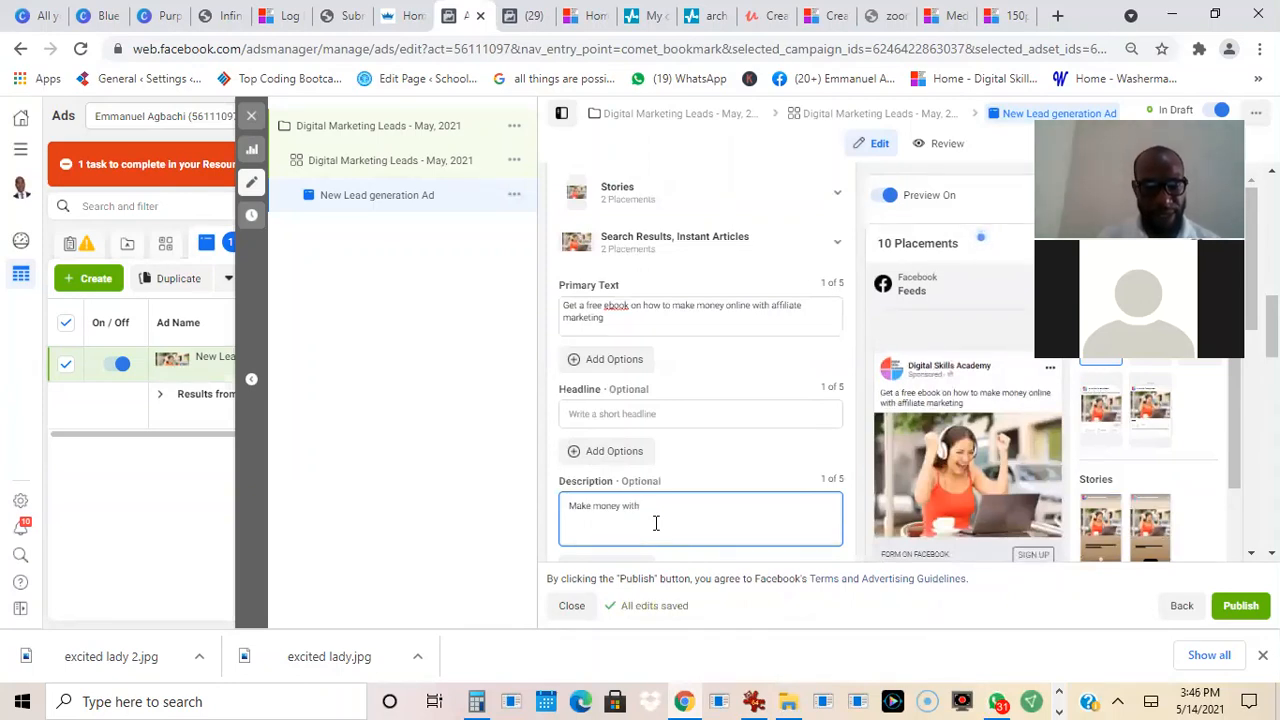
pyautogui.write(' Affiliate Marketing')
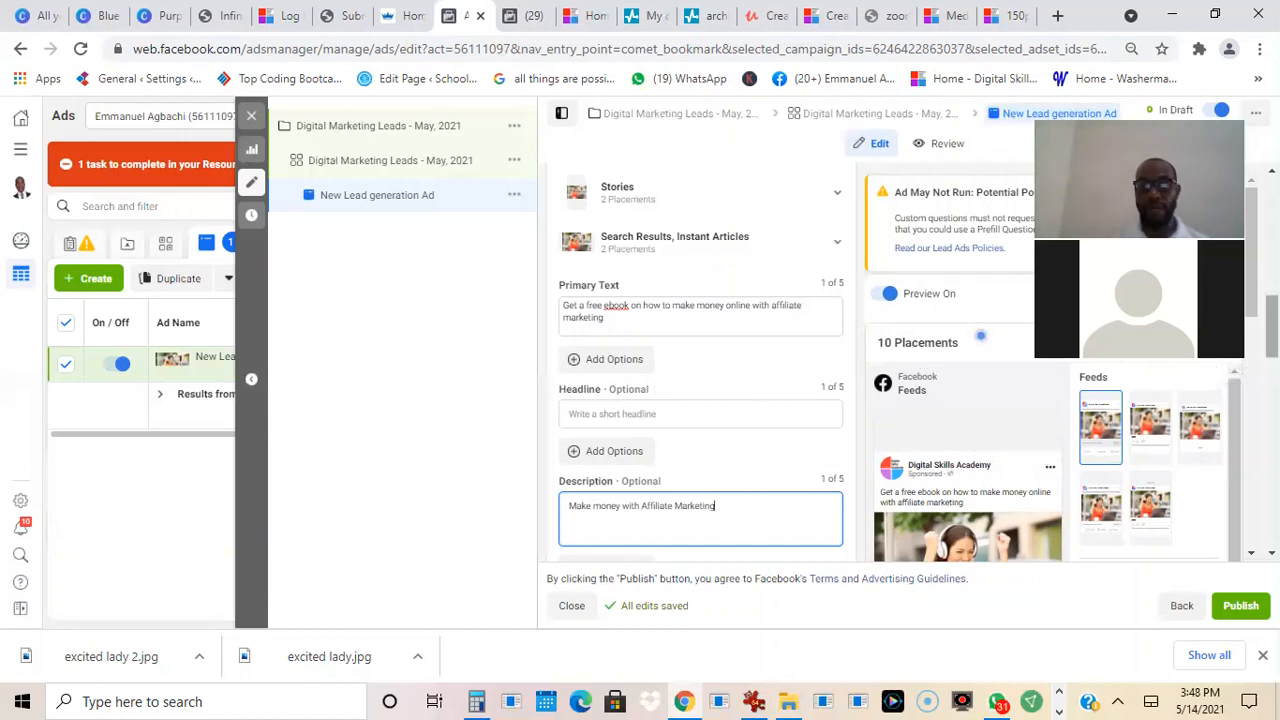
# Create a new instant form for the ad and name it "Digital Marketing Leads, May 2021".
pyautogui.scroll(-4, 700, 380)
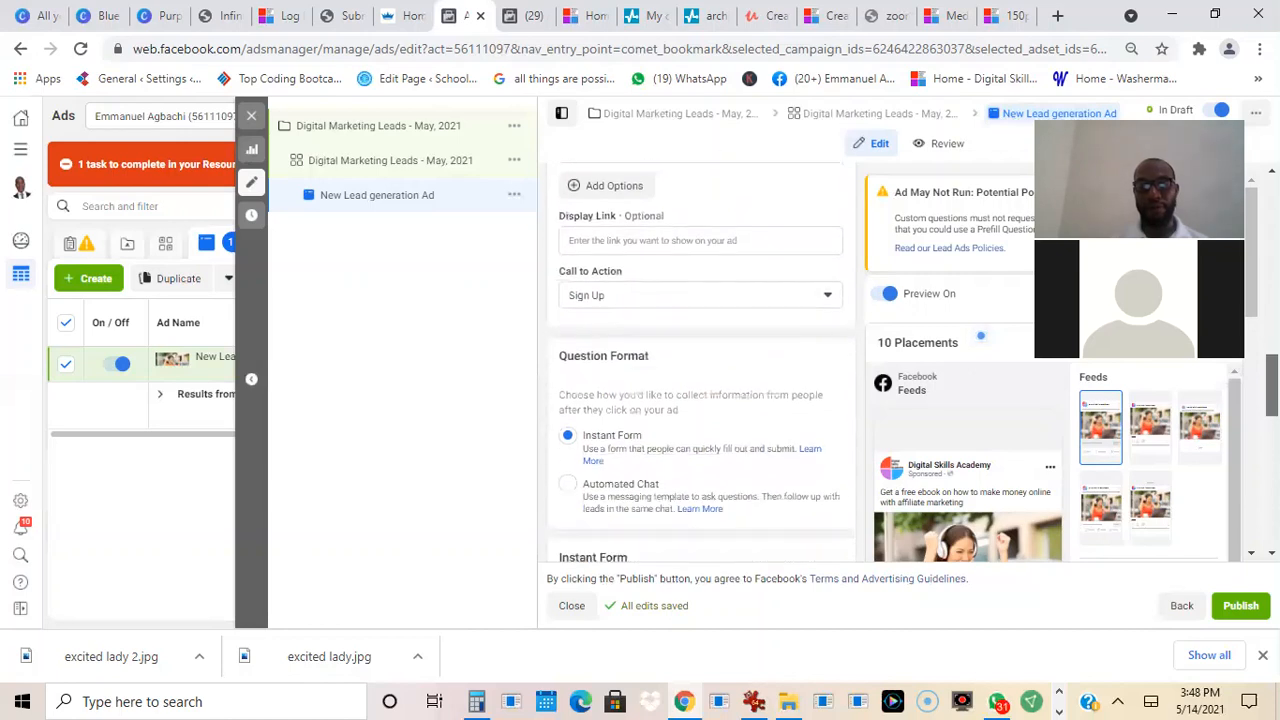
pyautogui.scroll(-2, 700, 380)
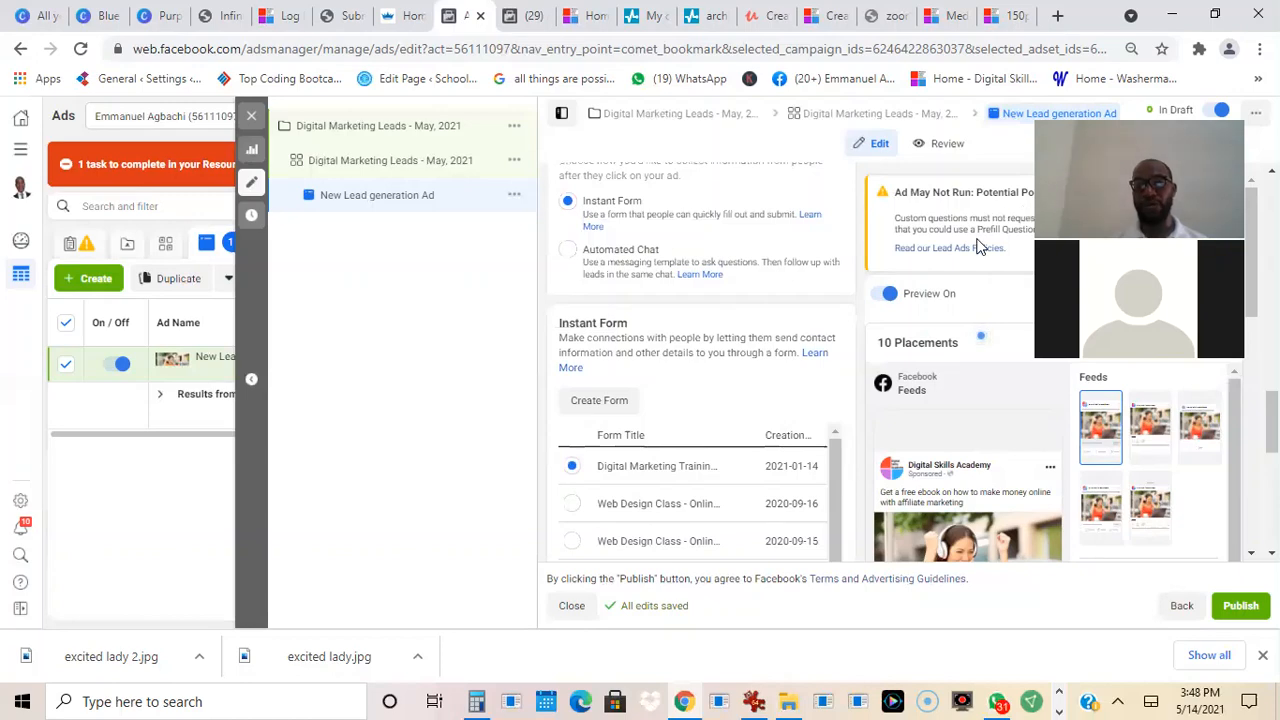
pyautogui.click(601, 406)
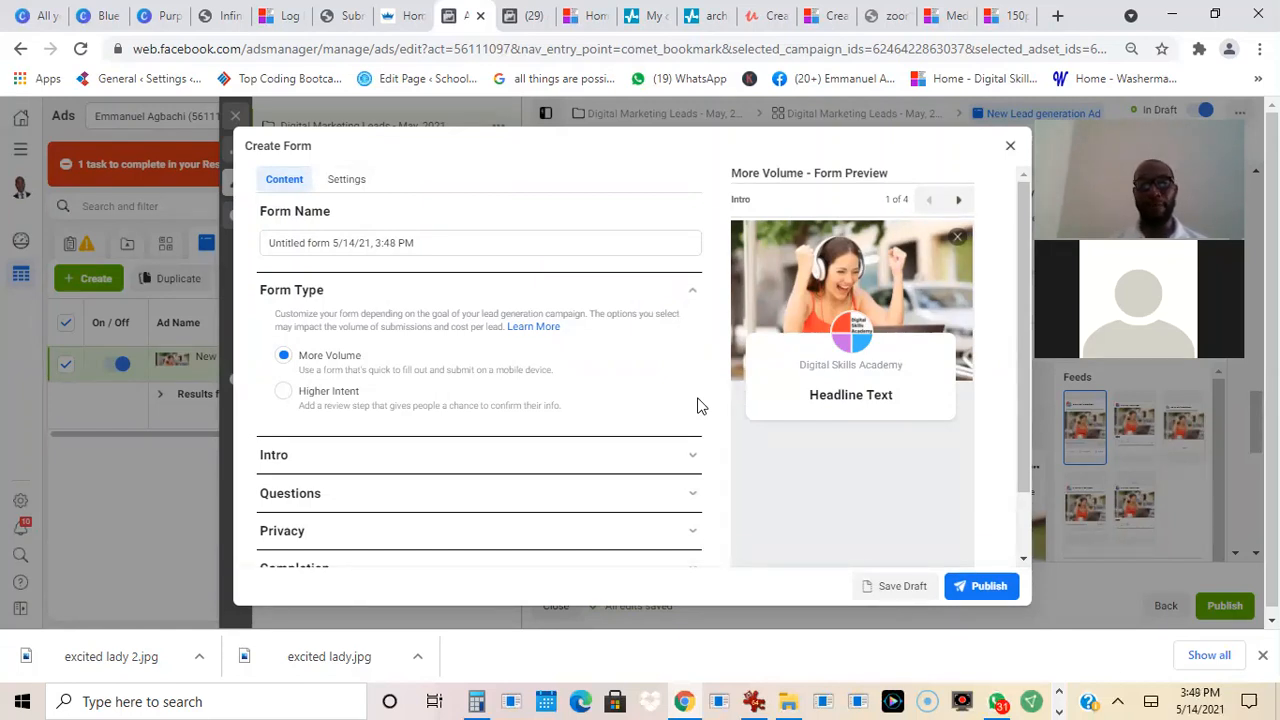
pyautogui.click(425, 242)
pyautogui.press('BackSpace')
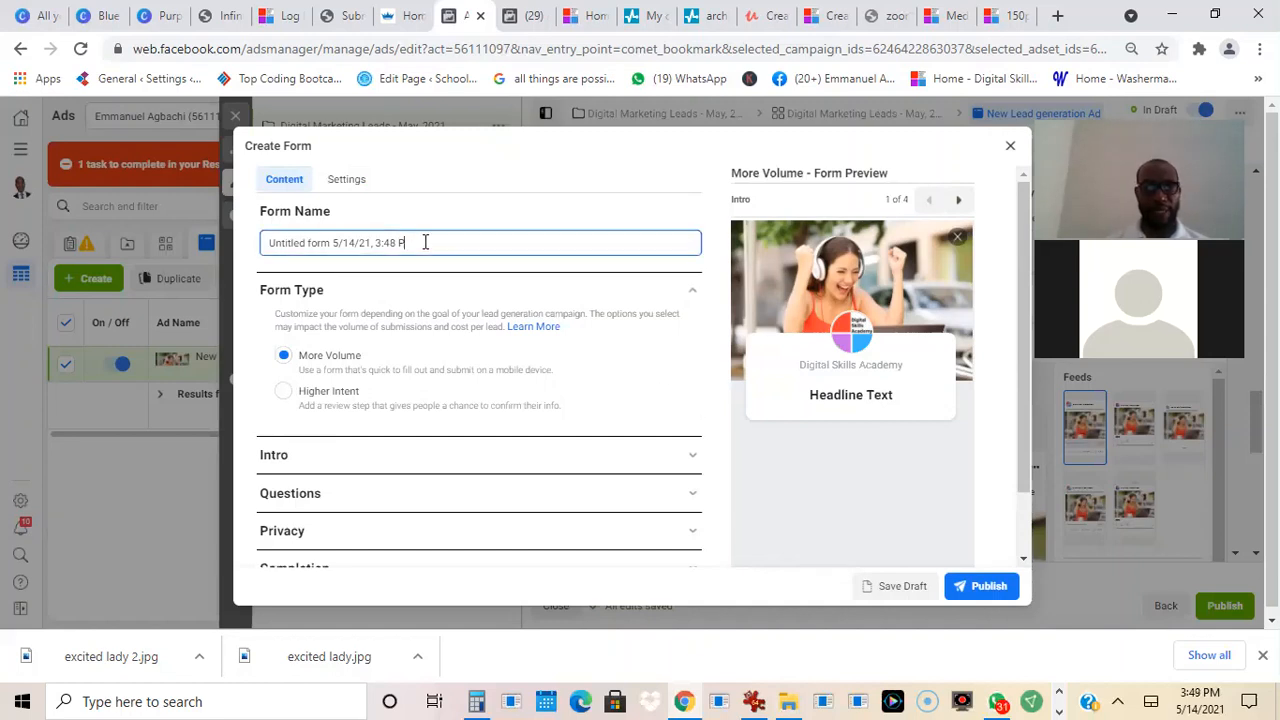
pyautogui.hotkey('ctrl', 'a')
pyautogui.press('BackSpace')
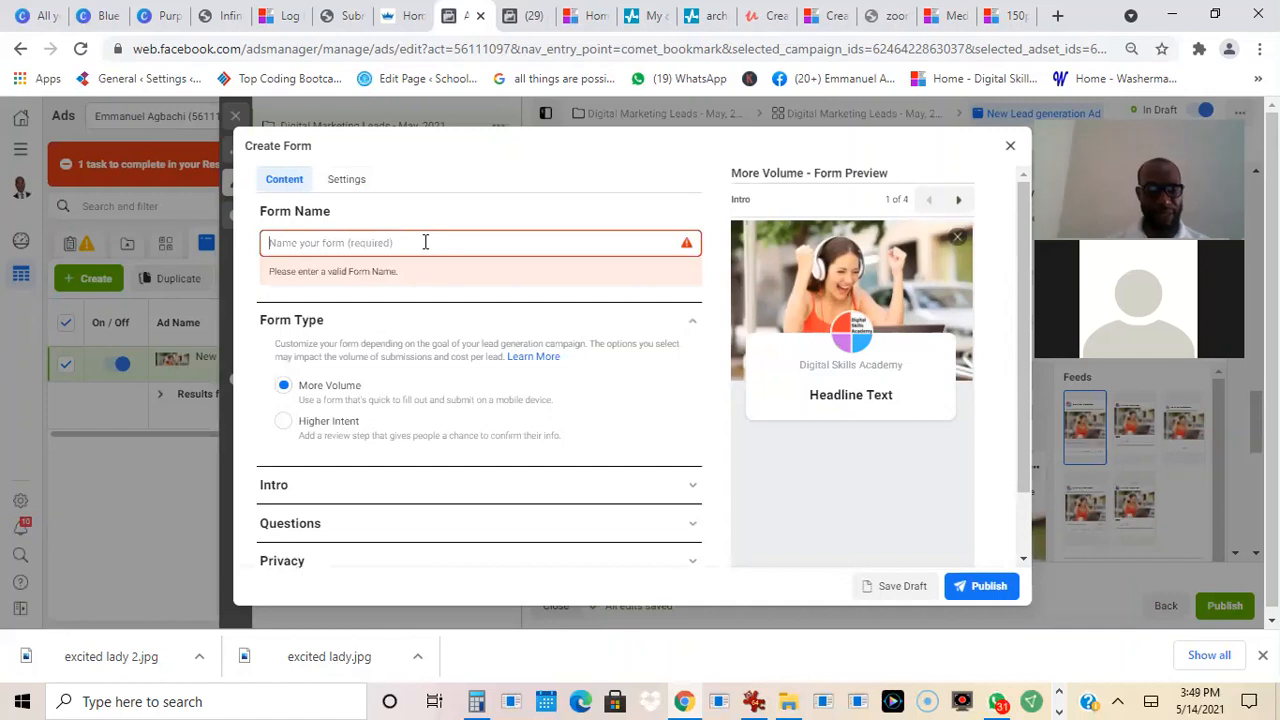
pyautogui.write('Digital Marketing Leads')
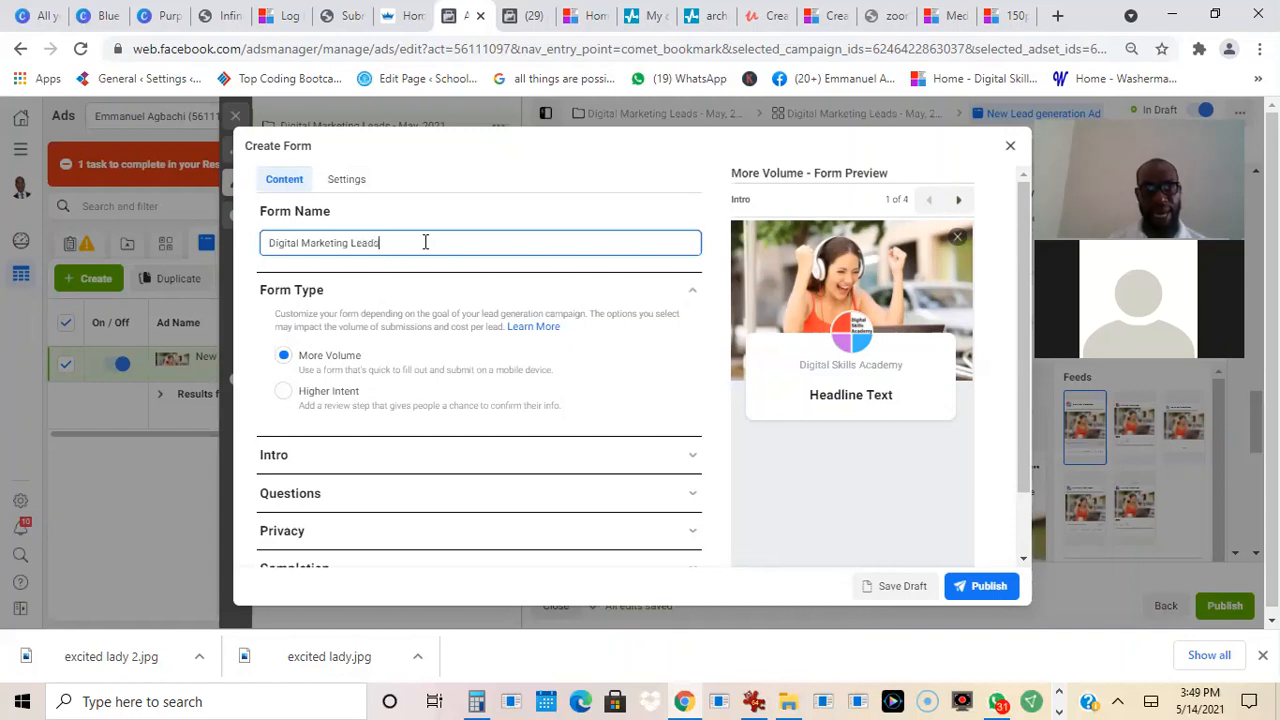
pyautogui.write(', M')
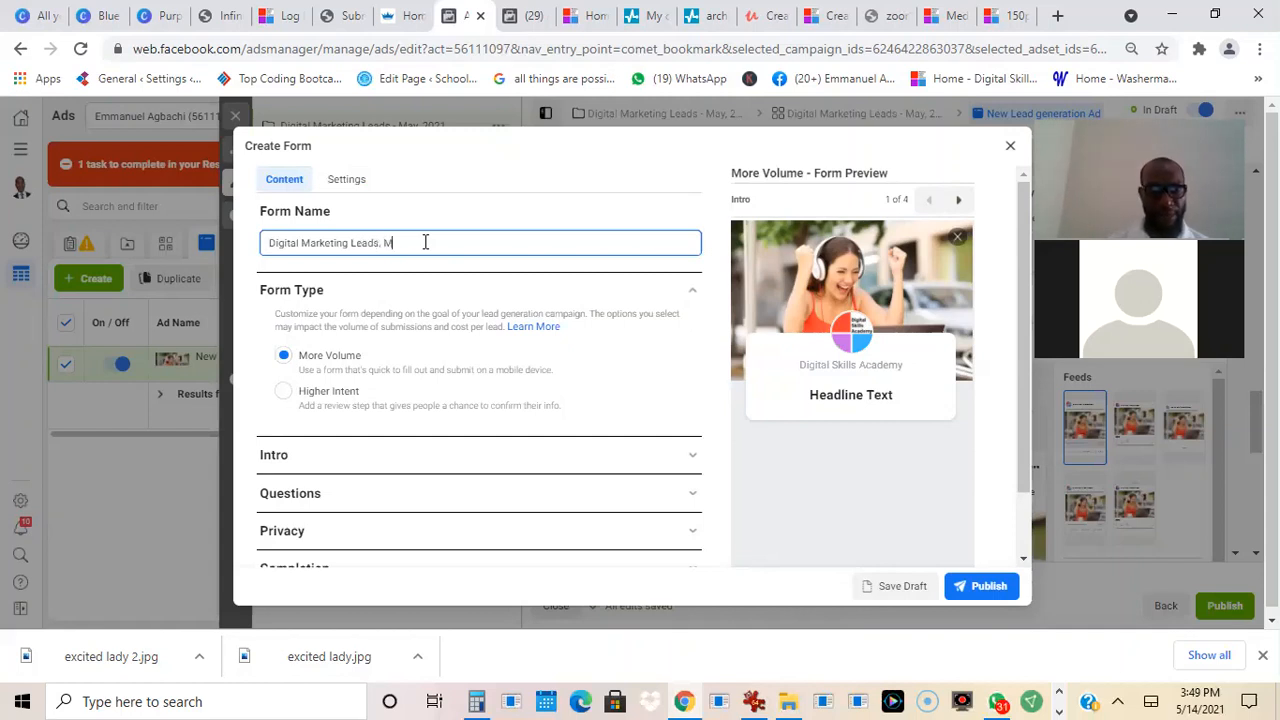
pyautogui.write('ay 202')
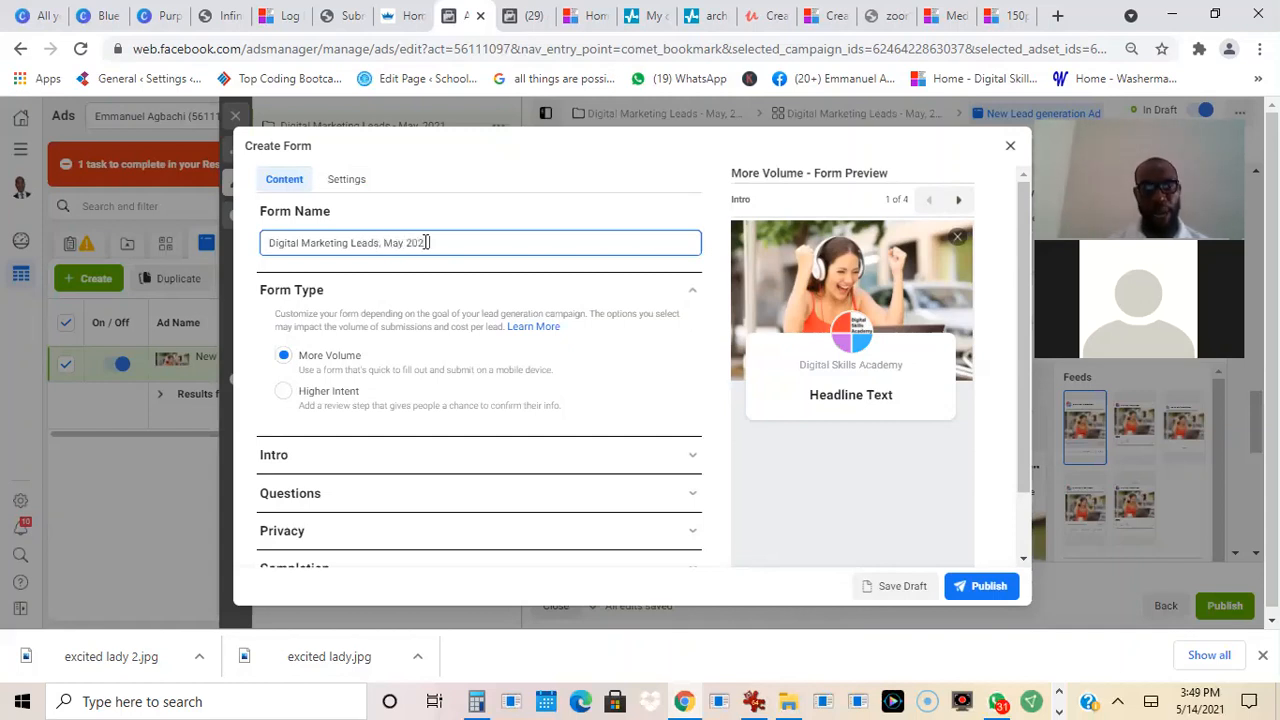
pyautogui.write('1')
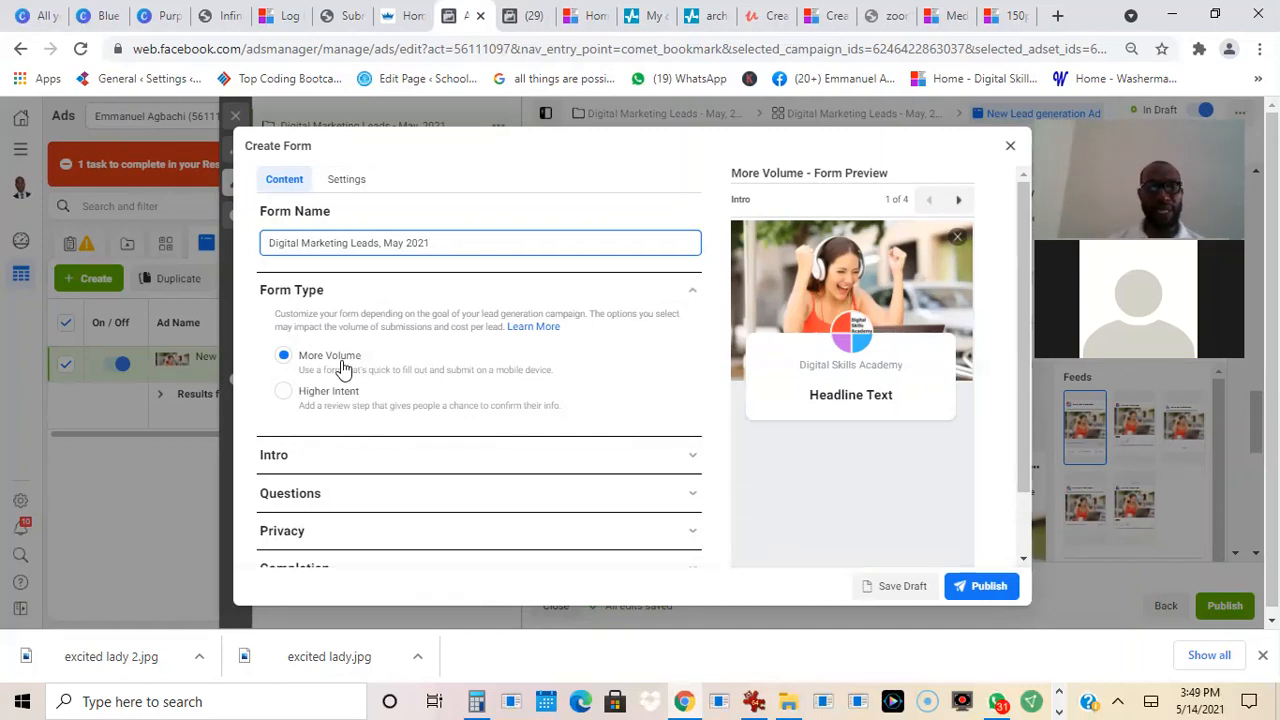
# Enter "In this Ebook, you will learn How to" as the greeting headline in the form's intro section.
pyautogui.moveTo(1025, 380); pyautogui.dragTo(1025, 442)
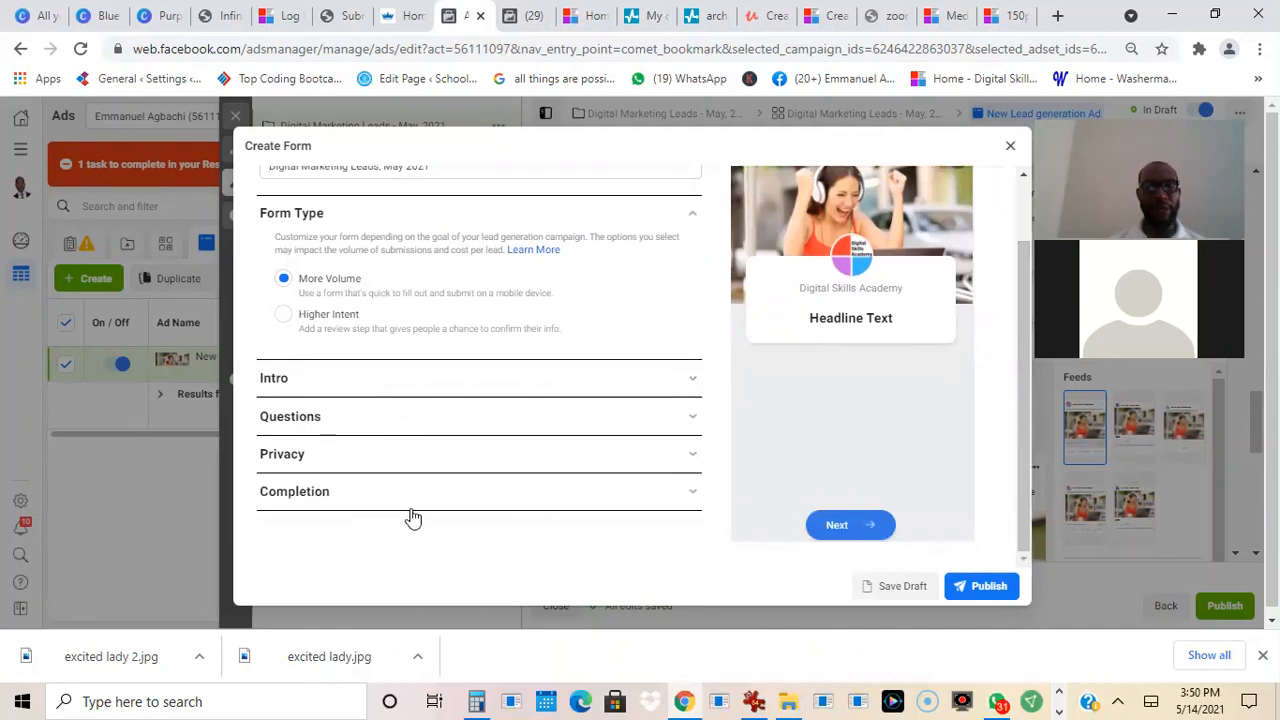
pyautogui.click(696, 382)
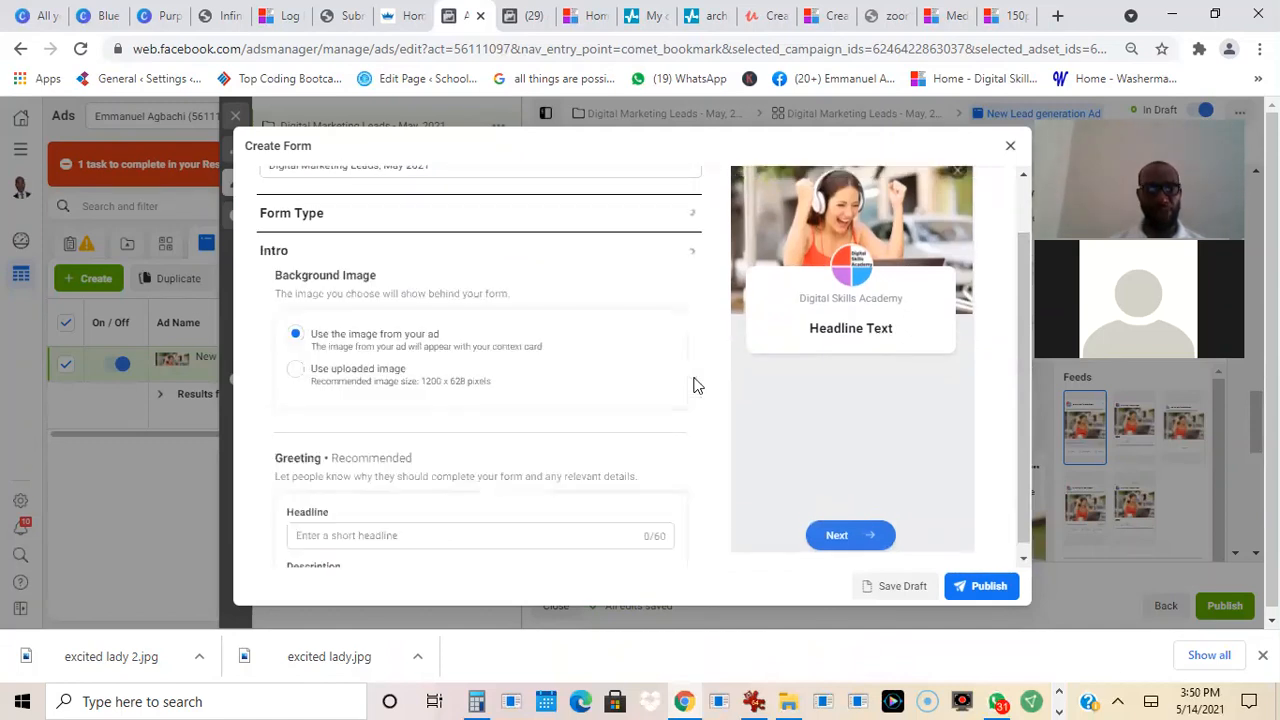
pyautogui.scroll(-2, 696, 385)
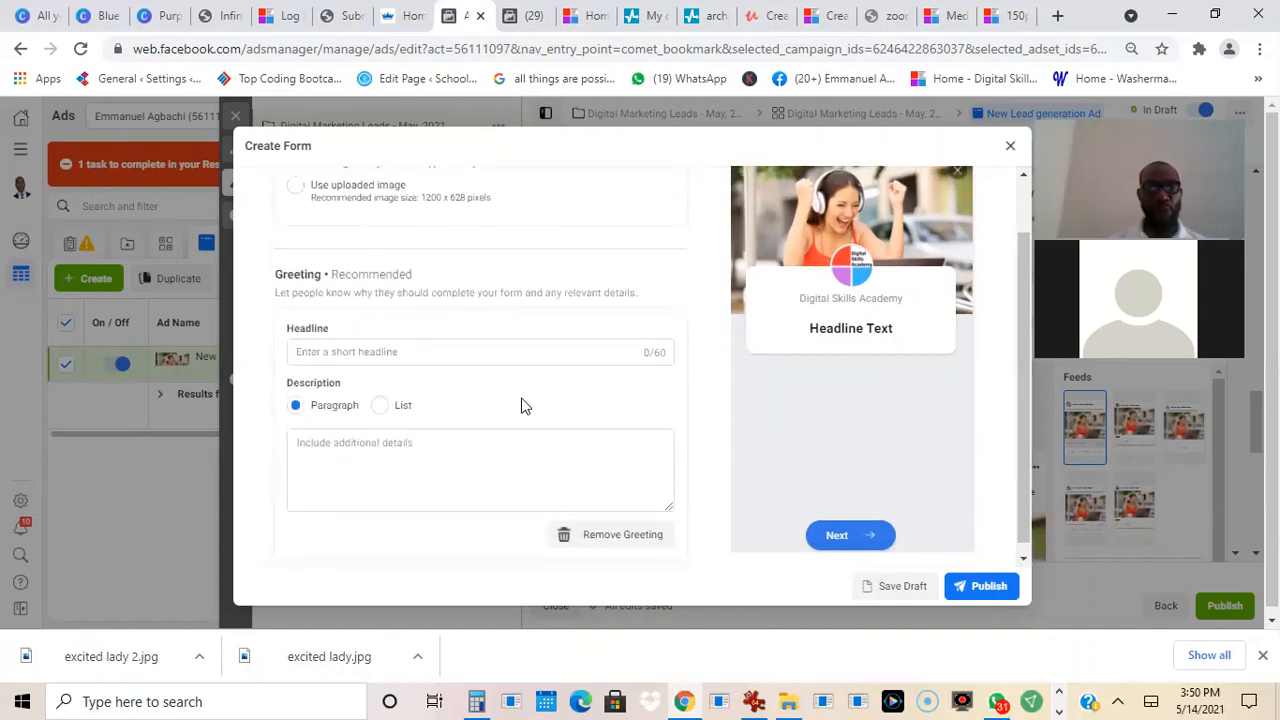
pyautogui.click(378, 357)
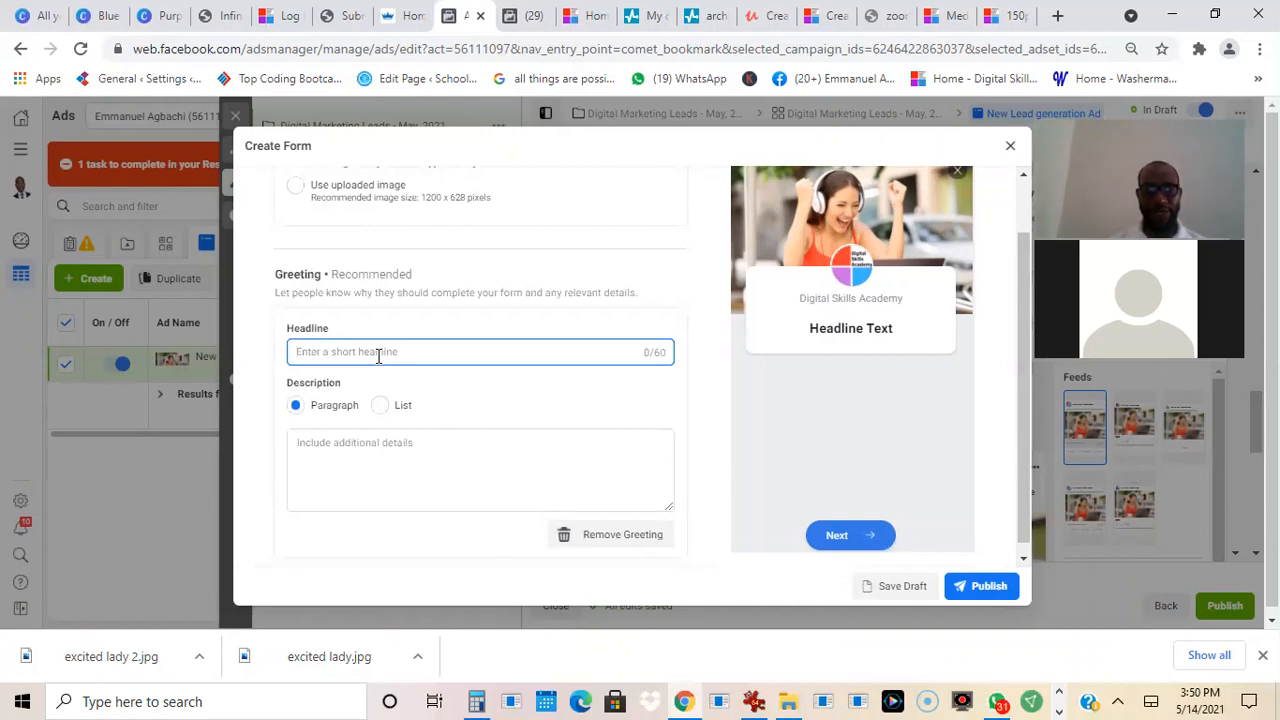
pyautogui.write('I')
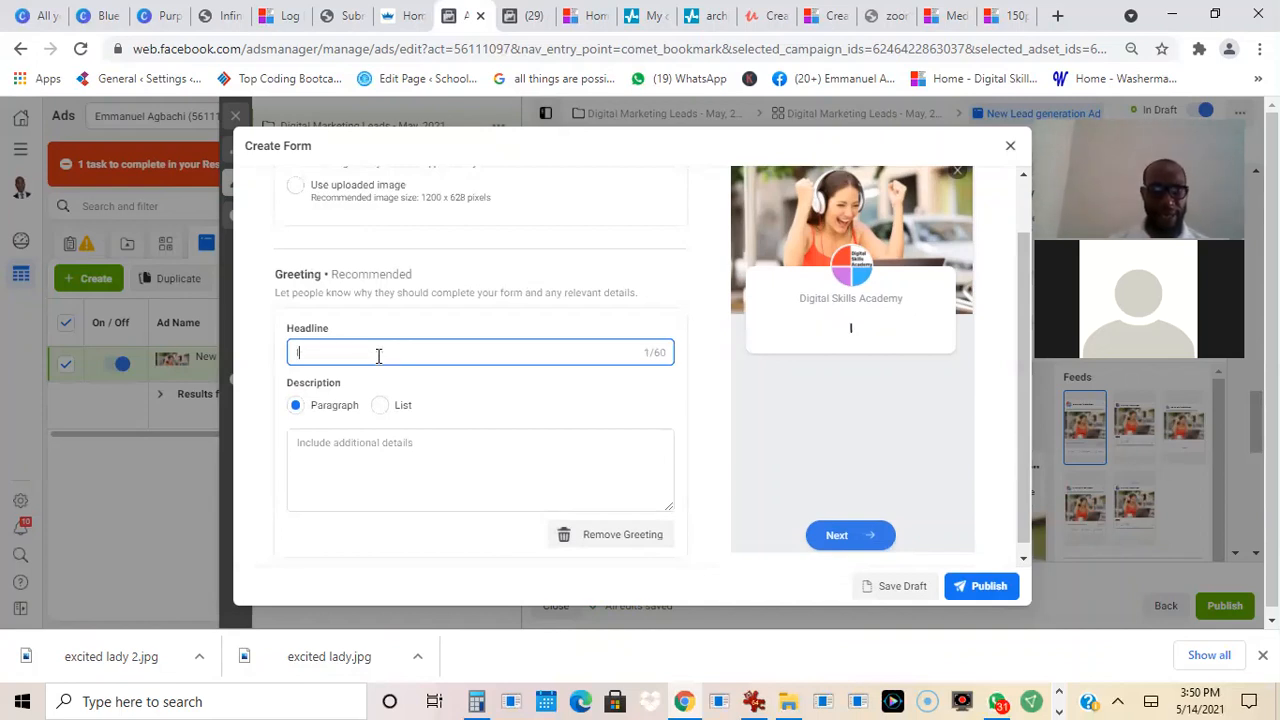
pyautogui.write('n this Ebook')
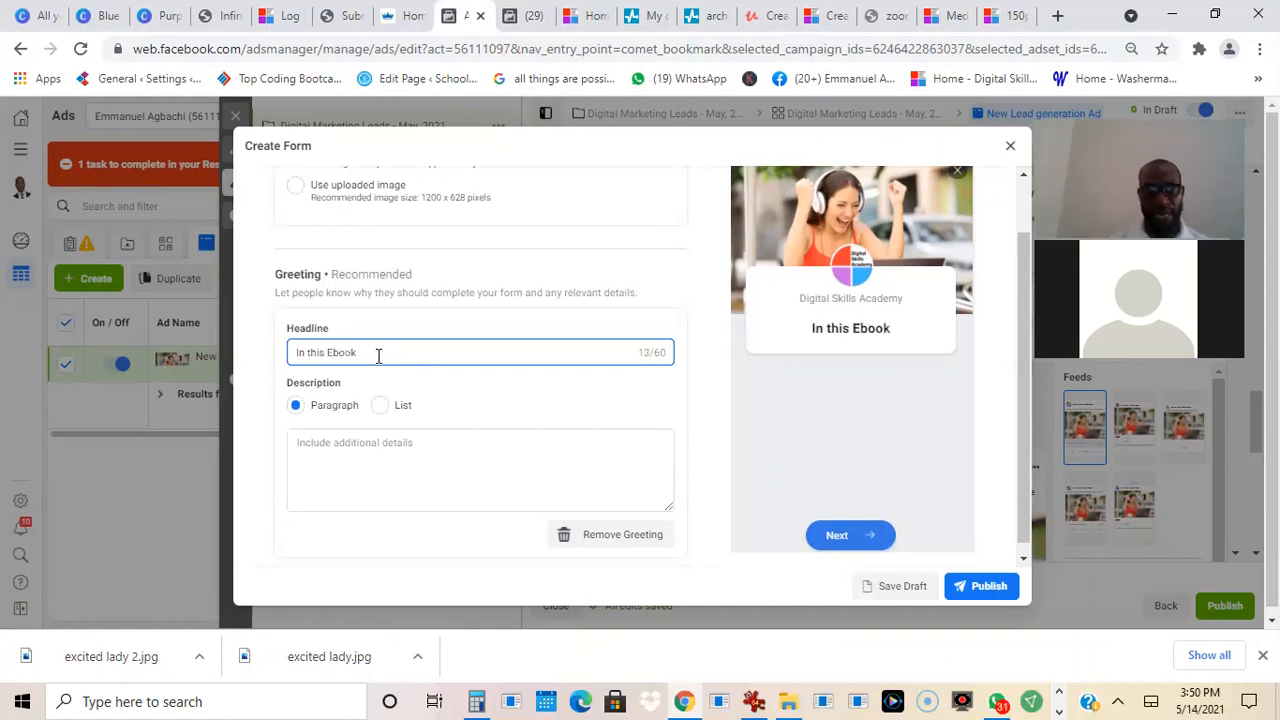
pyautogui.write(', ')
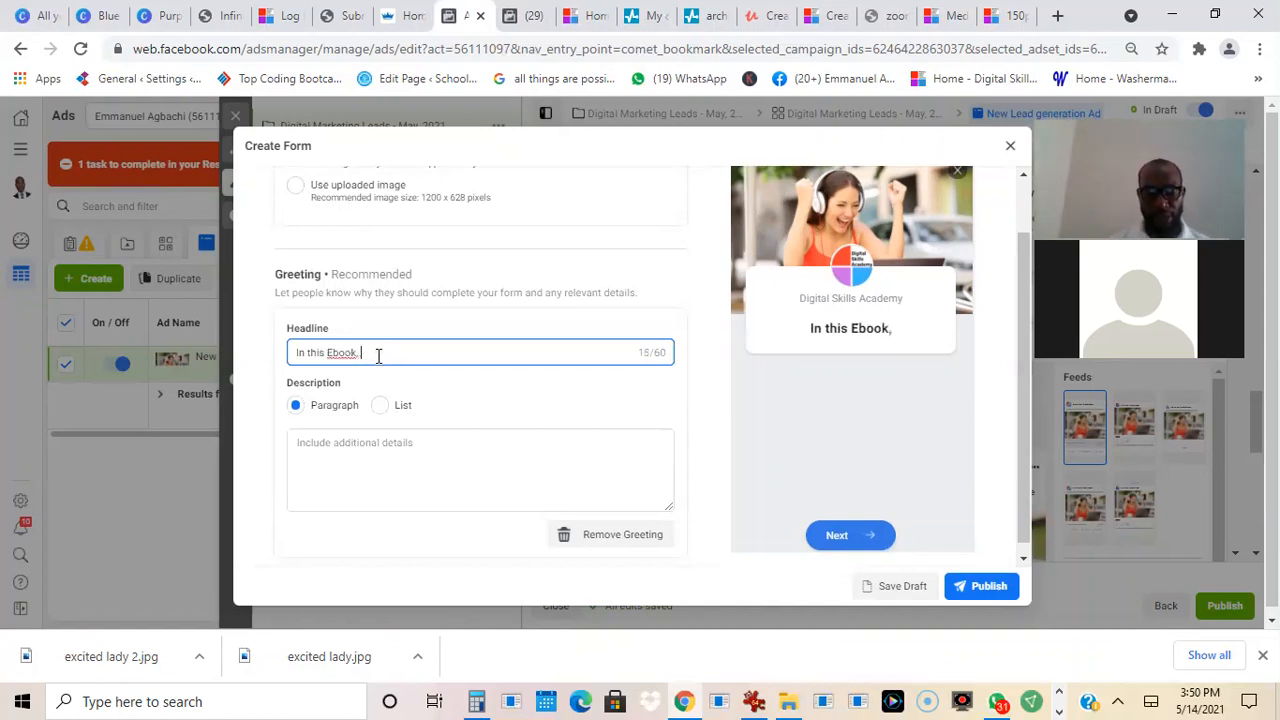
pyautogui.write('you will ')
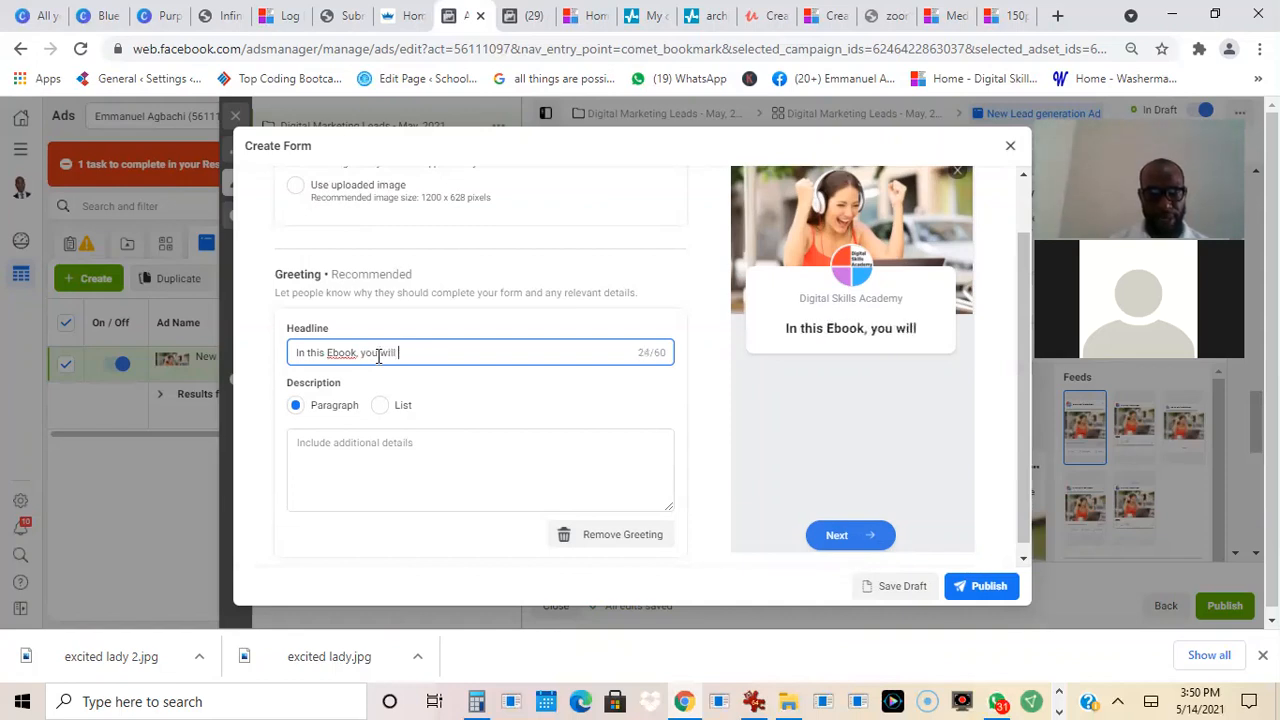
pyautogui.write('learn')
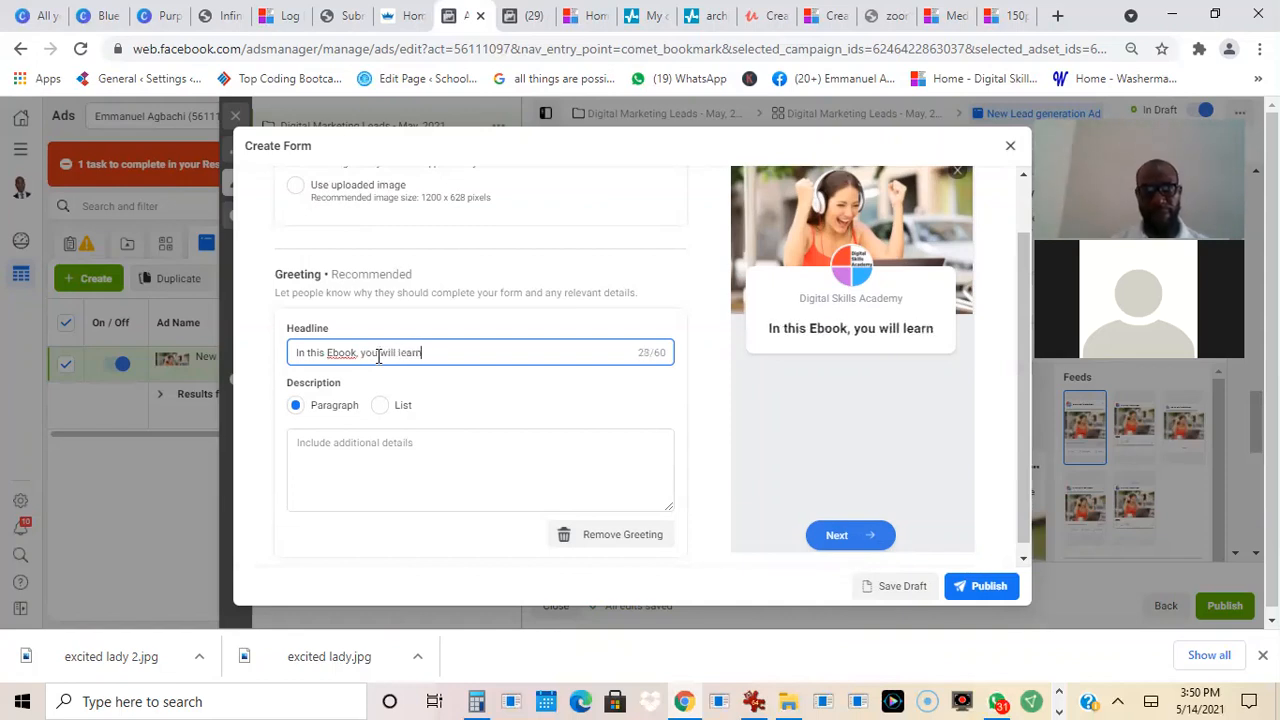
pyautogui.write(' How to')
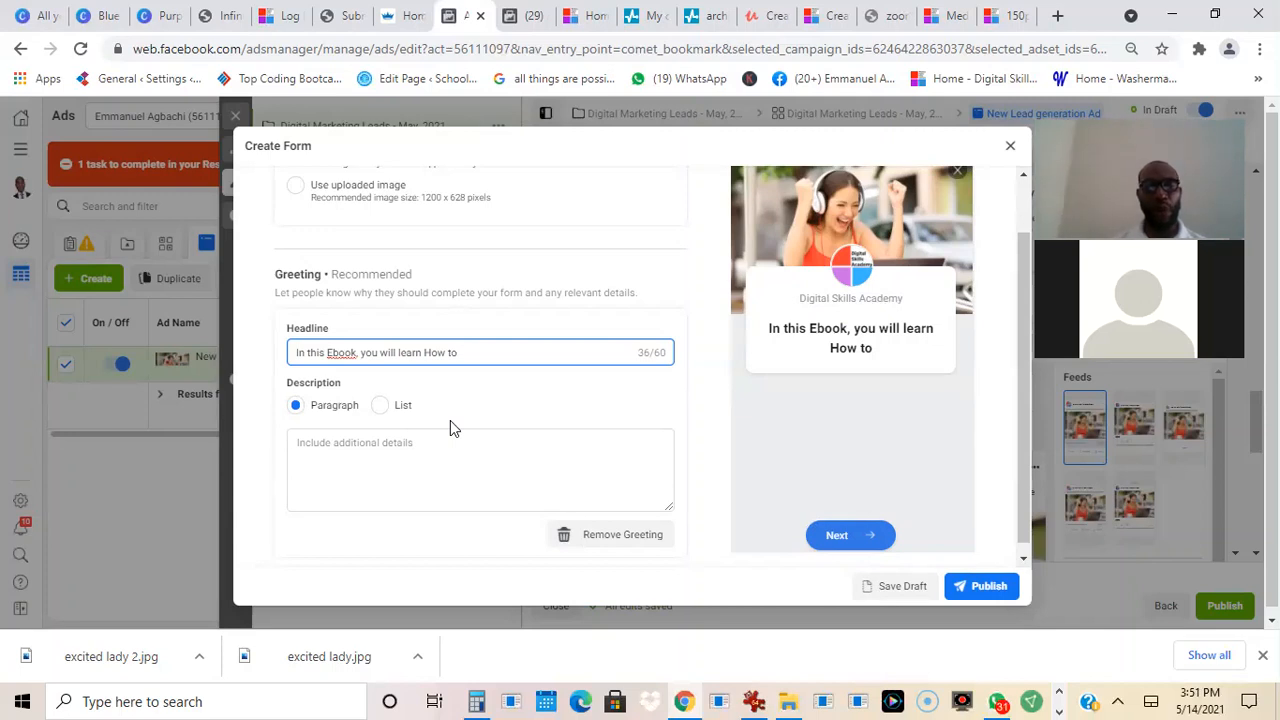
# Switch the greeting description to a list and enter "Create an affiliate marketing website" as its first item.
pyautogui.click(379, 407)
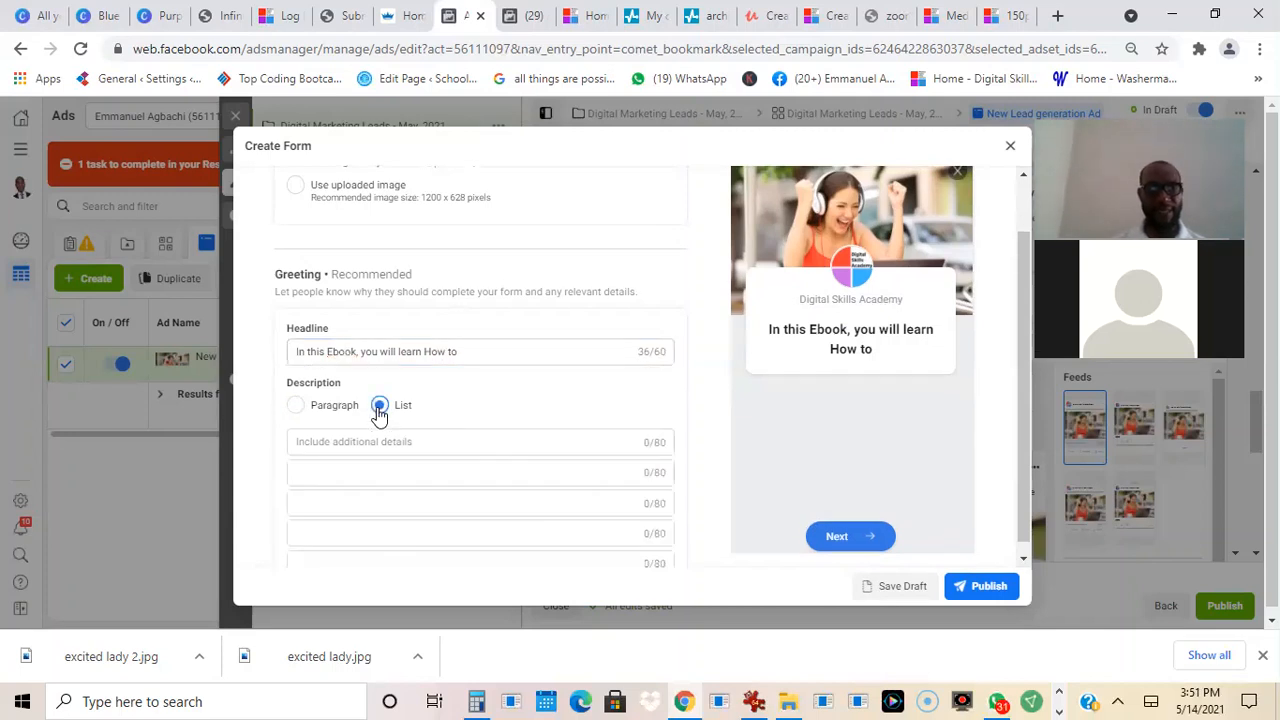
pyautogui.moveTo(1023, 400); pyautogui.dragTo(1025, 412)
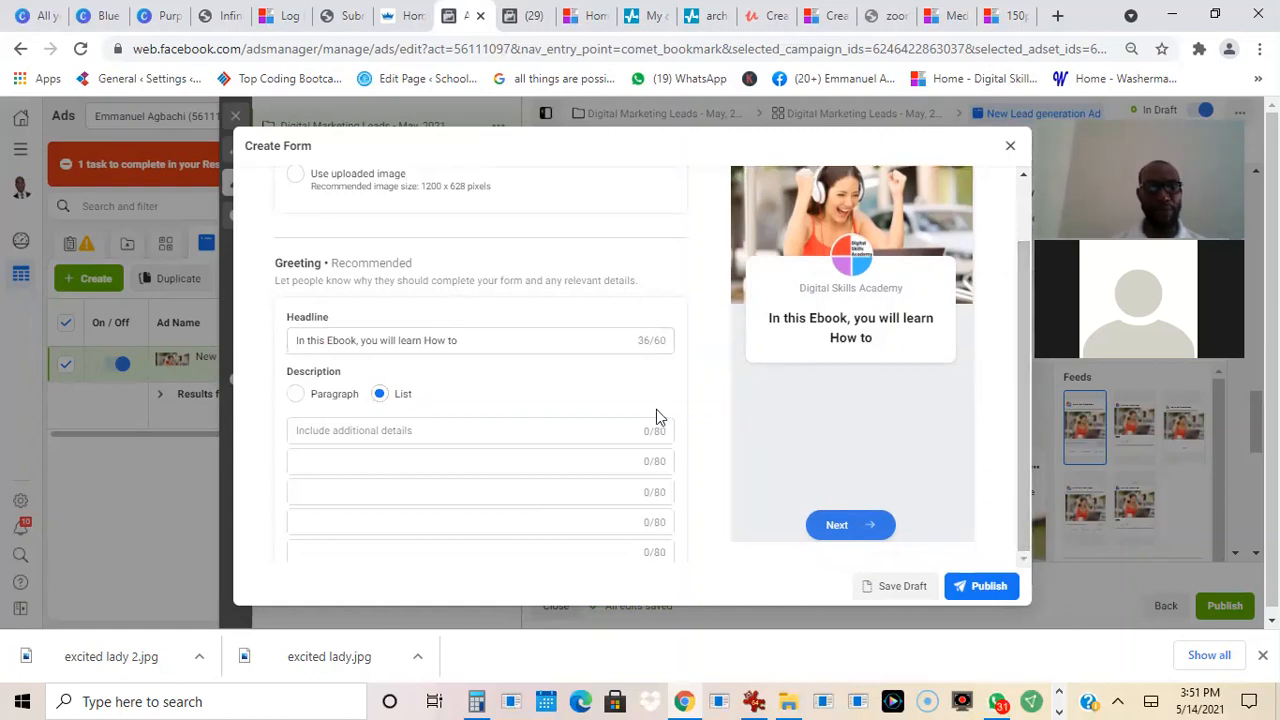
pyautogui.click(348, 430)
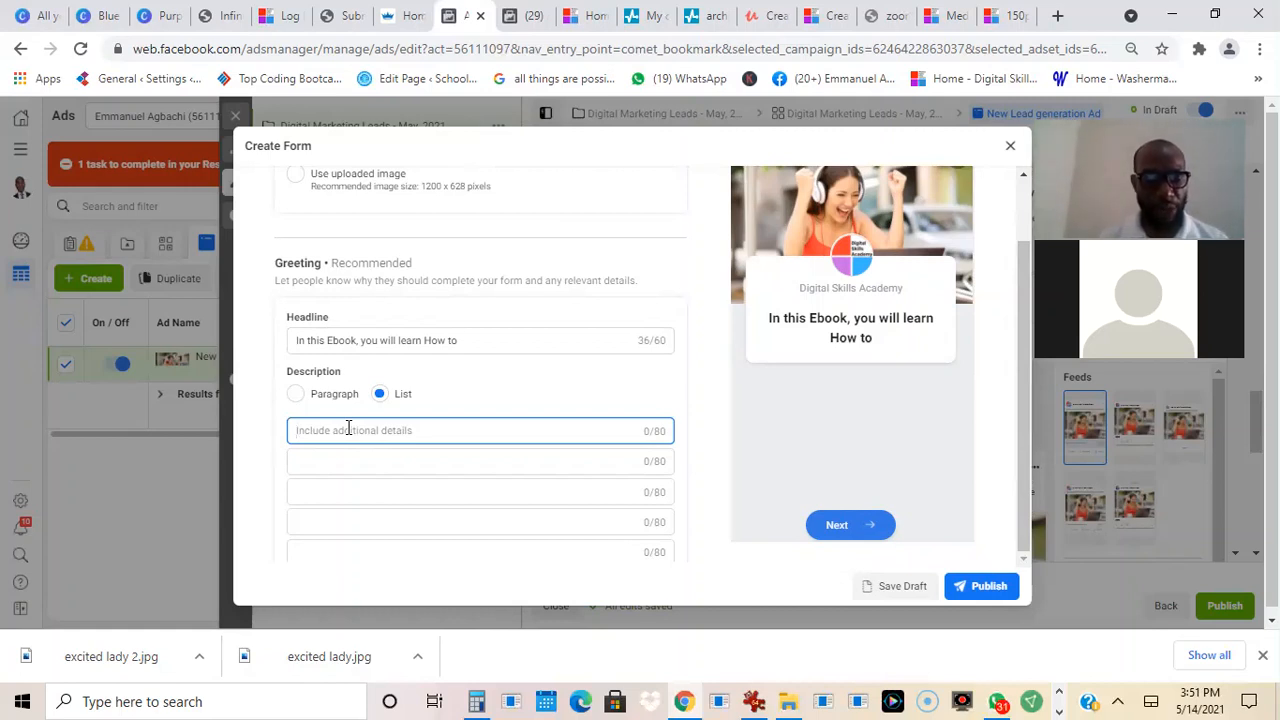
pyautogui.write('Create ')
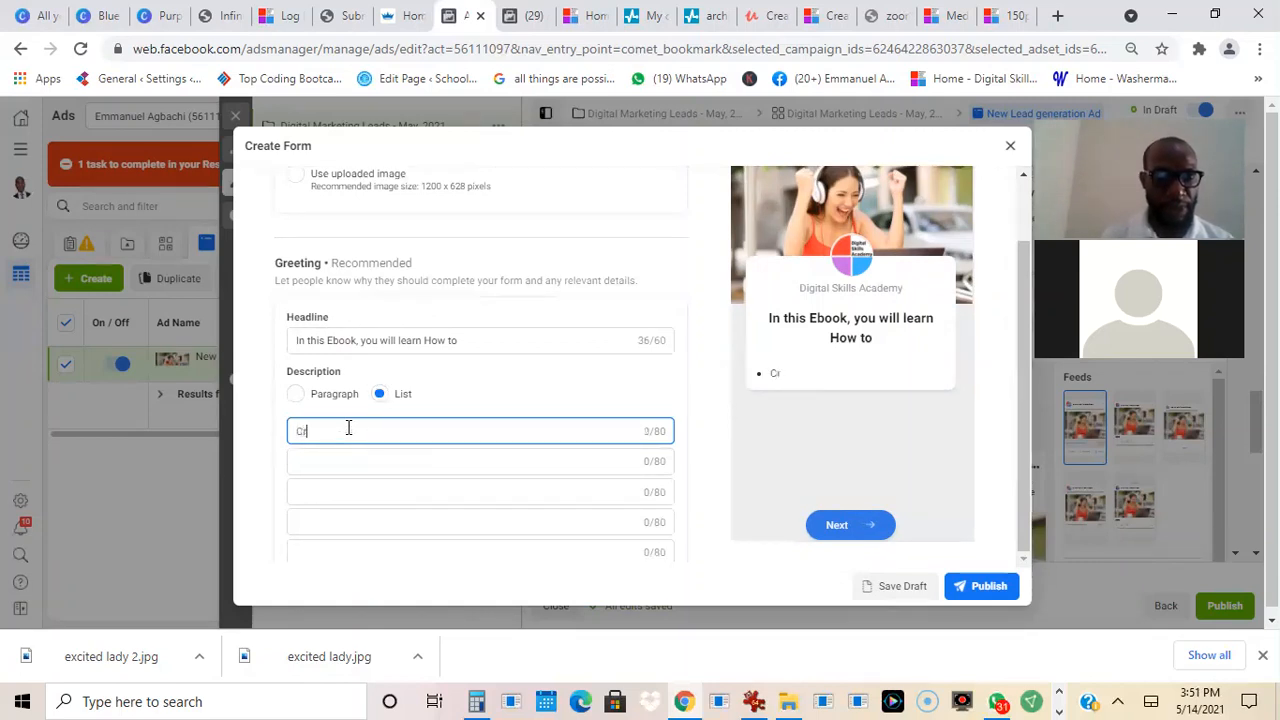
pyautogui.write('an a')
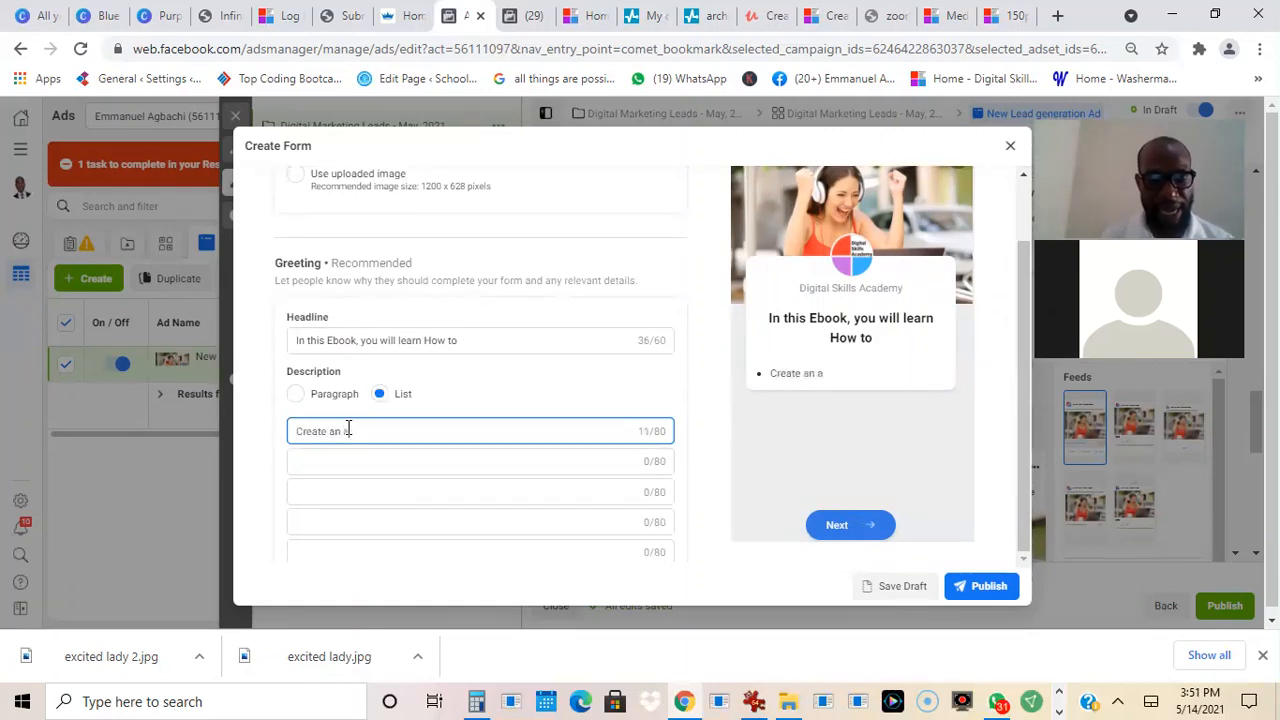
pyautogui.write('ffiliate m')
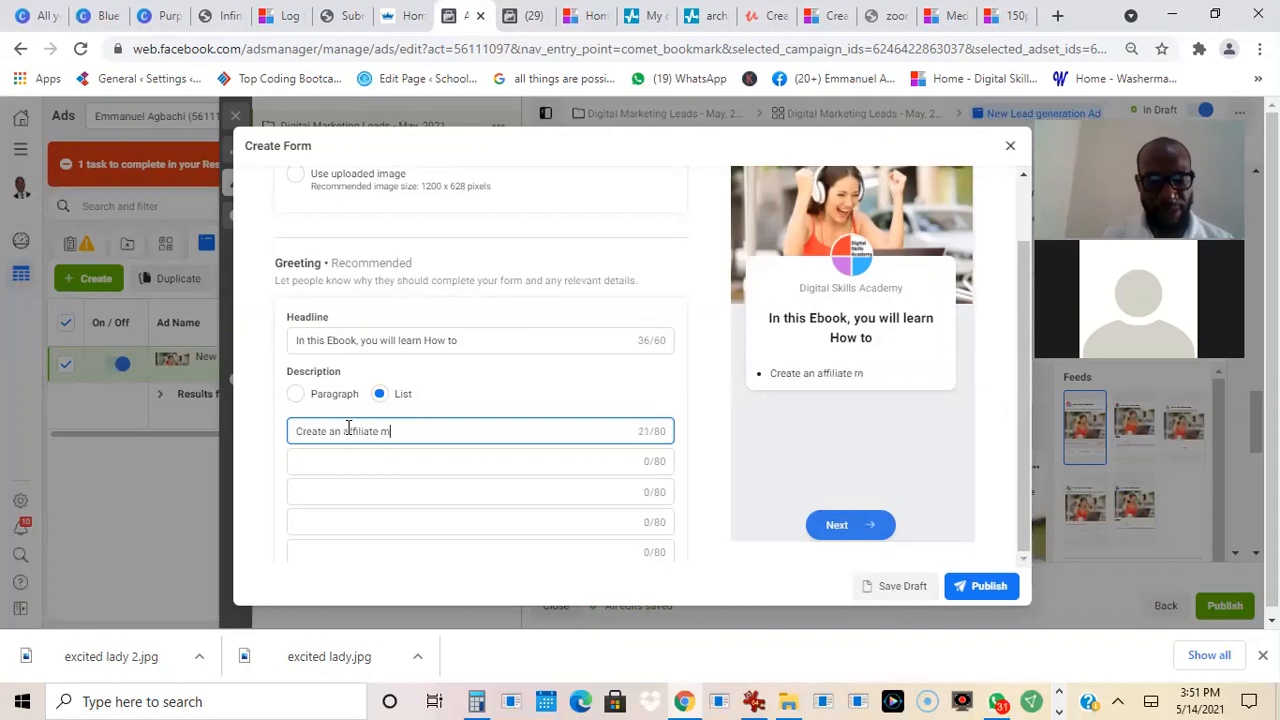
pyautogui.write('arketing website')
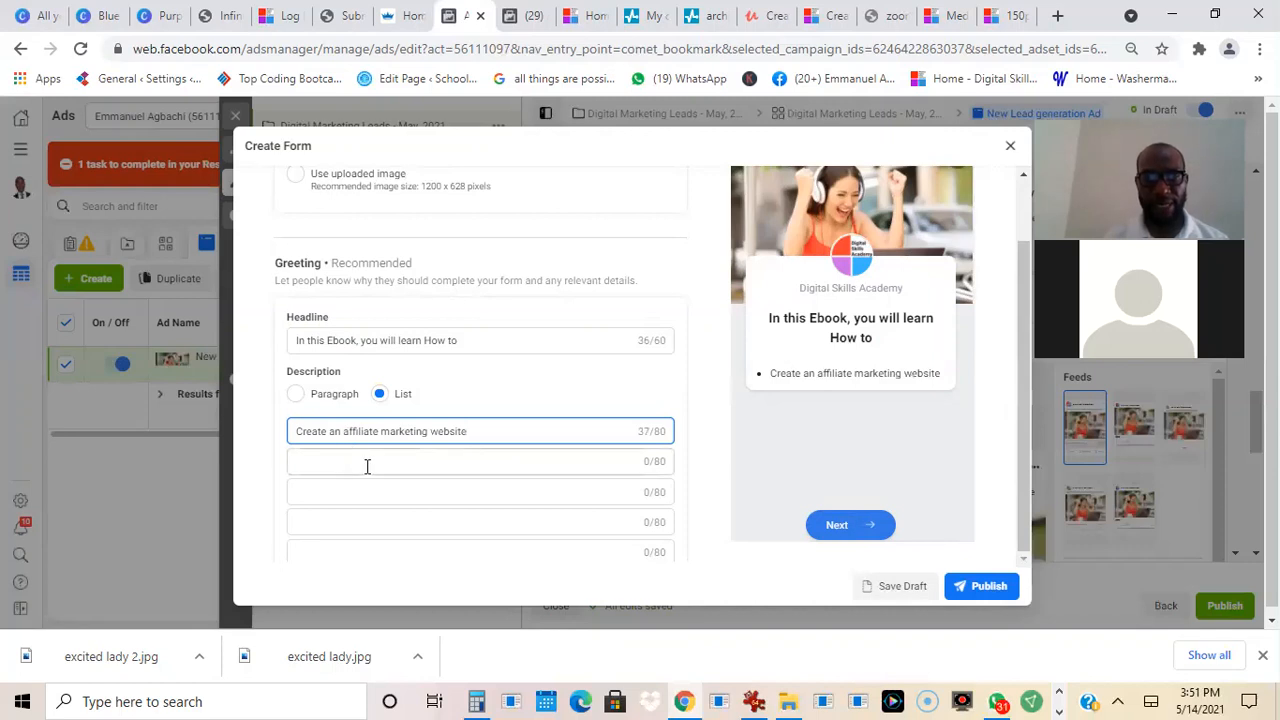
# Add "choose an affiliate platform" and "choose affiliate products" as the second and third items of the greeting list.
pyautogui.click(353, 465)
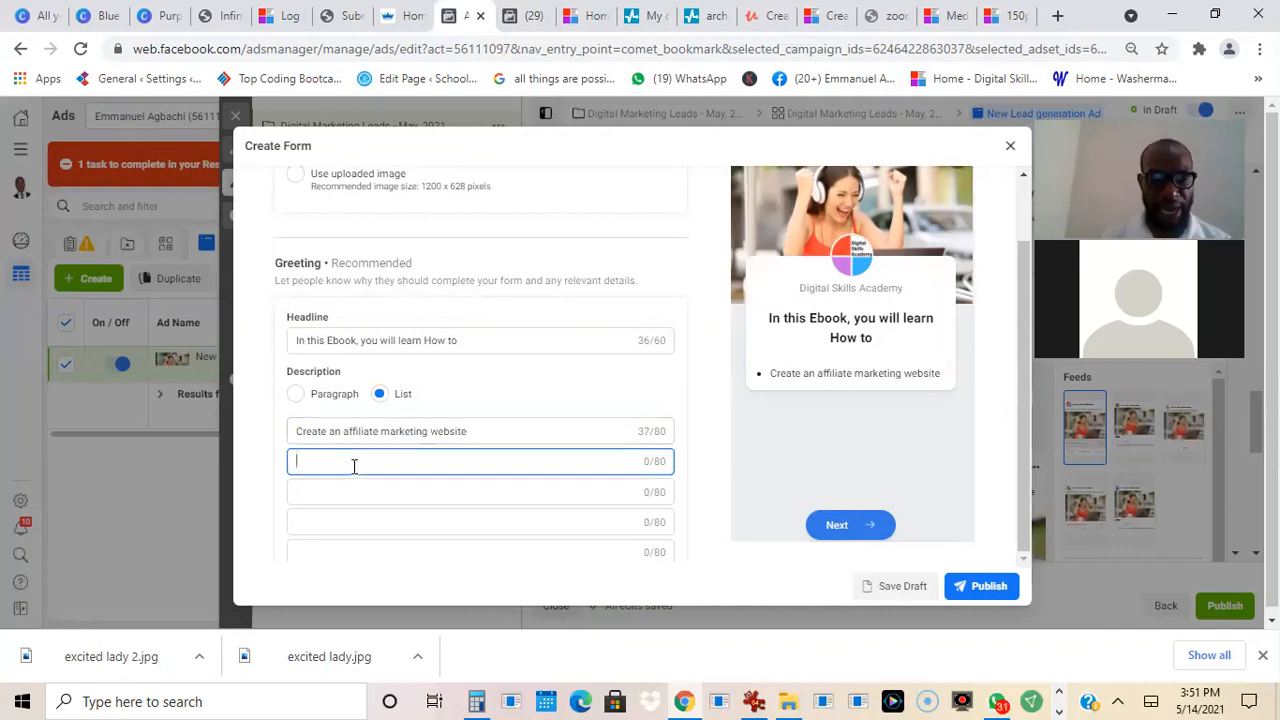
pyautogui.write('choo')
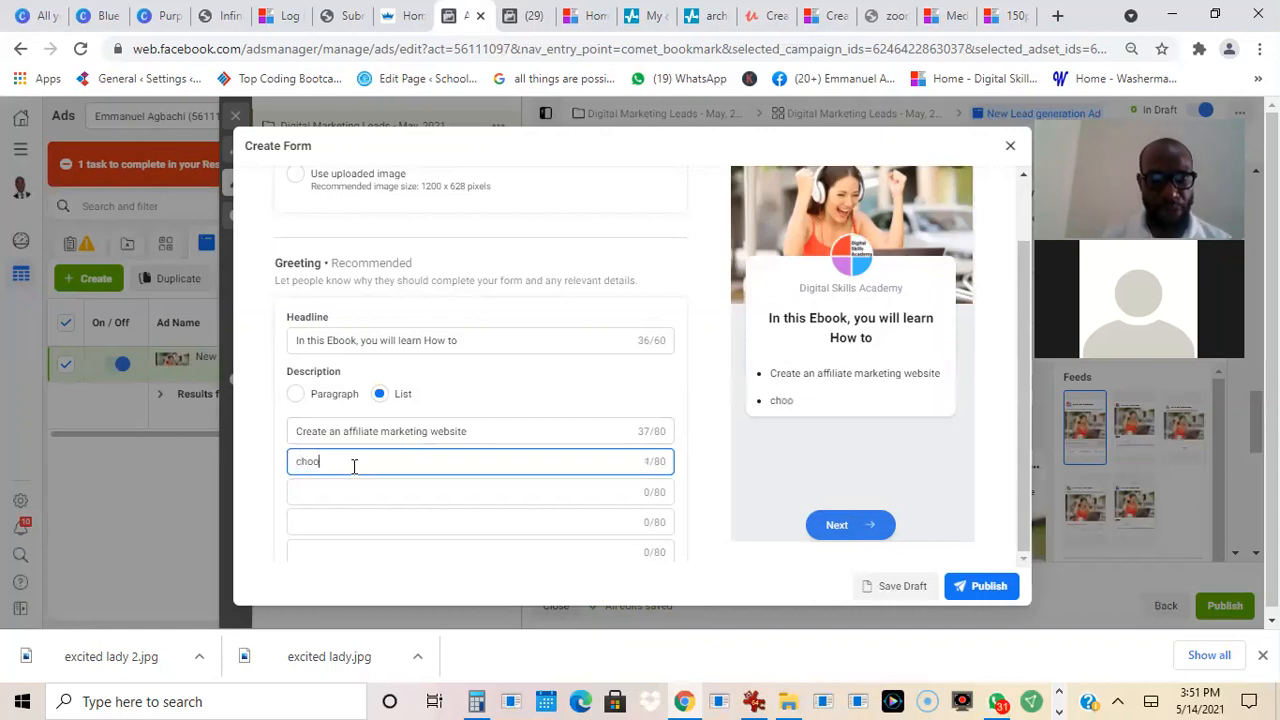
pyautogui.write('se an affiliate platform')
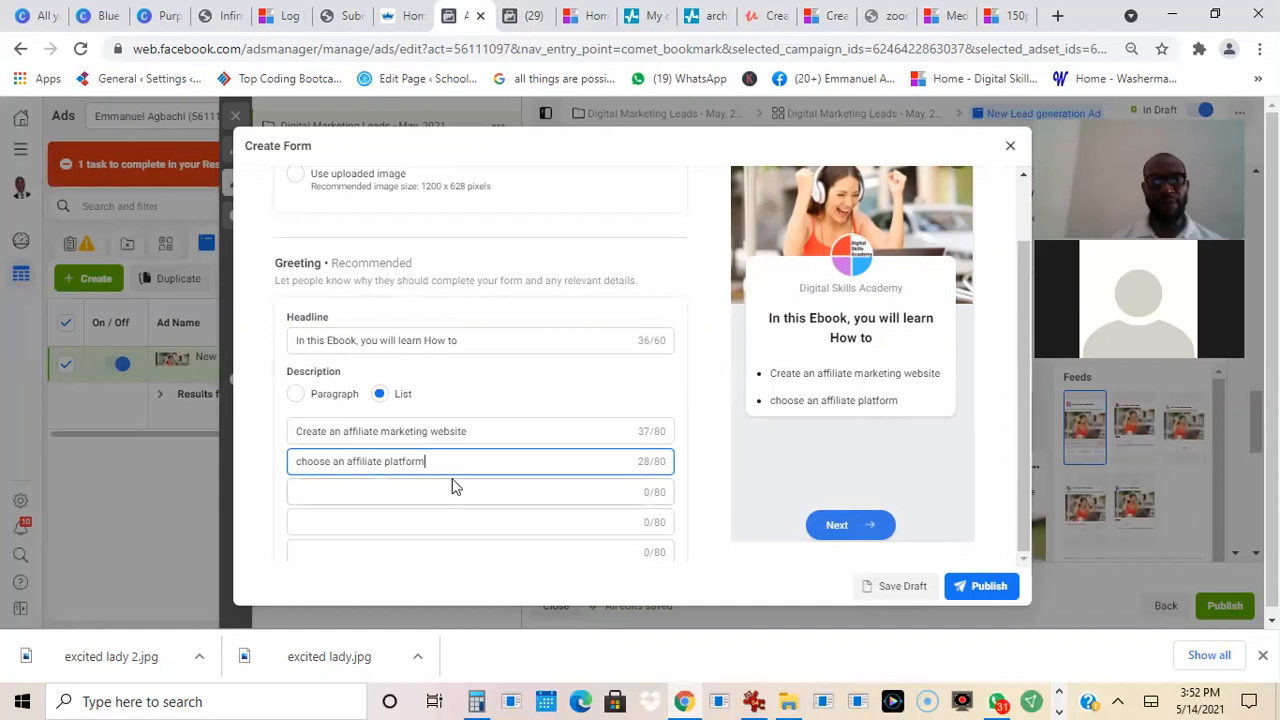
pyautogui.click(418, 491)
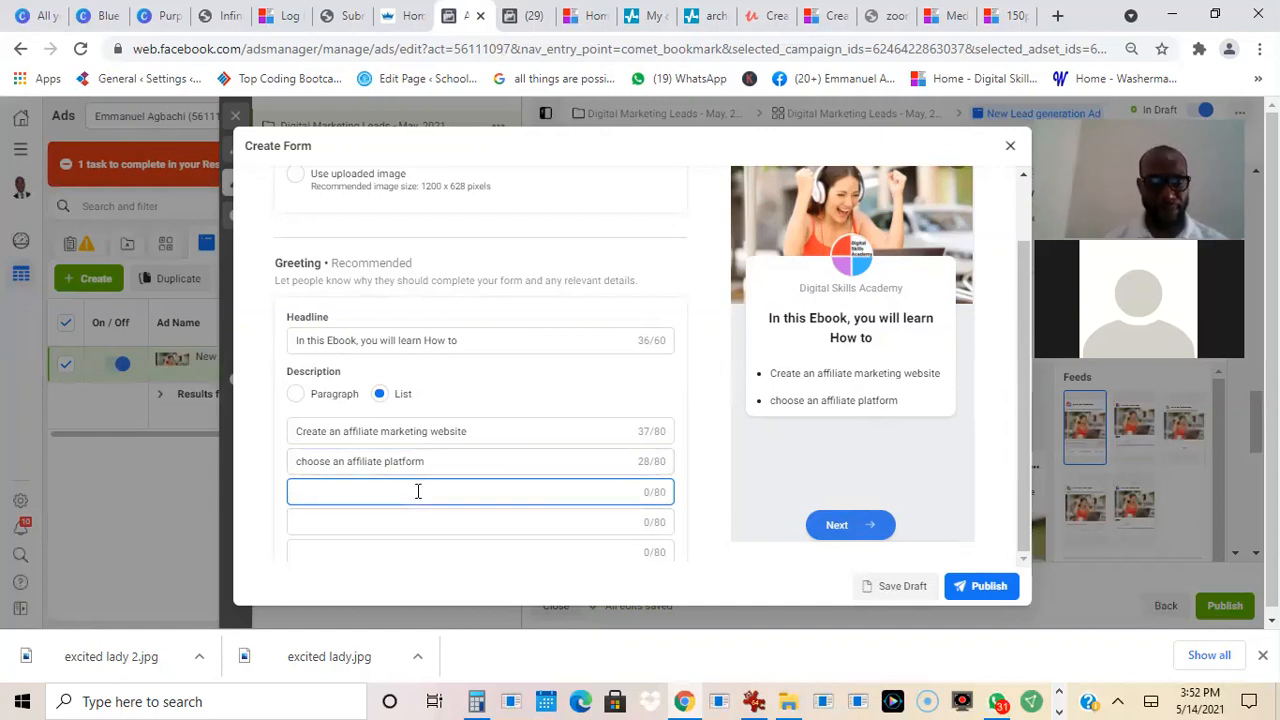
pyautogui.write('choose ')
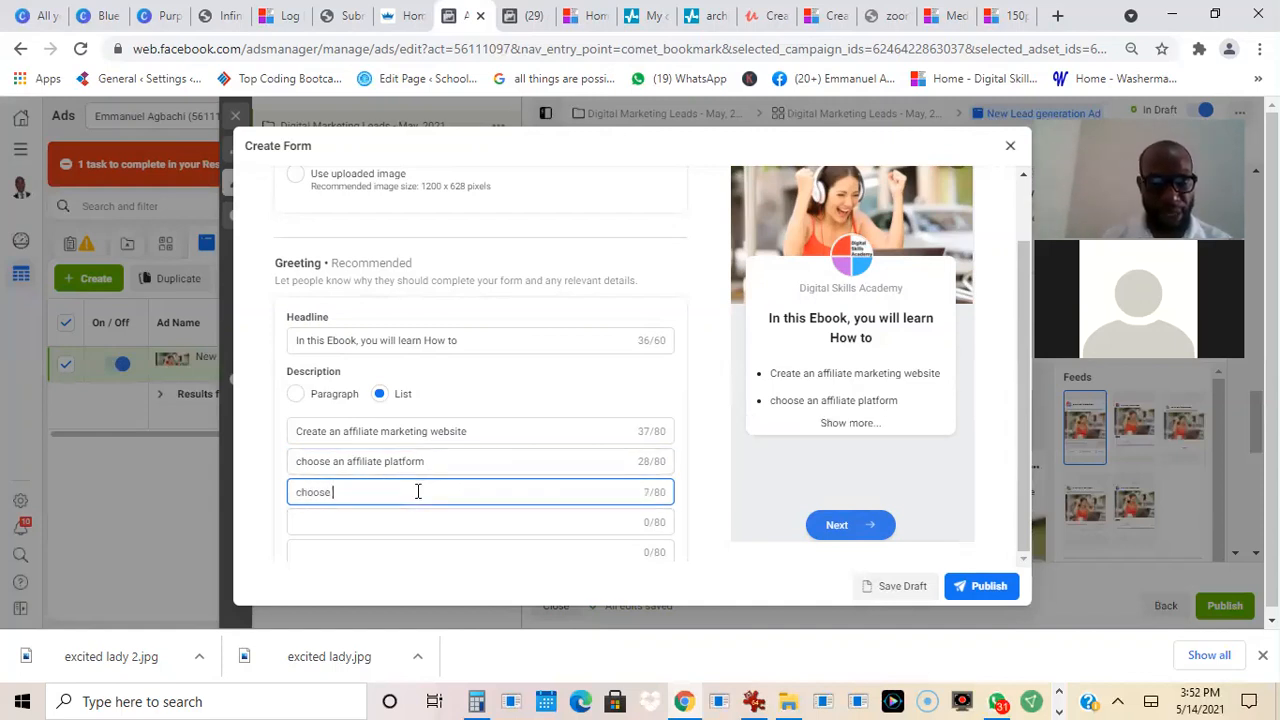
pyautogui.write('affiliate products')
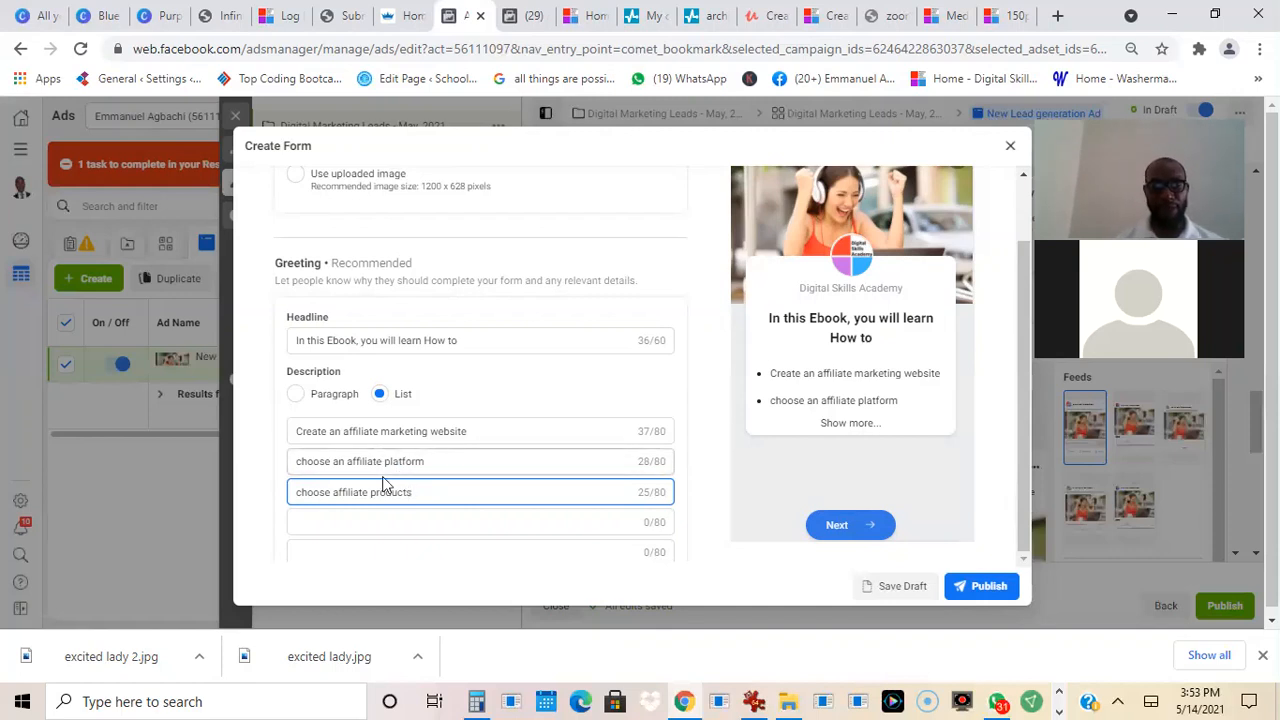
# Enter "Sell your first product" as the fourth item of the greeting list.
pyautogui.click(376, 521)
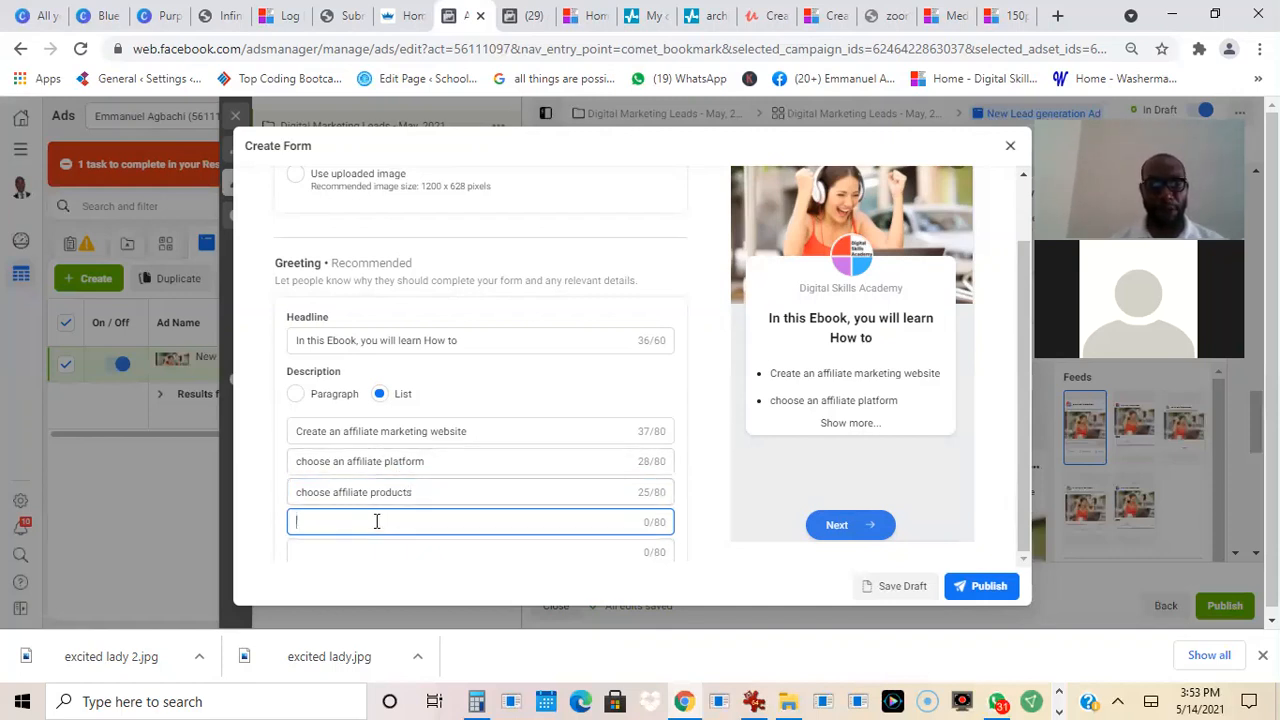
pyautogui.write('Scll yo')
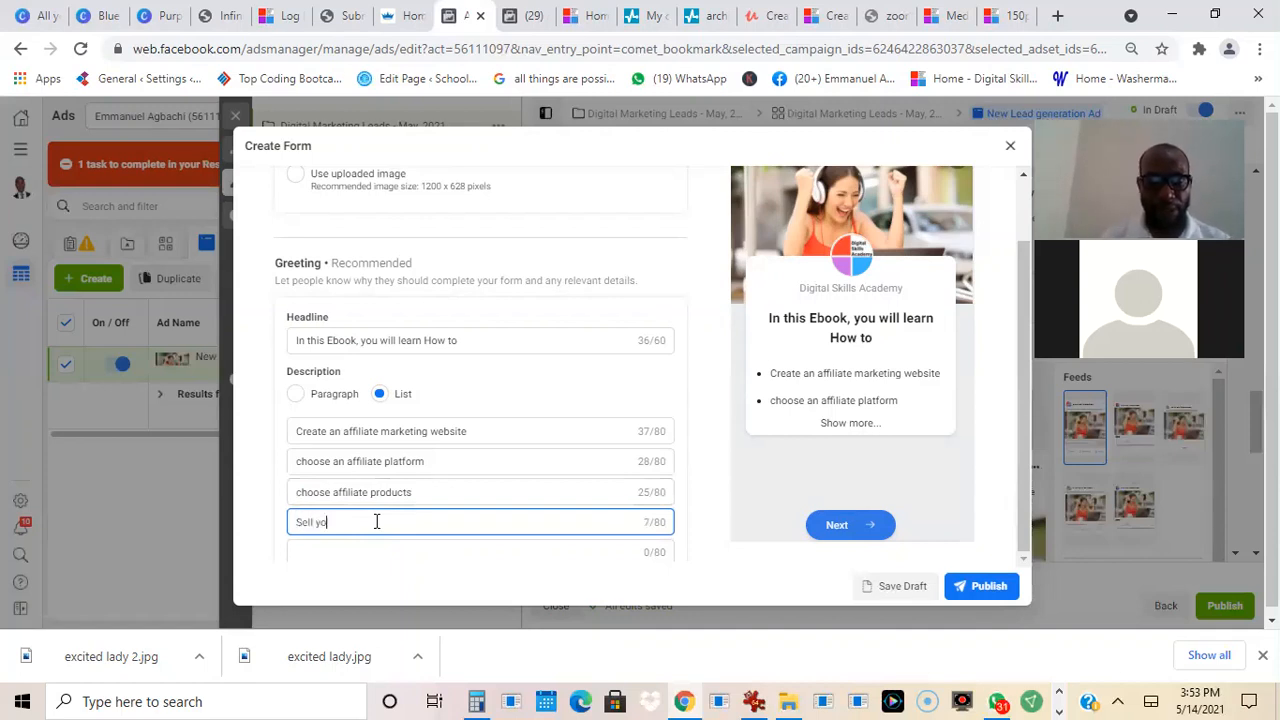
pyautogui.write('ur first p')
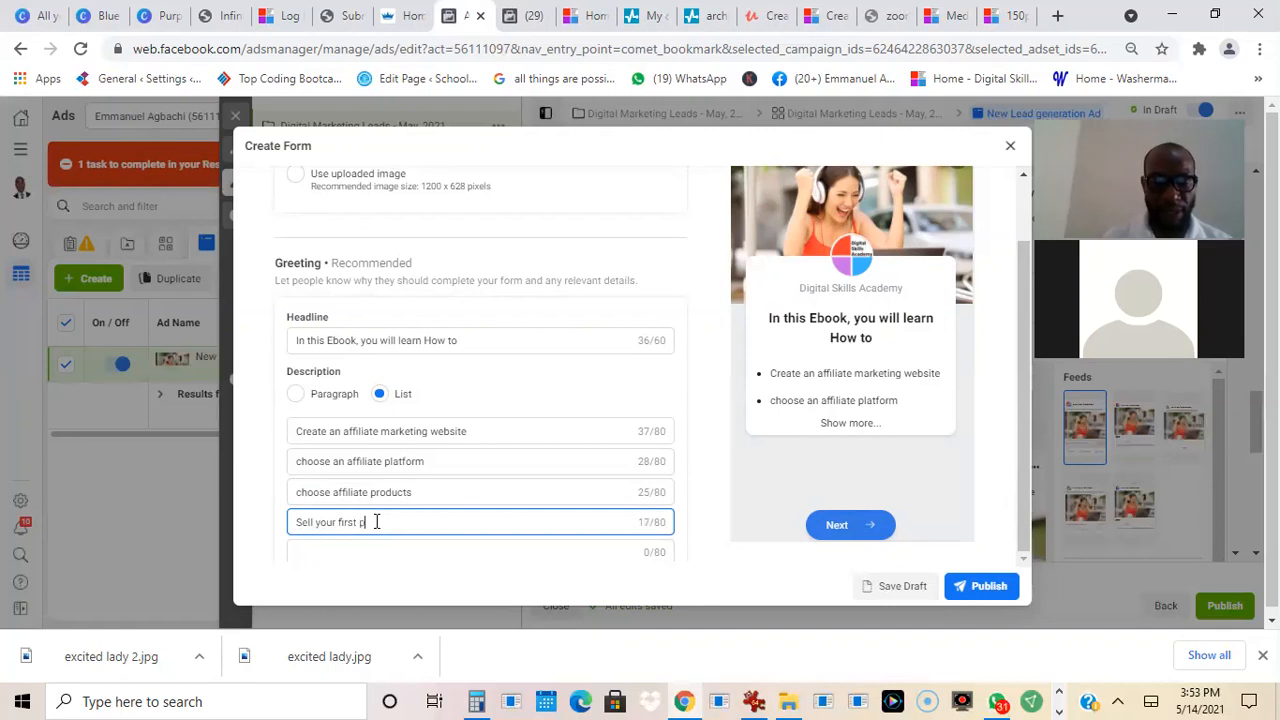
pyautogui.write('roduc')
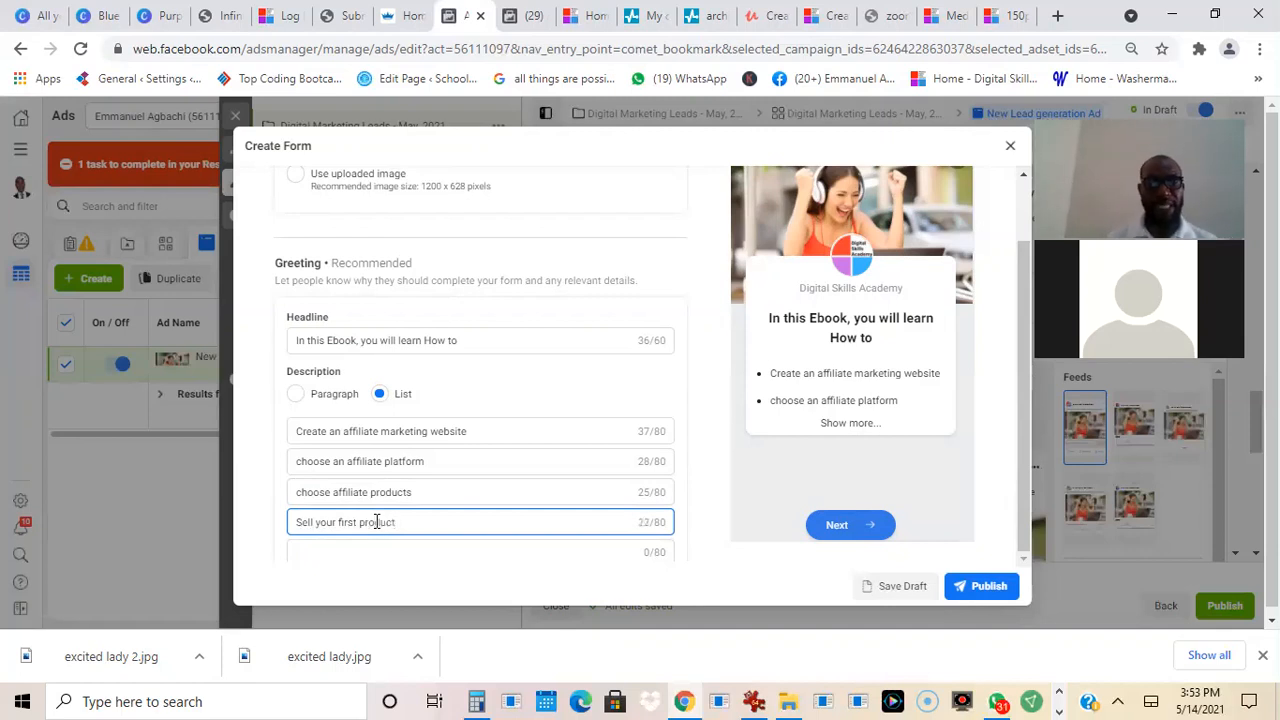
pyautogui.write('t')
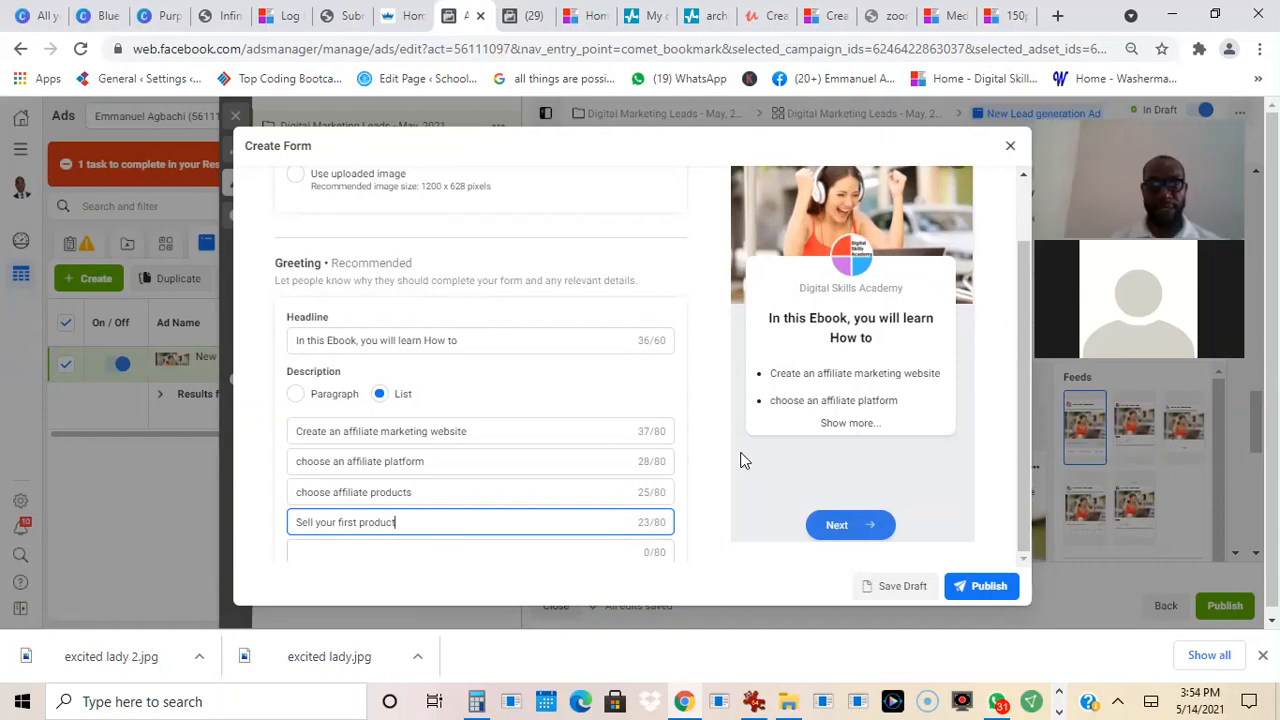
# Enter "Receive your payment in dollar into your bank account" as the fifth item of the greeting list.
pyautogui.scroll(-1, 740, 457)
pyautogui.press('Tab')
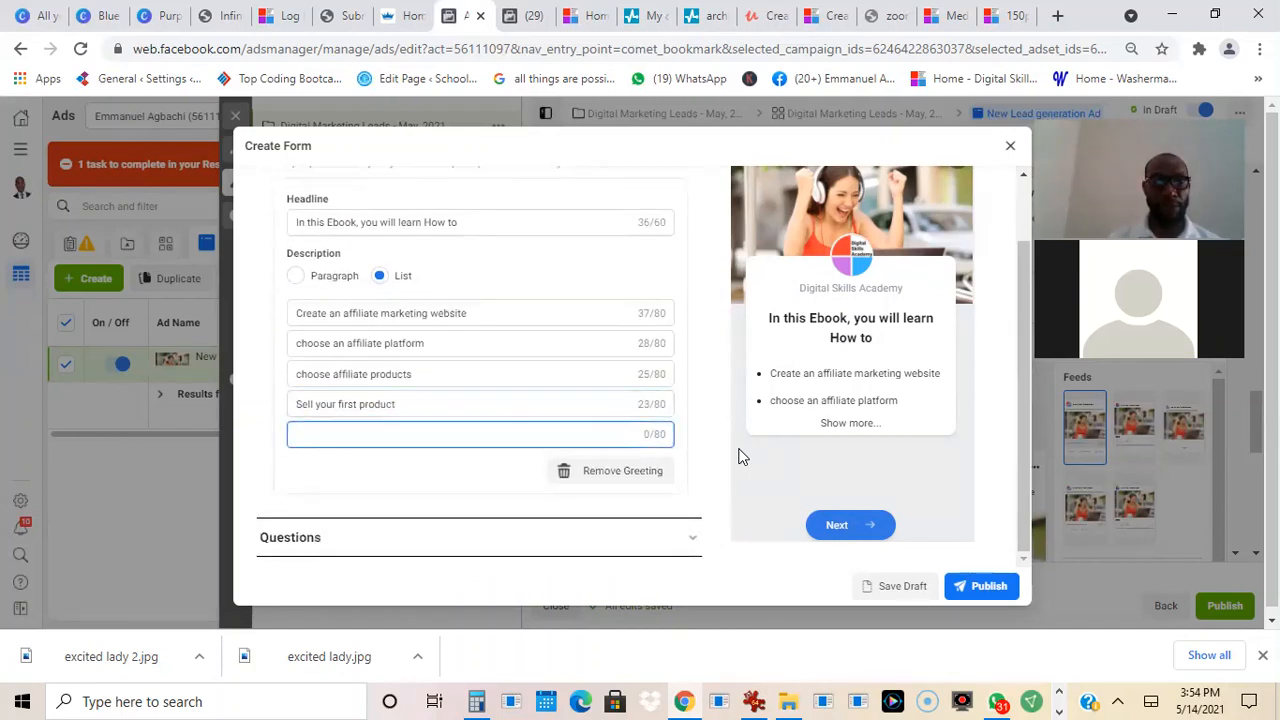
pyautogui.write('Fu')
pyautogui.press('BackSpace')
pyautogui.press('BackSpace')
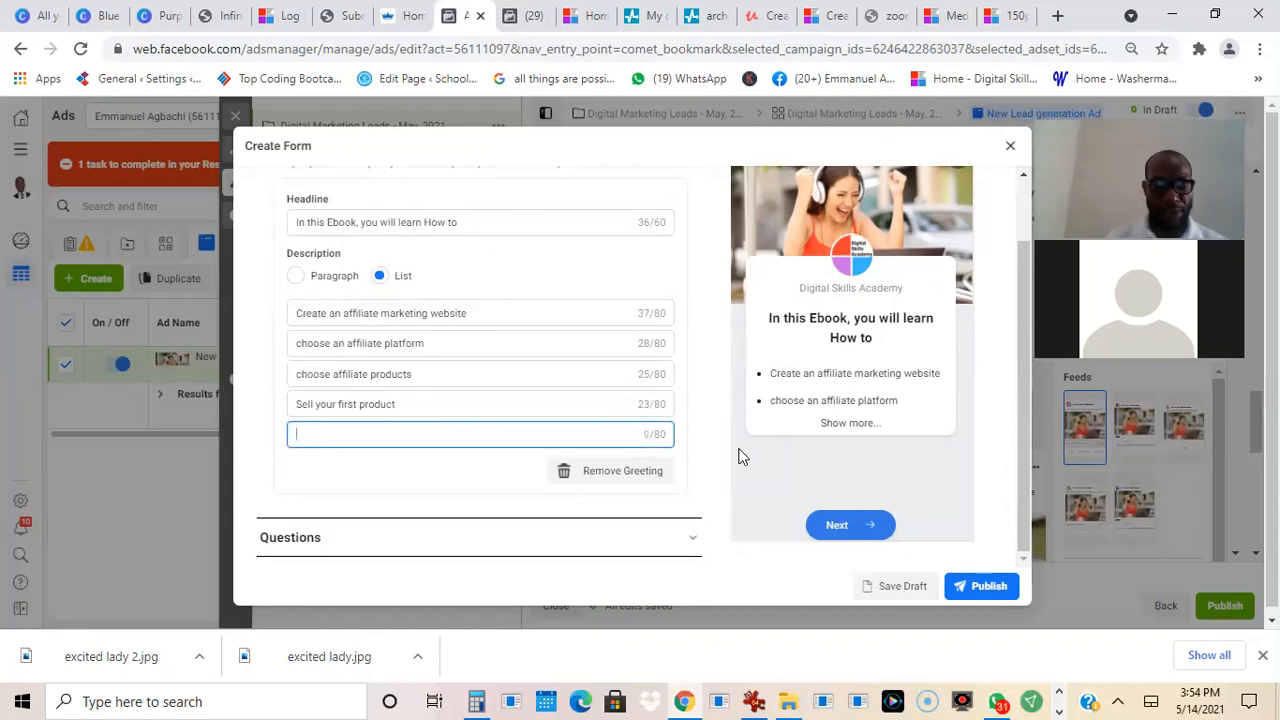
pyautogui.write('Receiv')
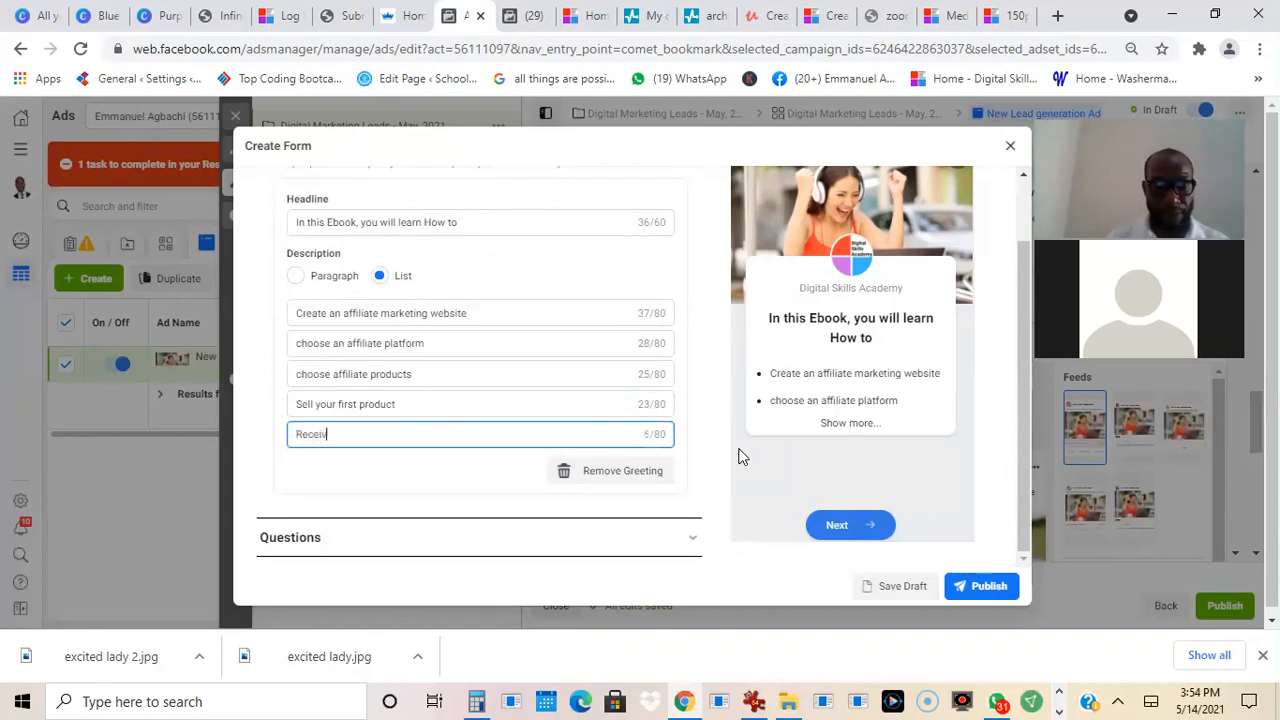
pyautogui.write('e your pay')
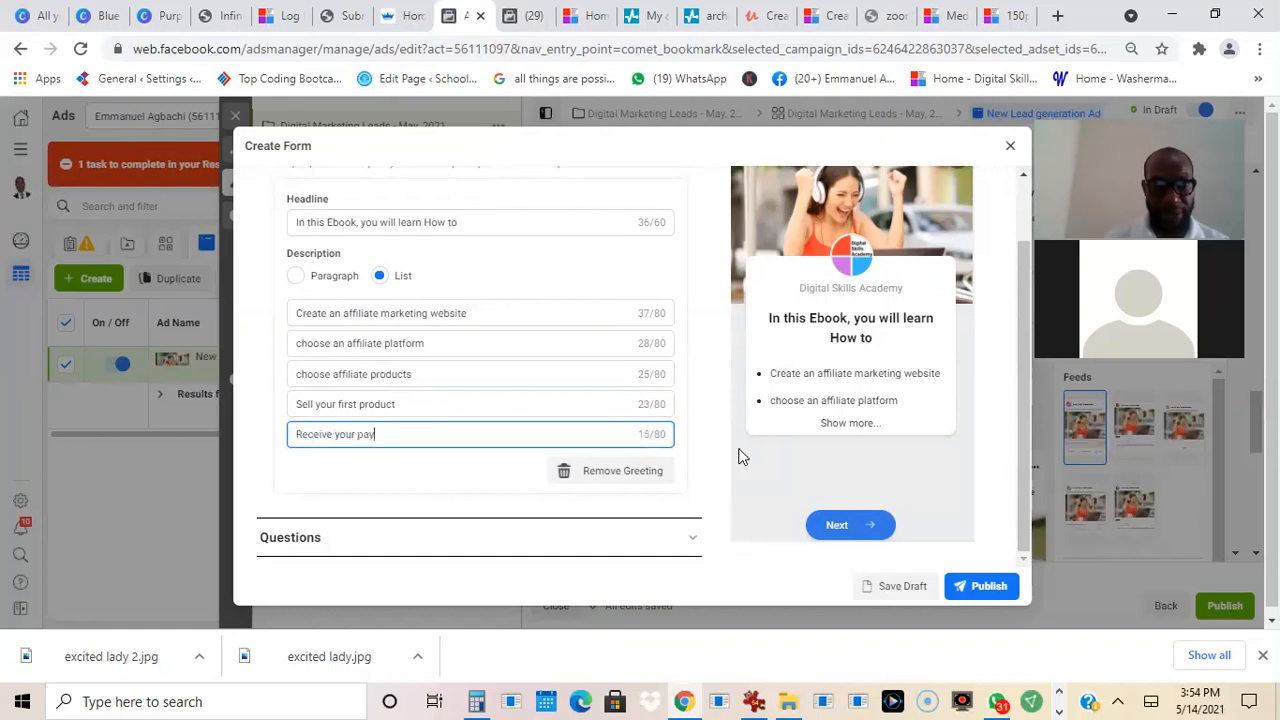
pyautogui.write('ment in d')
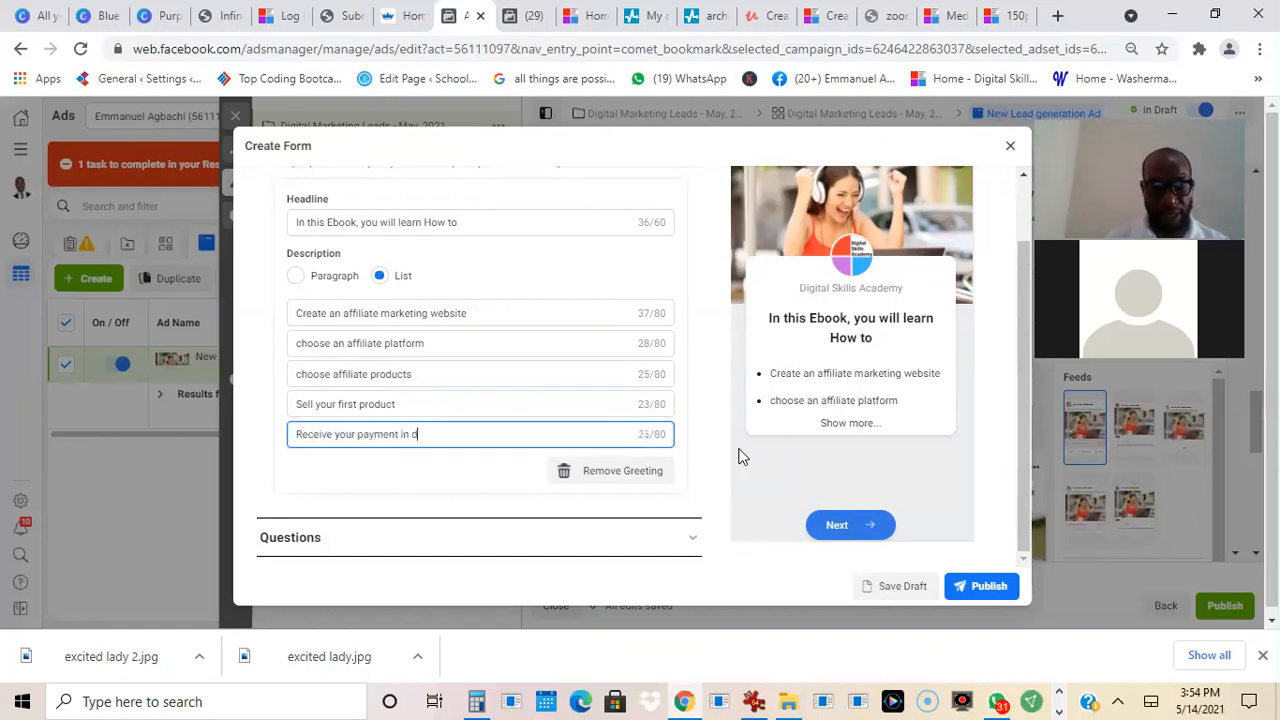
pyautogui.write('ollar into your bank')
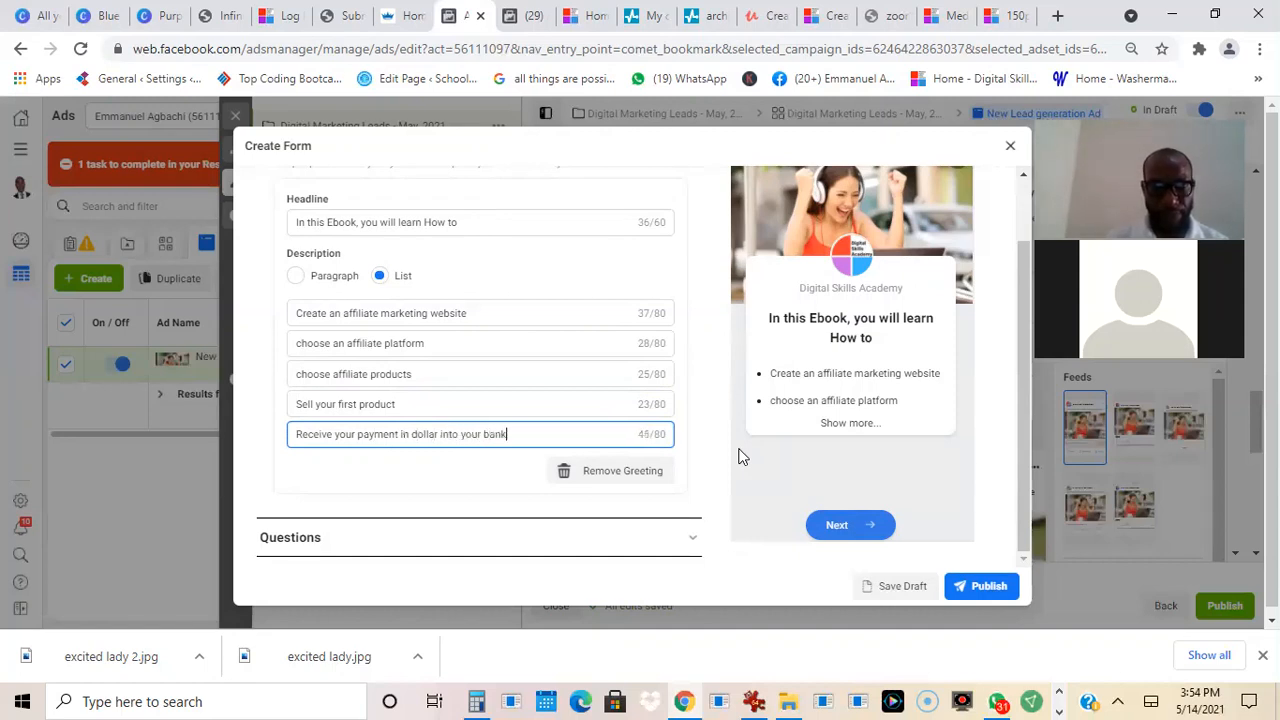
pyautogui.write(' account')
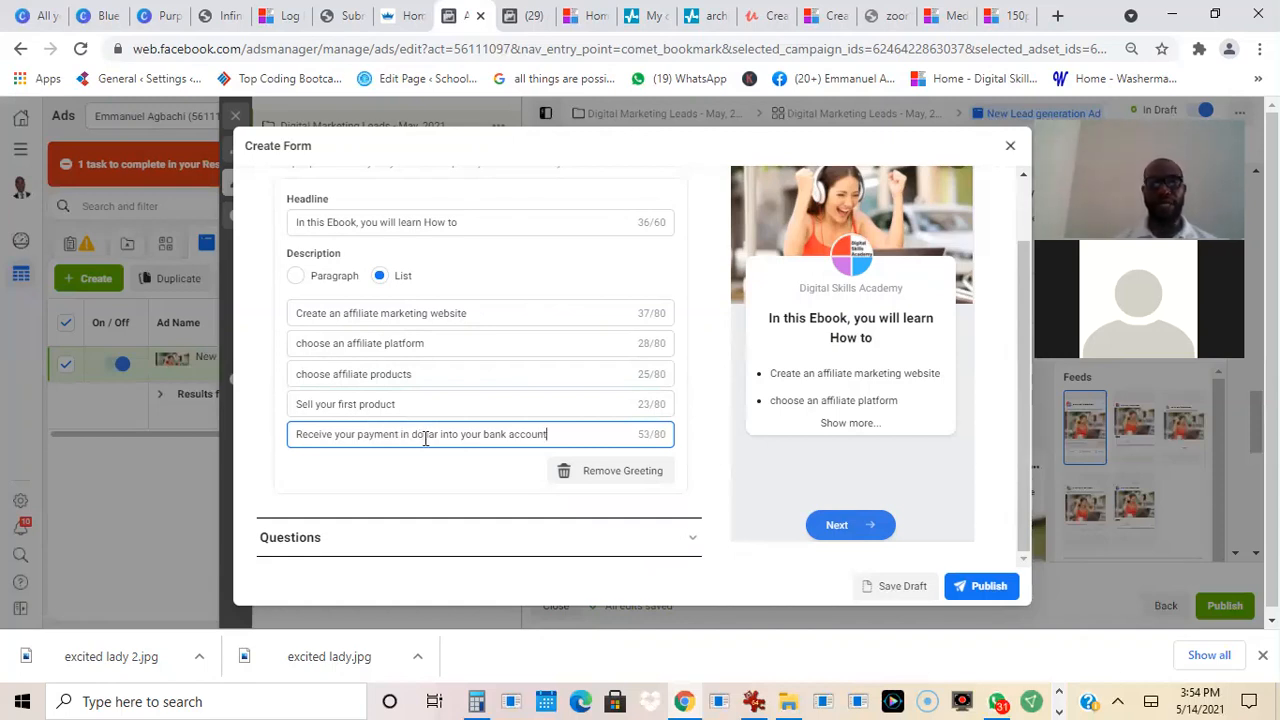
# Expand the greeting description in the form preview to check the complete list of items.
pyautogui.click(838, 424)
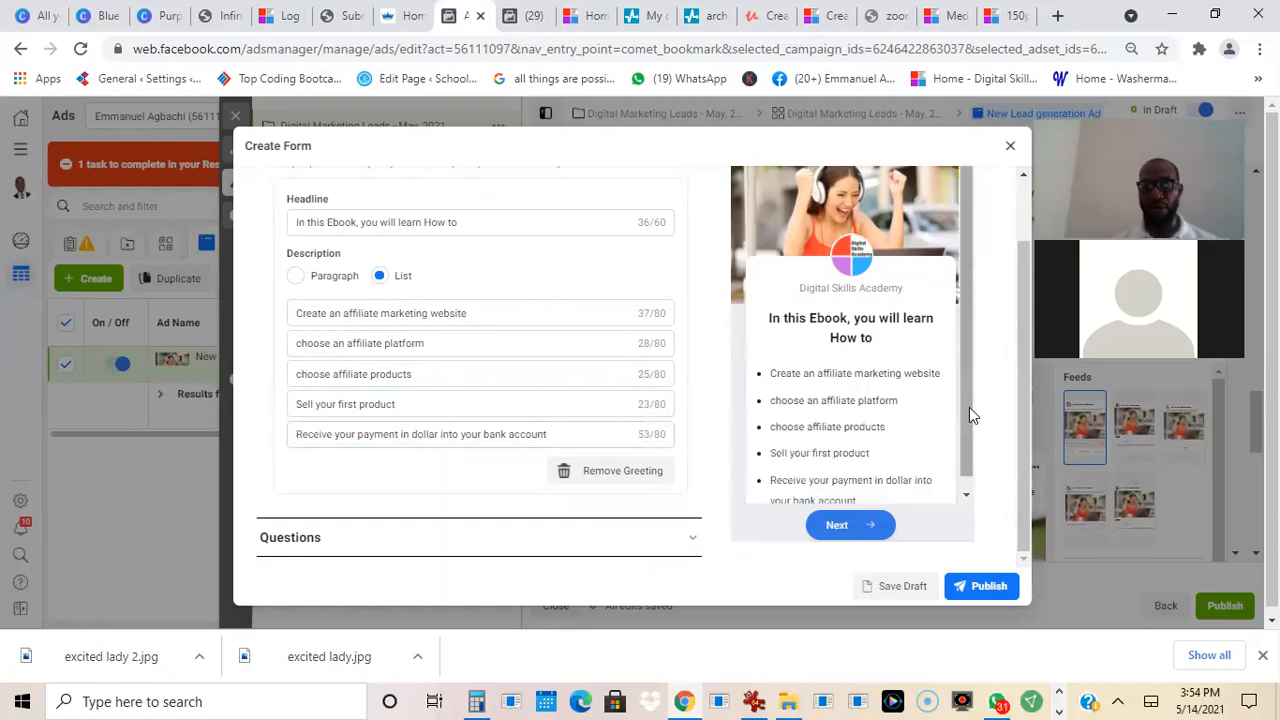
pyautogui.scroll(-1, 970, 425)
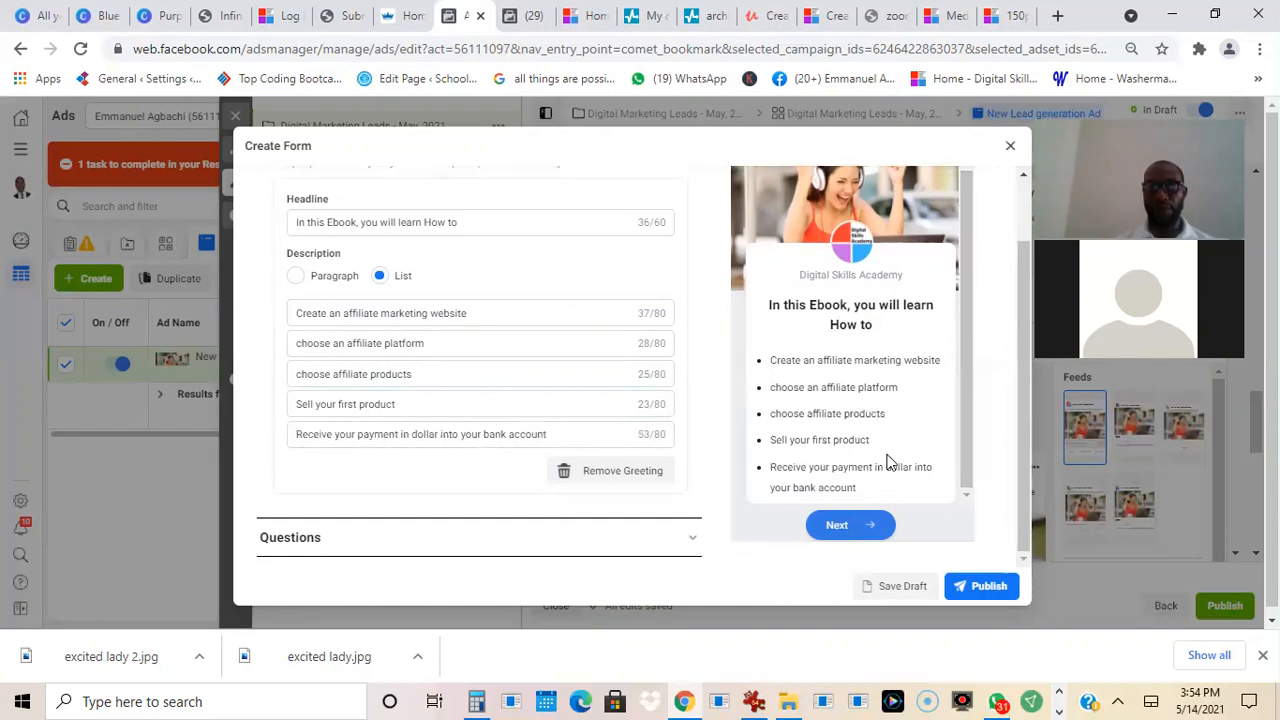
pyautogui.moveTo(1022, 430); pyautogui.dragTo(1022, 505)
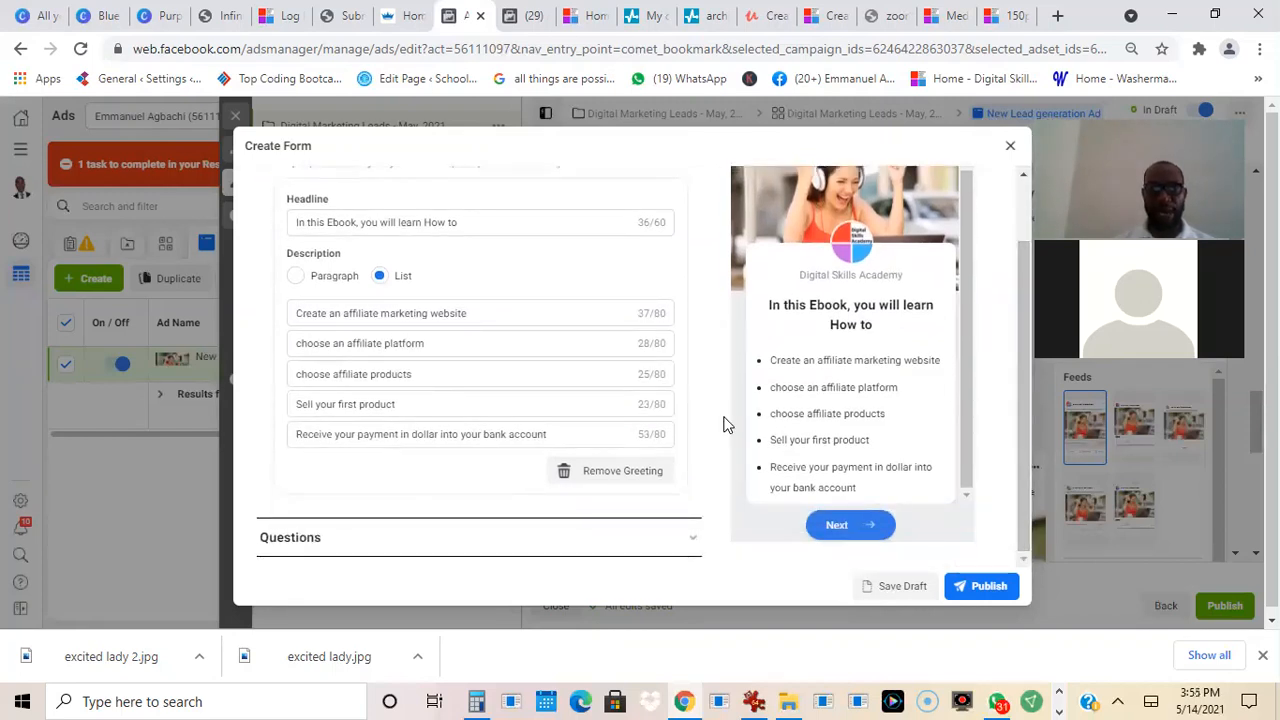
# In the form's Questions section, add Phone number from the contact fields to the prefill questions.
pyautogui.scroll(-1, 727, 424)
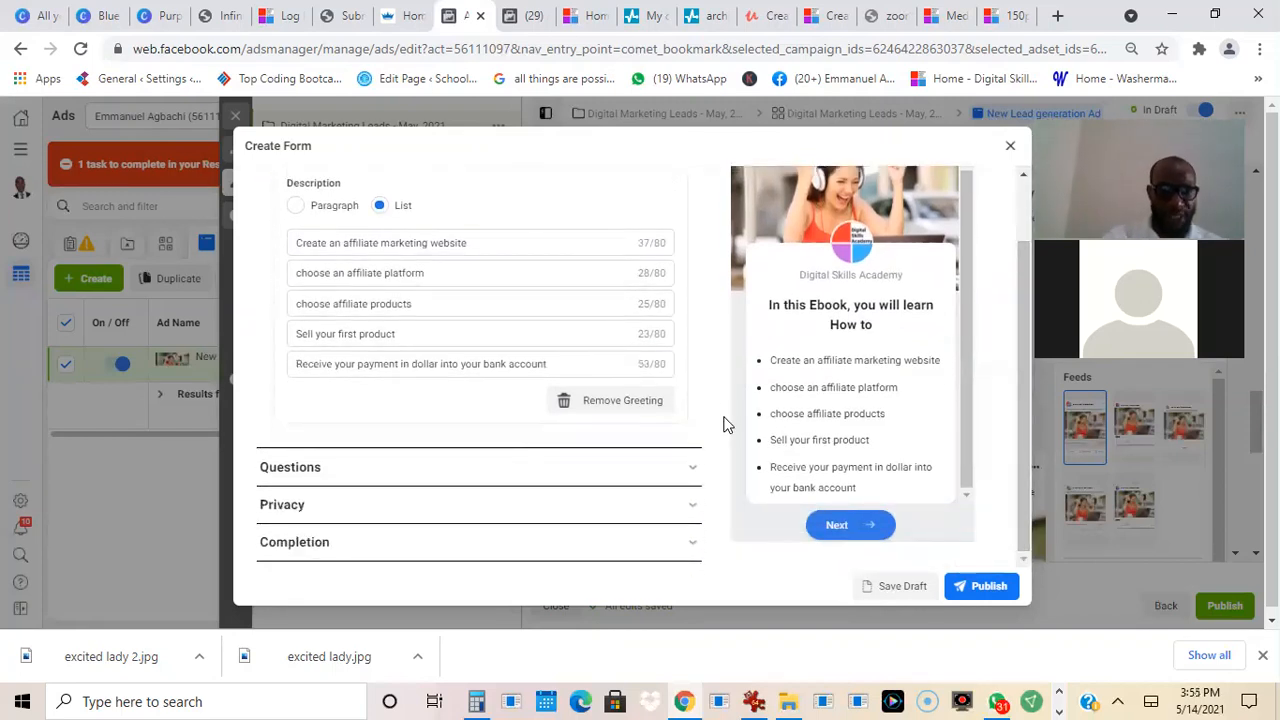
pyautogui.click(696, 476)
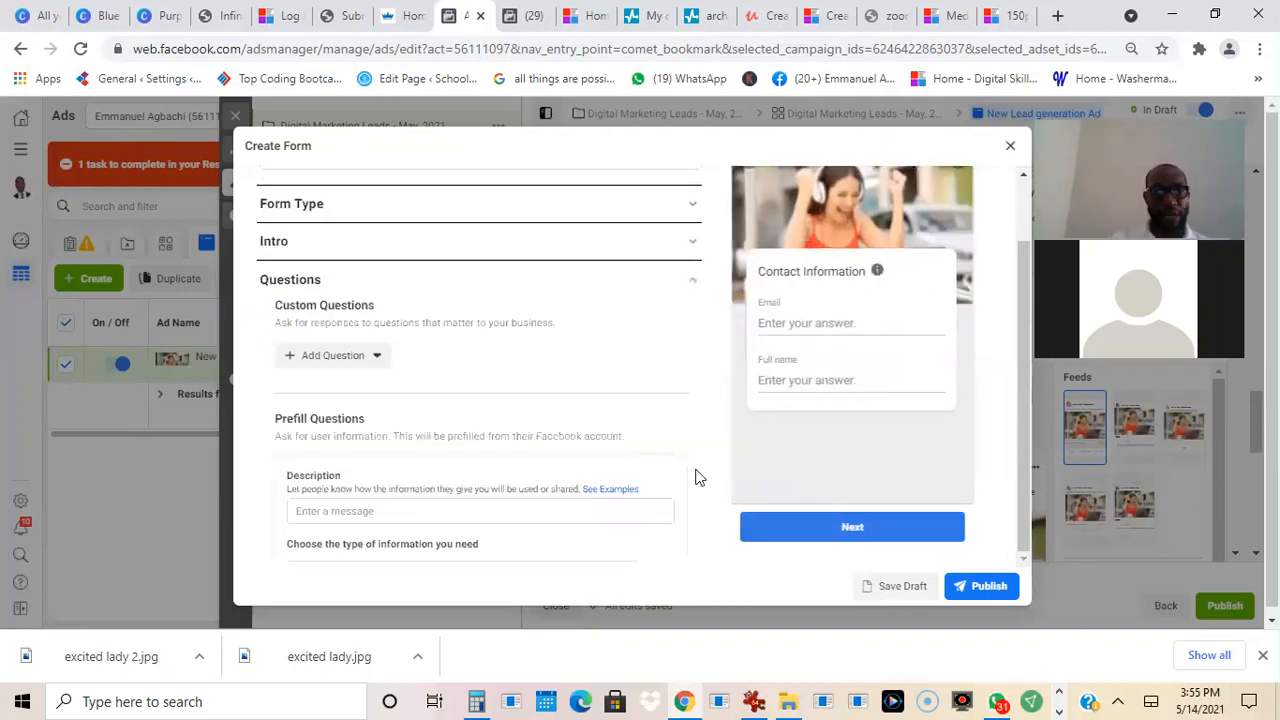
pyautogui.scroll(-2, 697, 477)
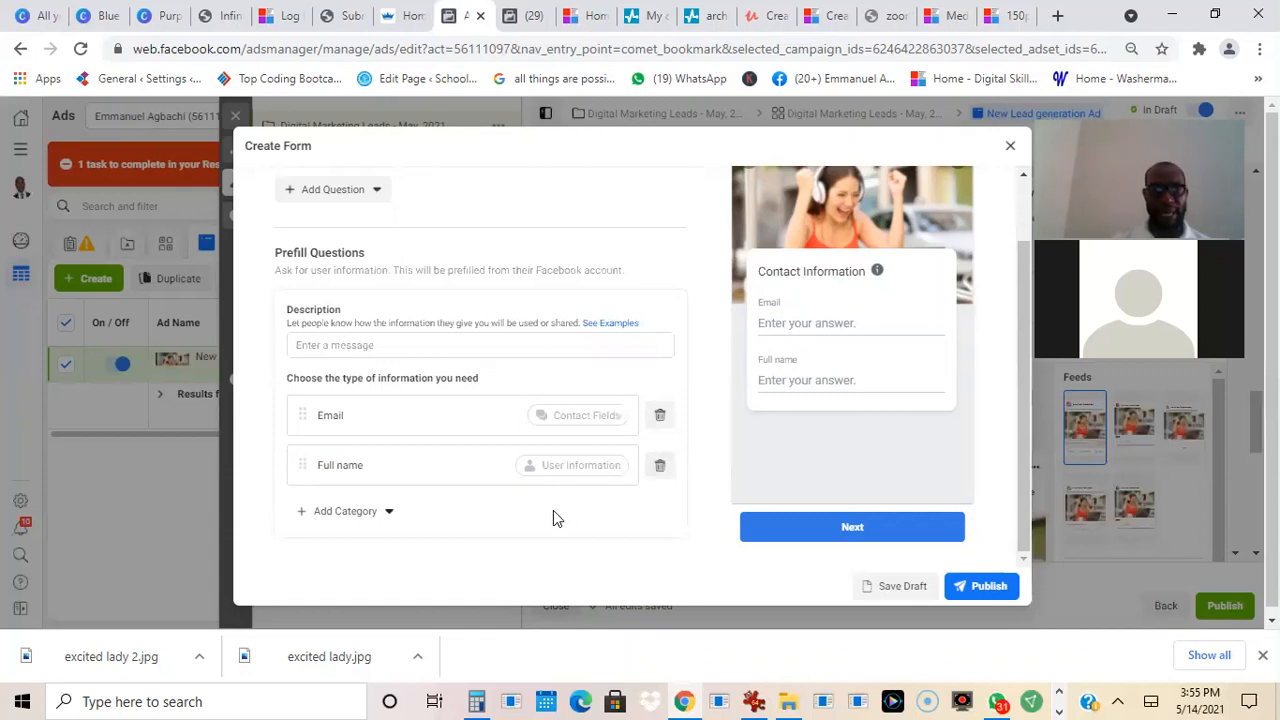
pyautogui.scroll(-1, 555, 517)
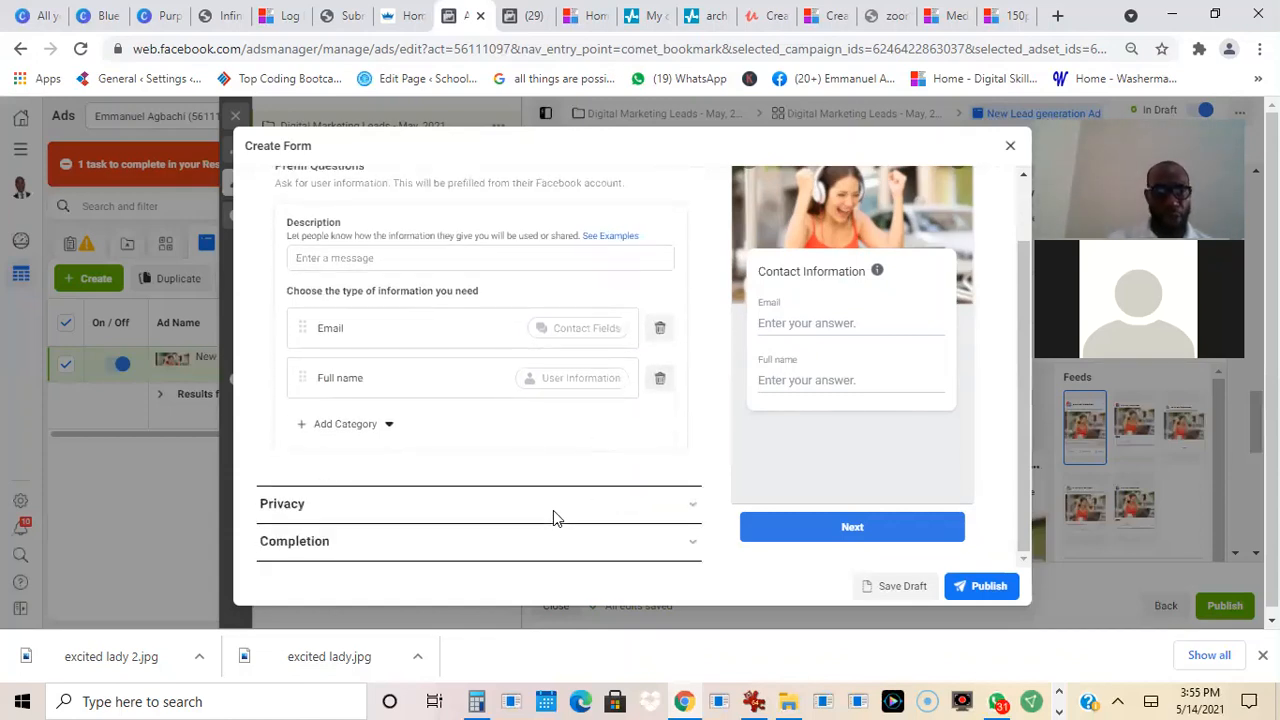
pyautogui.scroll(1, 555, 517)
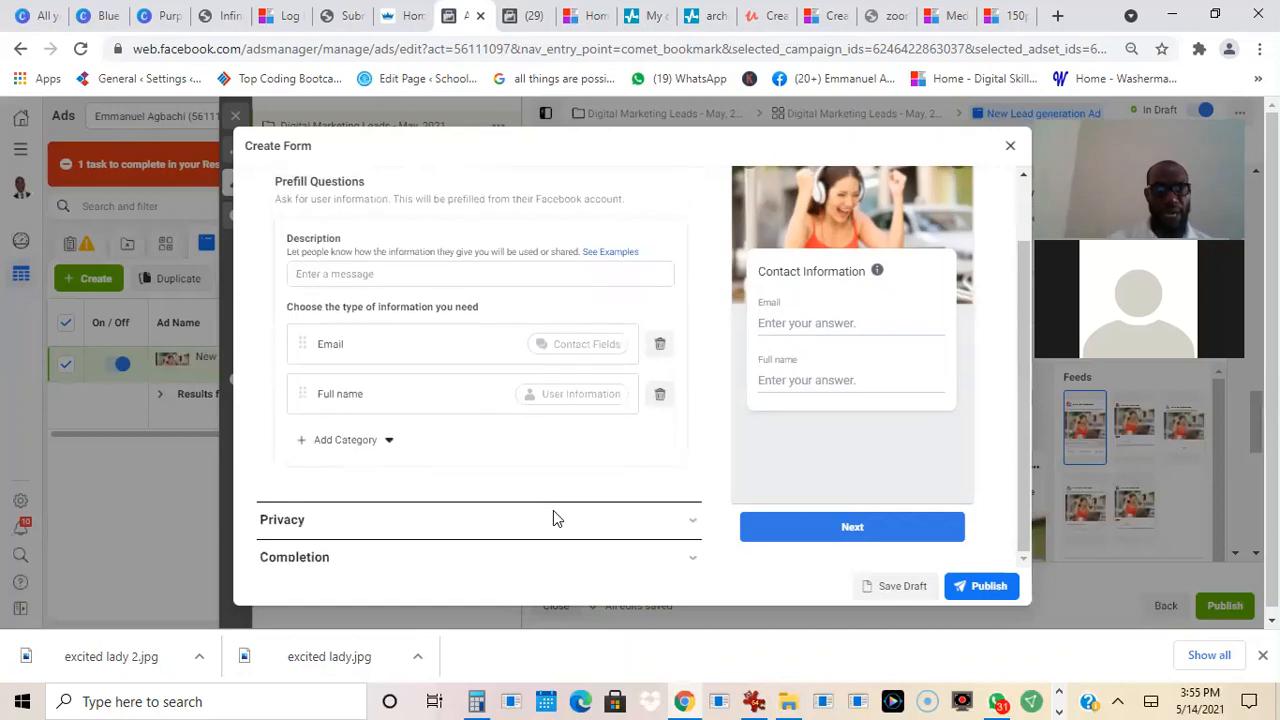
pyautogui.click(392, 453)
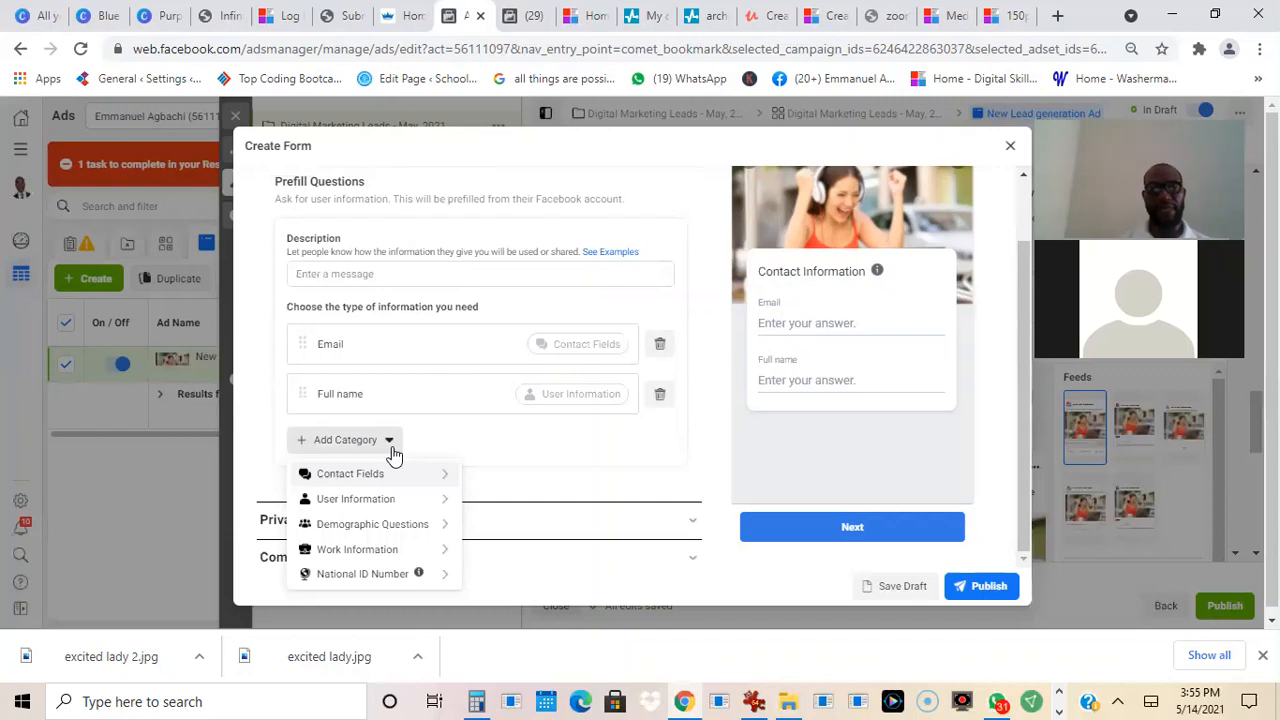
pyautogui.moveTo(383, 480)
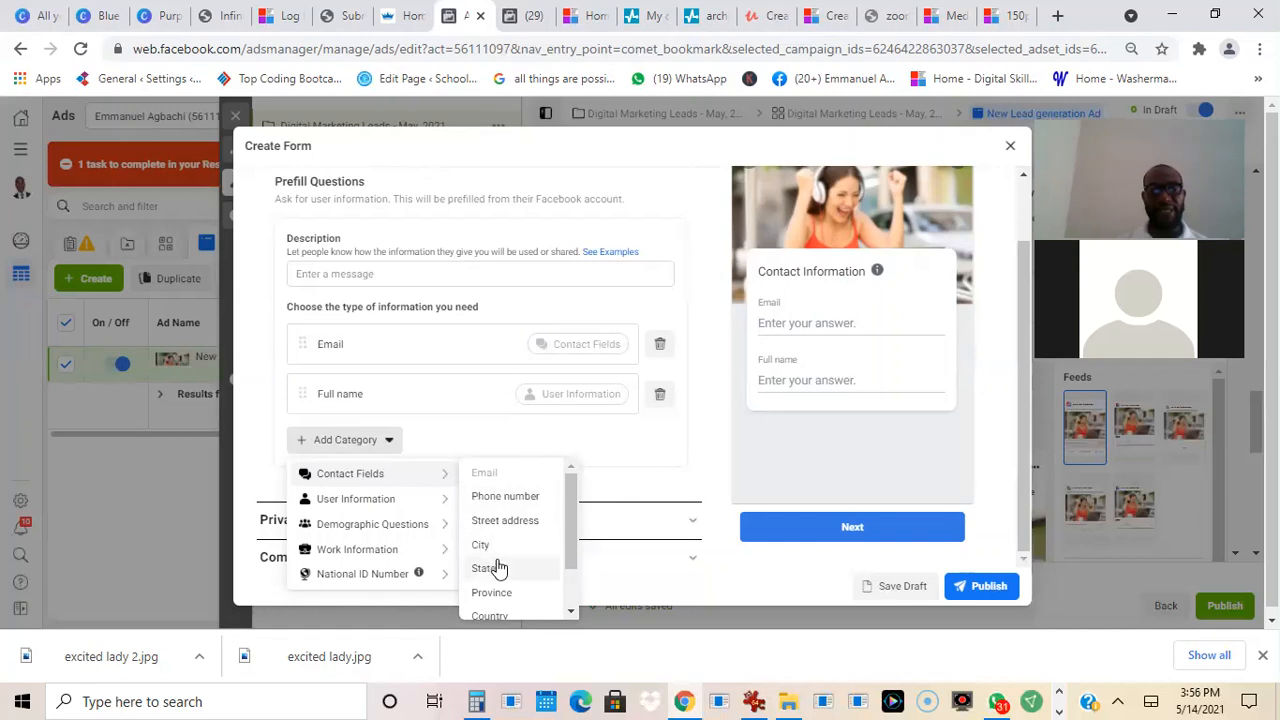
pyautogui.moveTo(445, 576)
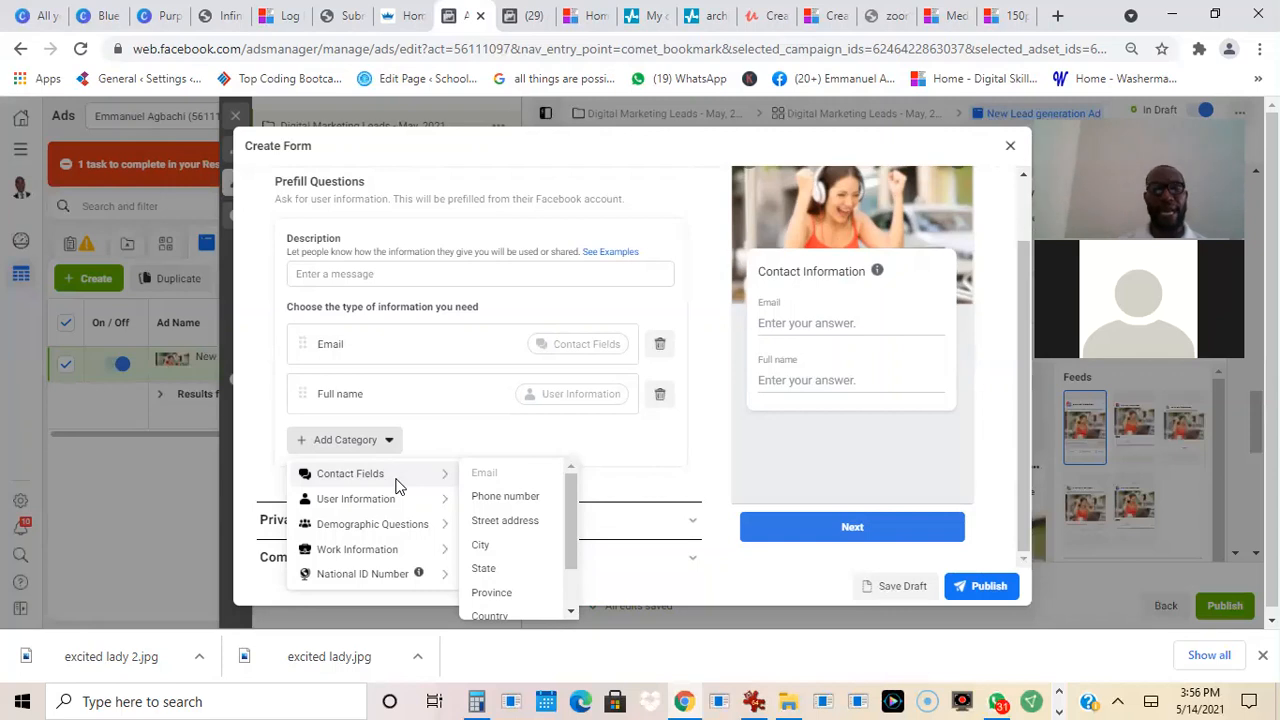
pyautogui.click(507, 496)
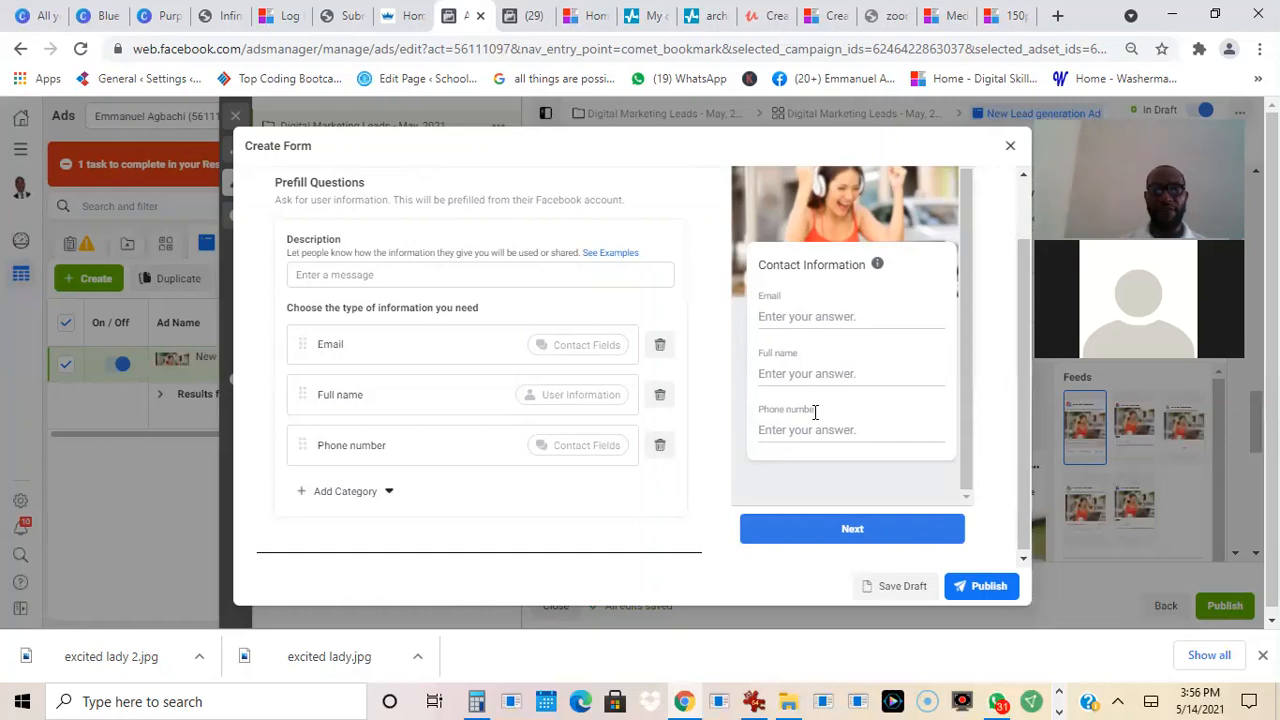
# In the form's Privacy section, set the privacy policy link text to "Privacy Policy".
pyautogui.scroll(3, 735, 393)
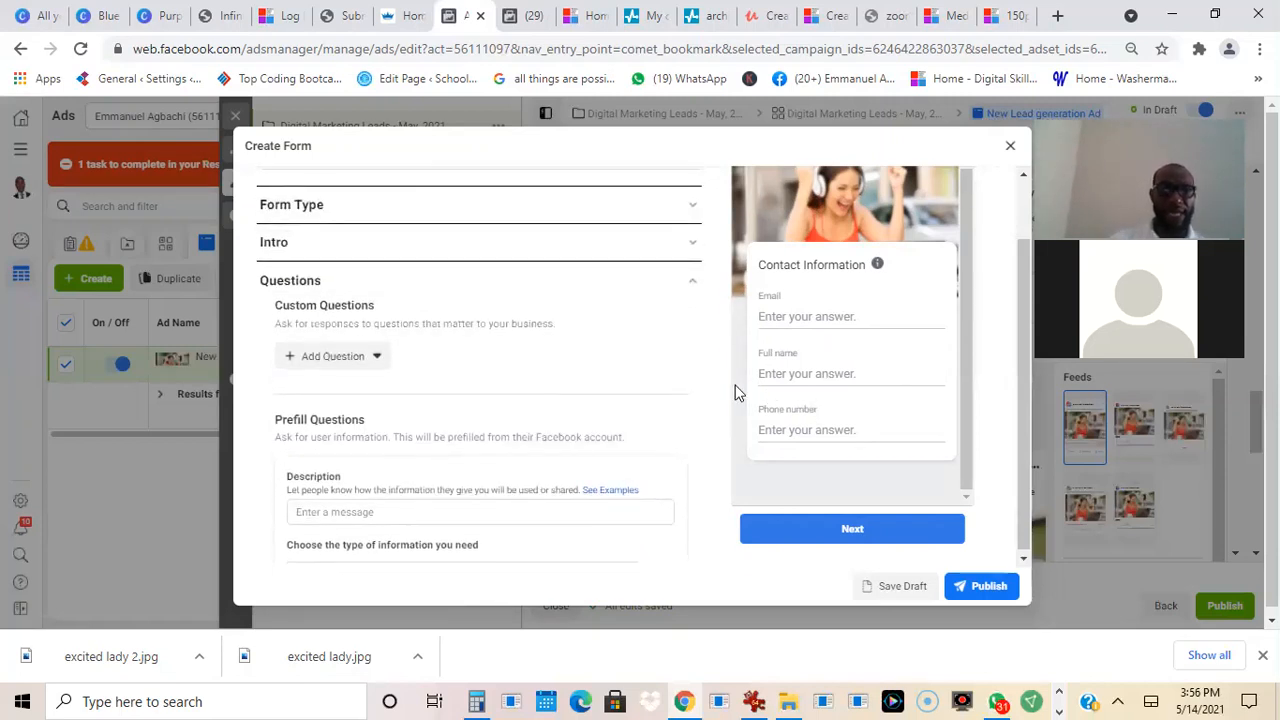
pyautogui.scroll(3, 735, 393)
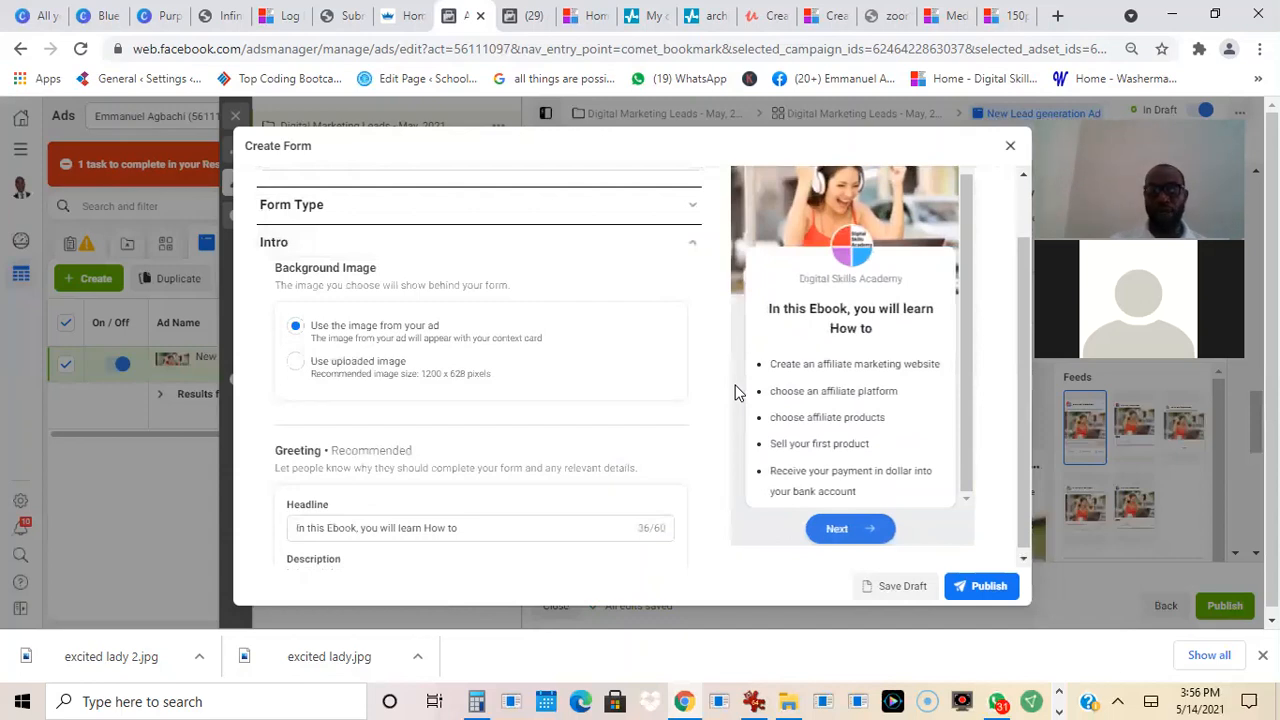
pyautogui.scroll(-4, 735, 393)
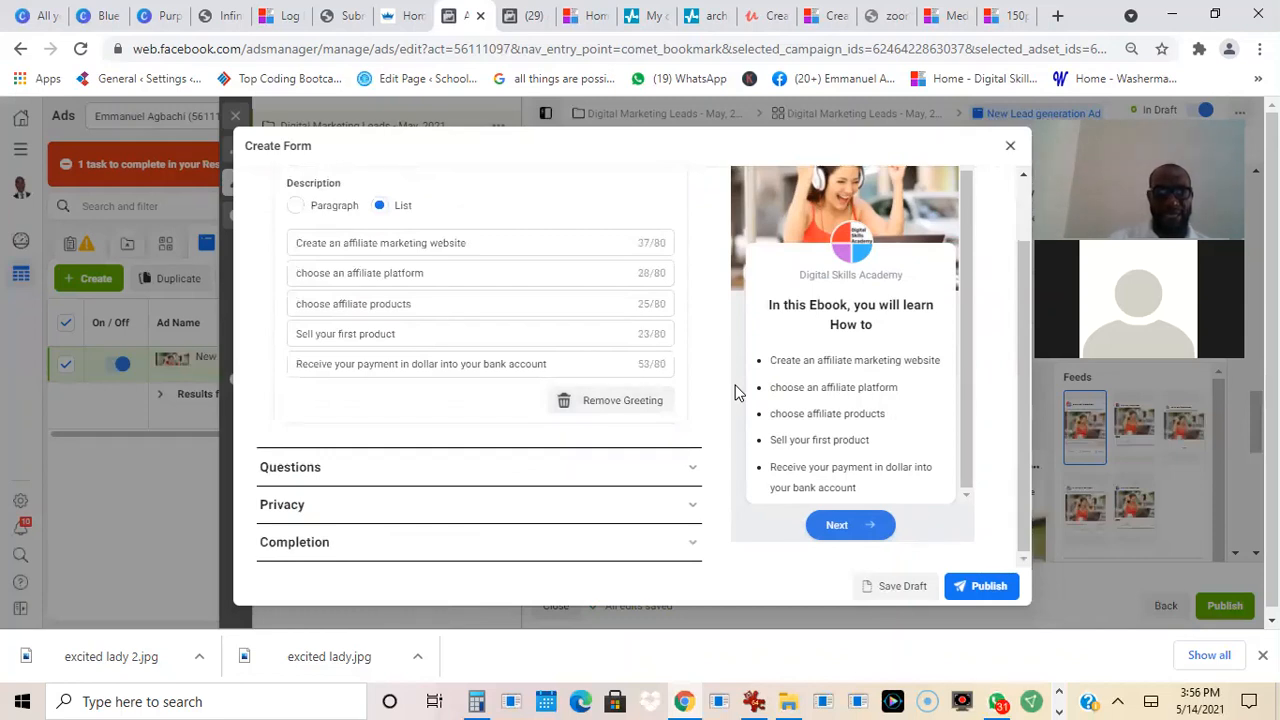
pyautogui.scroll(-4, 735, 393)
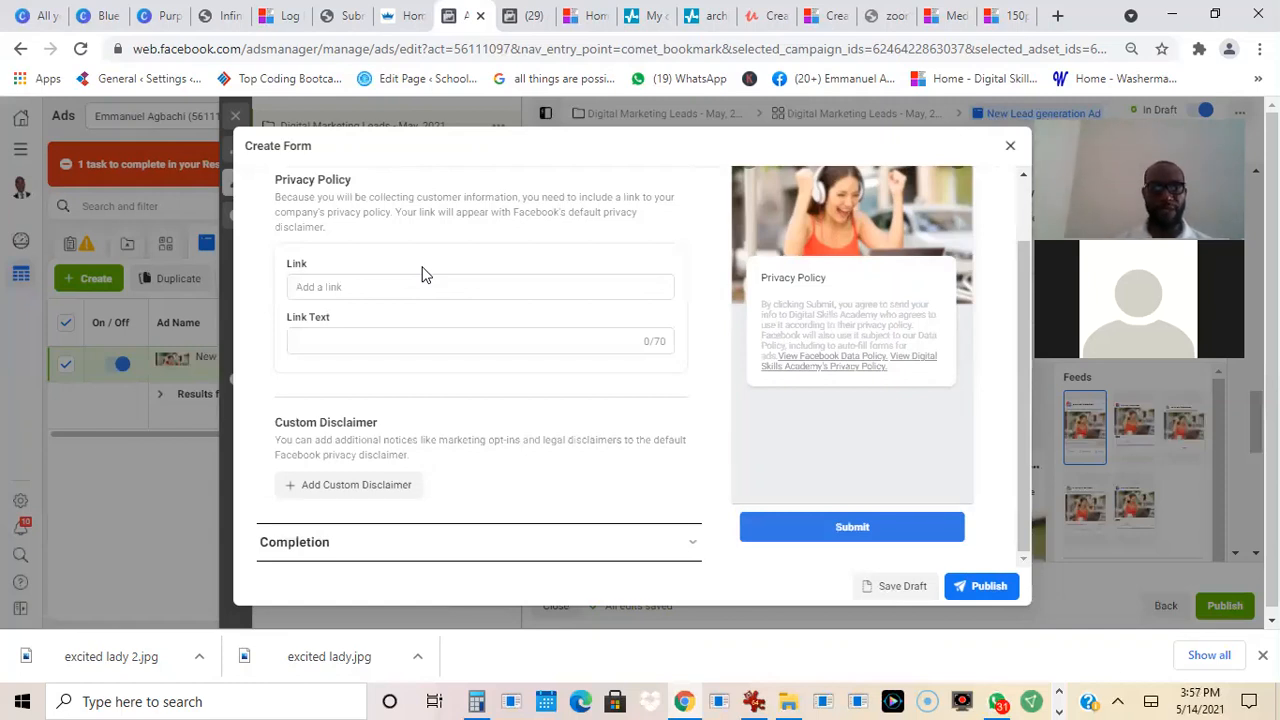
pyautogui.click(342, 341)
pyautogui.write('Pri')
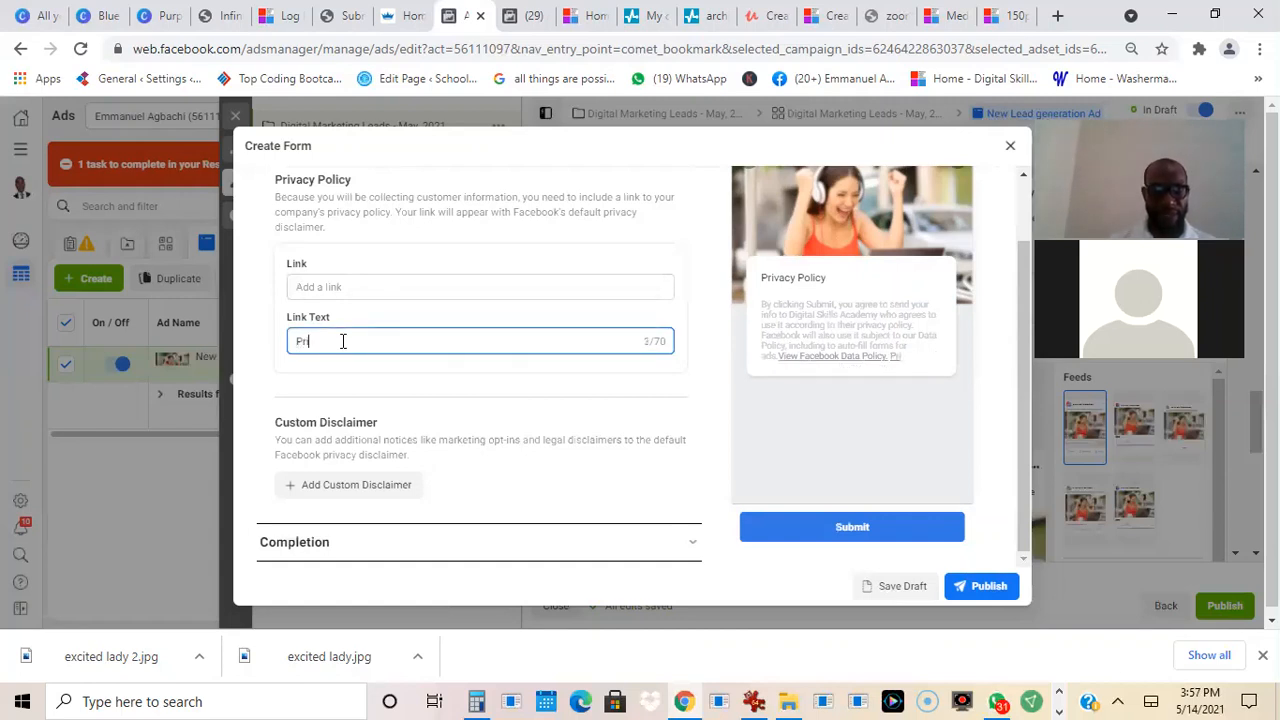
pyautogui.write('vacy Policy')
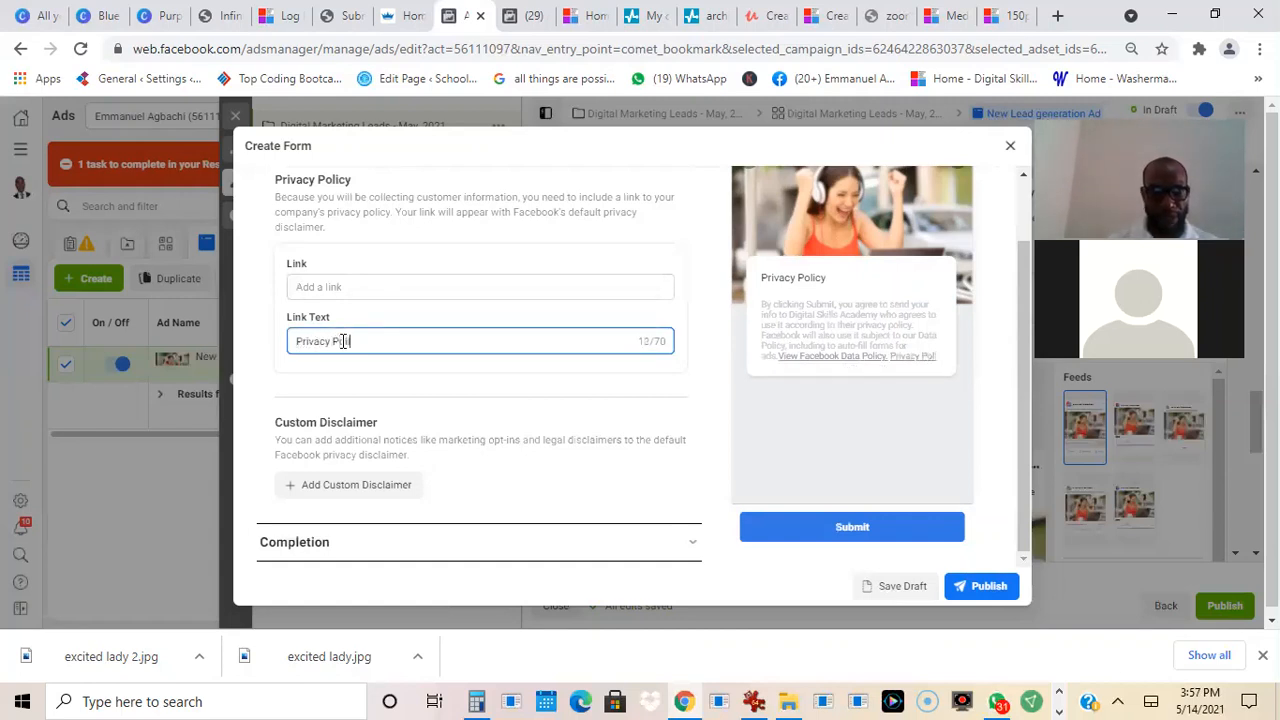
pyautogui.click(316, 287)
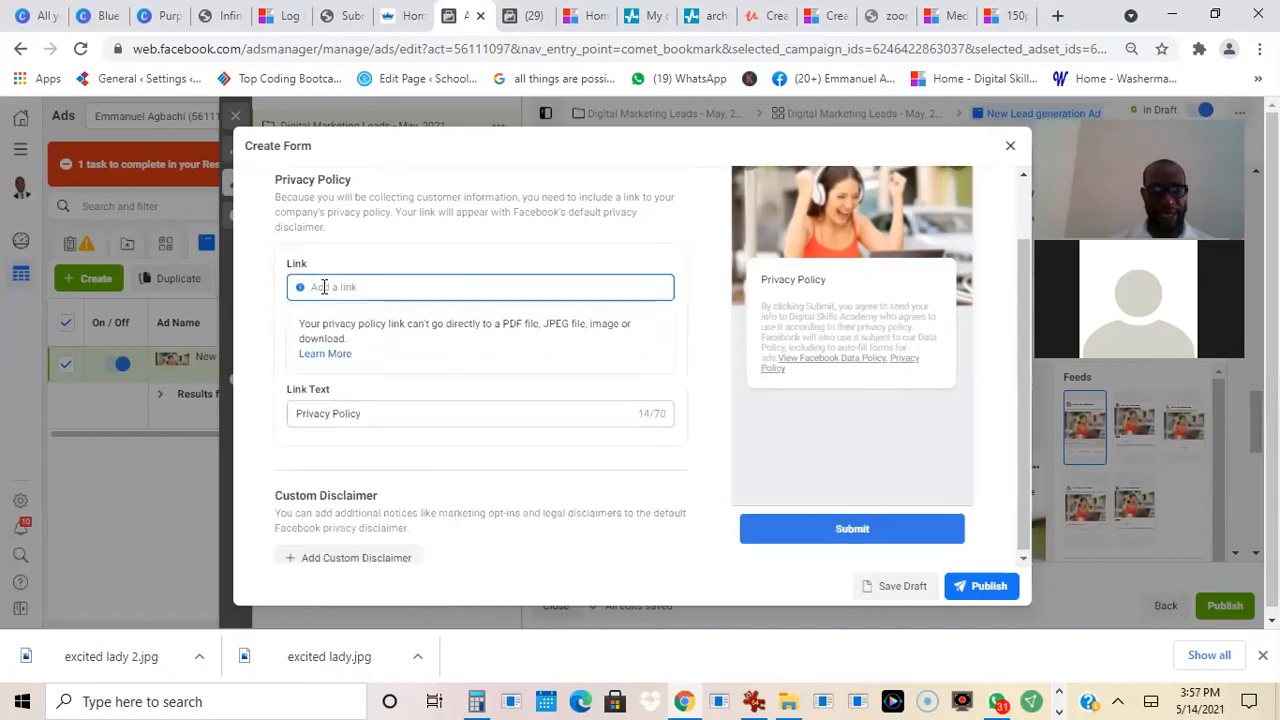
pyautogui.write('www')
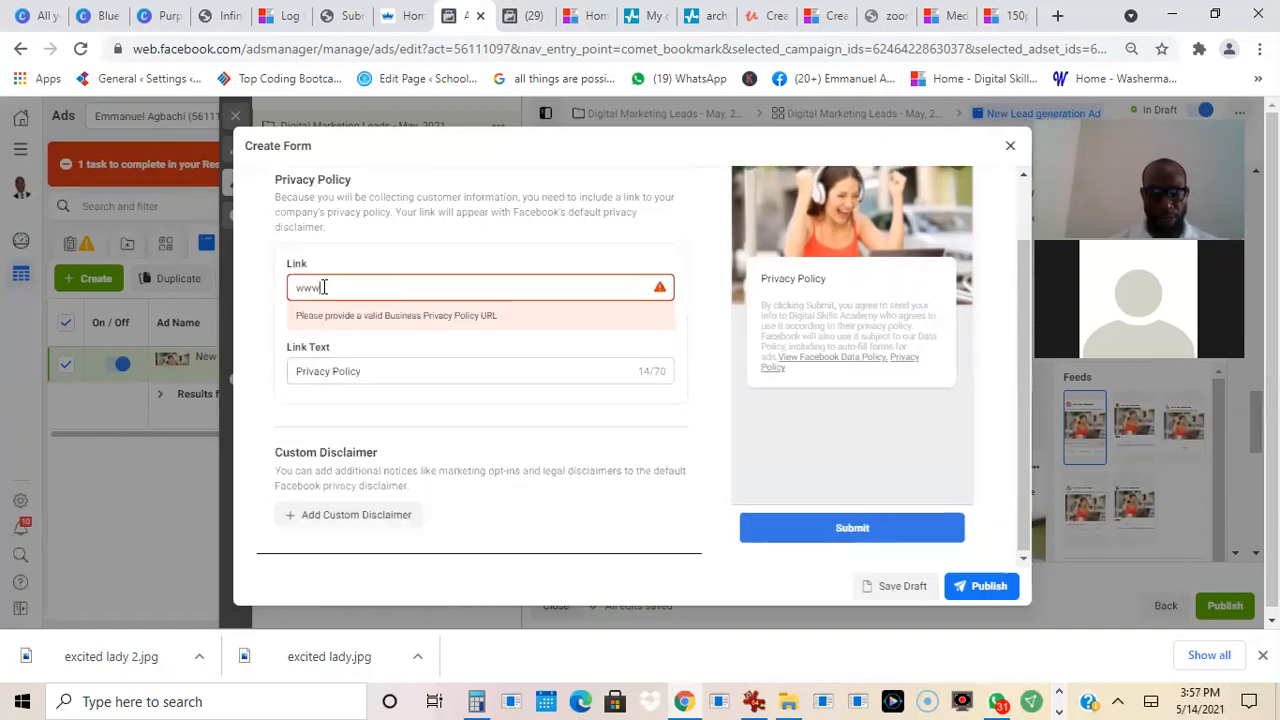
pyautogui.write('.c')
pyautogui.press('BackSpace')
pyautogui.write('digitalskillsacademyng.com/pr')
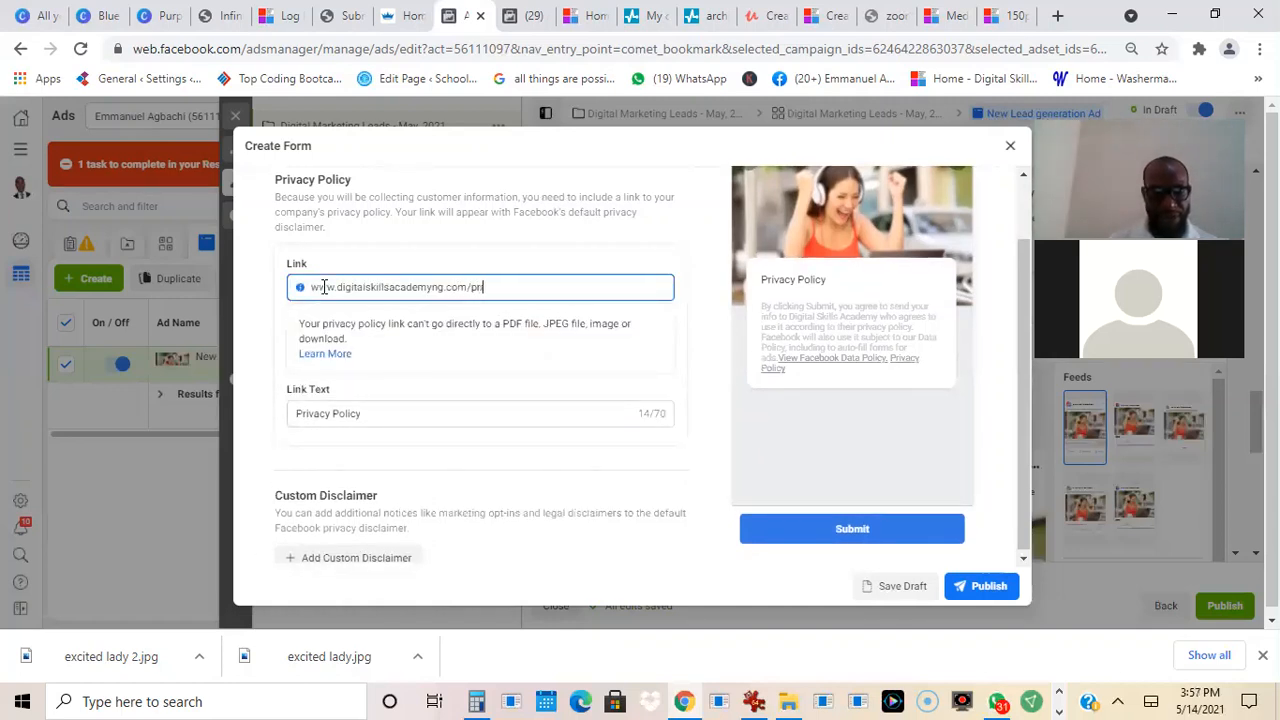
pyautogui.write('ivacy')
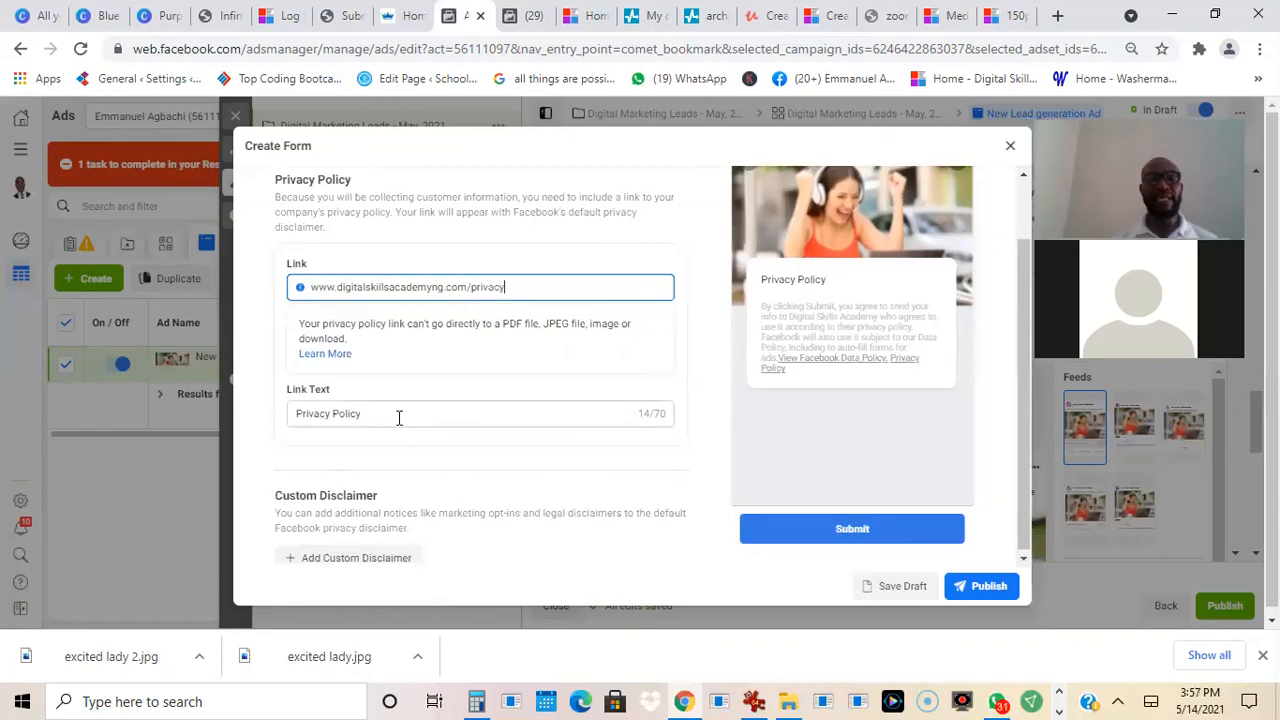
pyautogui.click(397, 415)
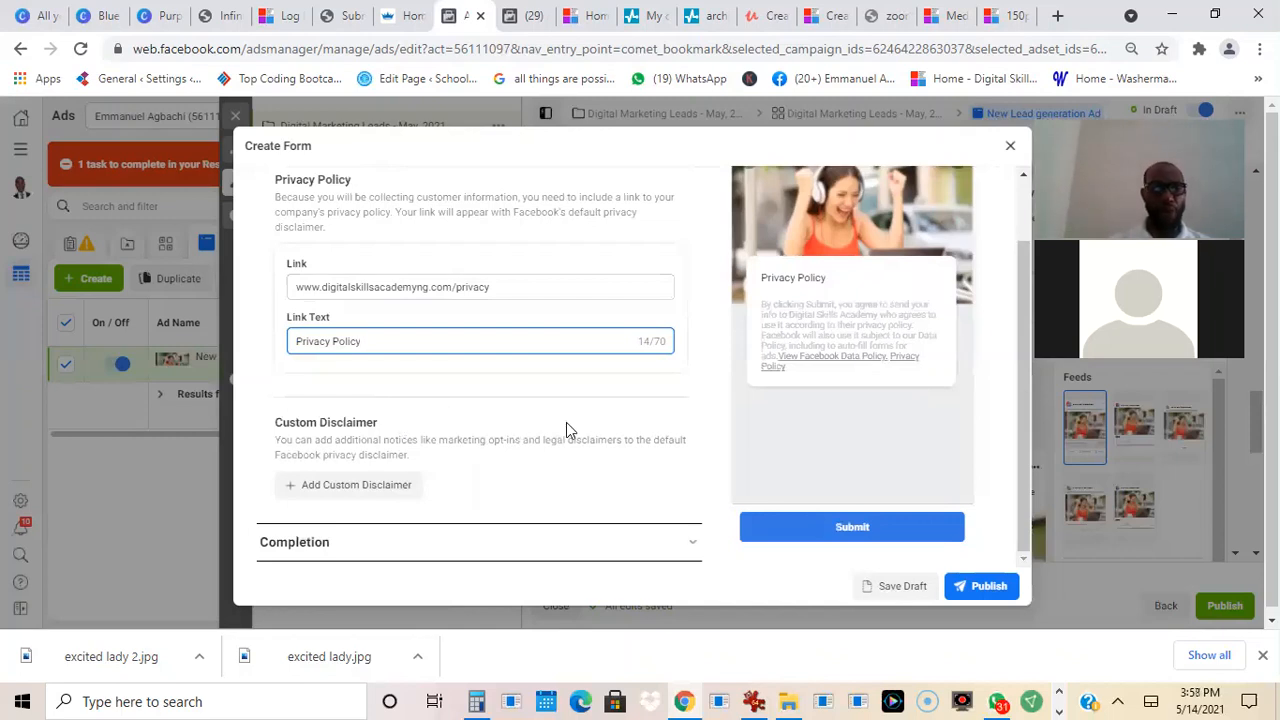
# In the Completion section, replace the message description for leads with "Click the link below to download your free ebook".
pyautogui.click(486, 538)
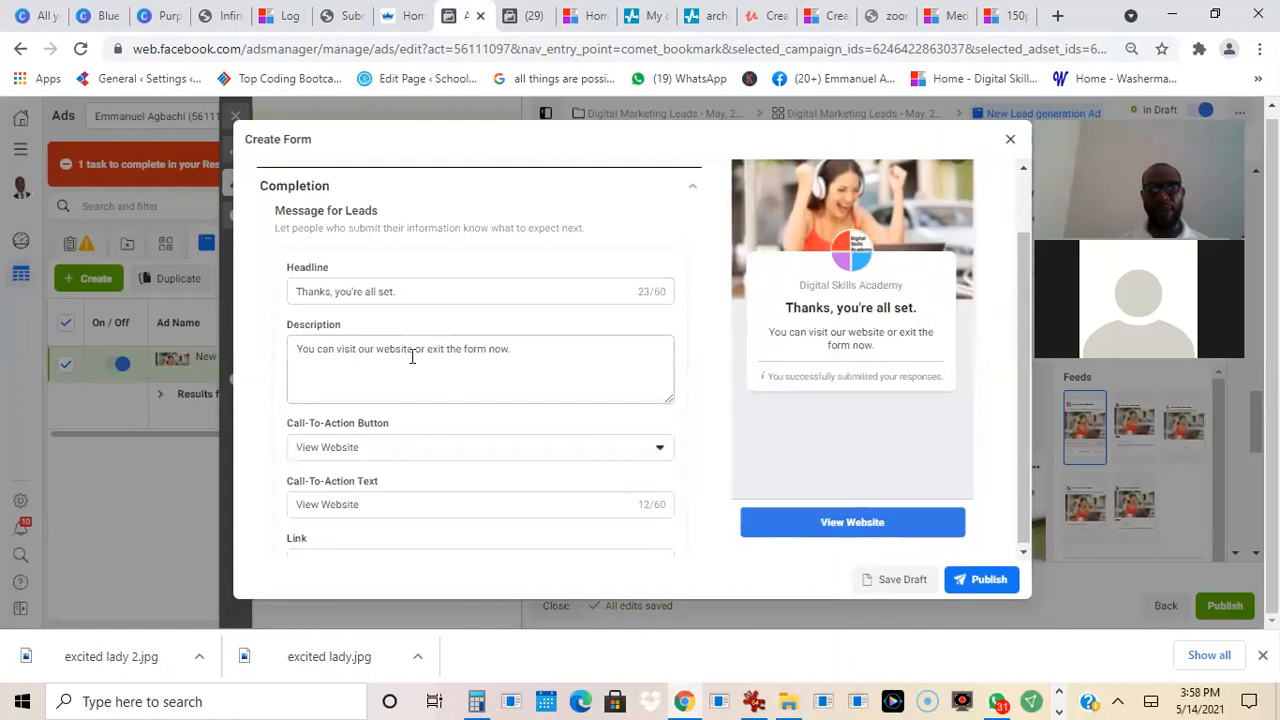
pyautogui.click(516, 356)
pyautogui.press('BackSpace')
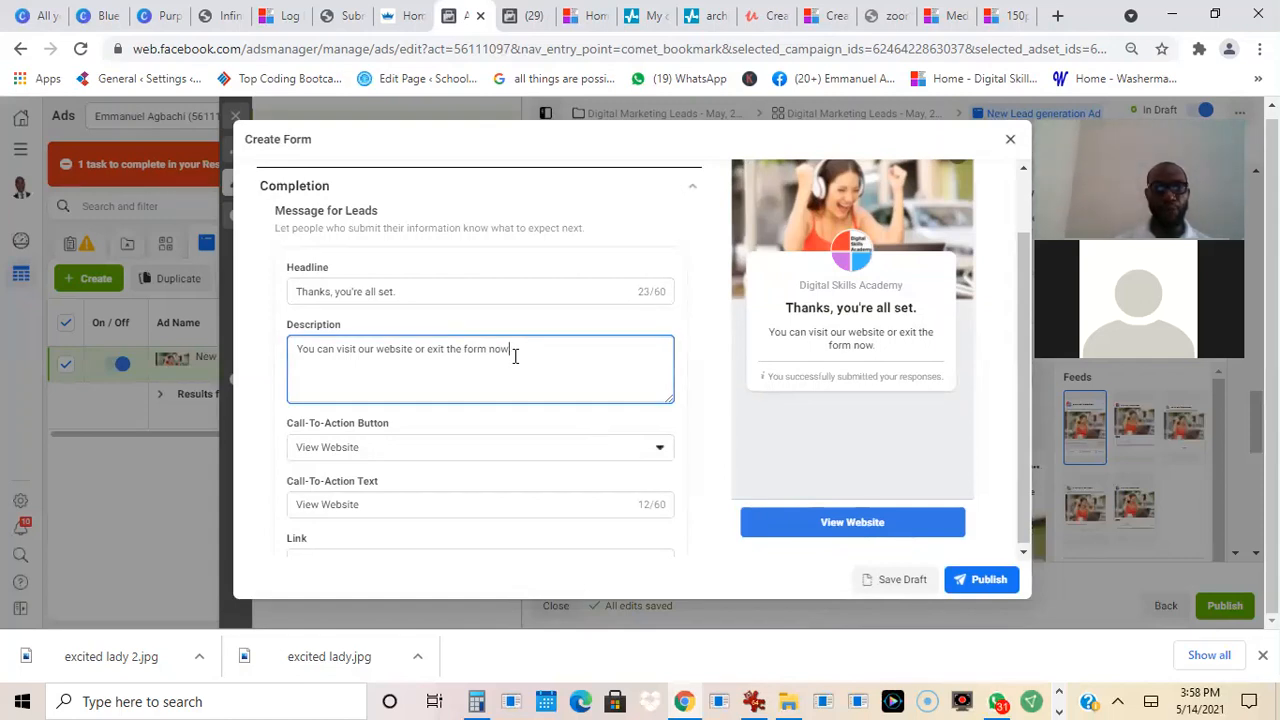
pyautogui.press('BackSpace')
pyautogui.press('BackSpace')
pyautogui.press('BackSpace')
pyautogui.press('BackSpace')
pyautogui.press('BackSpace')
pyautogui.press('BackSpace')
pyautogui.press('BackSpace')
pyautogui.press('BackSpace')
pyautogui.press('BackSpace')
pyautogui.press('BackSpace')
pyautogui.press('BackSpace')
pyautogui.press('BackSpace')
pyautogui.press('BackSpace')
pyautogui.press('BackSpace')
pyautogui.press('BackSpace')
pyautogui.press('BackSpace')
pyautogui.press('BackSpace')
pyautogui.press('BackSpace')
pyautogui.press('BackSpace')
pyautogui.press('BackSpace')
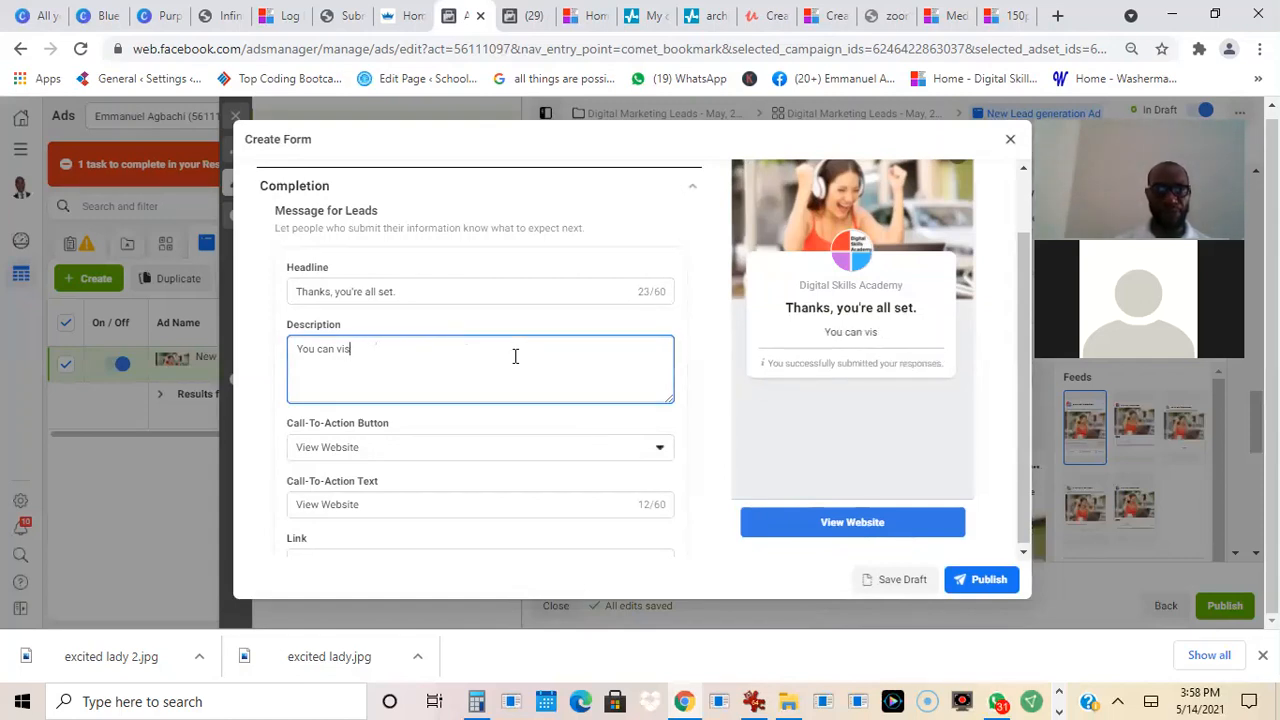
pyautogui.press('BackSpace')
pyautogui.press('BackSpace')
pyautogui.press('BackSpace')
pyautogui.press('BackSpace')
pyautogui.press('BackSpace')
pyautogui.press('BackSpace')
pyautogui.press('BackSpace')
pyautogui.press('BackSpace')
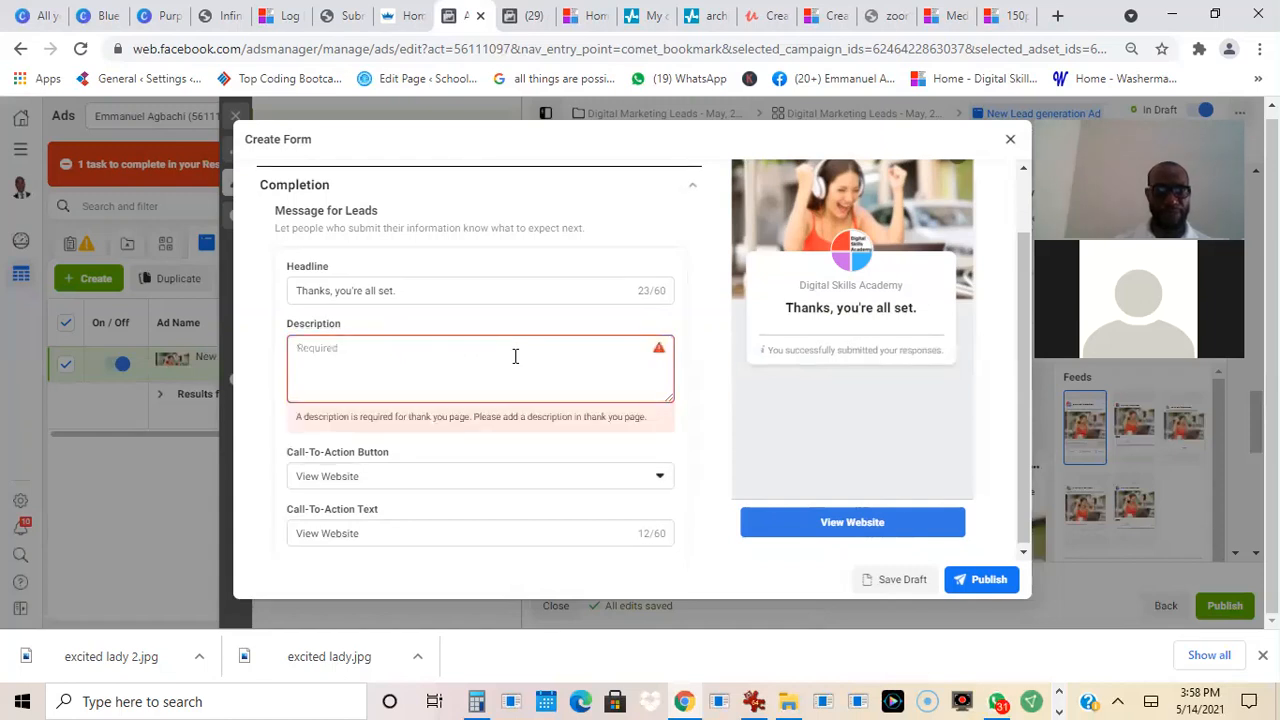
pyautogui.write('Click')
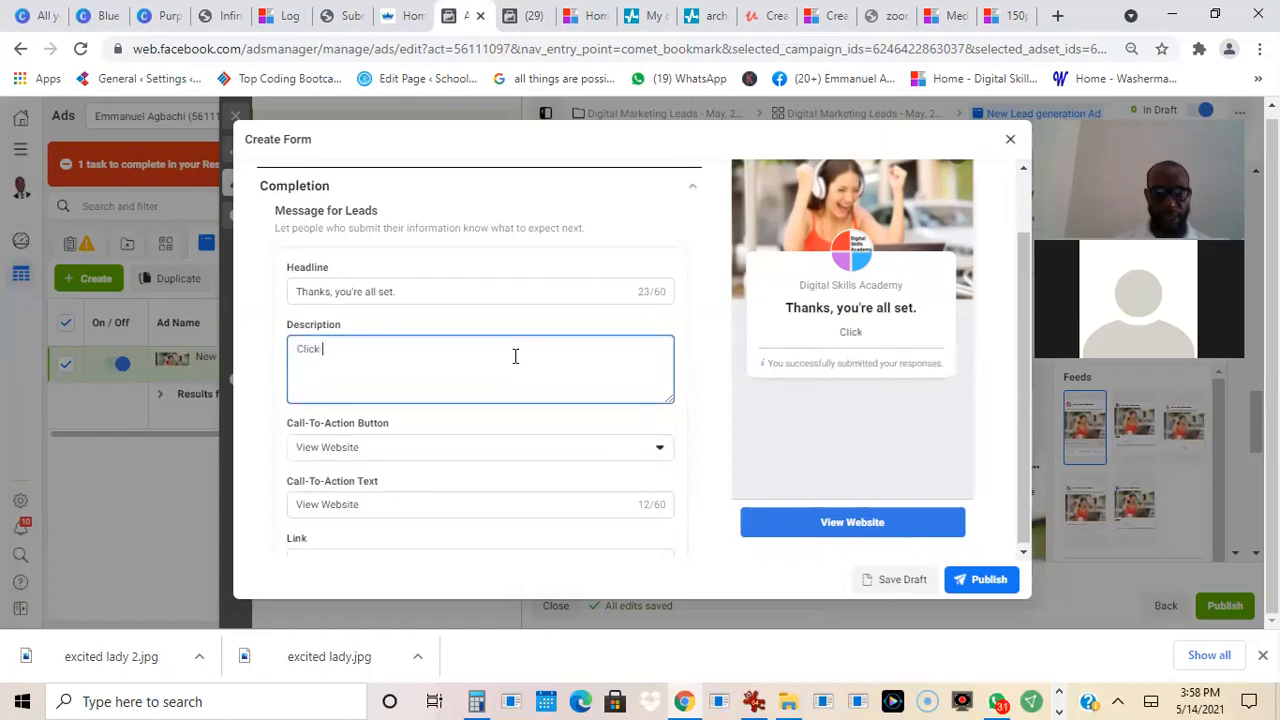
pyautogui.write(' thi linkm')
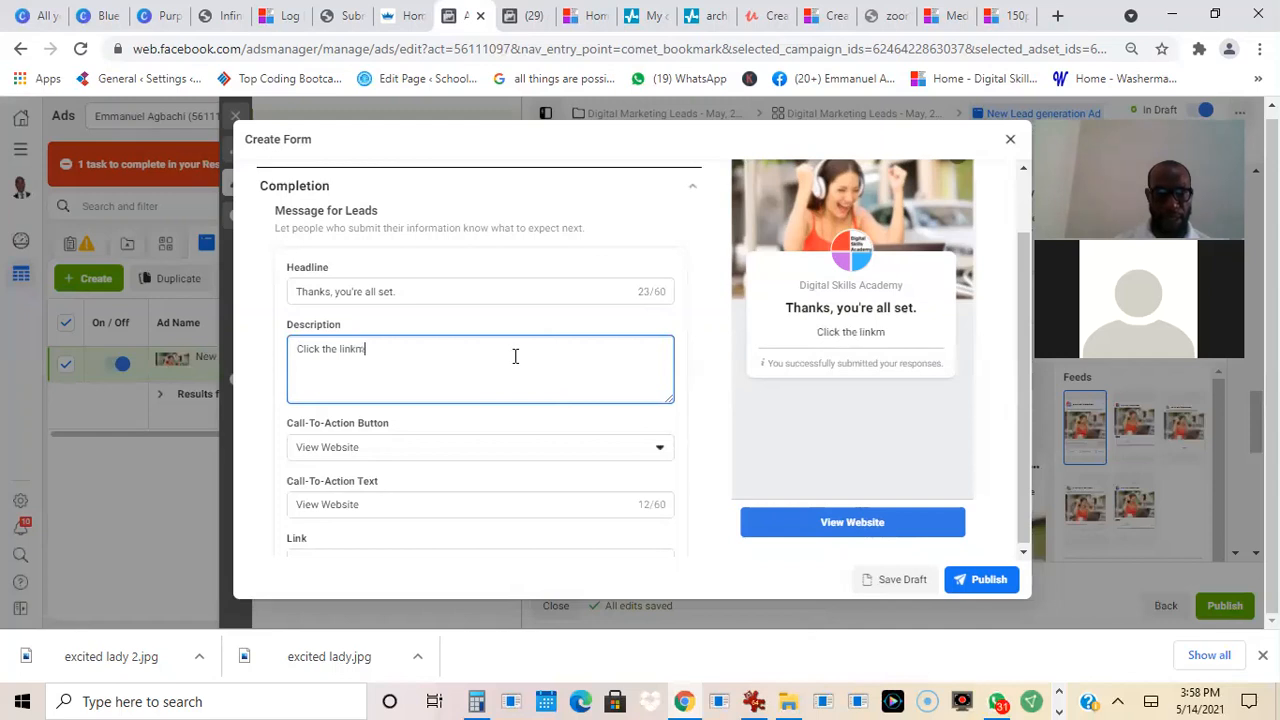
pyautogui.press('BackSpace')
pyautogui.press('BackSpace')
pyautogui.press('BackSpace')
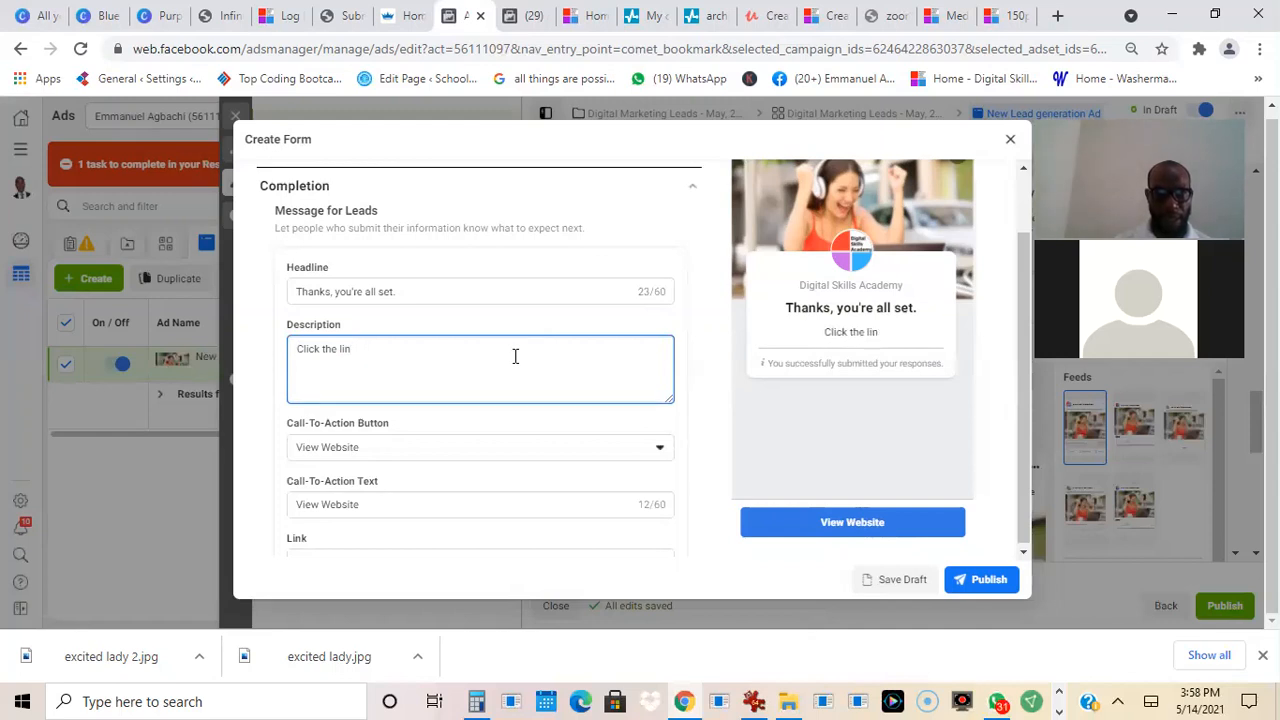
pyautogui.write('k below ')
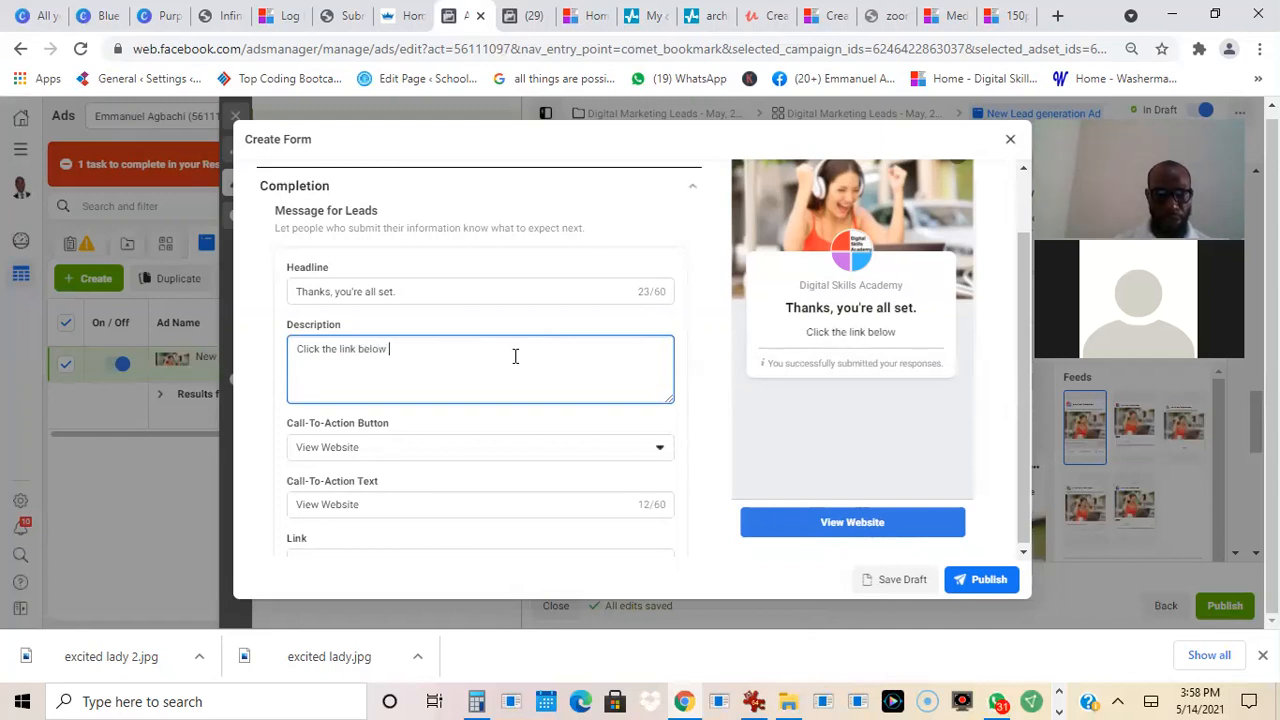
pyautogui.write('to down')
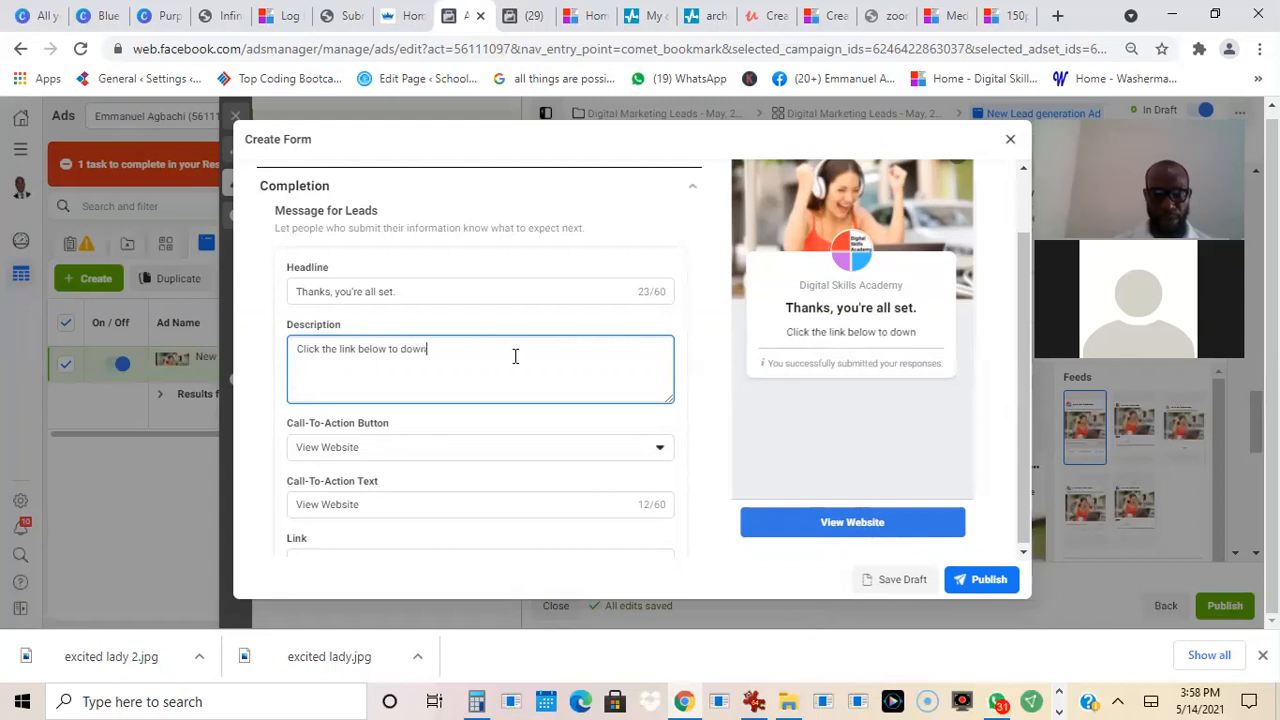
pyautogui.write('load your')
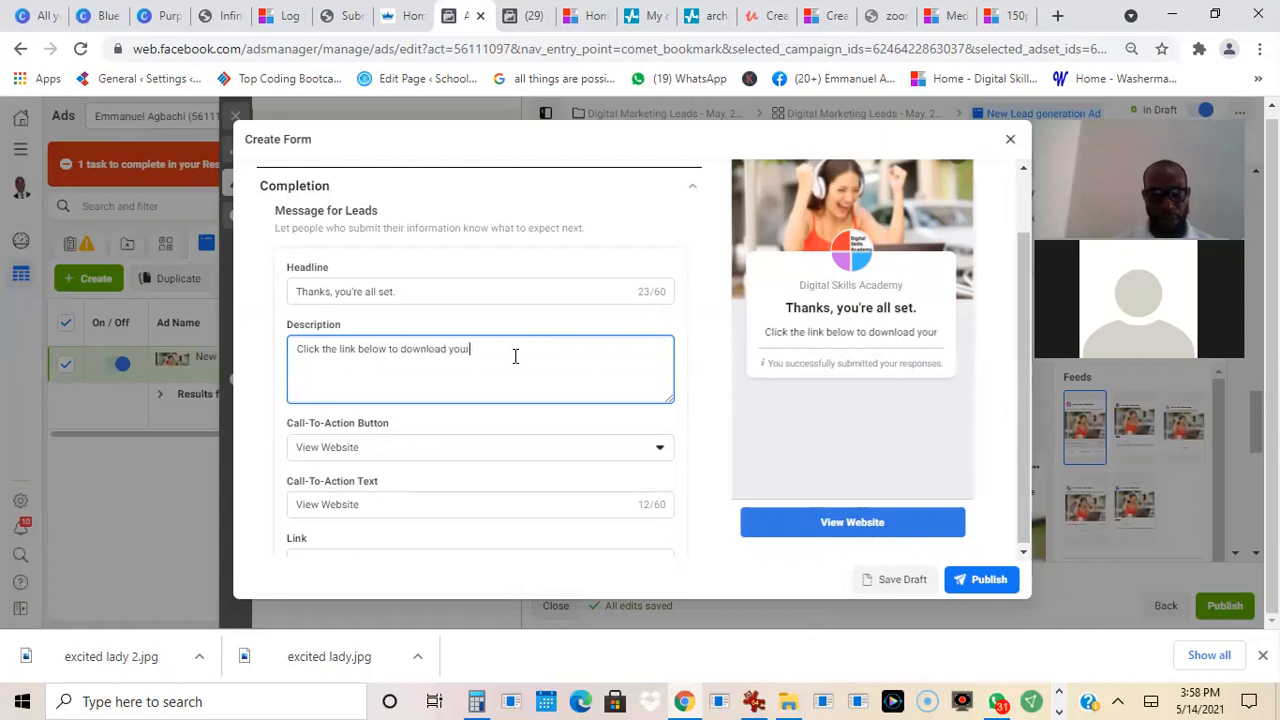
pyautogui.write(' free ebook')
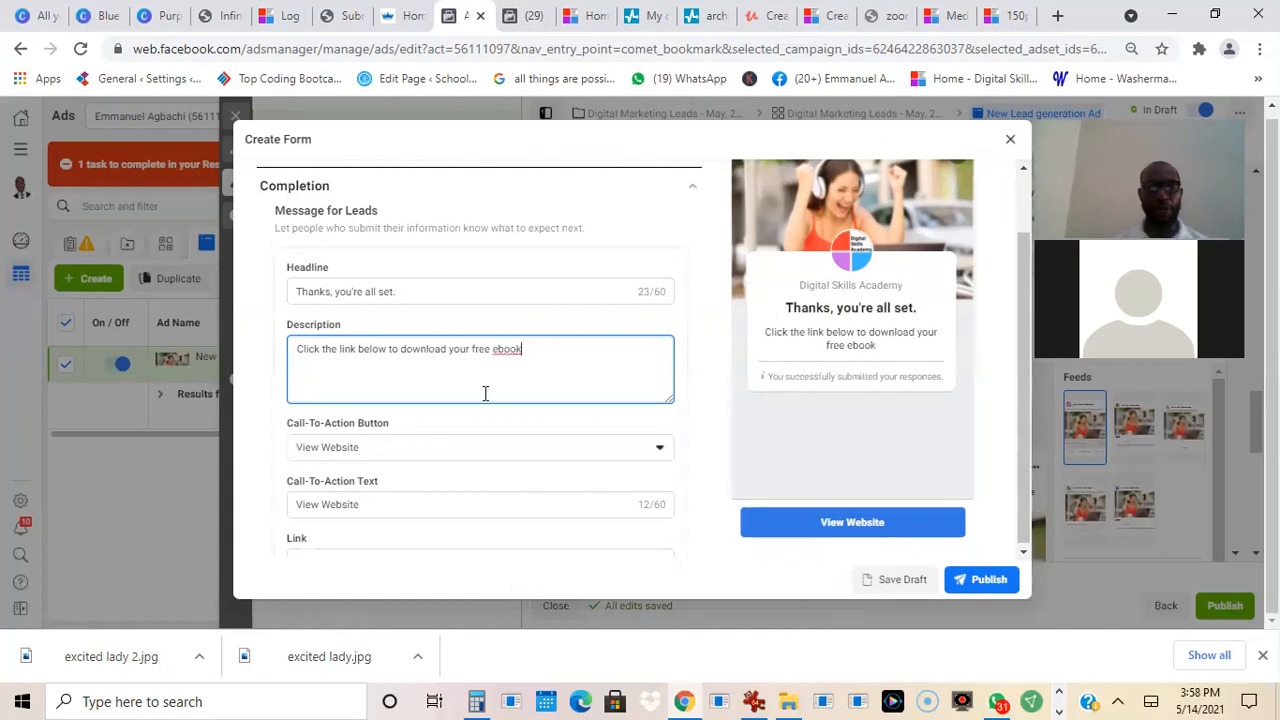
# In the Completion section, replace the call-to-action text with "Download".
pyautogui.click(367, 503)
pyautogui.press('BackSpace')
pyautogui.hotkey('ctrl', 'a')
pyautogui.press('BackSpace')
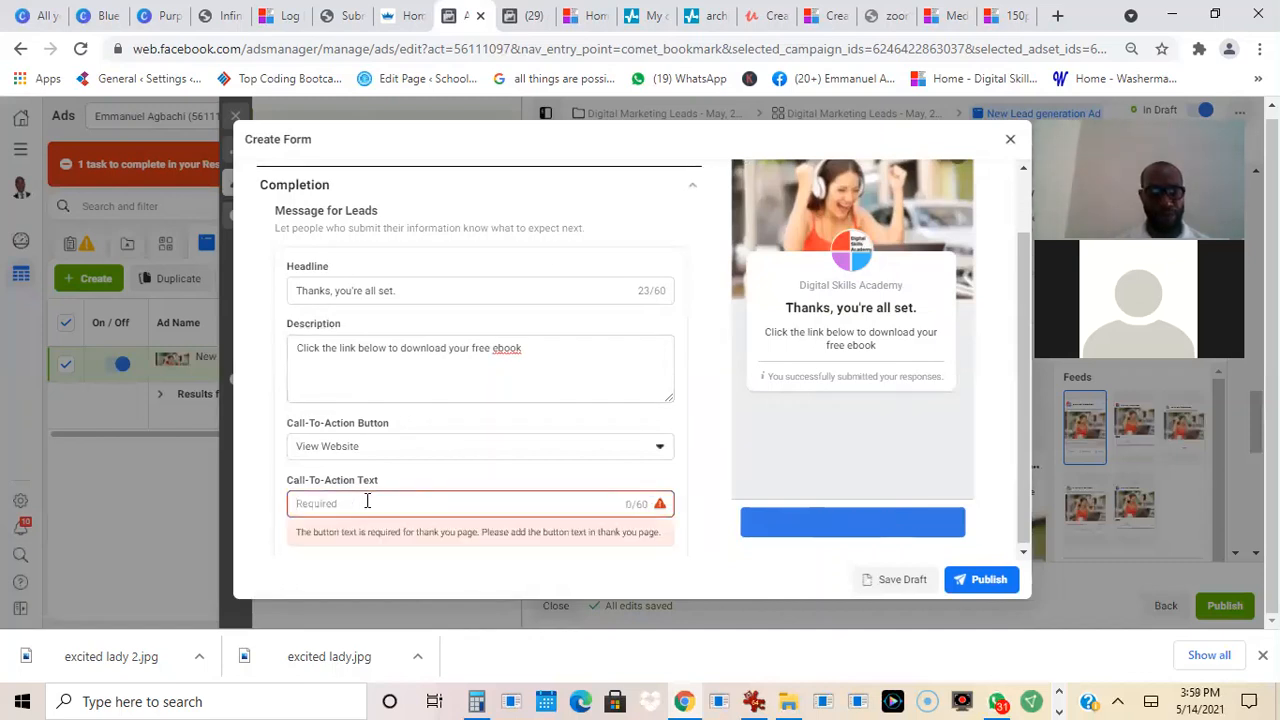
pyautogui.write('Download')
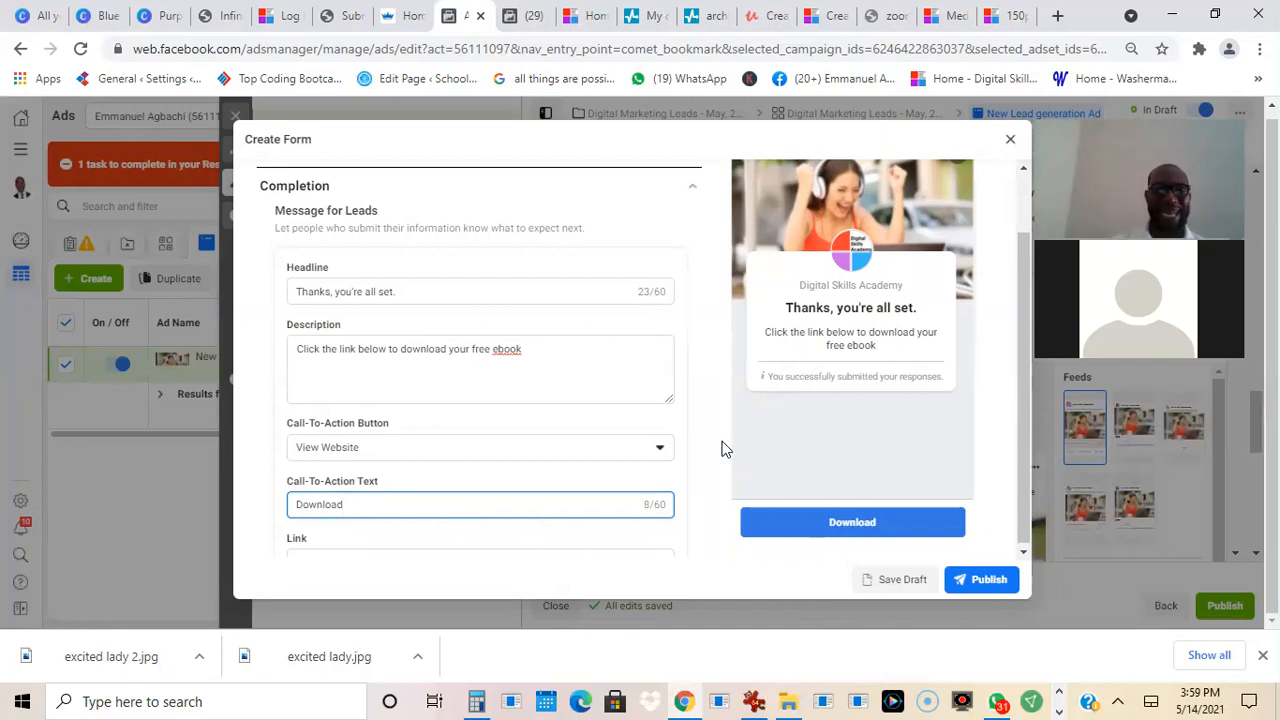
# Switch to the WordPress media library and copy the file URL of Affiliate-Marketing-Secrets-1.pdf.
pyautogui.scroll(-1, 724, 449)
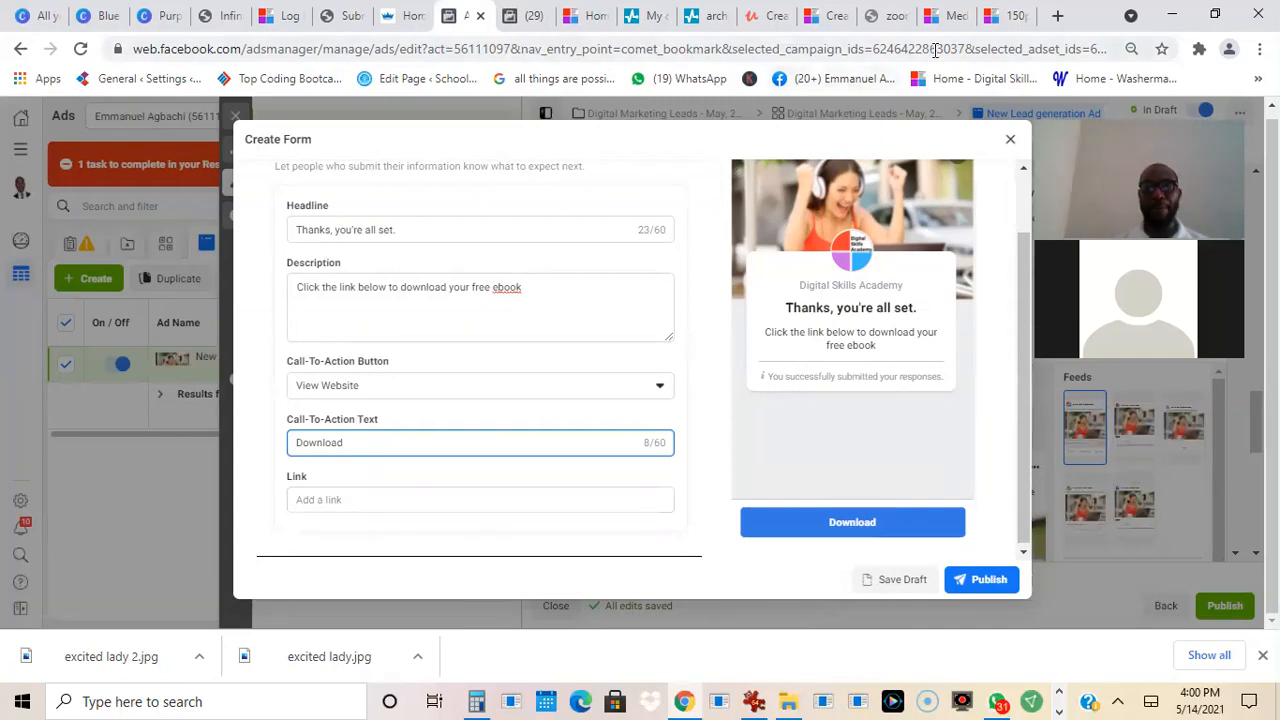
pyautogui.click(945, 15)
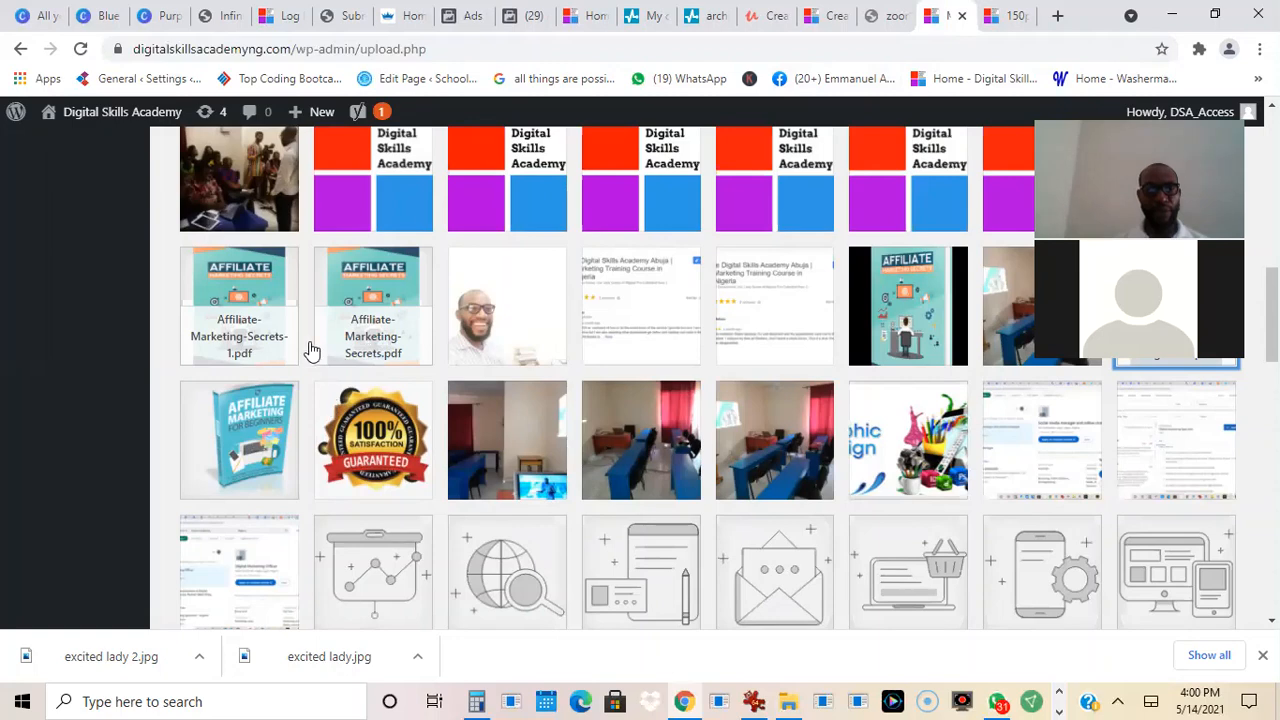
pyautogui.click(267, 335)
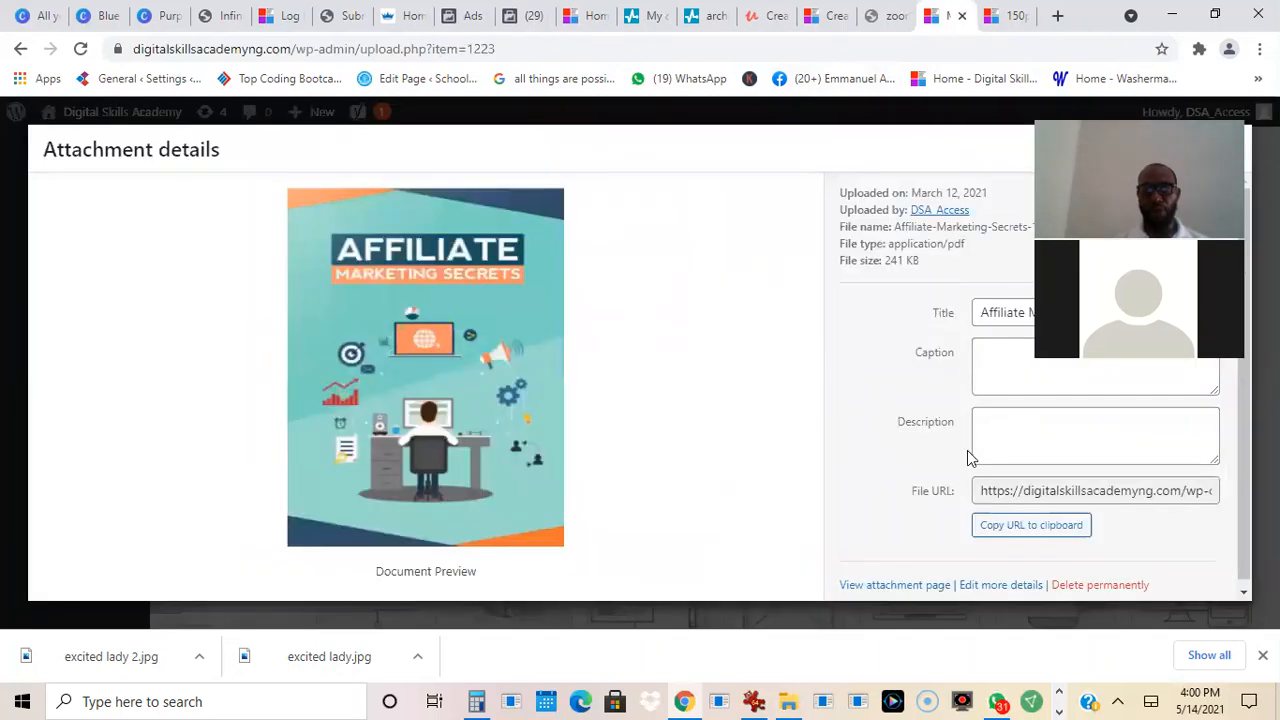
pyautogui.click(1009, 529)
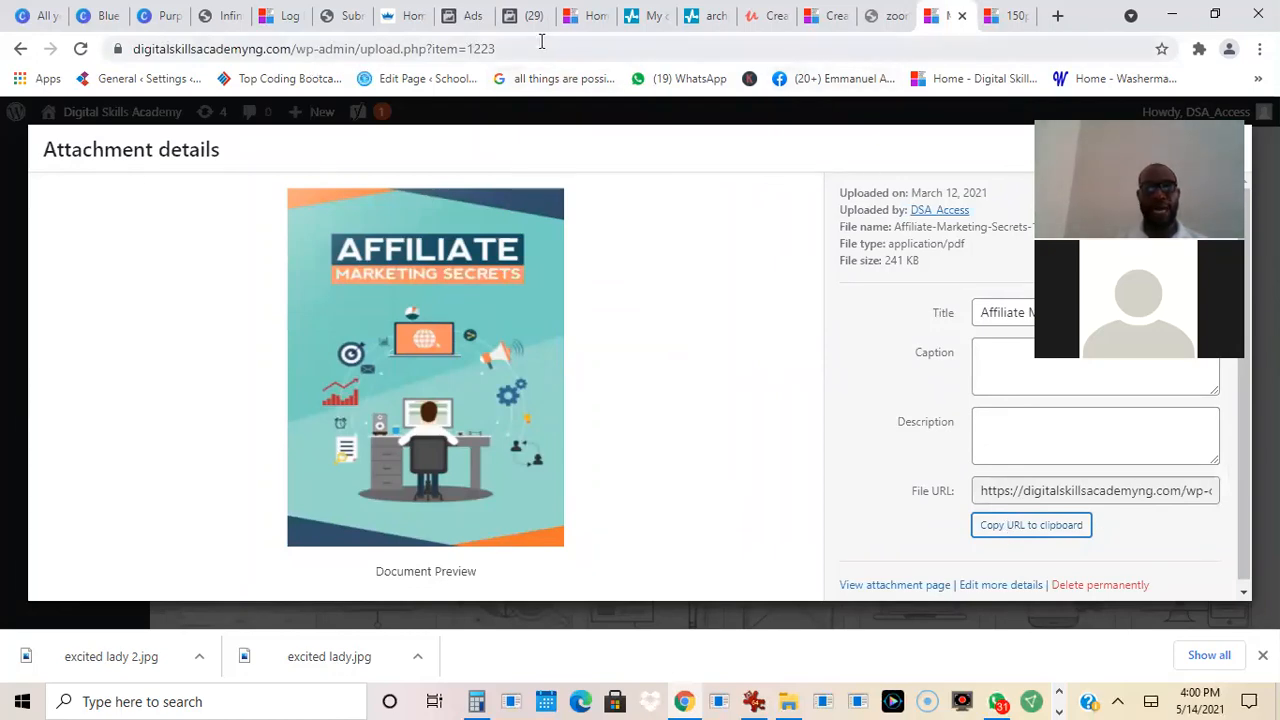
# Back in Facebook Ads Manager, paste the copied PDF URL as the completion message's link and try to publish the form.
pyautogui.click(472, 16)
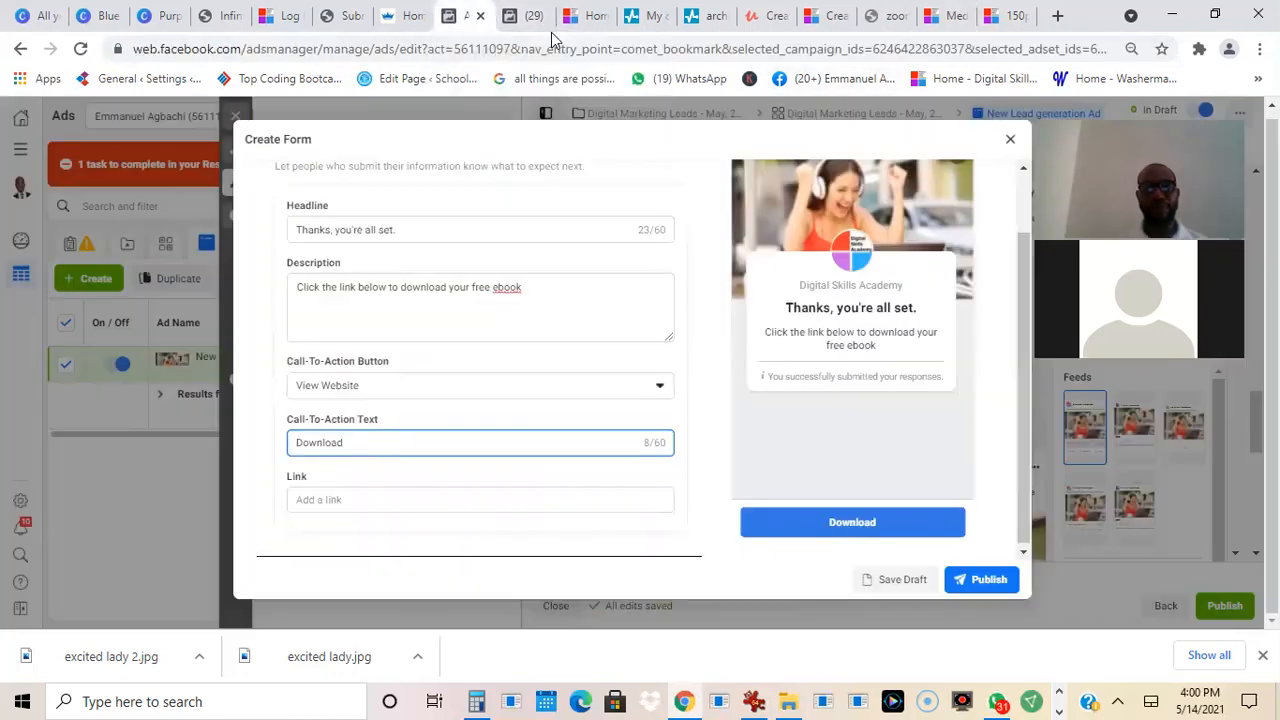
pyautogui.click(314, 502)
pyautogui.rightClick(314, 502)
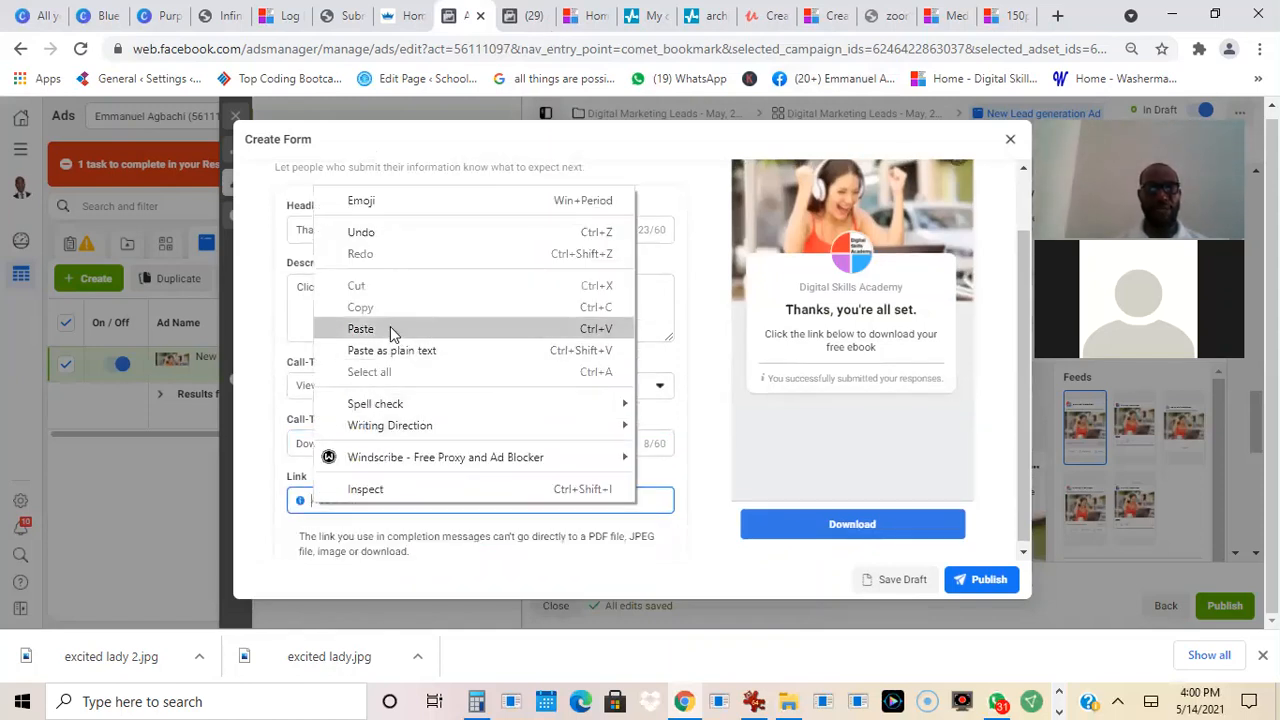
pyautogui.click(360, 329)
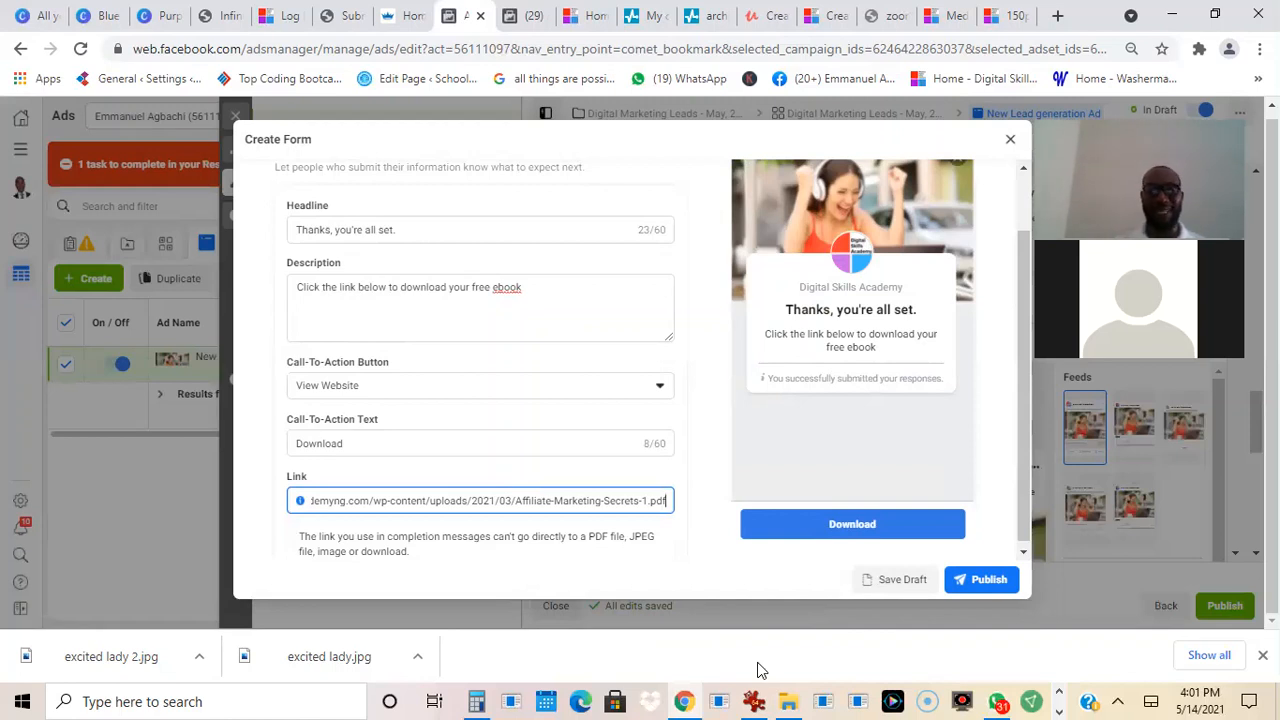
pyautogui.click(969, 588)
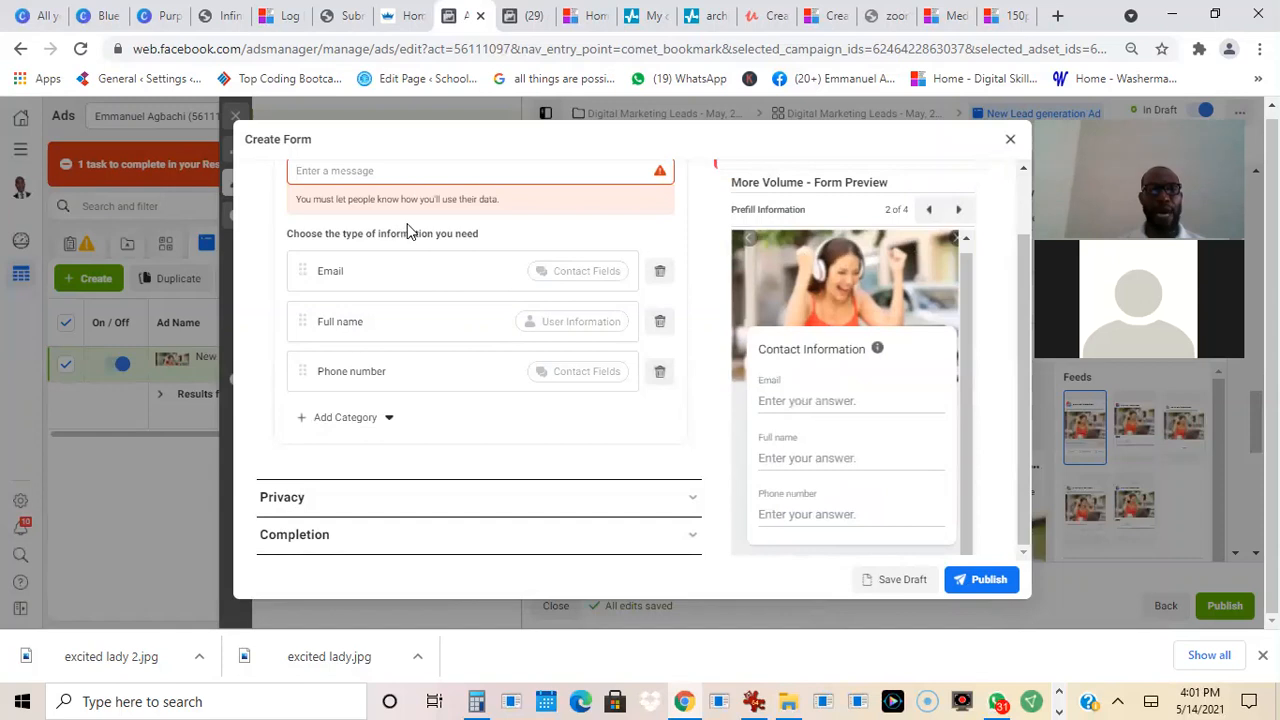
# Enter "Your information will be used to contact you" as the prefill questions description and publish the form.
pyautogui.moveTo(1025, 300); pyautogui.dragTo(1014, 238)
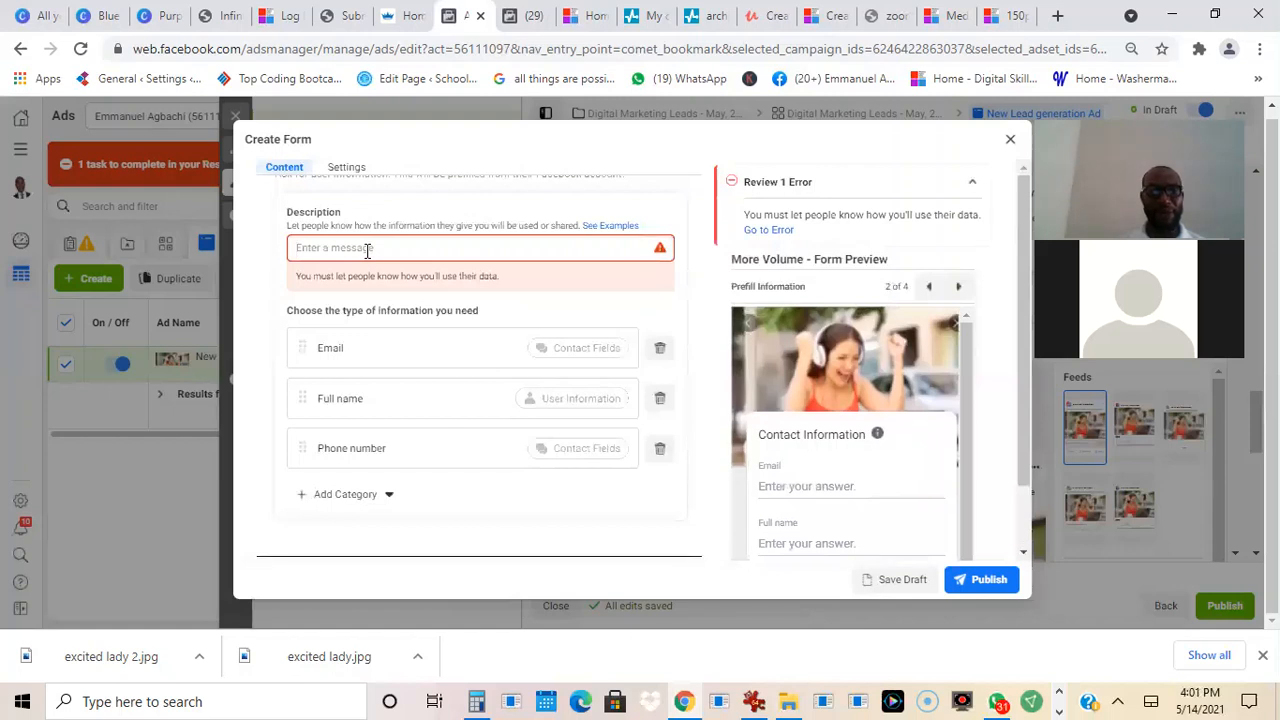
pyautogui.write('Your informat')
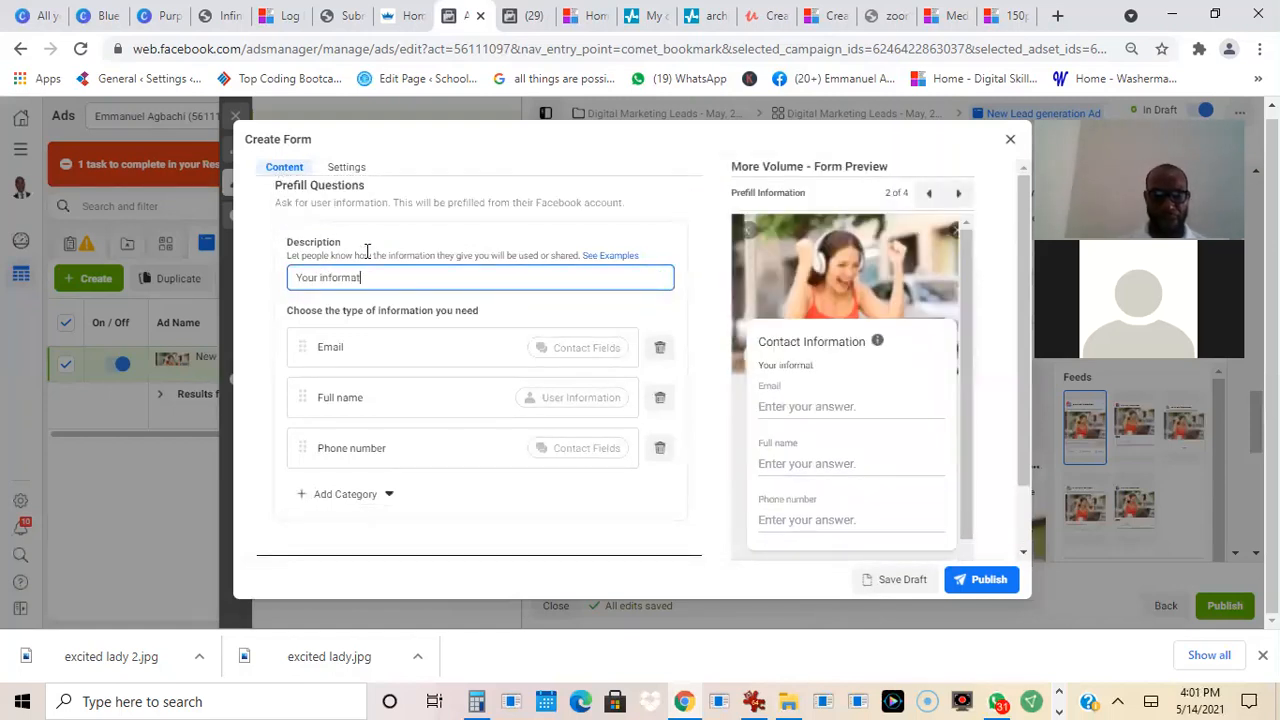
pyautogui.write('ion will ')
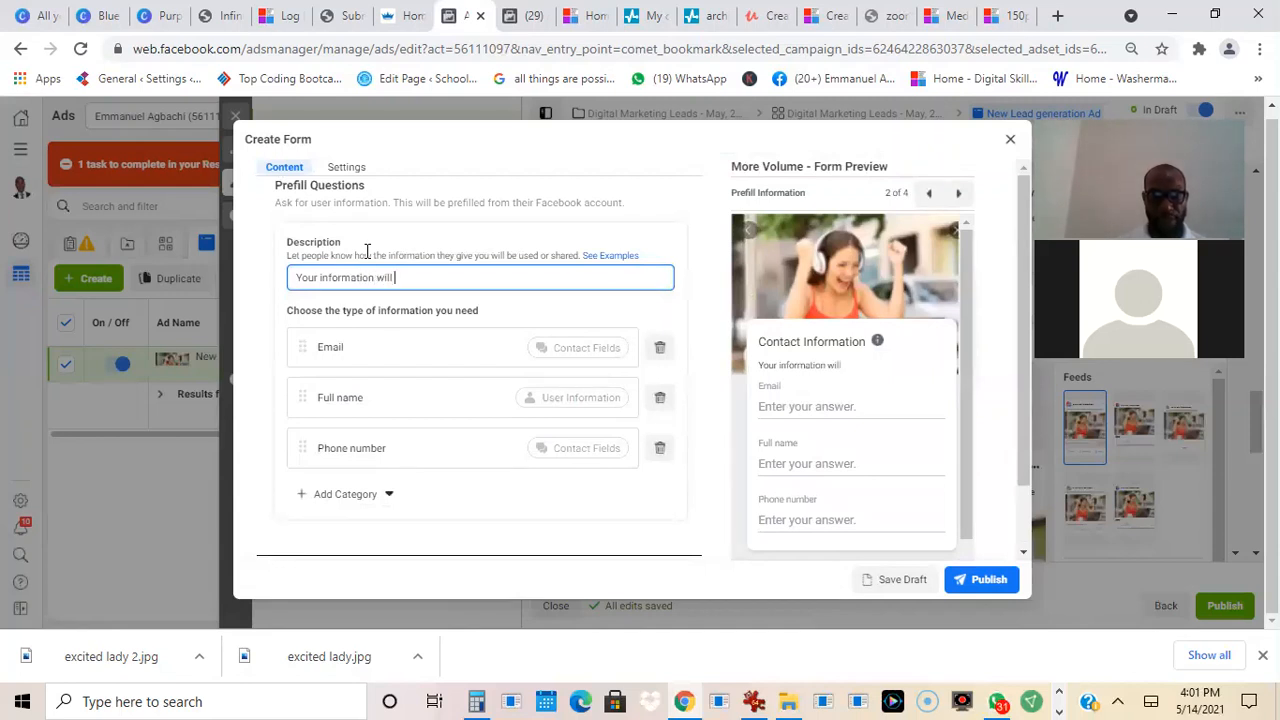
pyautogui.write('be used to contact you')
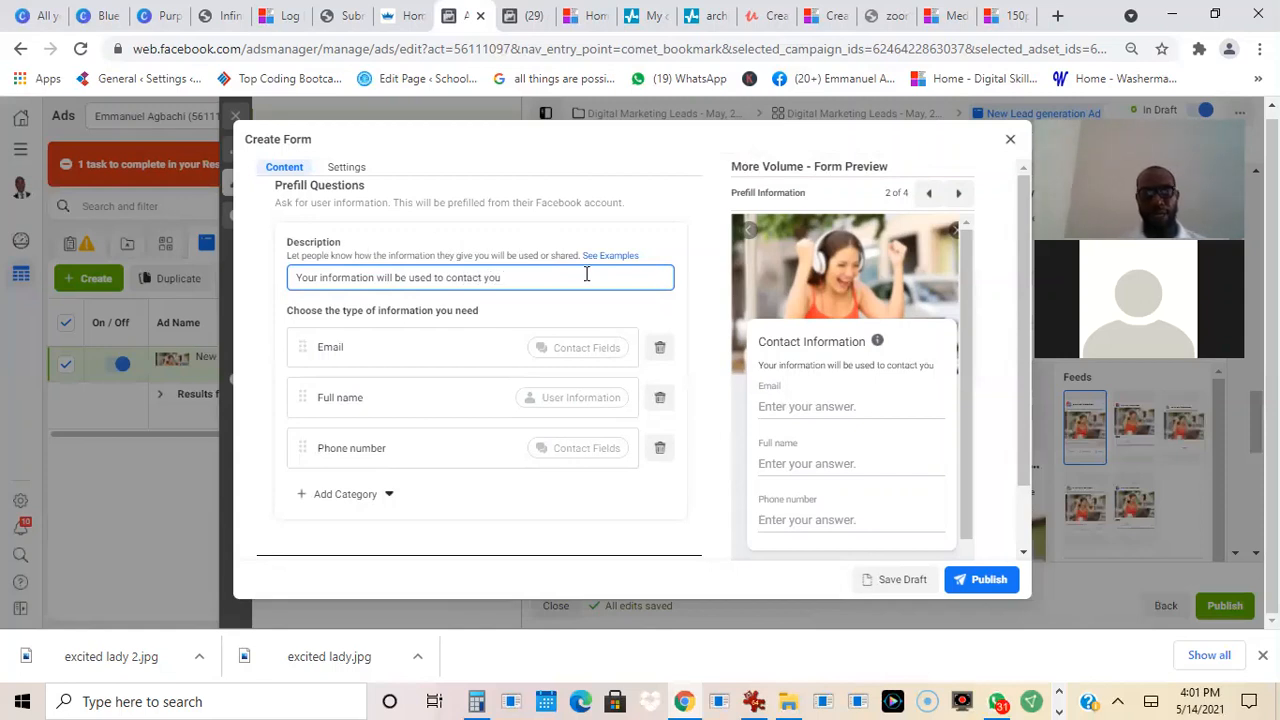
pyautogui.click(688, 304)
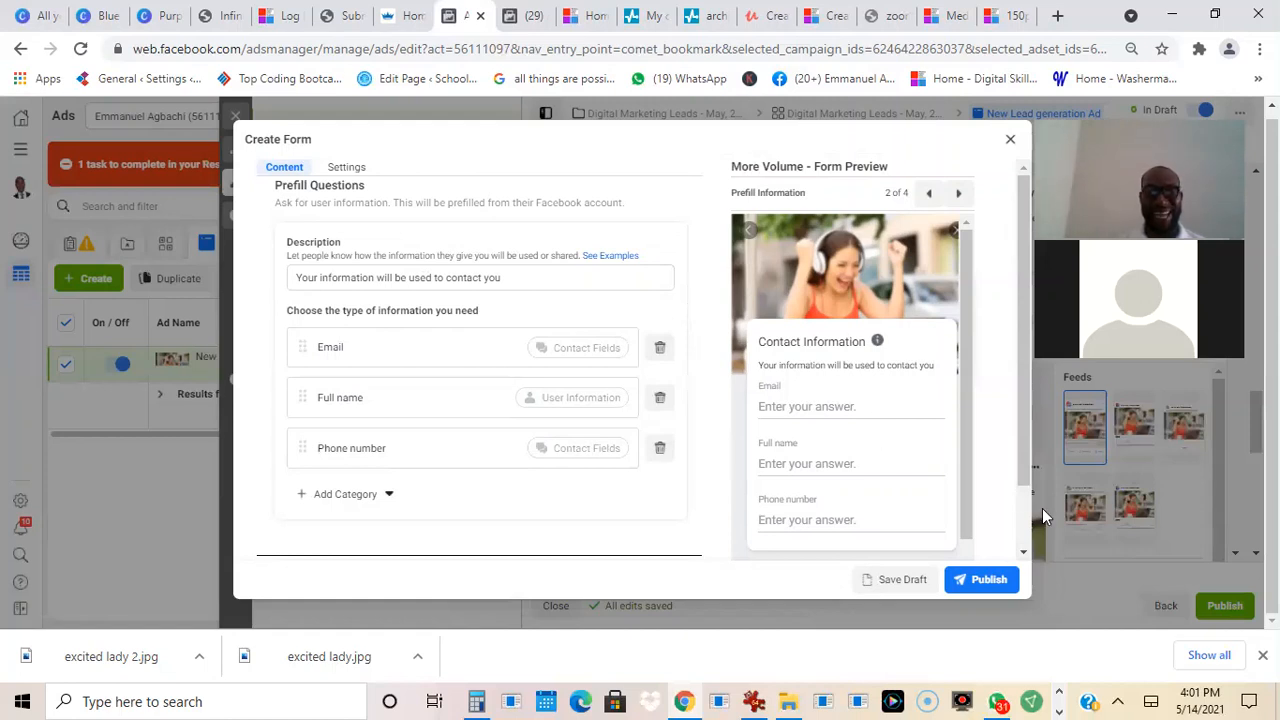
pyautogui.click(987, 583)
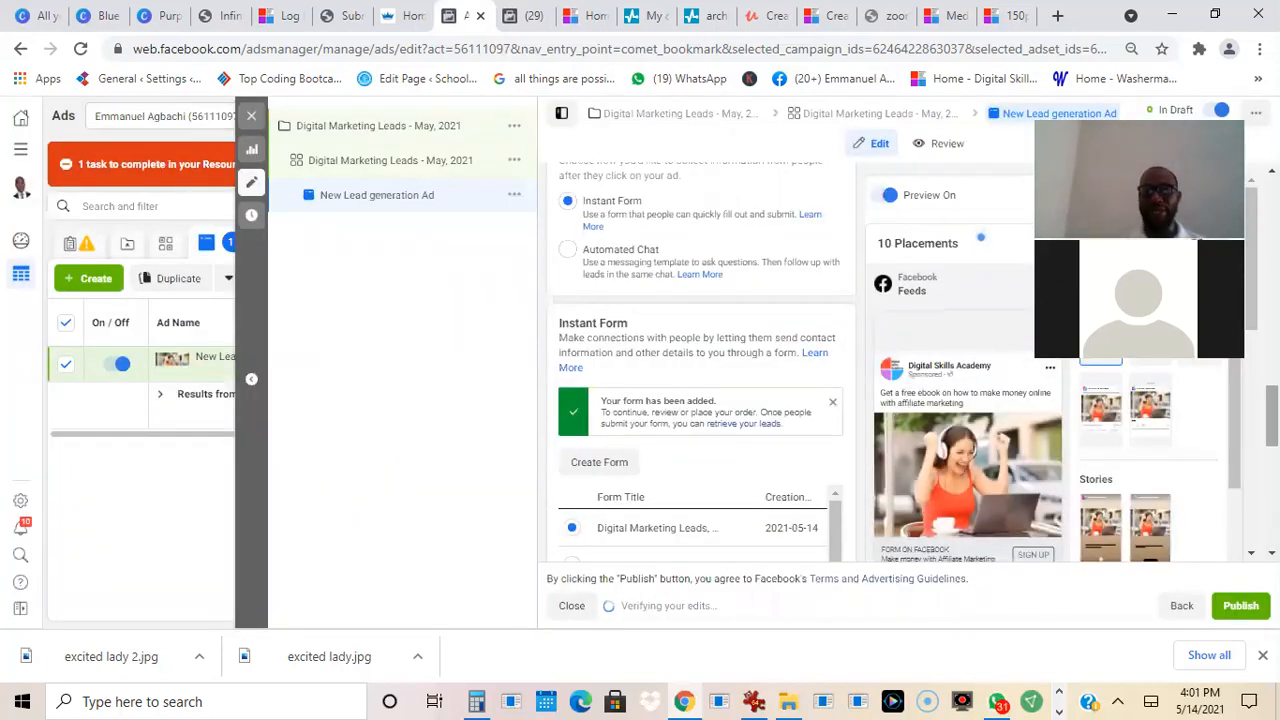
pyautogui.scroll(-1, 1238, 428)
pyautogui.scroll(-1, 1238, 428)
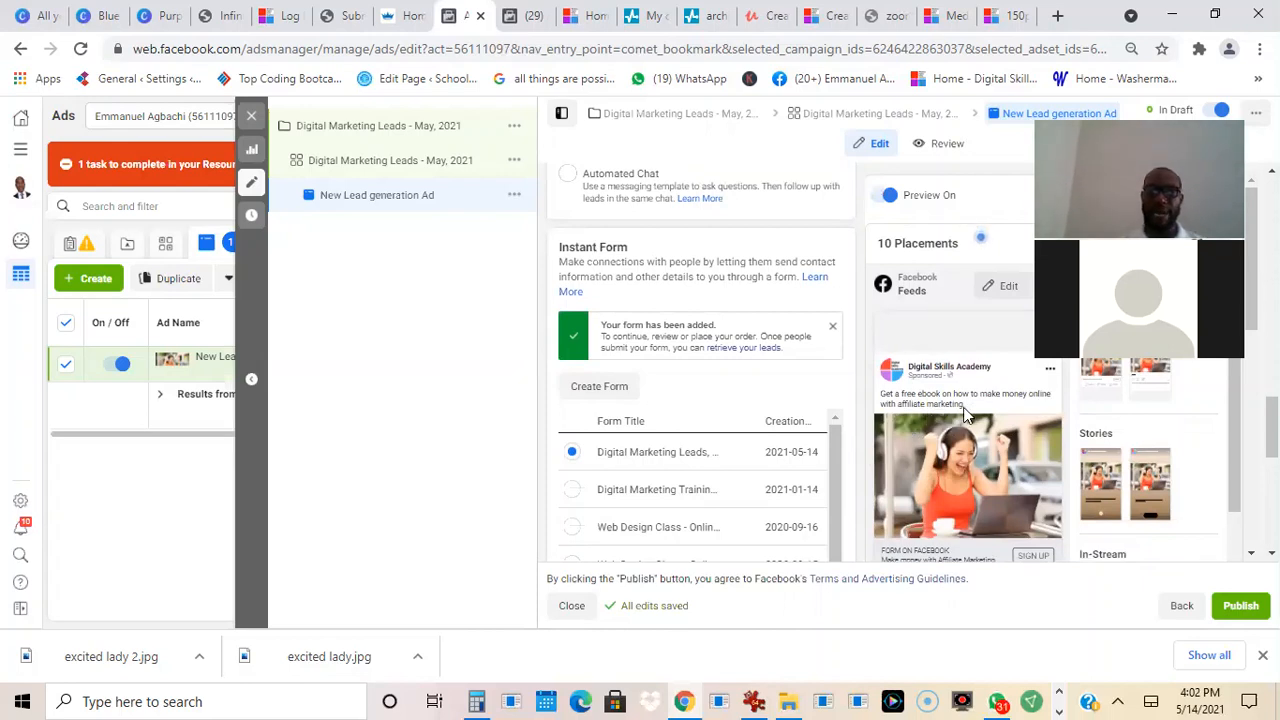
pyautogui.scroll(-1, 1235, 484)
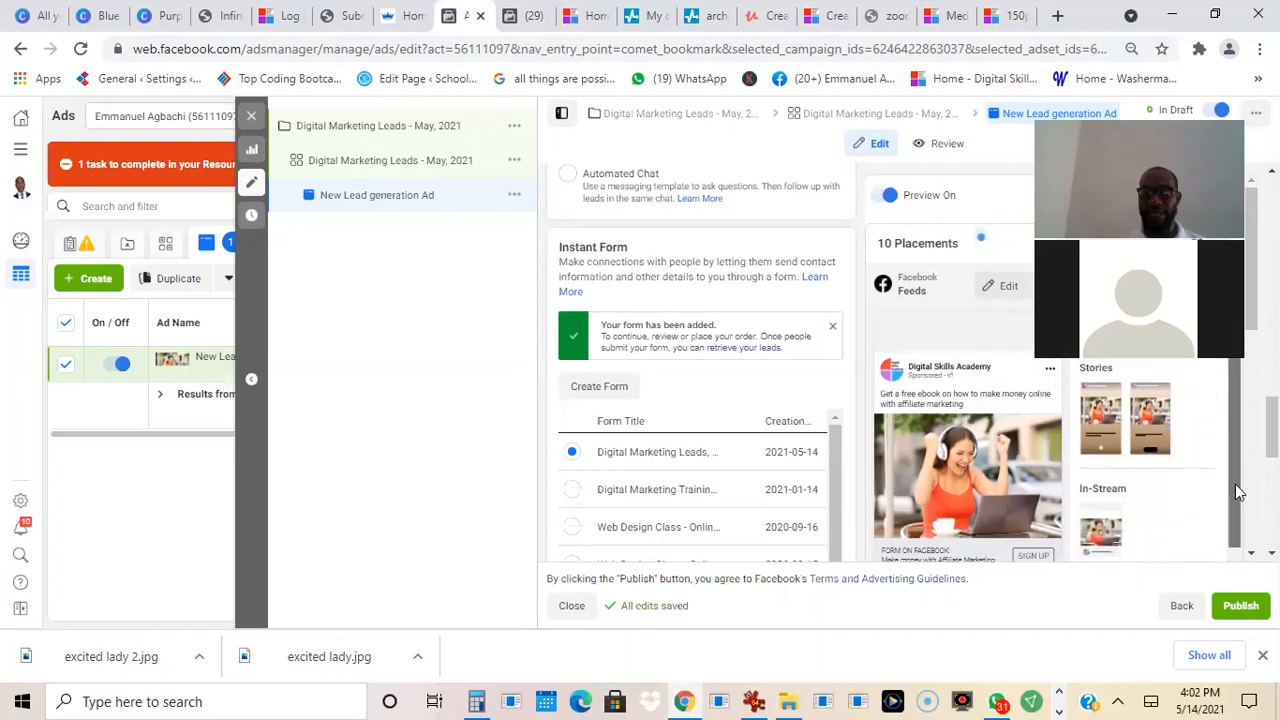